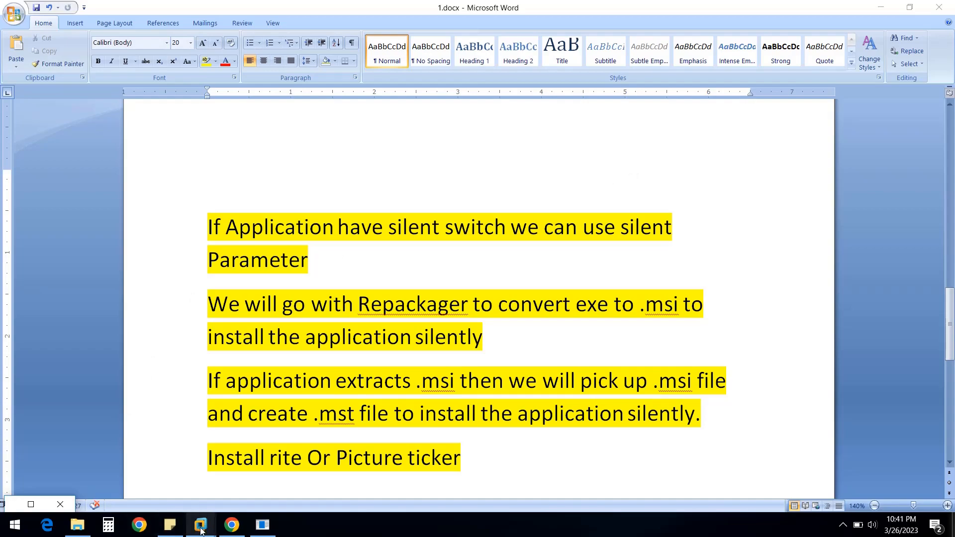
Switch to the Windows virtual machine and bring up the administrator Command Prompt, moving it clear of the Apps folder's file names.
{"action": "mouse_move", "coordinate": [201, 529]}
{"action": "left_click", "coordinate": [331, 465]}
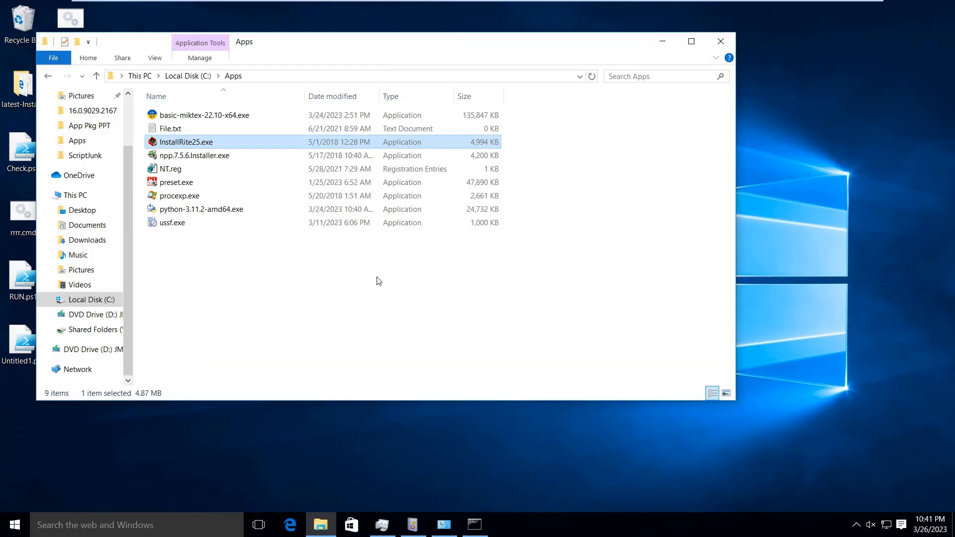
{"action": "mouse_move", "coordinate": [183, 145]}
{"action": "left_click", "coordinate": [475, 524]}
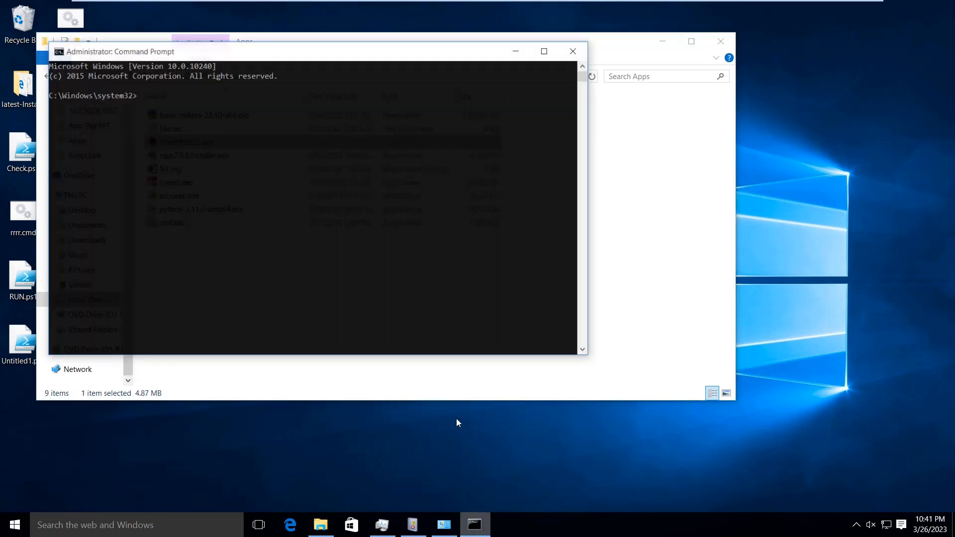
{"action": "left_click_drag", "start_coordinate": [204, 43], "coordinate": [384, 84]}
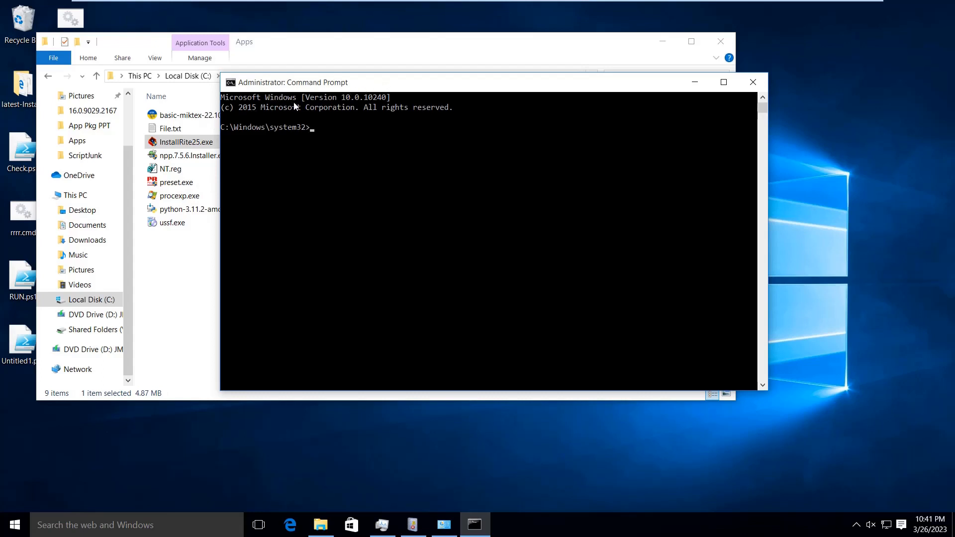
Check the Application log in Event Viewer and the process command lines in Task Manager, minimizing each window after viewing.
{"action": "left_click", "coordinate": [412, 524]}
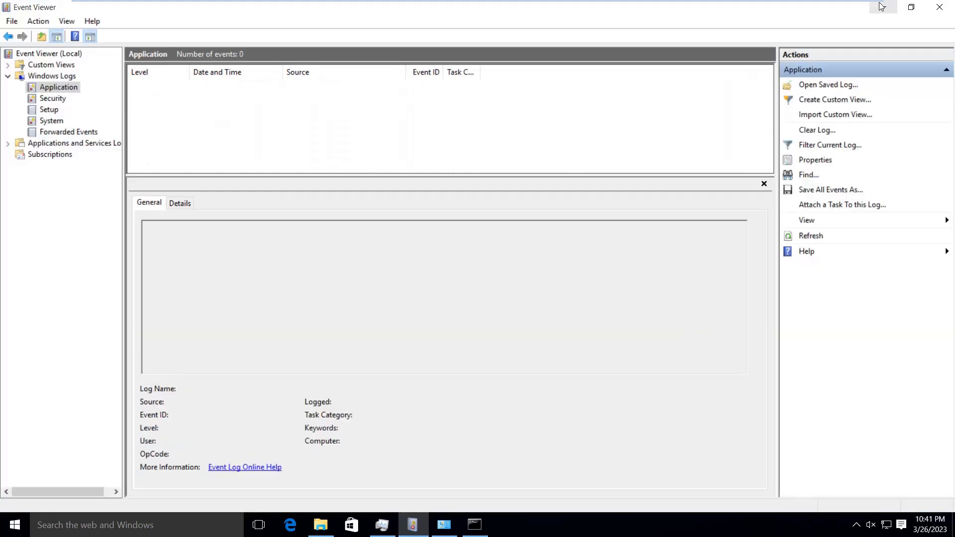
{"action": "left_click", "coordinate": [881, 6]}
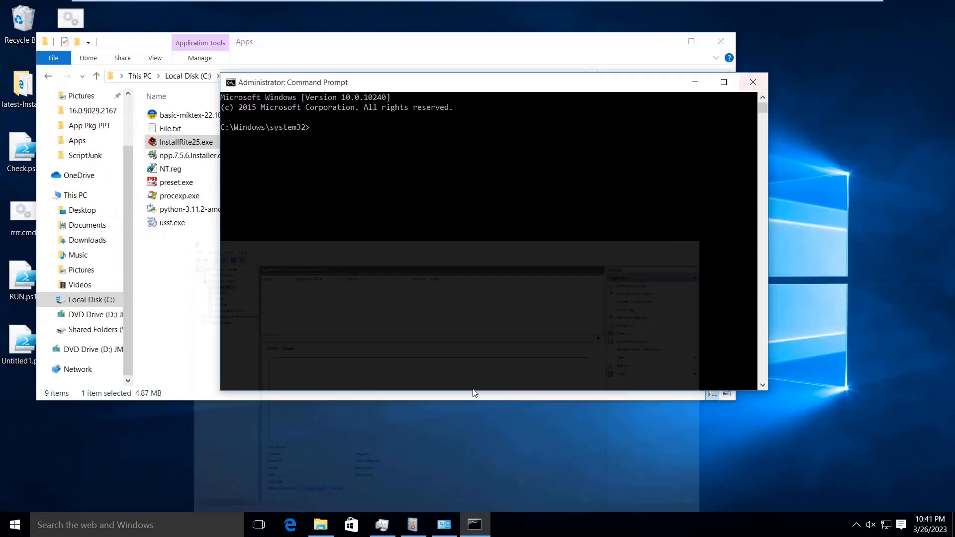
{"action": "left_click", "coordinate": [382, 525]}
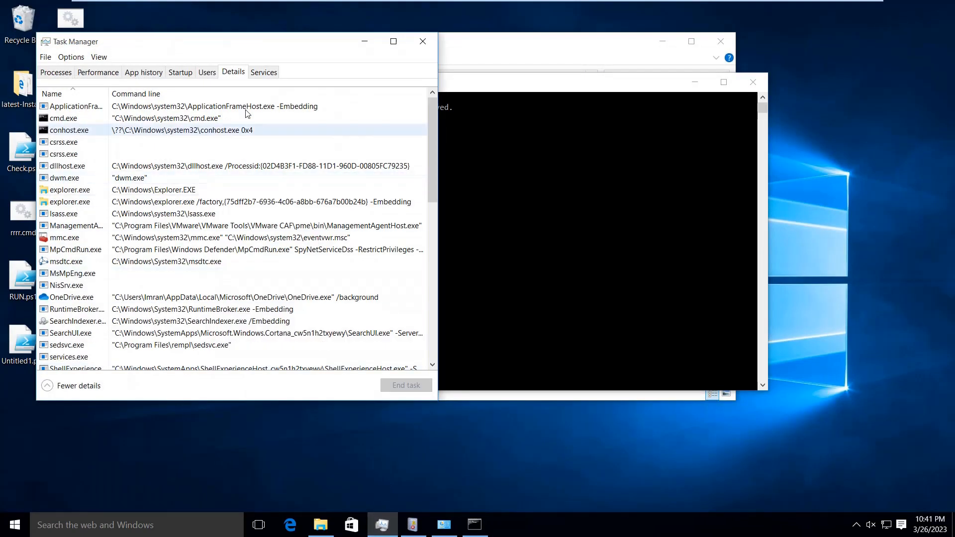
{"action": "left_click", "coordinate": [367, 41]}
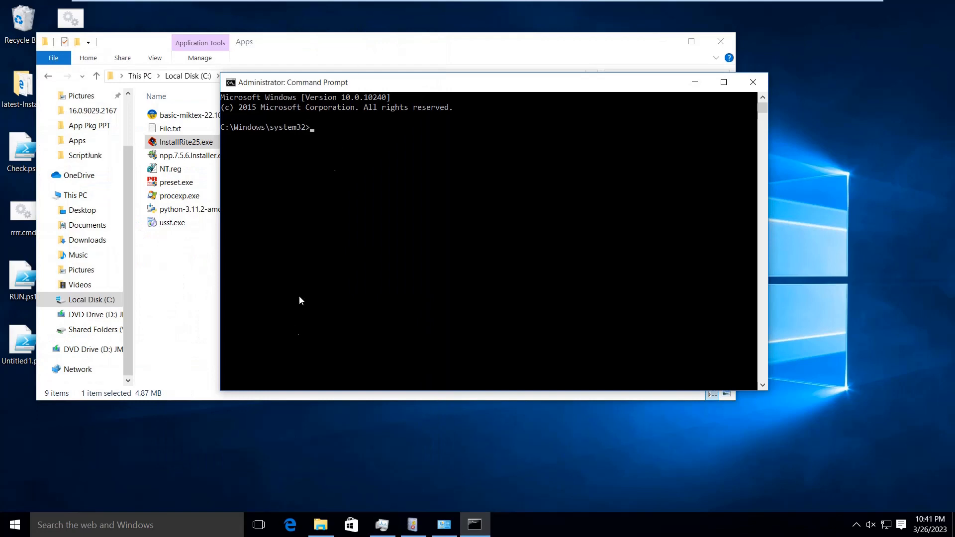
Go to the %temp% folder in File Explorer and permanently delete everything in it.
{"action": "left_click", "coordinate": [319, 397]}
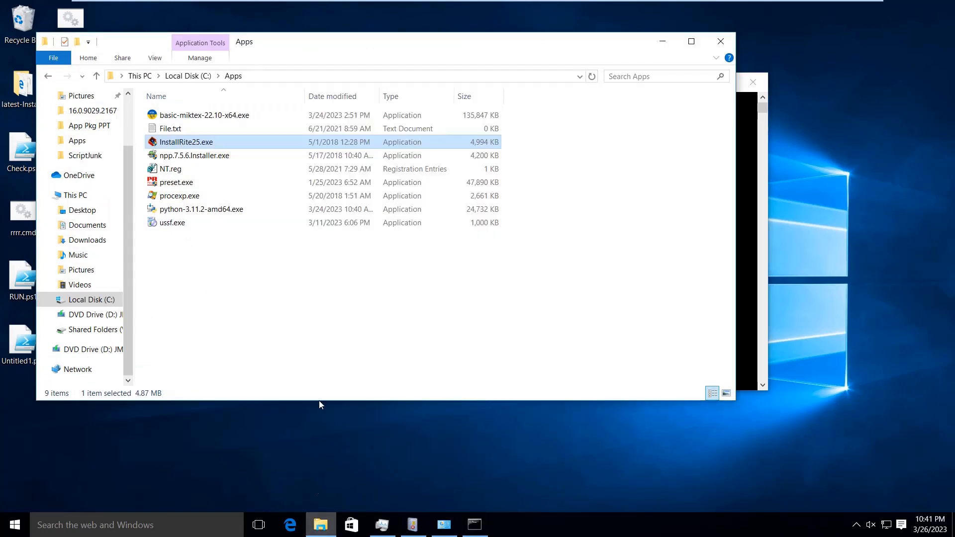
{"action": "left_click", "coordinate": [279, 78]}
{"action": "type", "text": "%t"}
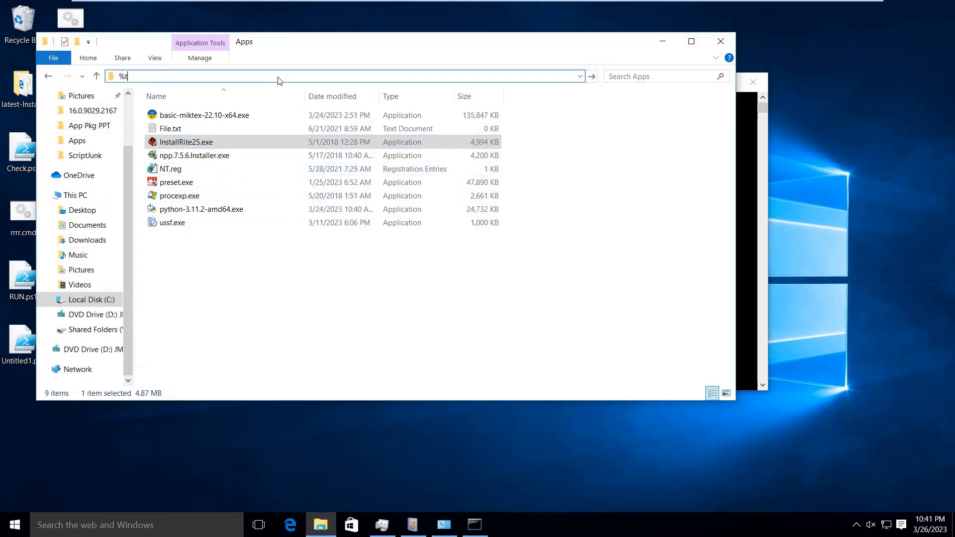
{"action": "type", "text": "emp%"}
{"action": "key", "text": "Return"}
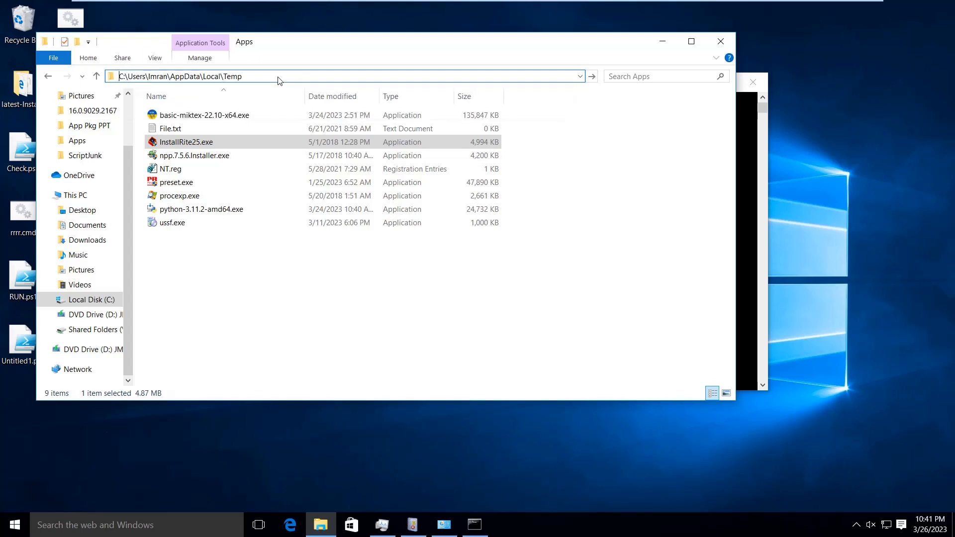
{"action": "left_click", "coordinate": [203, 263]}
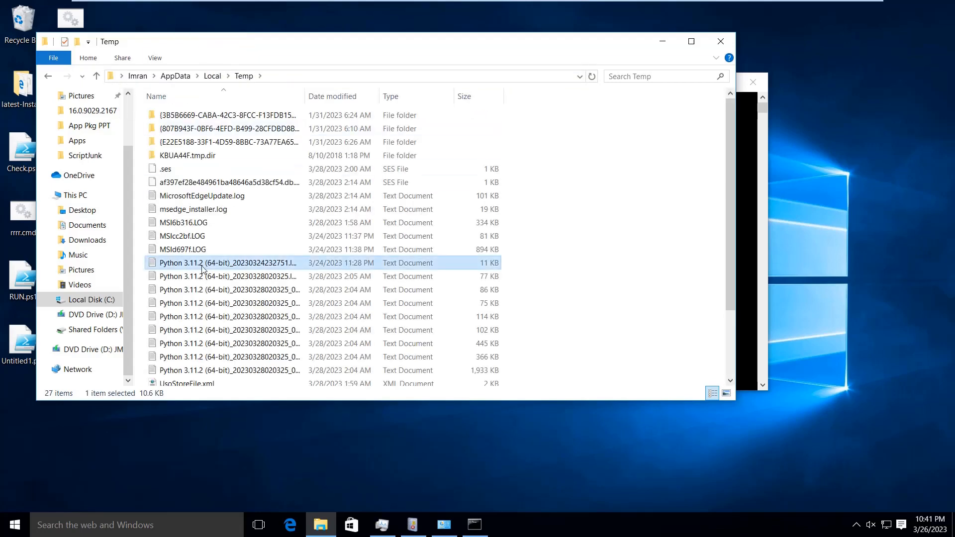
{"action": "key", "text": "ctrl+a"}
{"action": "key", "text": "shift+Delete"}
{"action": "key", "text": "Return"}
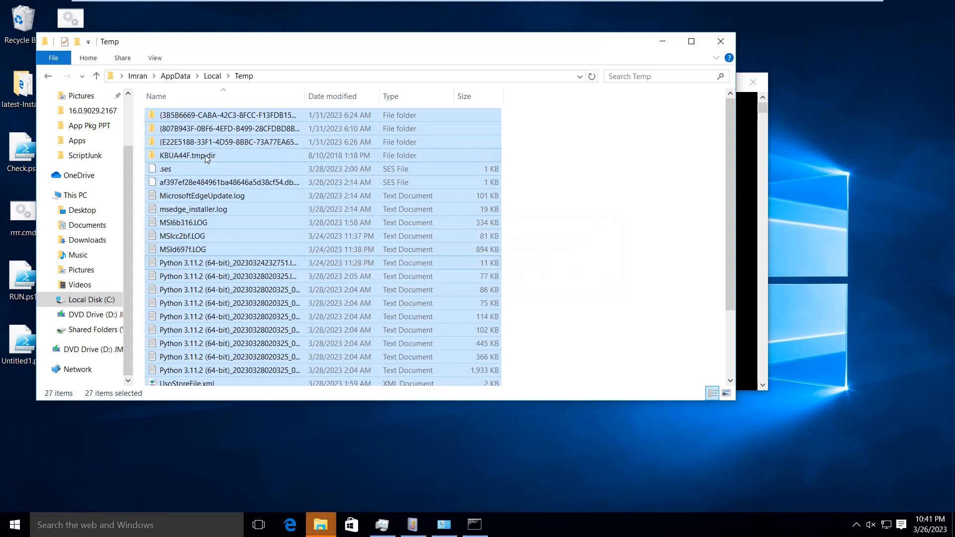
Return to the Apps folder on Local Disk (C:) and minimize its window.
{"action": "left_click", "coordinate": [87, 300]}
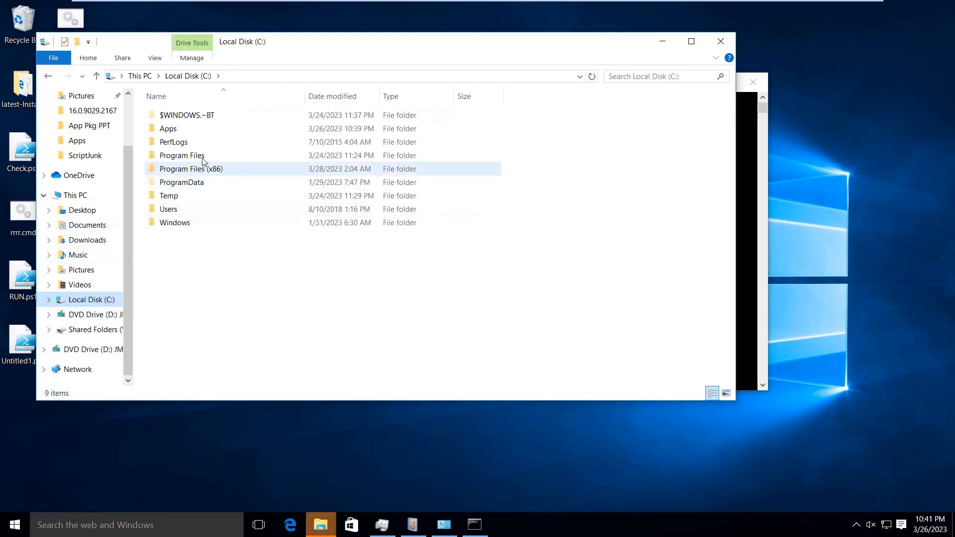
{"action": "double_click", "coordinate": [175, 132]}
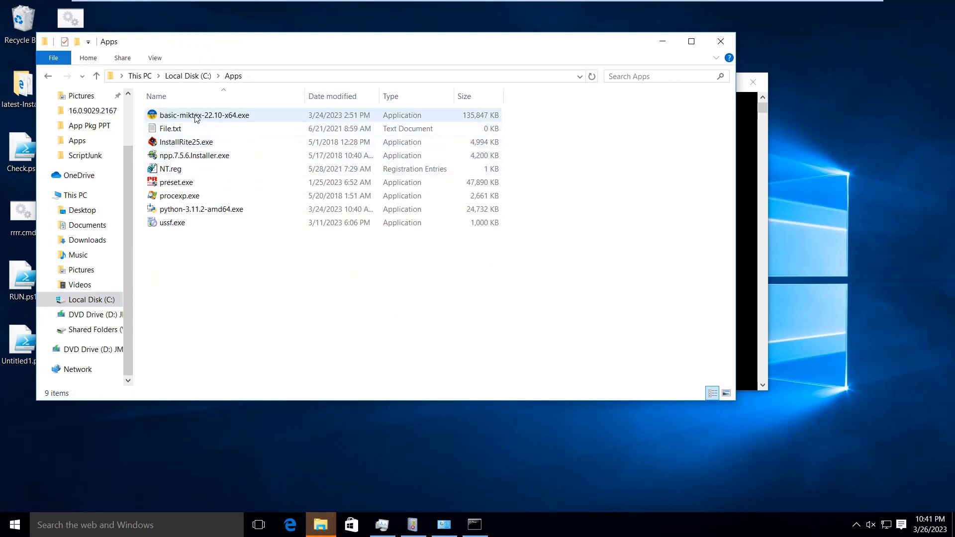
{"action": "left_click", "coordinate": [663, 41]}
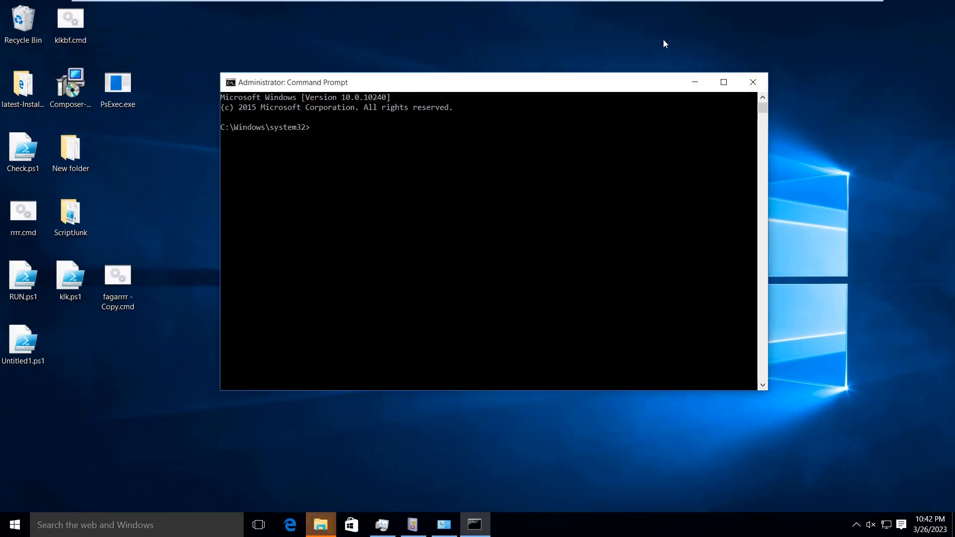
Skip all current folders and files that need administrator permission in the pending temp deletion.
{"action": "left_click", "coordinate": [321, 525]}
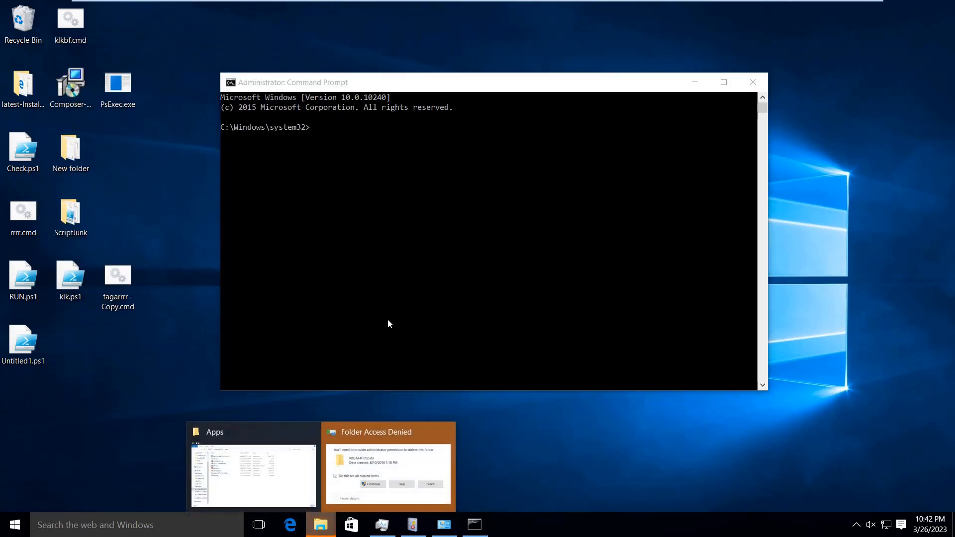
{"action": "left_click", "coordinate": [368, 472]}
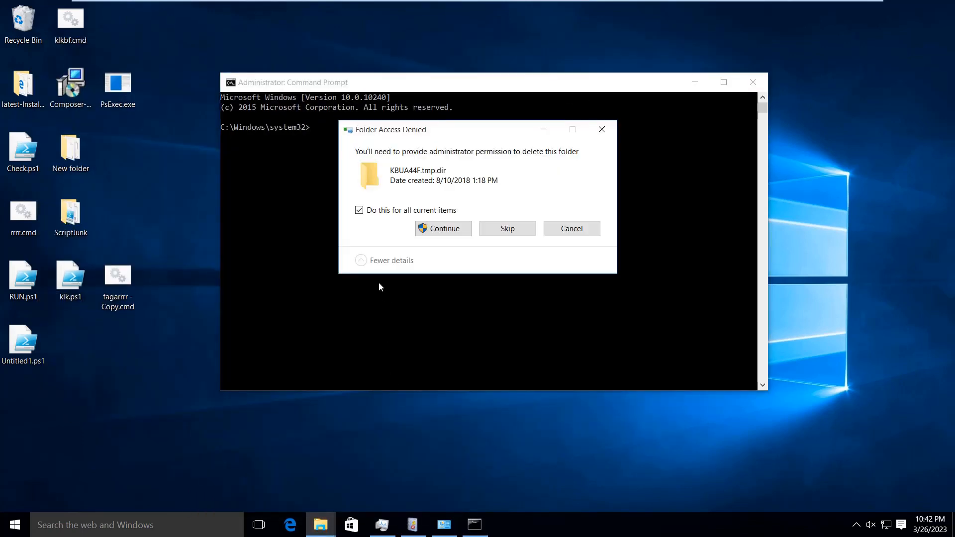
{"action": "left_click", "coordinate": [508, 228]}
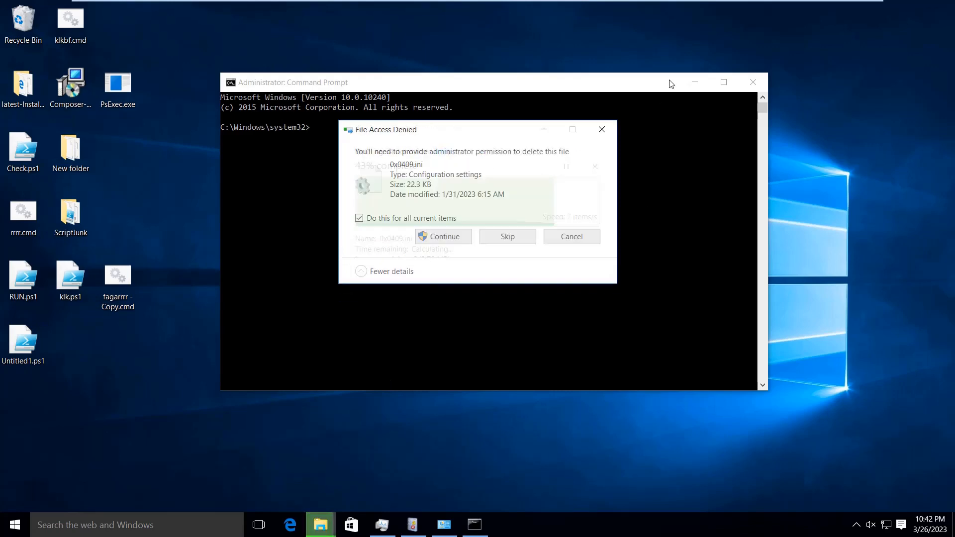
{"action": "left_click", "coordinate": [518, 242]}
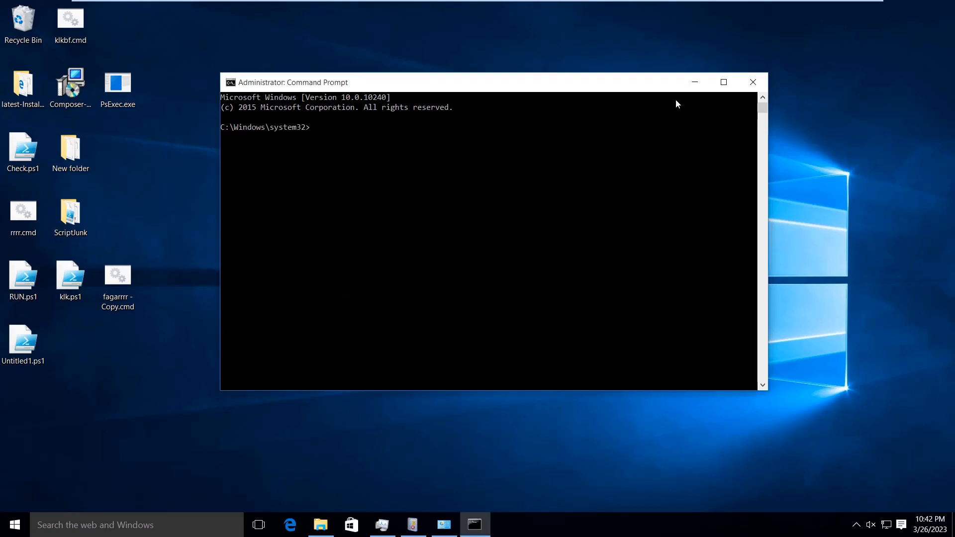
Look over the installers in the Apps folder, singling out InstallRite25.exe, and minimize the window.
{"action": "left_click", "coordinate": [320, 525]}
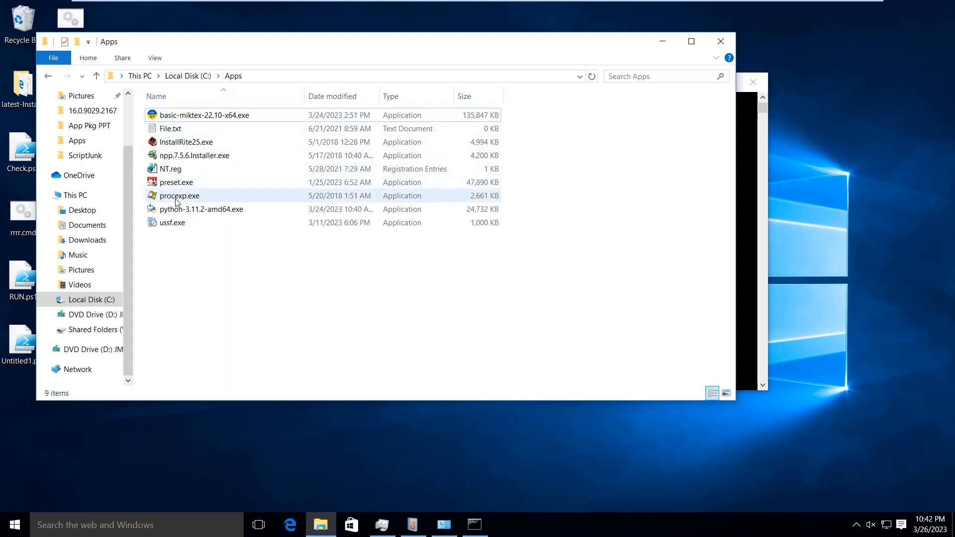
{"action": "mouse_move", "coordinate": [176, 203]}
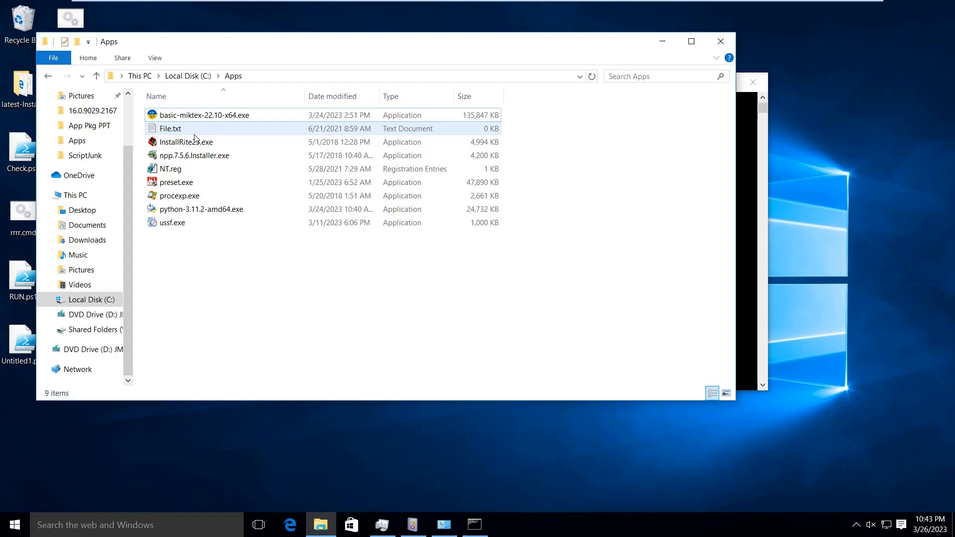
{"action": "left_click", "coordinate": [186, 144]}
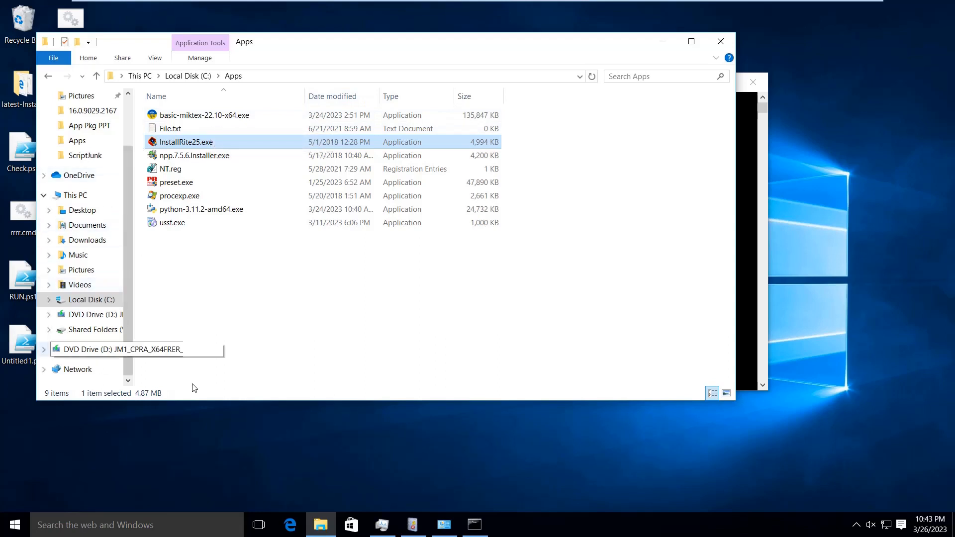
{"action": "left_click", "coordinate": [662, 45]}
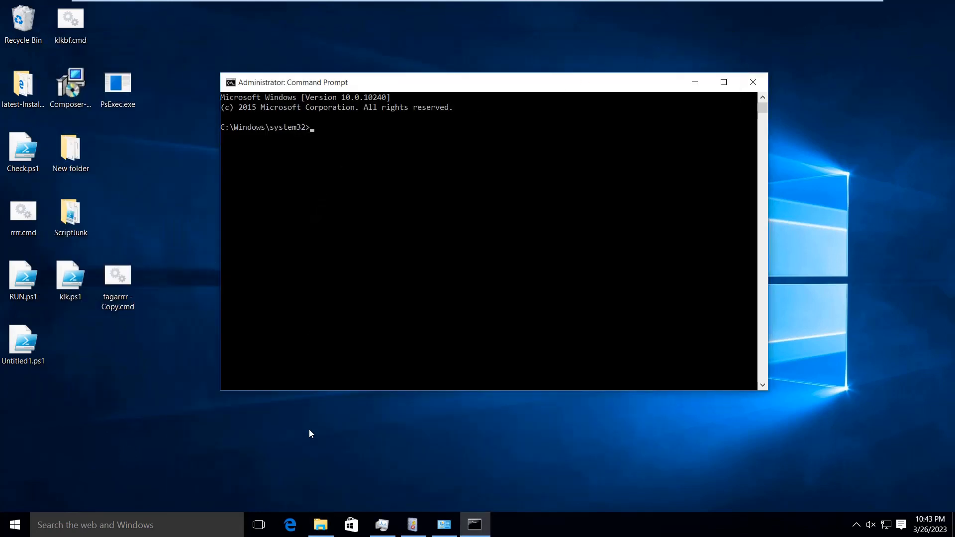
Copy the path of basic-miktex-22.10-x64.exe from the Apps folder and run it in the Command Prompt with the /? switch.
{"action": "left_click", "coordinate": [321, 525]}
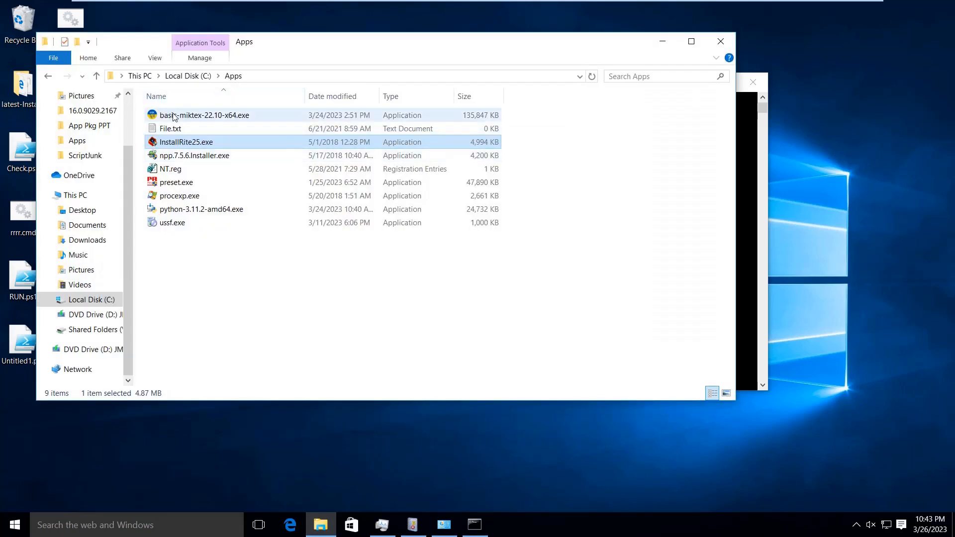
{"action": "left_click", "coordinate": [174, 115]}
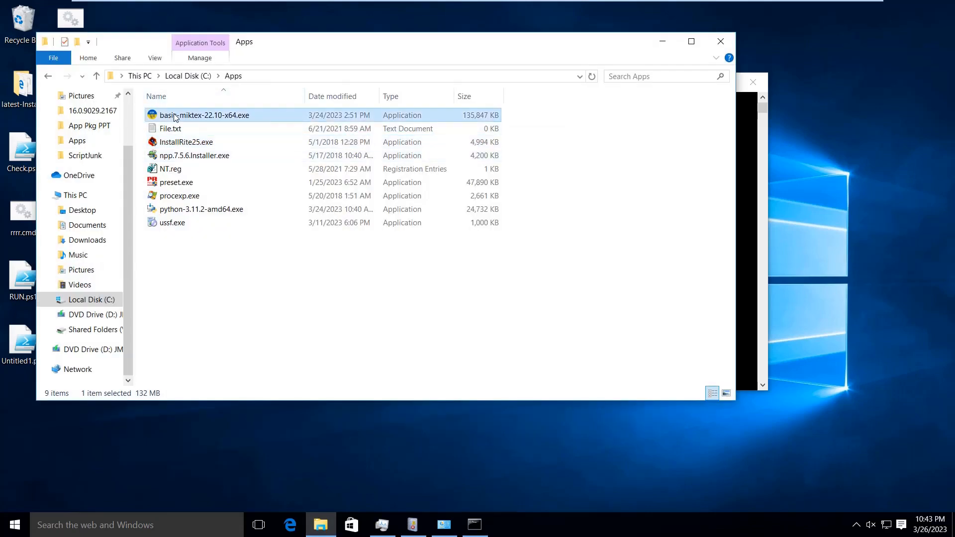
{"action": "right_click", "coordinate": [174, 114]}
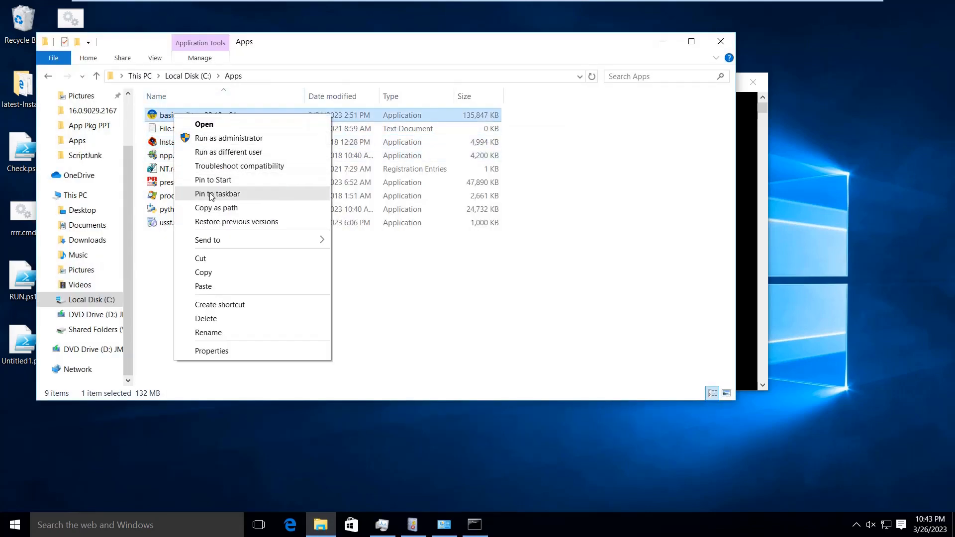
{"action": "left_click", "coordinate": [212, 208]}
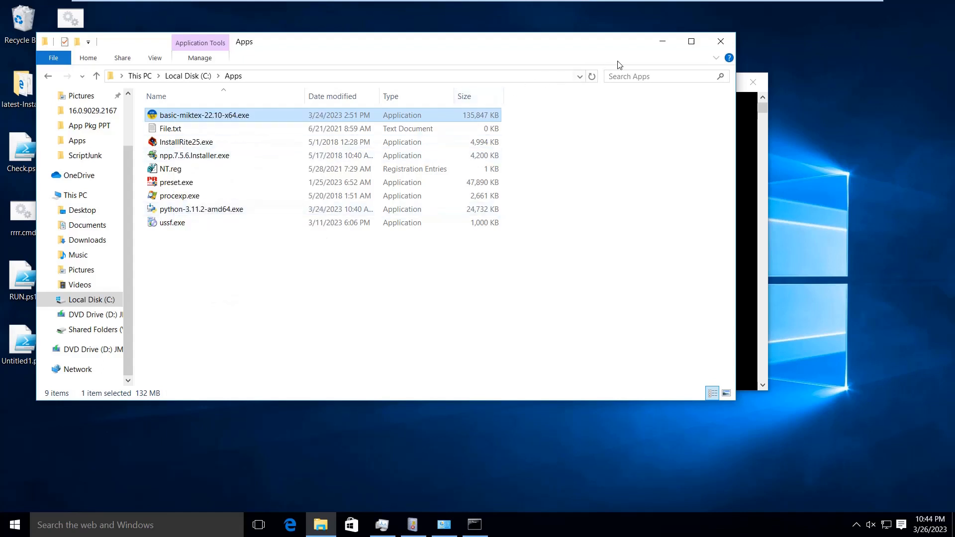
{"action": "left_click", "coordinate": [663, 40]}
{"action": "right_click", "coordinate": [363, 169]}
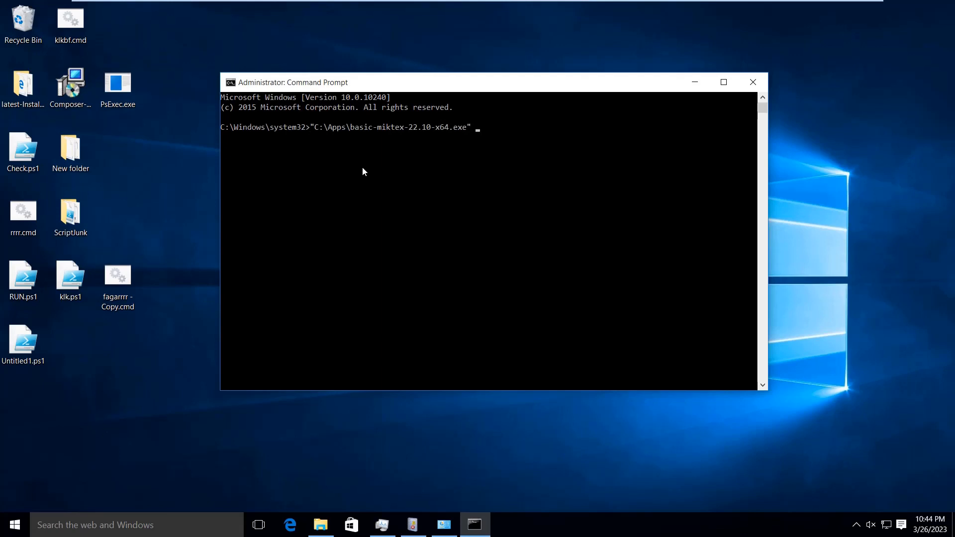
{"action": "type", "text": "/?"}
{"action": "key", "text": "Return"}
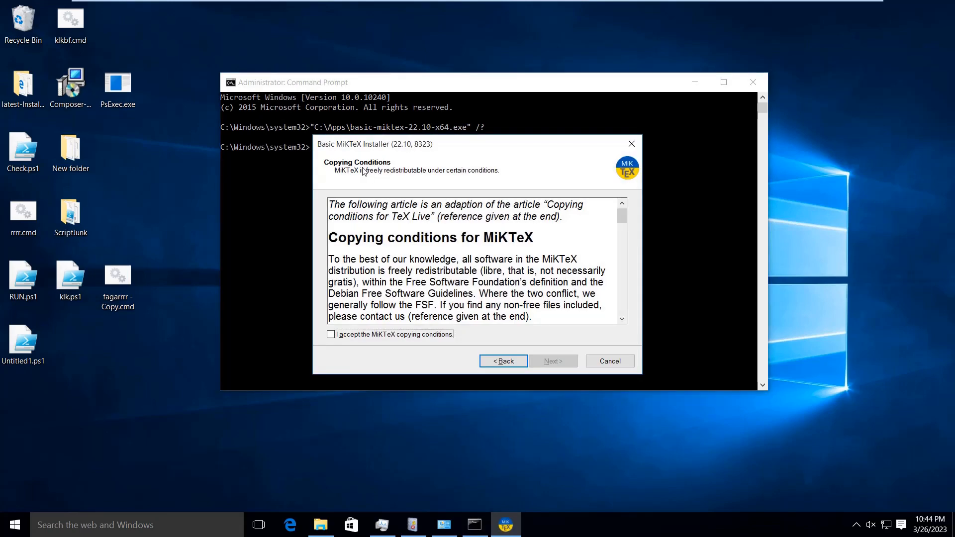
Arrange the Basic MiKTeX Installer and Command Prompt windows so the installer page and the entered command can be viewed together.
{"action": "left_click_drag", "start_coordinate": [372, 143], "coordinate": [525, 82]}
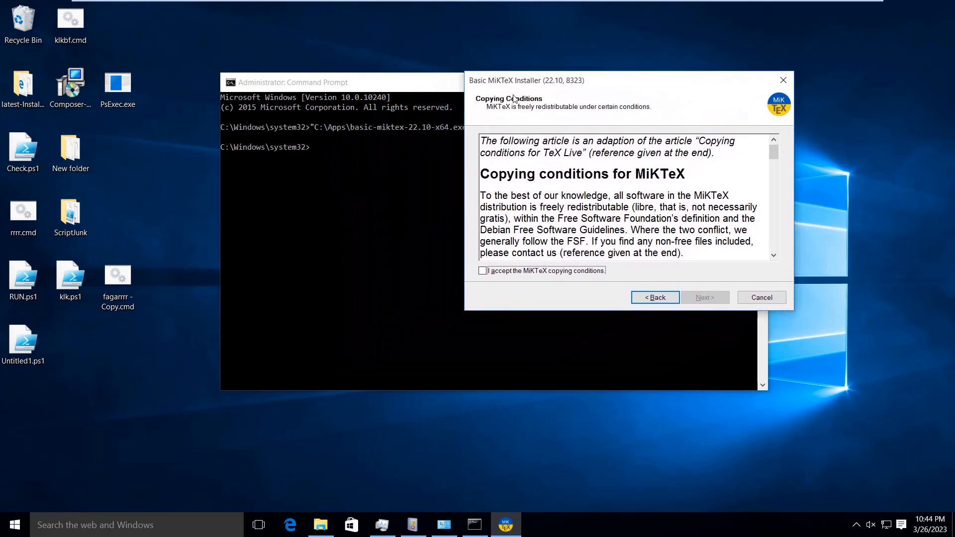
{"action": "left_click_drag", "start_coordinate": [415, 83], "coordinate": [340, 89]}
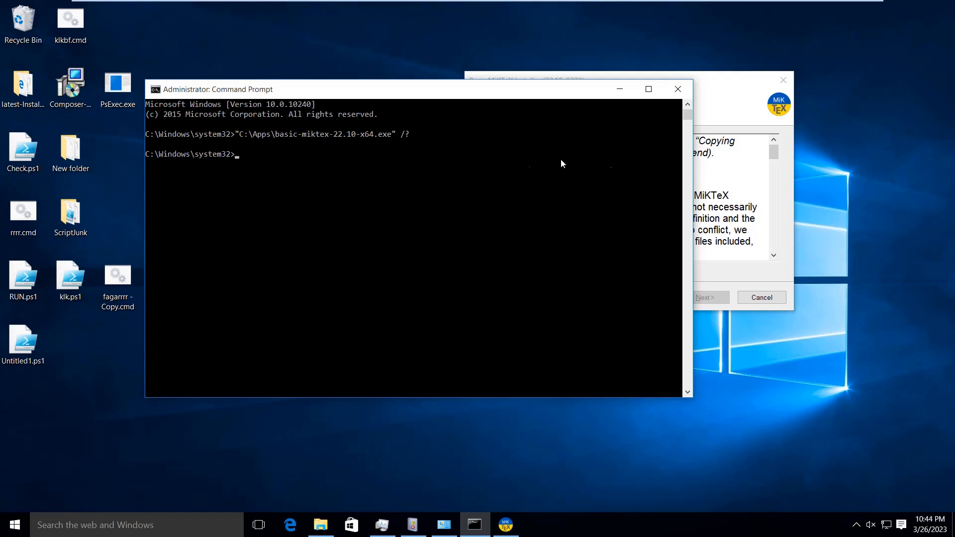
{"action": "left_click", "coordinate": [726, 123]}
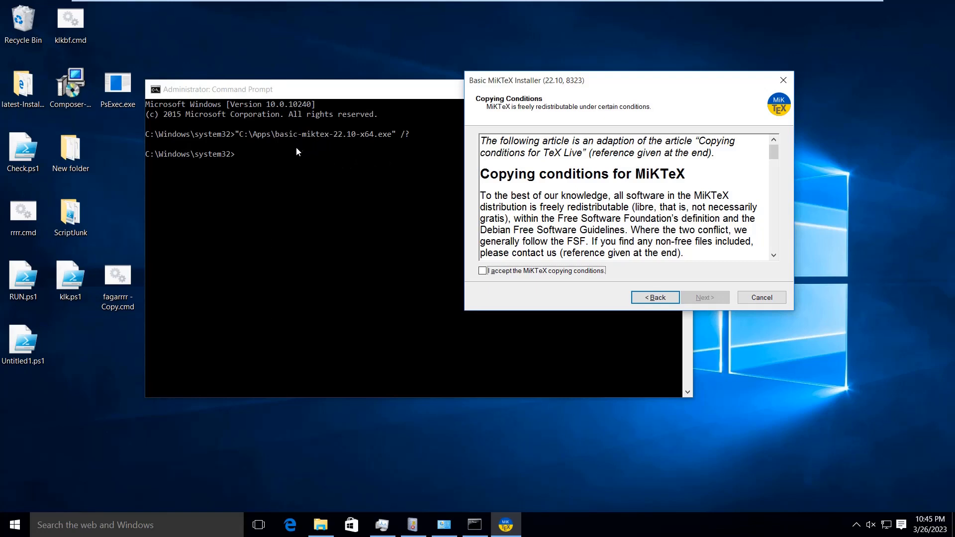
{"action": "left_click", "coordinate": [298, 102]}
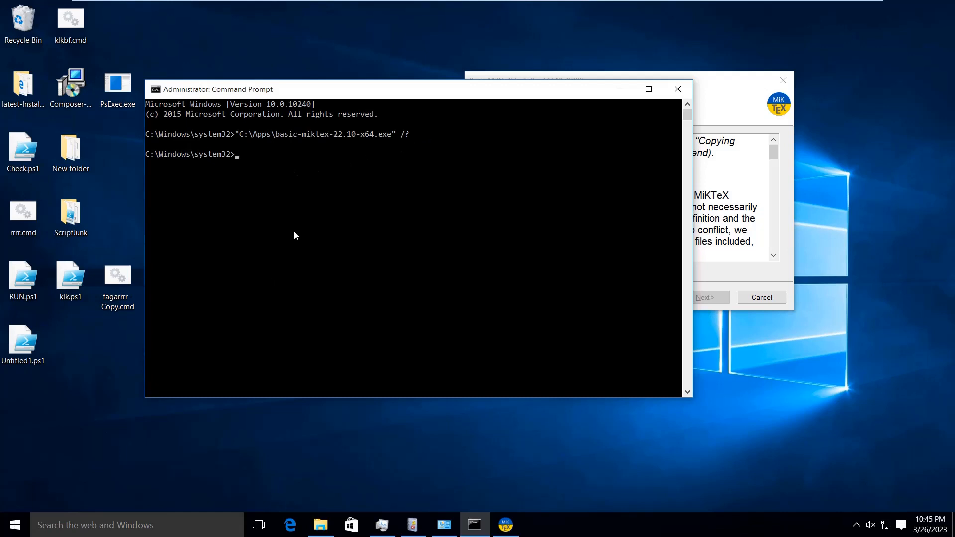
{"action": "left_click", "coordinate": [707, 157]}
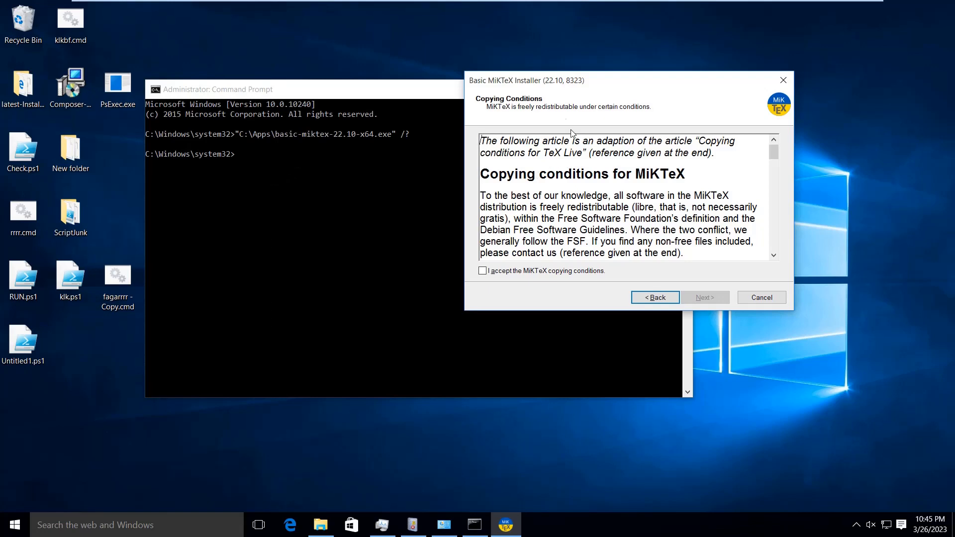
{"action": "left_click_drag", "start_coordinate": [569, 82], "coordinate": [576, 65]}
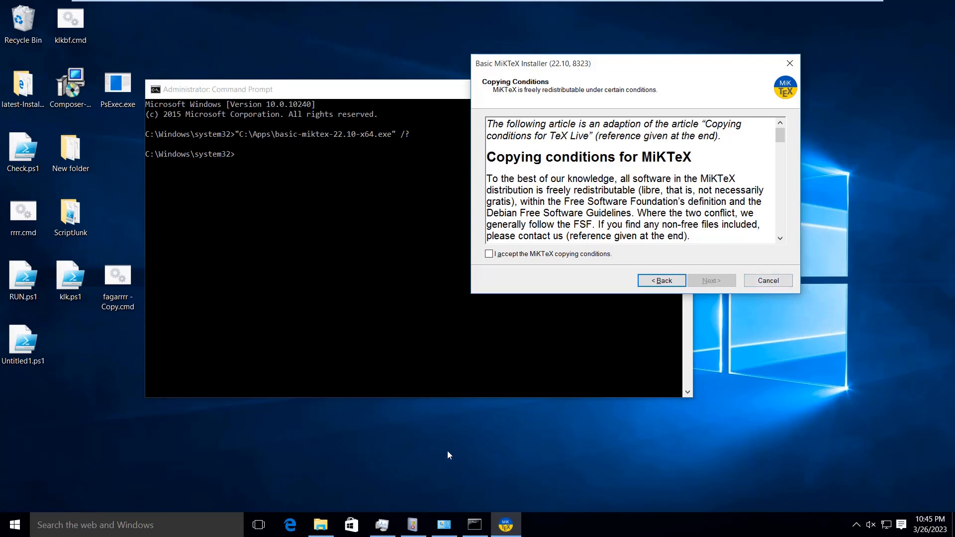
Check the Application log in Event Viewer, minimize it, and cancel the Basic MiKTeX Installer.
{"action": "left_click", "coordinate": [413, 524]}
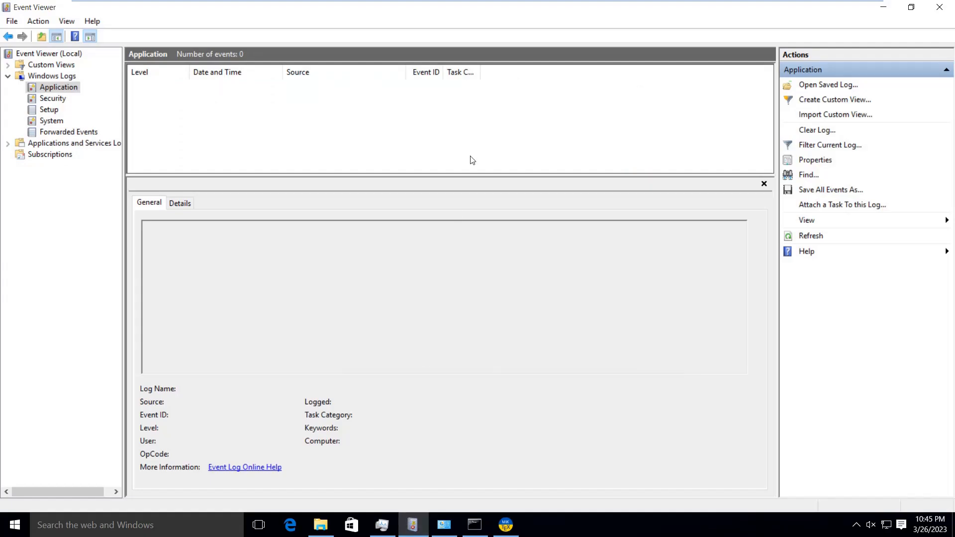
{"action": "left_click", "coordinate": [884, 9]}
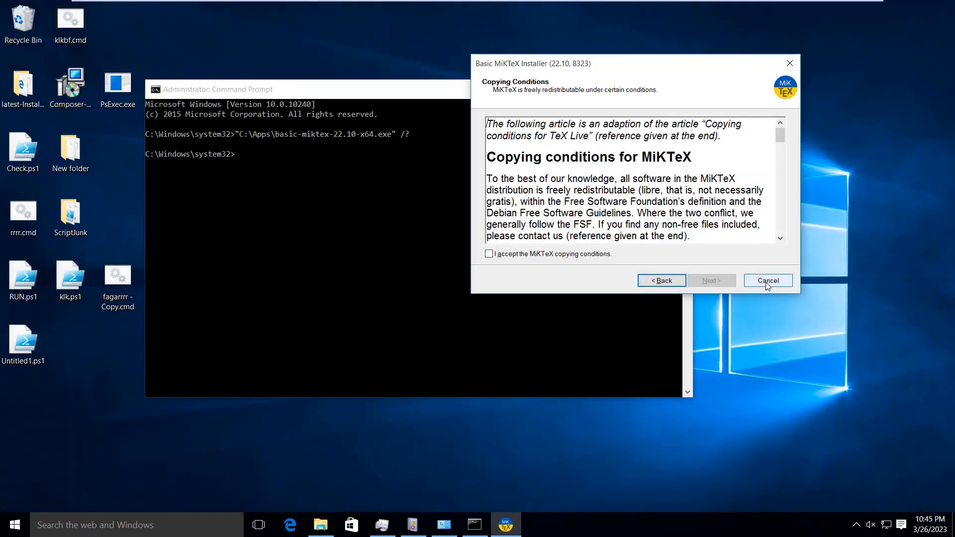
{"action": "left_click", "coordinate": [767, 281]}
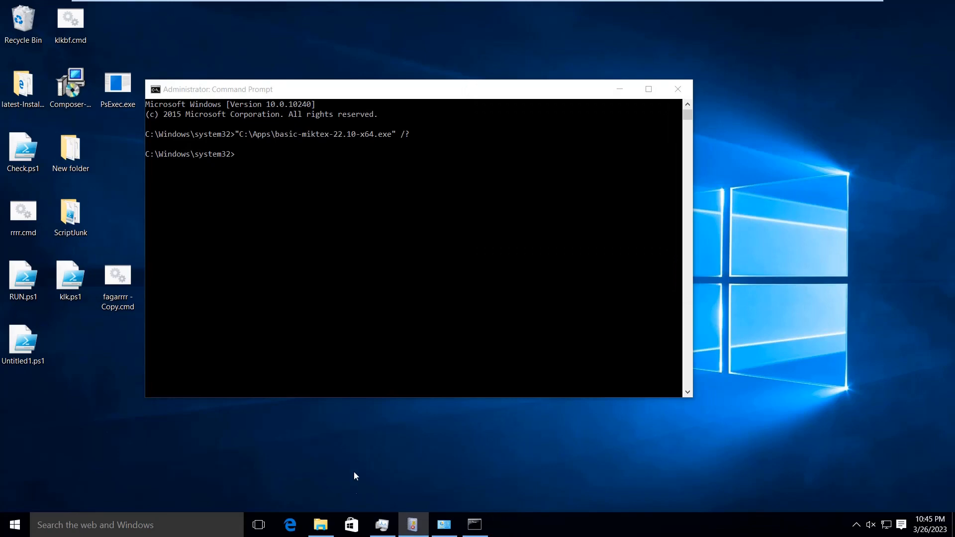
{"action": "left_click", "coordinate": [320, 525]}
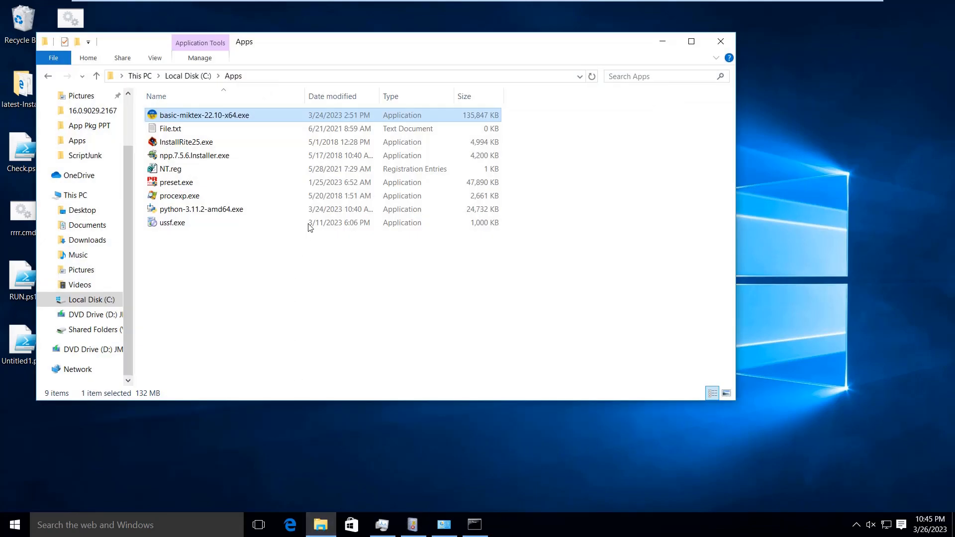
{"action": "left_click", "coordinate": [661, 42]}
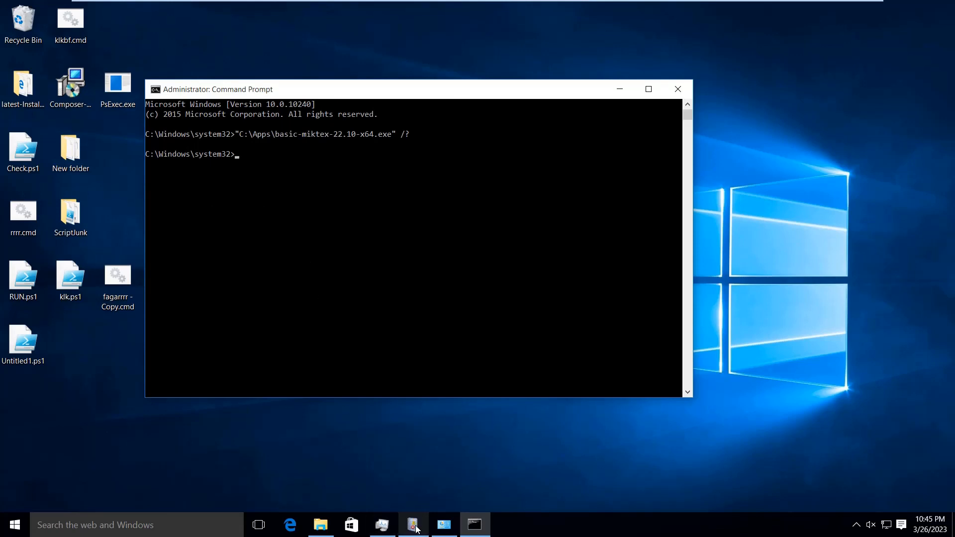
{"action": "mouse_move", "coordinate": [416, 523]}
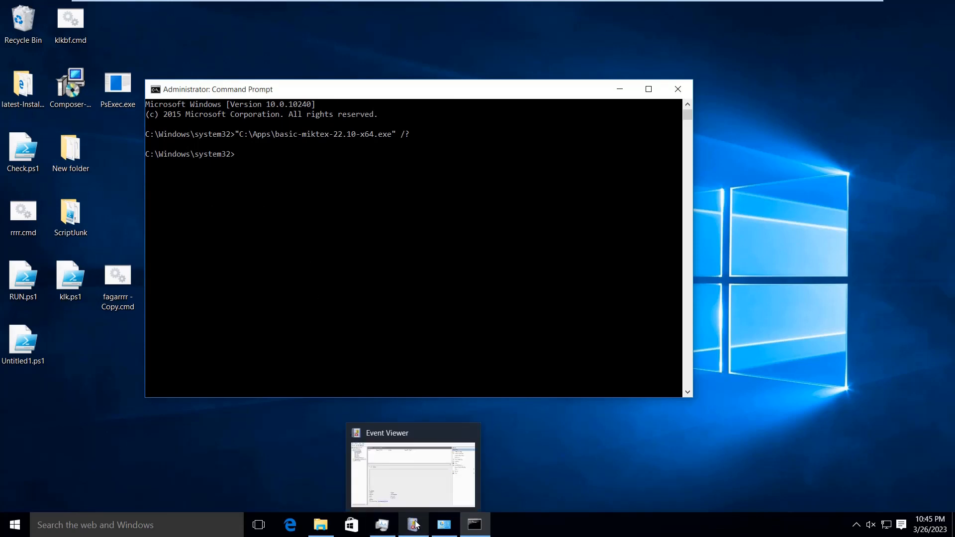
{"action": "left_click", "coordinate": [477, 533]}
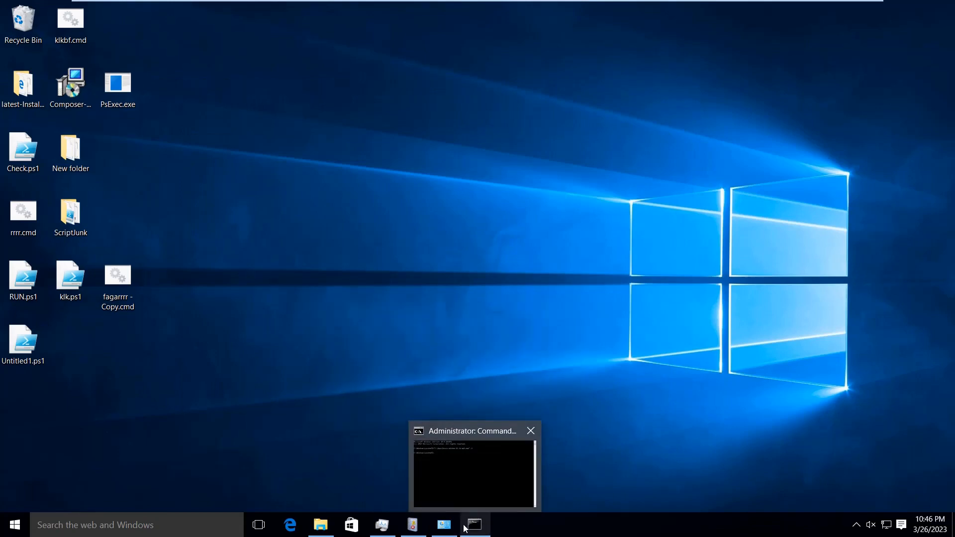
{"action": "left_click", "coordinate": [476, 492]}
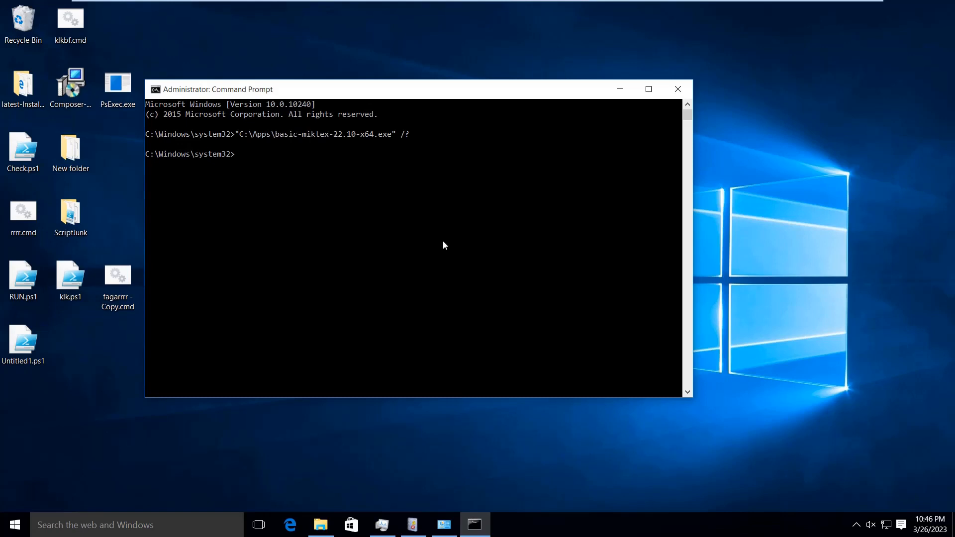
Bring up the Apps folder and place the Command Prompt beside its file names so both can be viewed together.
{"action": "left_click", "coordinate": [321, 525]}
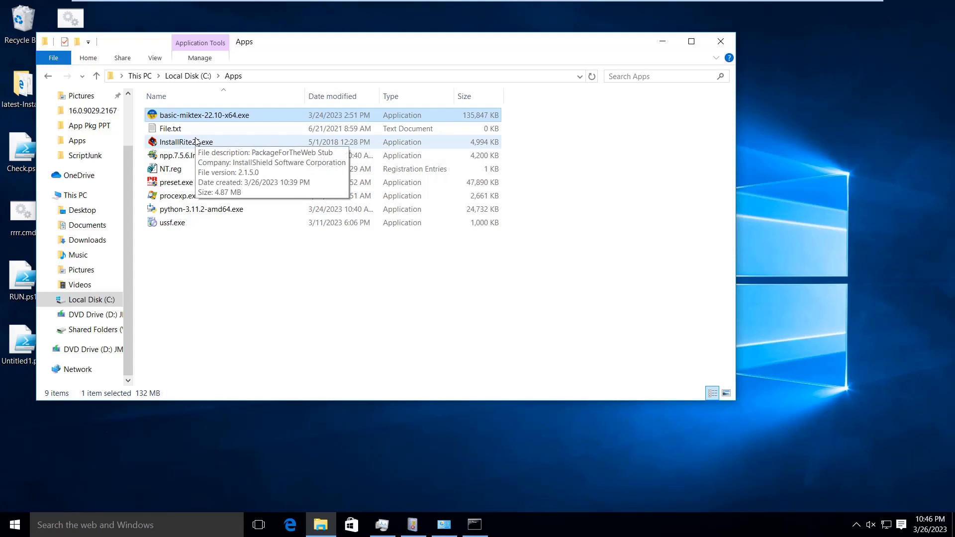
{"action": "left_click", "coordinate": [475, 524]}
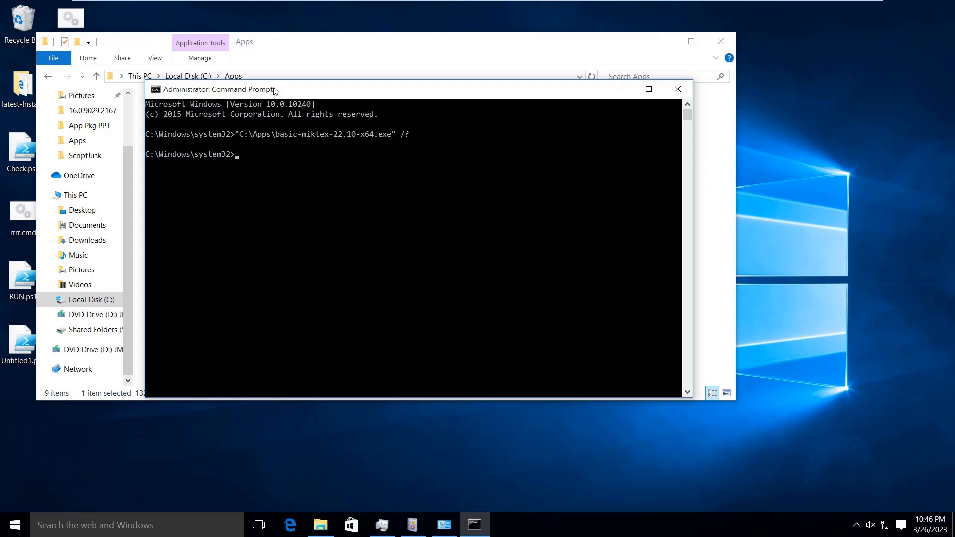
{"action": "left_click_drag", "start_coordinate": [274, 90], "coordinate": [457, 87]}
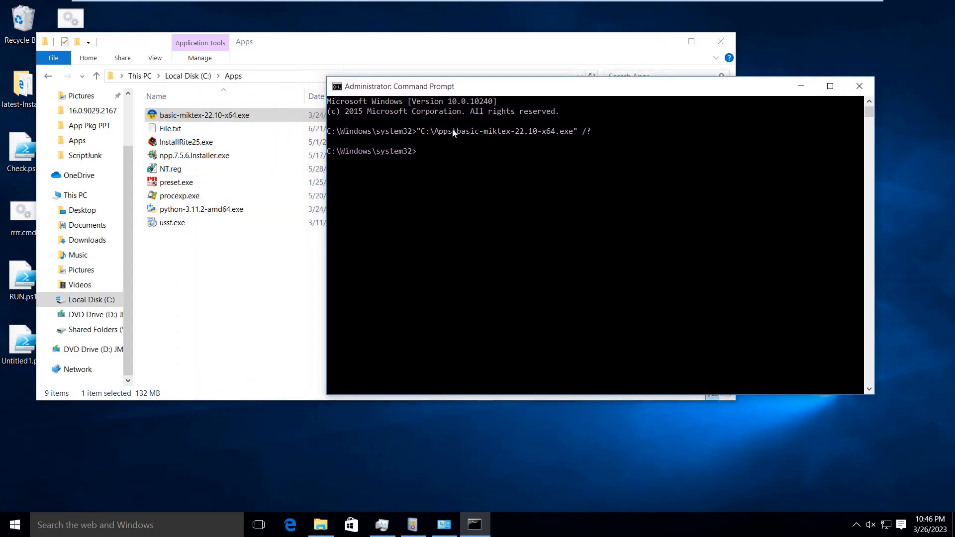
Switch to 1.docx in Word and review the green checklist from the log file registry entry to %Temp%.
{"action": "mouse_move", "coordinate": [756, 4]}
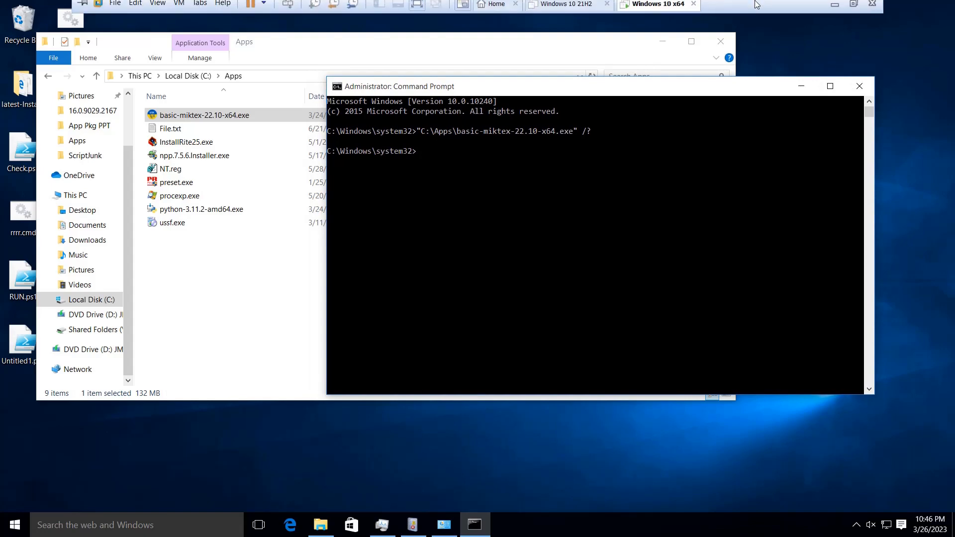
{"action": "left_click", "coordinate": [835, 5]}
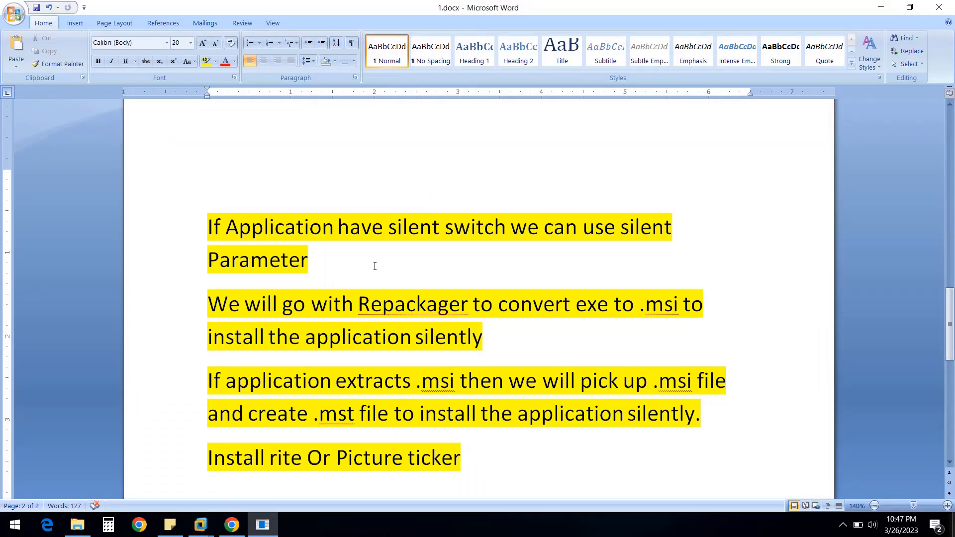
{"action": "scroll", "coordinate": [375, 266], "scroll_direction": "up", "scroll_amount": 10}
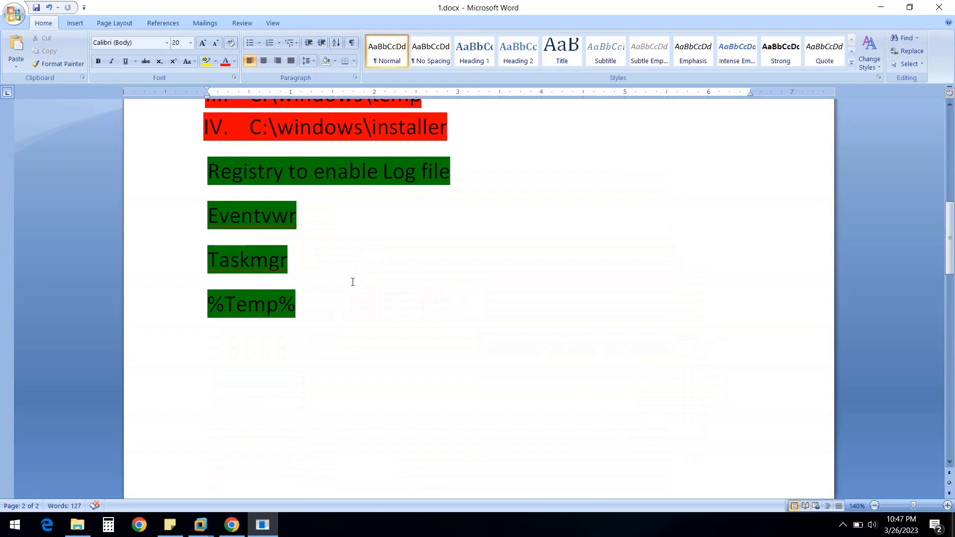
{"action": "left_click_drag", "start_coordinate": [330, 309], "coordinate": [220, 185]}
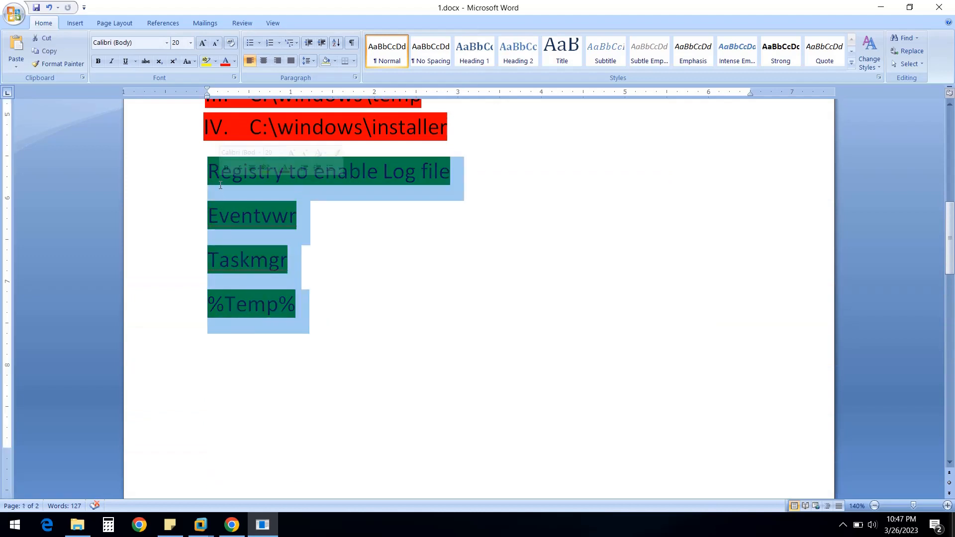
{"action": "left_click", "coordinate": [304, 217]}
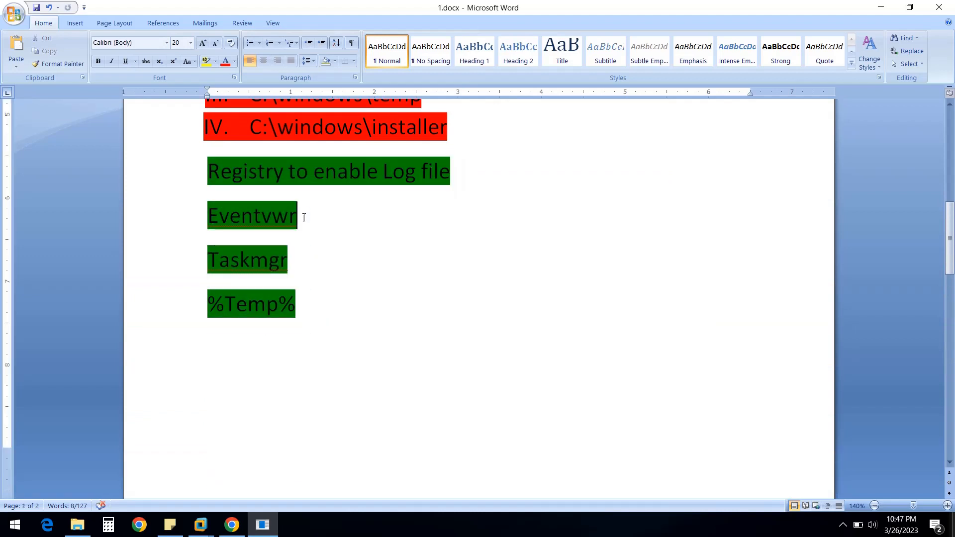
Return to the Windows 10 x64 virtual machine, run Services.msc from the Command Prompt, and maximize the Services window.
{"action": "mouse_move", "coordinate": [200, 525]}
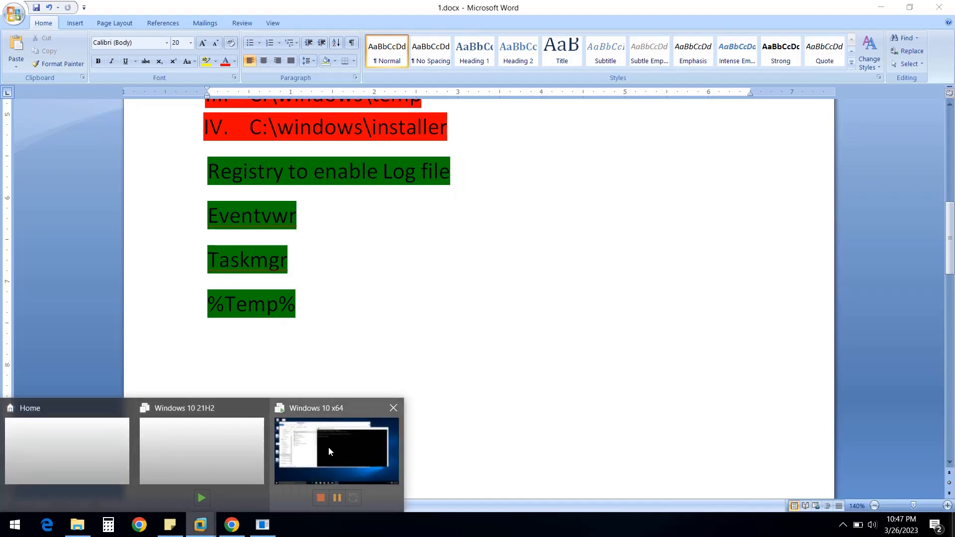
{"action": "left_click", "coordinate": [328, 446]}
{"action": "left_click", "coordinate": [449, 162]}
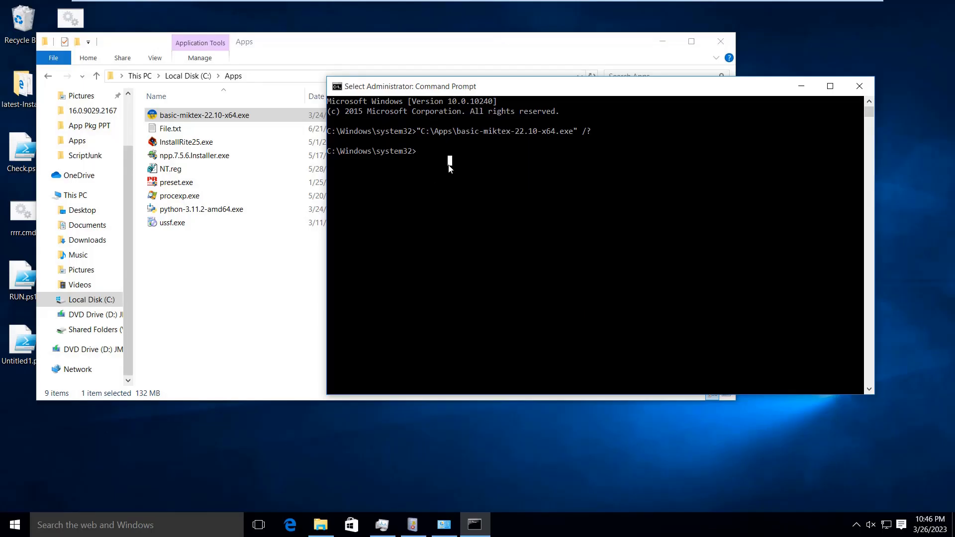
{"action": "type", "text": "Serv"}
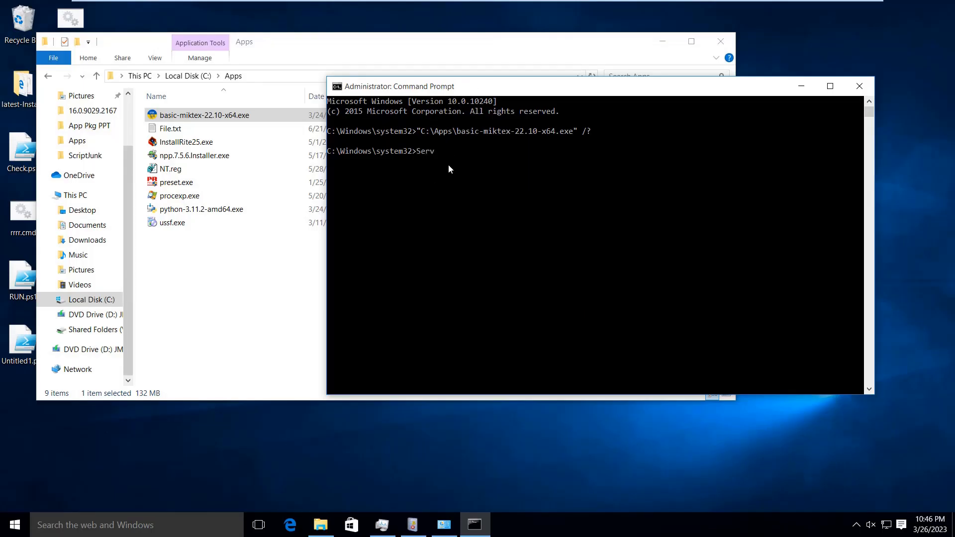
{"action": "type", "text": "ices.msc"}
{"action": "key", "text": "Return"}
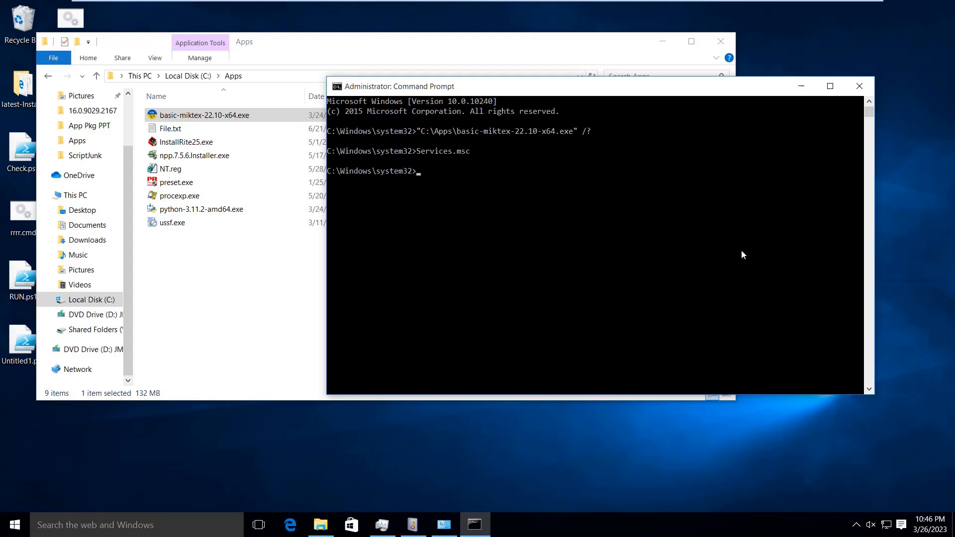
{"action": "left_click", "coordinate": [803, 90]}
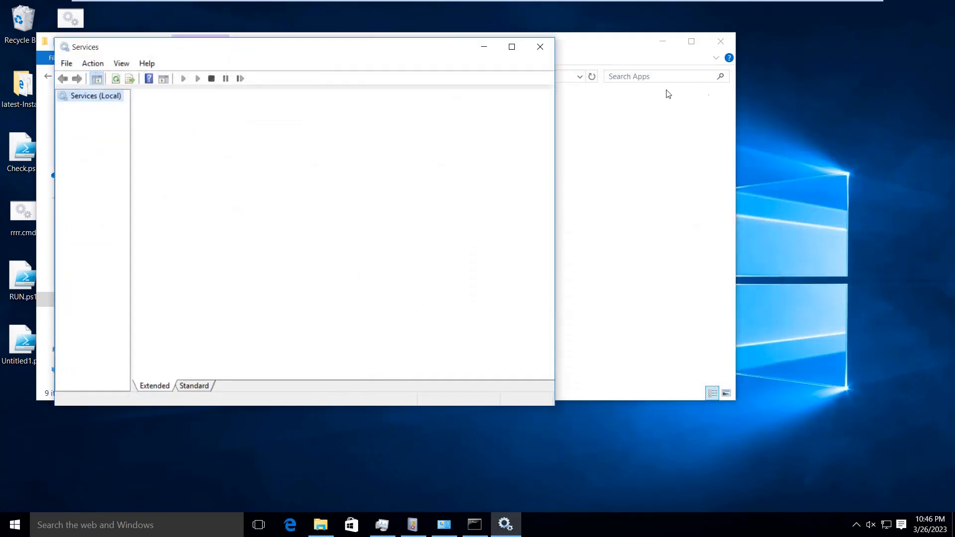
{"action": "left_click", "coordinate": [513, 47]}
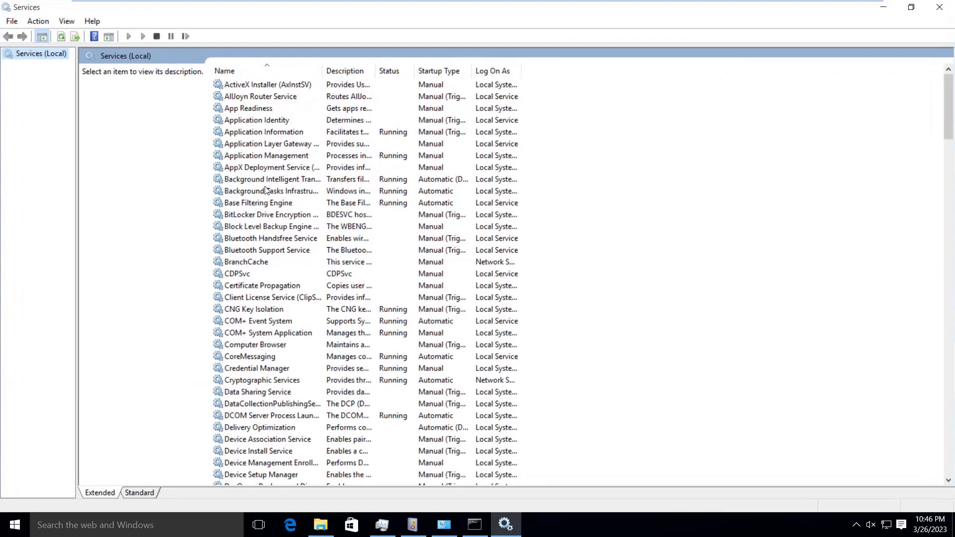
Look through the services list, viewing the Certificate Propagation and Computer Browser descriptions, and minimize the Services window.
{"action": "scroll", "coordinate": [268, 293], "scroll_direction": "down", "scroll_amount": 2}
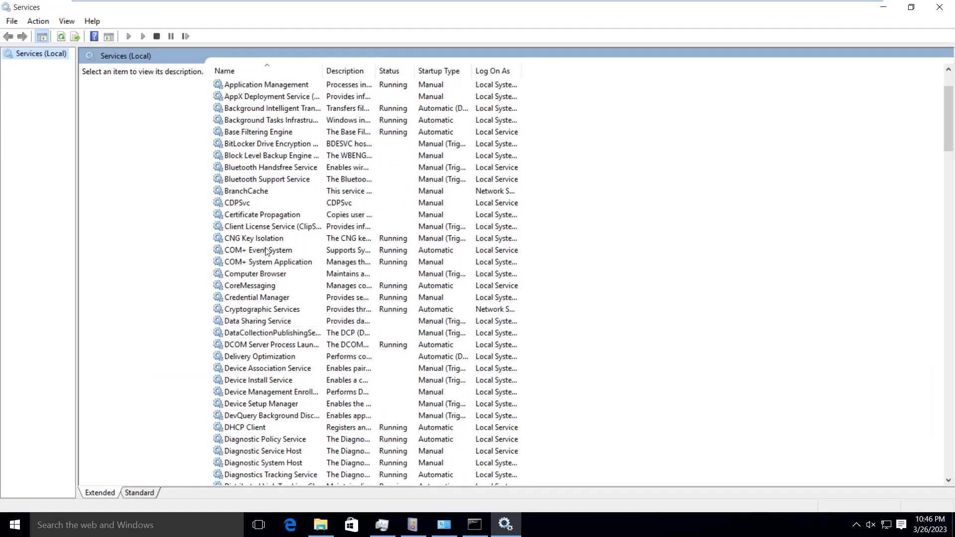
{"action": "left_click", "coordinate": [264, 217]}
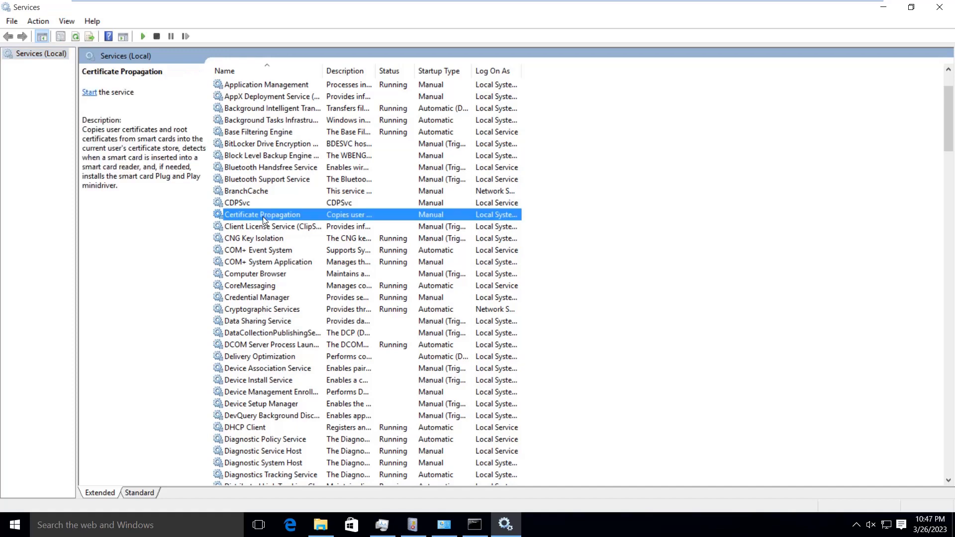
{"action": "left_click", "coordinate": [263, 275]}
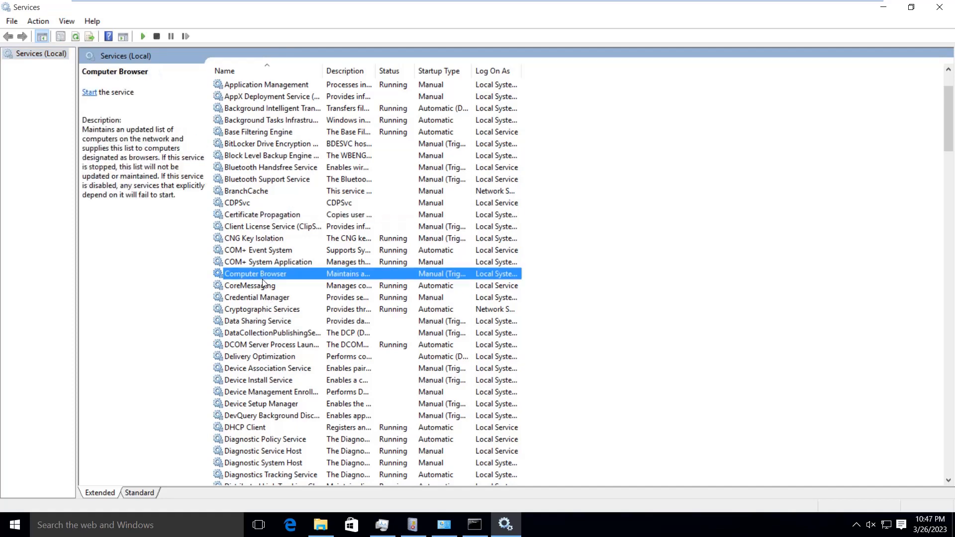
{"action": "scroll", "coordinate": [262, 288], "scroll_direction": "down", "scroll_amount": 2}
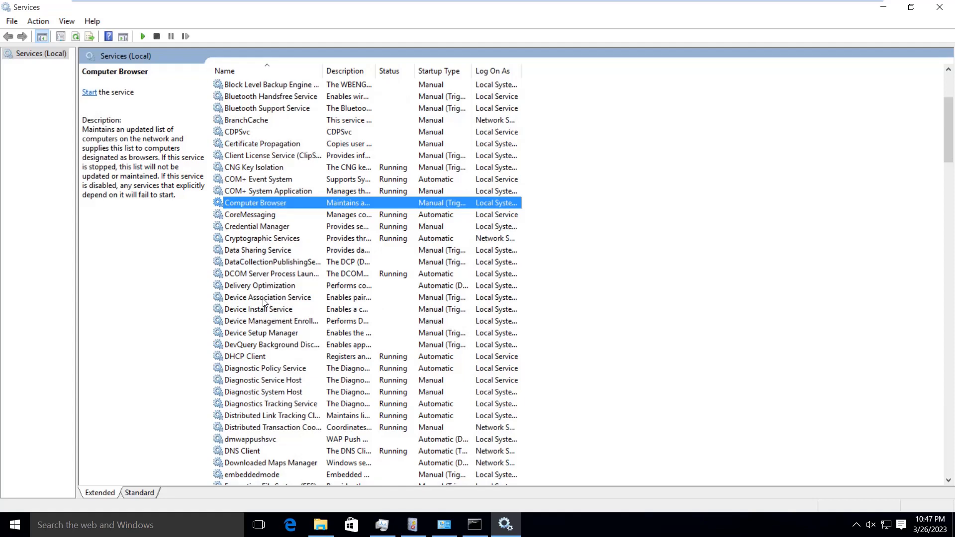
{"action": "scroll", "coordinate": [263, 301], "scroll_direction": "up", "scroll_amount": 4}
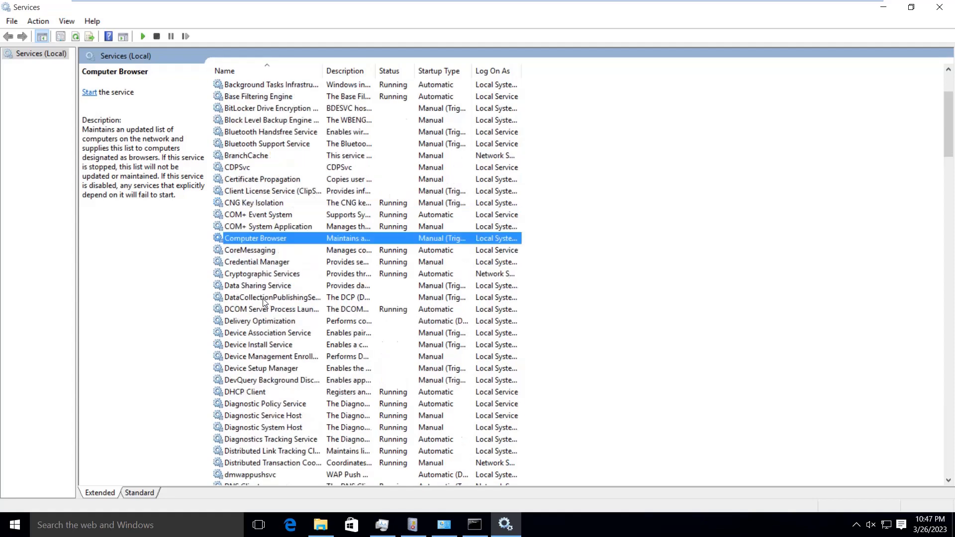
{"action": "left_click", "coordinate": [825, 246]}
{"action": "left_click", "coordinate": [890, 6]}
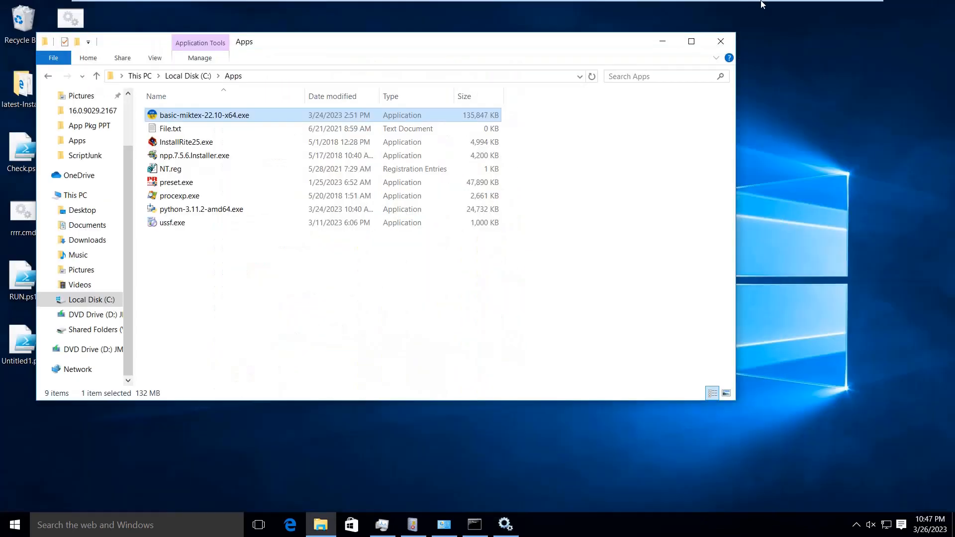
Switch to 1.docx in Word and add the line "Smsagenthost" below %Temp% in the checklist.
{"action": "mouse_move", "coordinate": [762, 0]}
{"action": "left_click", "coordinate": [835, 14]}
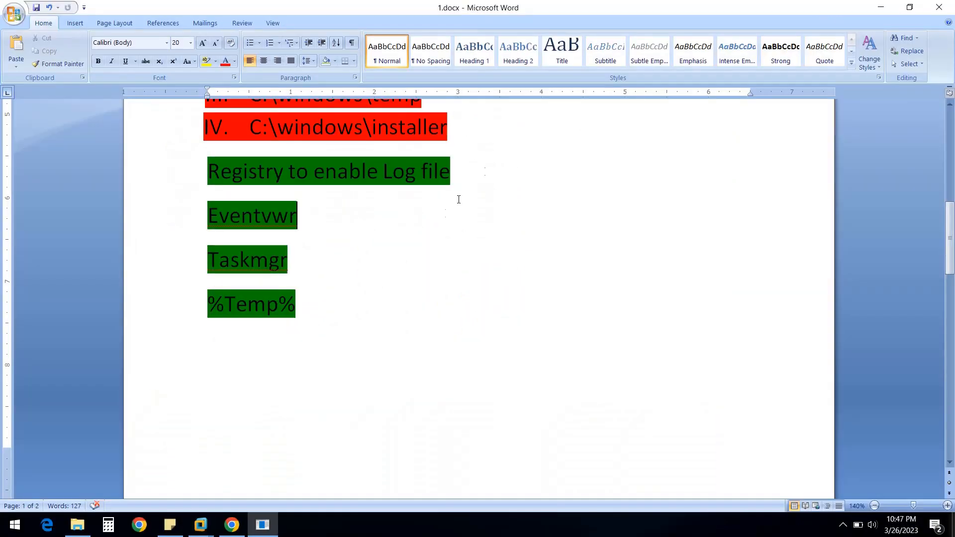
{"action": "left_click", "coordinate": [329, 305]}
{"action": "key", "text": "Return"}
{"action": "type", "text": "ssm"}
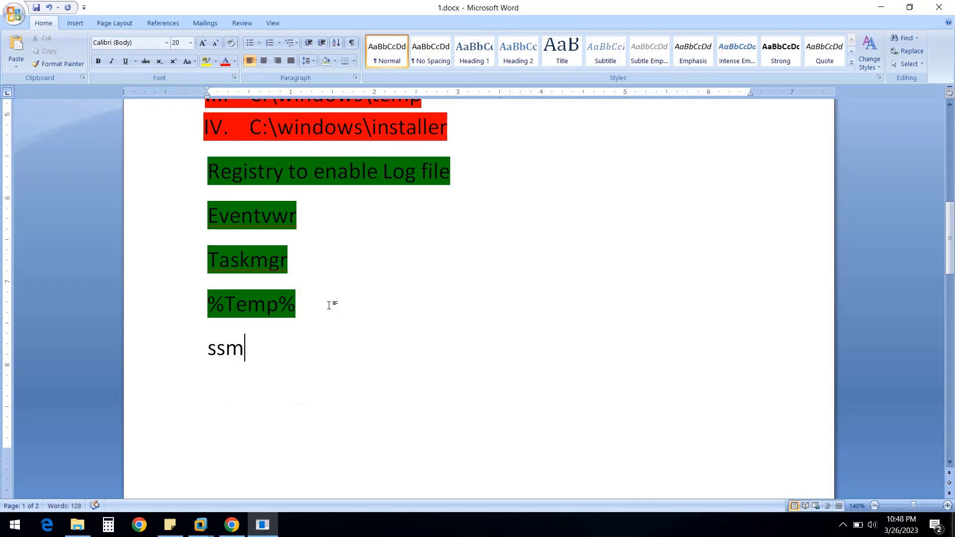
{"action": "key", "text": "BackSpace"}
{"action": "key", "text": "BackSpace"}
{"action": "type", "text": "msagent"}
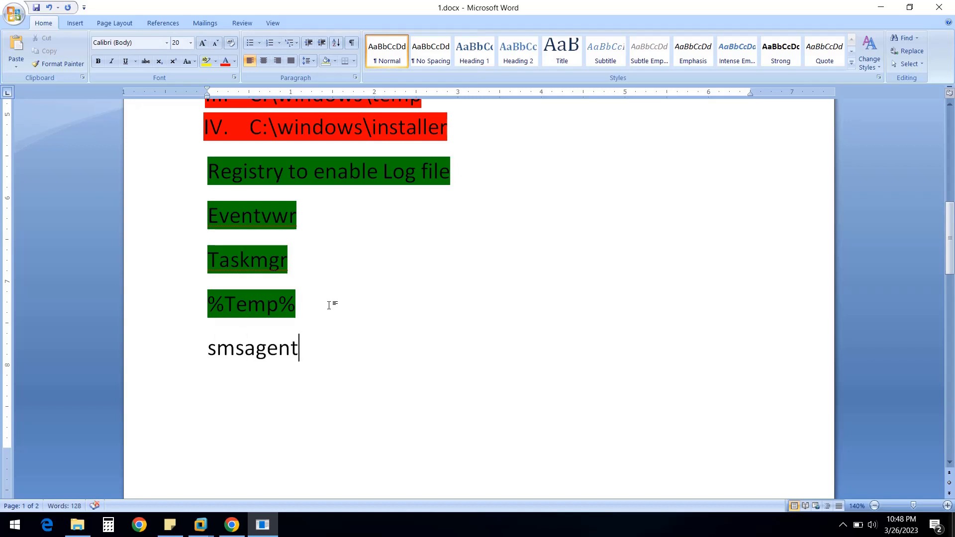
{"action": "type", "text": "host"}
Add the line "Windows update" below Smsagenthost and end it with a new paragraph.
{"action": "key", "text": "Return"}
{"action": "type", "text": "windp"}
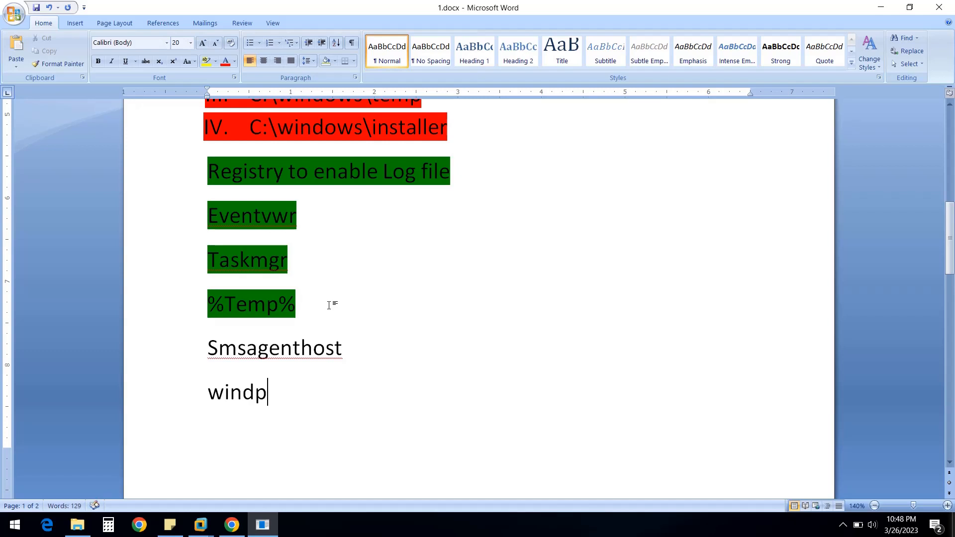
{"action": "key", "text": "BackSpace"}
{"action": "type", "text": "ows update"}
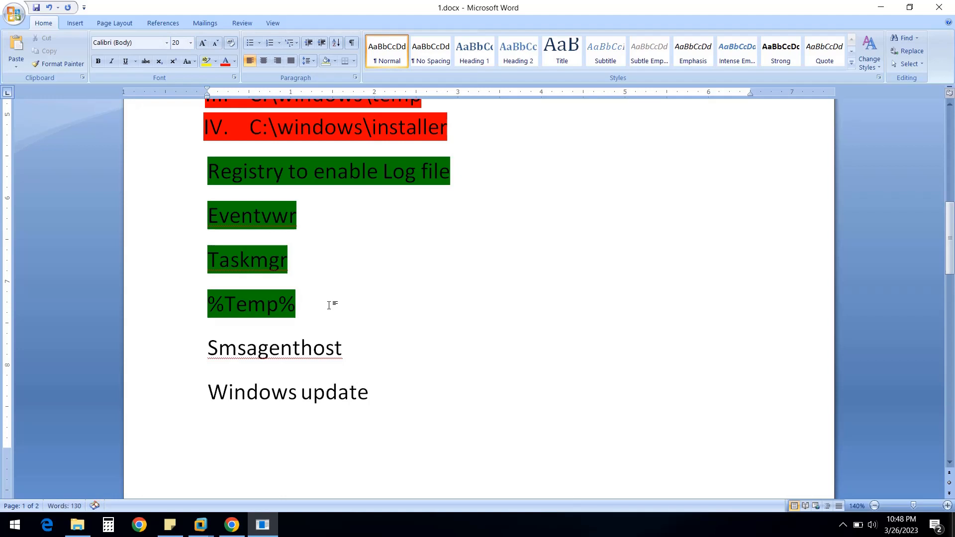
{"action": "key", "text": "Return"}
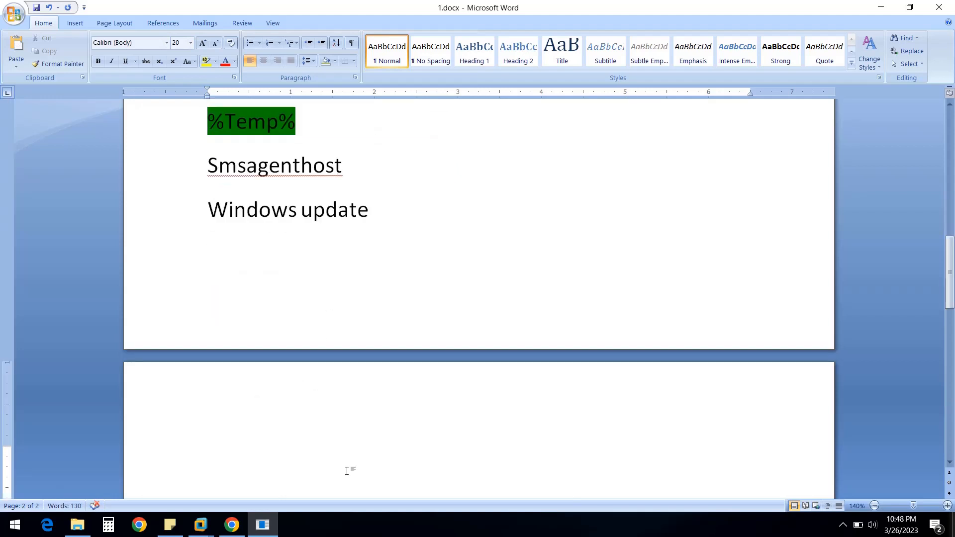
{"action": "mouse_move", "coordinate": [218, 512]}
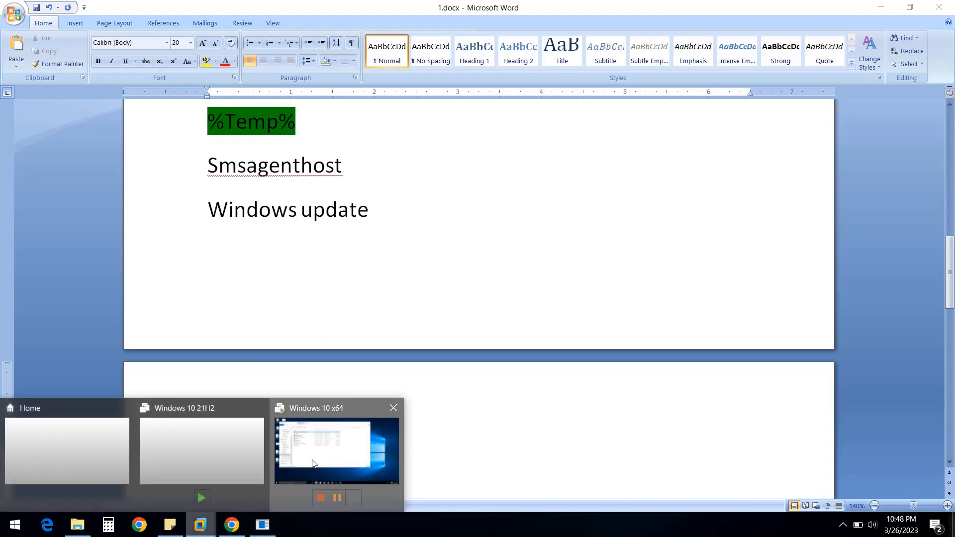
Switch to the Windows 10 x64 virtual machine.
{"action": "left_click", "coordinate": [336, 450]}
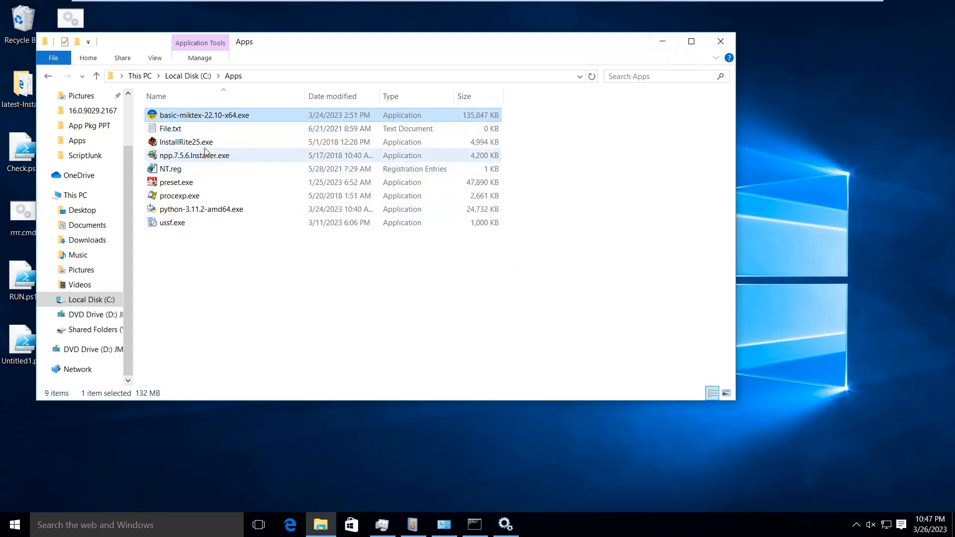
{"action": "right_click", "coordinate": [183, 141]}
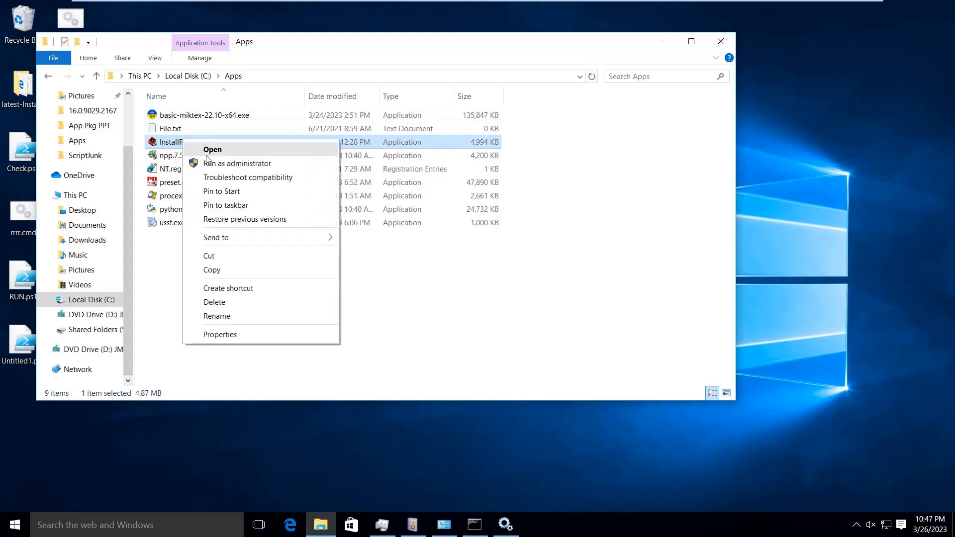
{"action": "left_click", "coordinate": [219, 164]}
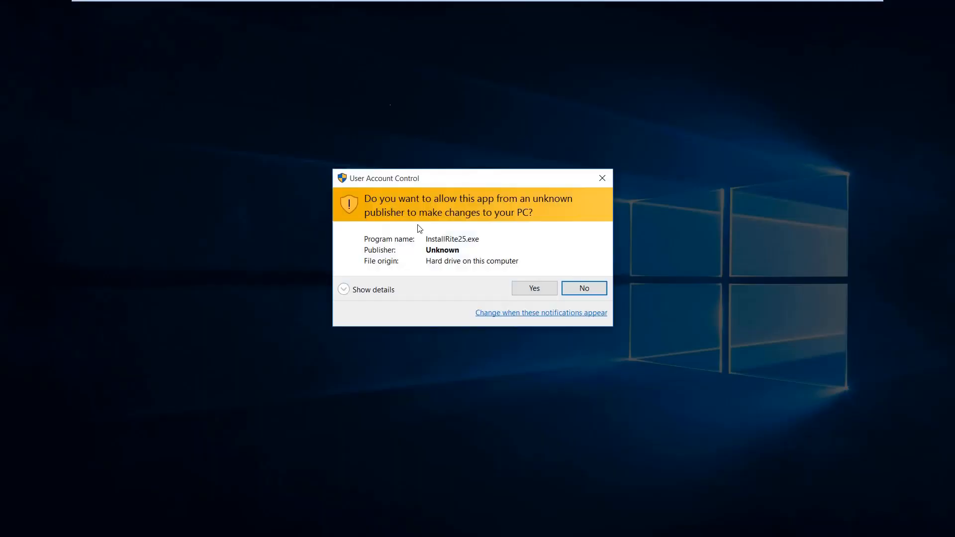
{"action": "left_click", "coordinate": [547, 293]}
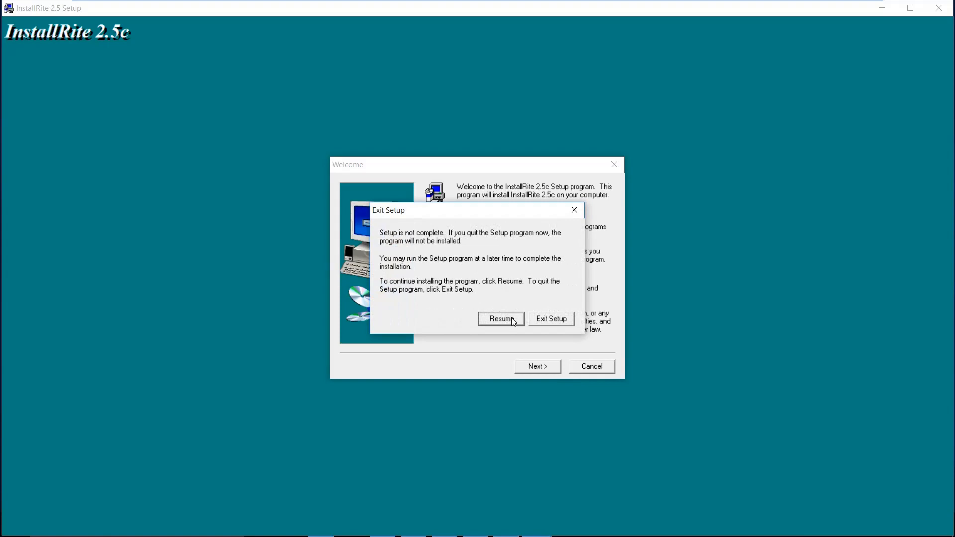
{"action": "left_click", "coordinate": [569, 319]}
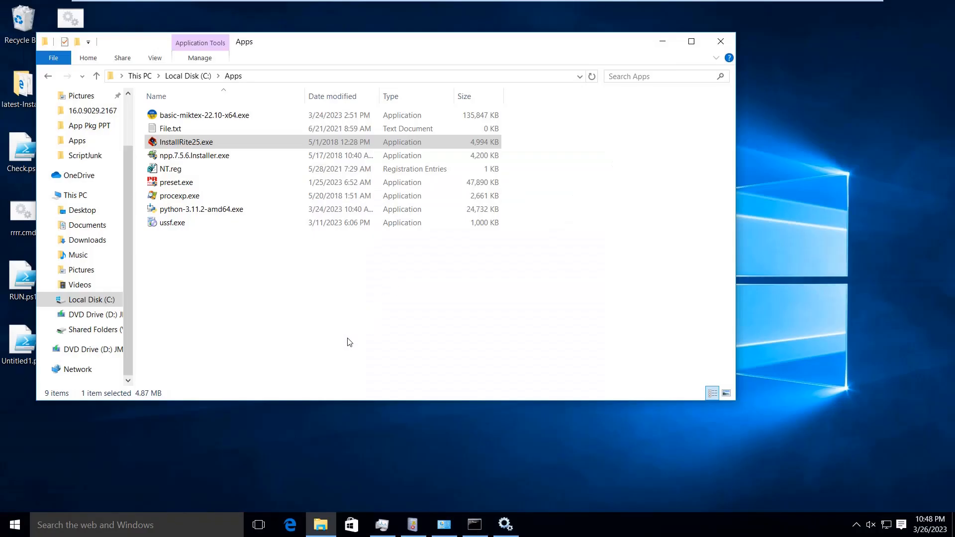
Search the virtual machine's installed programs for InstallRite and run it as administrator, allowing it to make changes.
{"action": "right_click", "coordinate": [14, 527]}
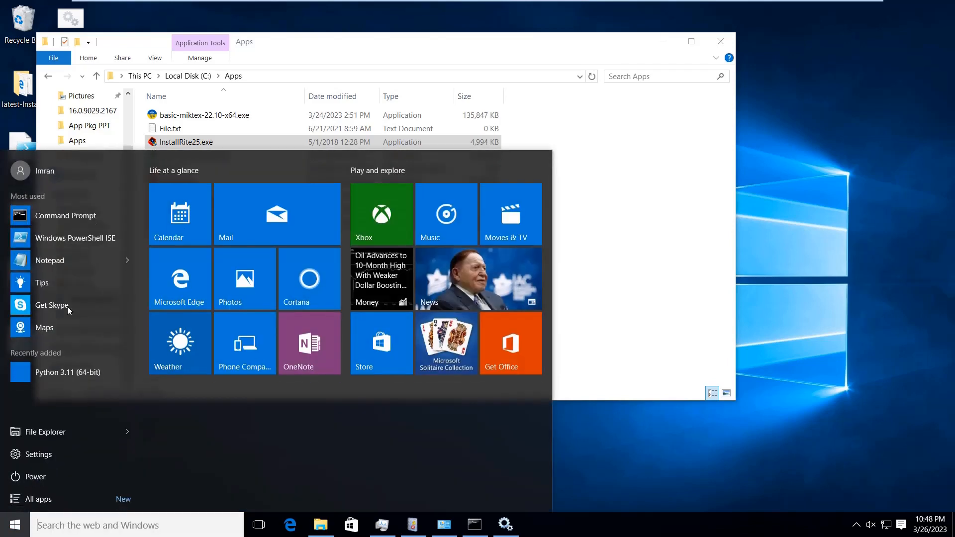
{"action": "type", "text": "install"}
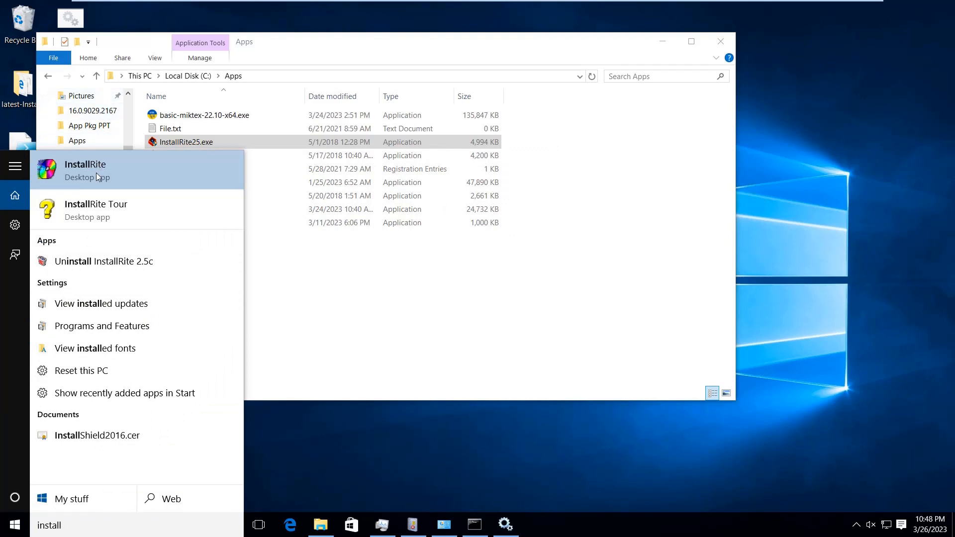
{"action": "right_click", "coordinate": [97, 172]}
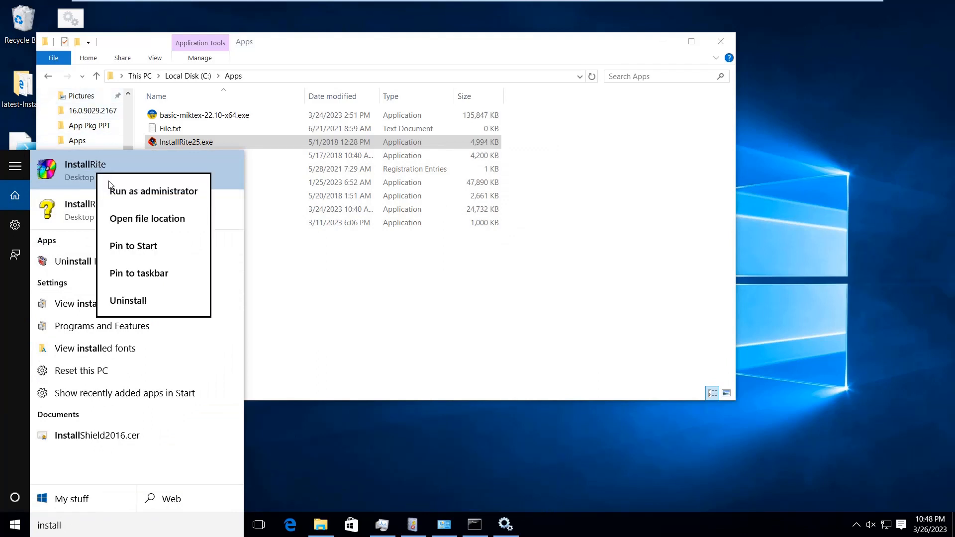
{"action": "left_click", "coordinate": [121, 192]}
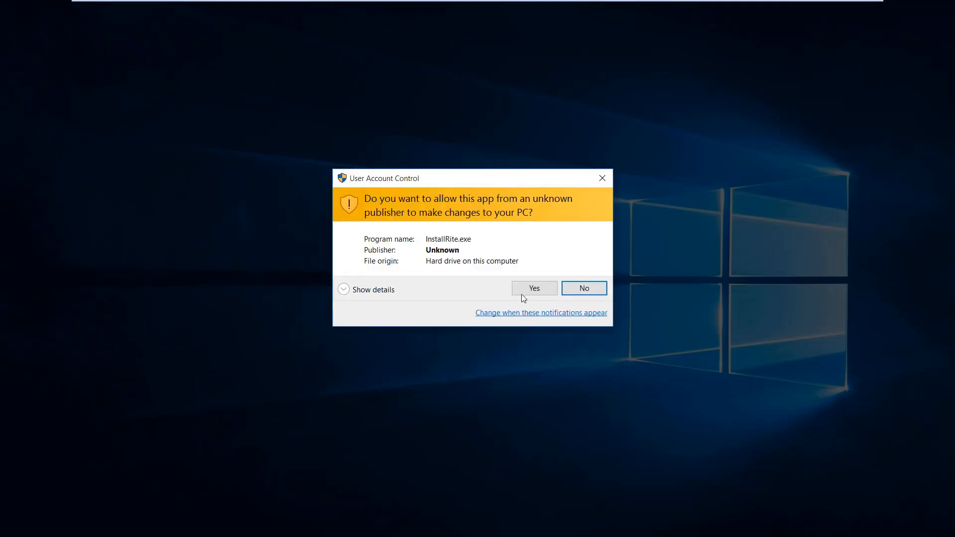
{"action": "left_click", "coordinate": [523, 292]}
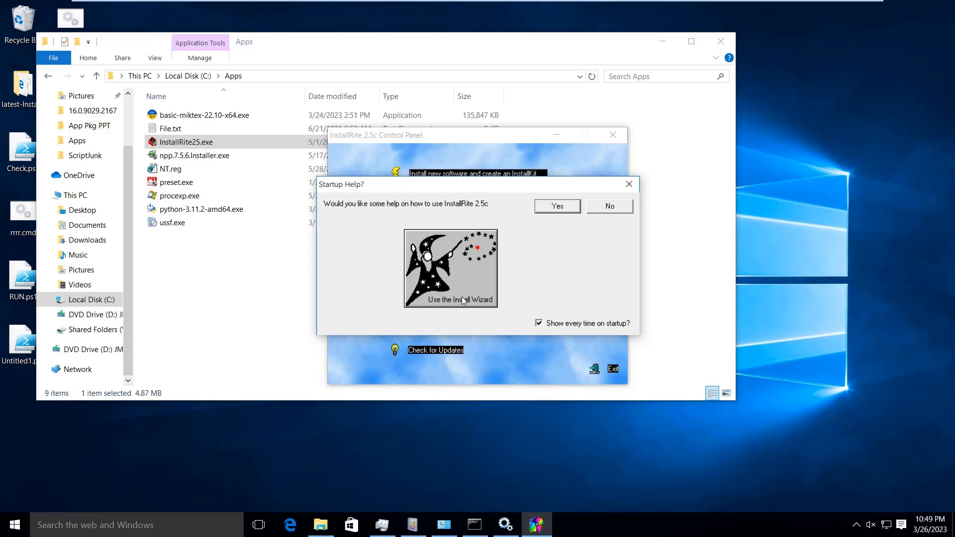
Recheck the services list, minimize it, and decline InstallRite's offer of startup help.
{"action": "left_click", "coordinate": [505, 525]}
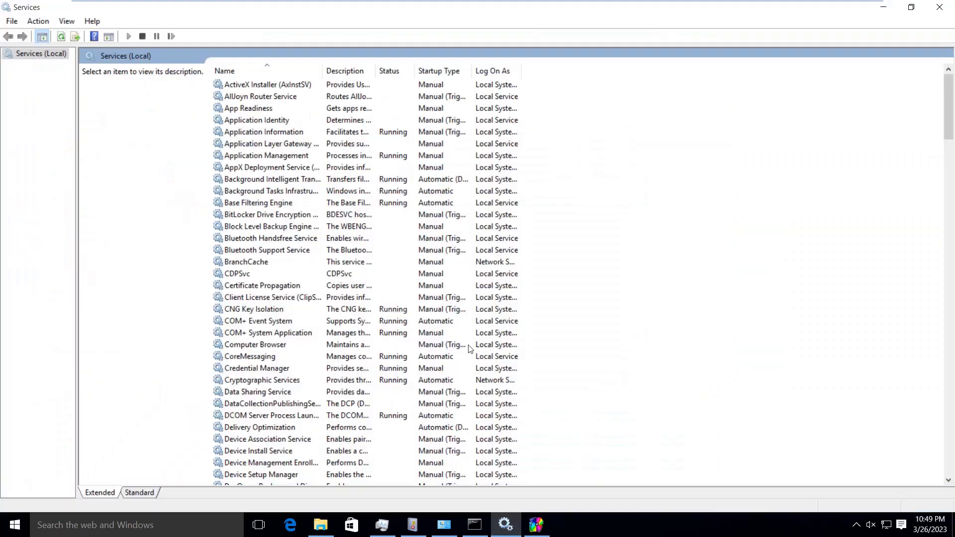
{"action": "left_click", "coordinate": [883, 7]}
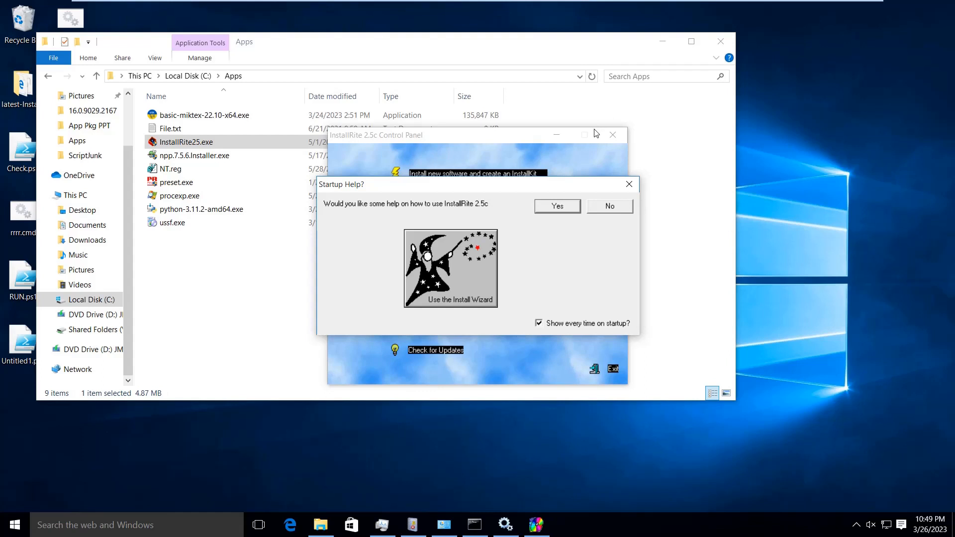
{"action": "left_click_drag", "start_coordinate": [507, 192], "coordinate": [420, 197]}
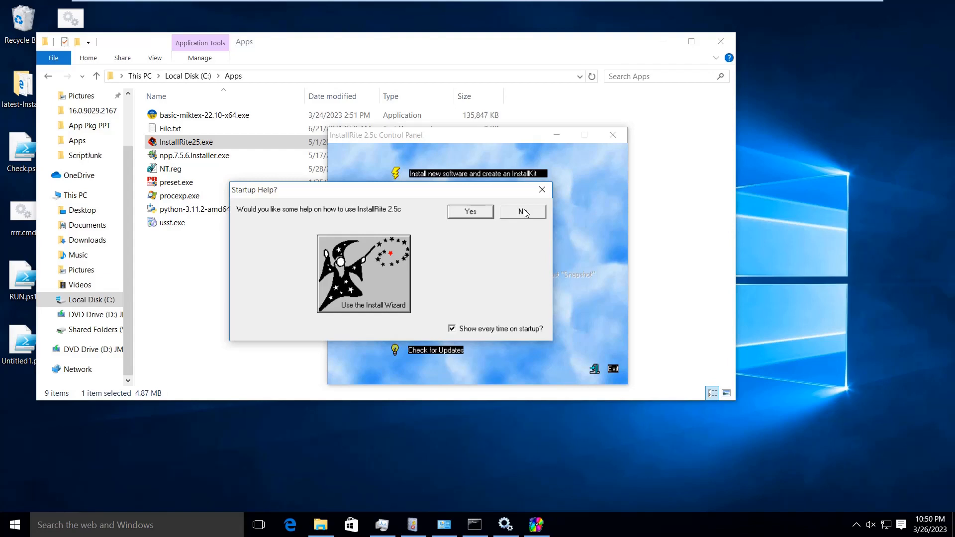
{"action": "left_click", "coordinate": [524, 212]}
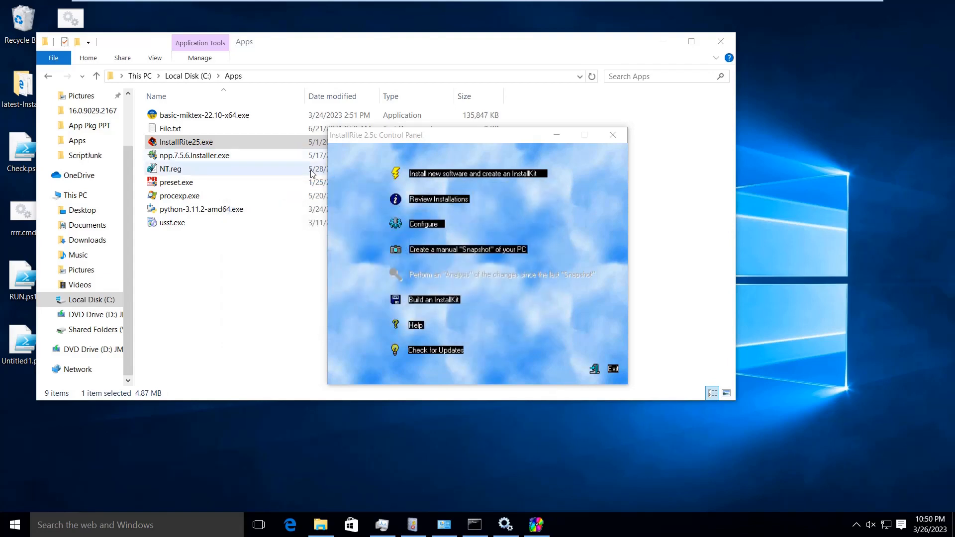
Create a manual snapshot of the PC in InstallRite and move the scan progress window clear of its control panel.
{"action": "left_click_drag", "start_coordinate": [397, 140], "coordinate": [308, 109]}
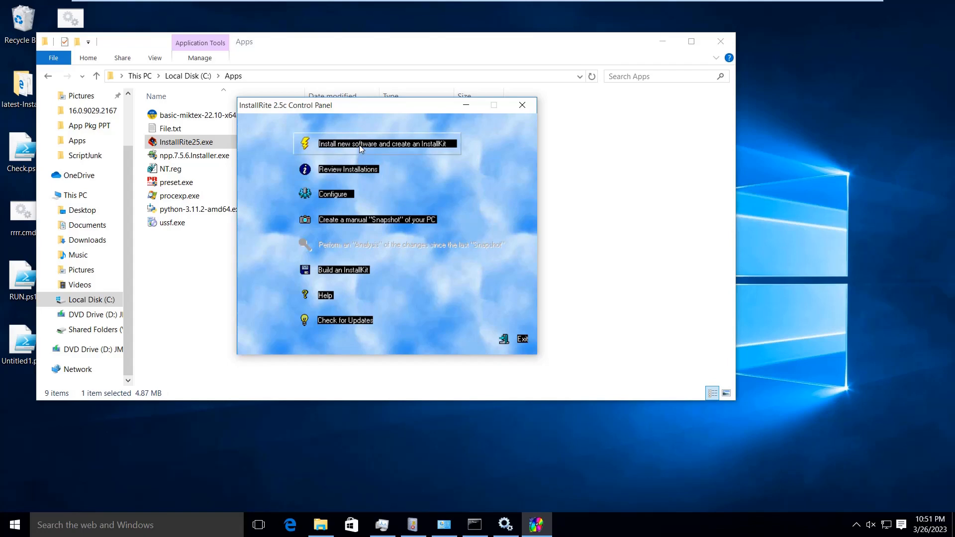
{"action": "left_click", "coordinate": [368, 222]}
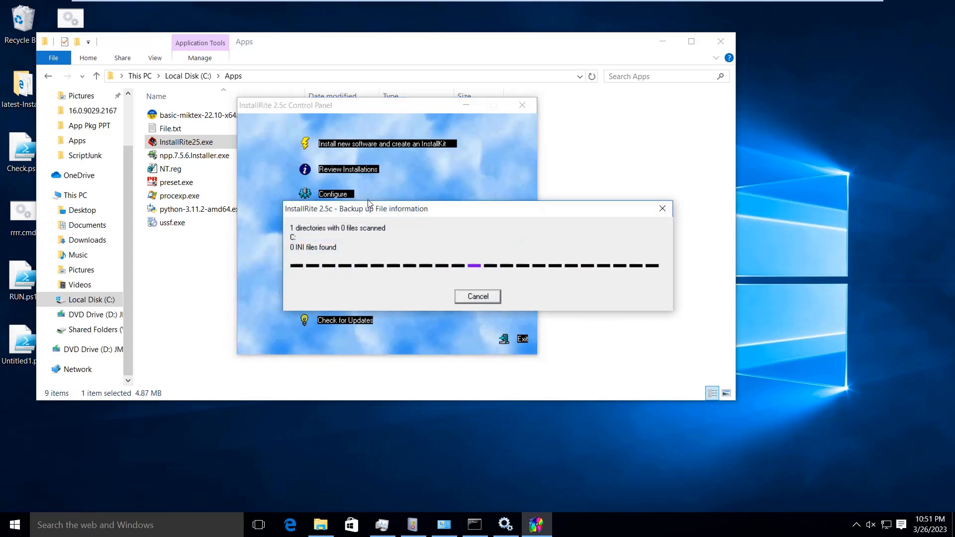
{"action": "left_click_drag", "start_coordinate": [404, 212], "coordinate": [567, 77]}
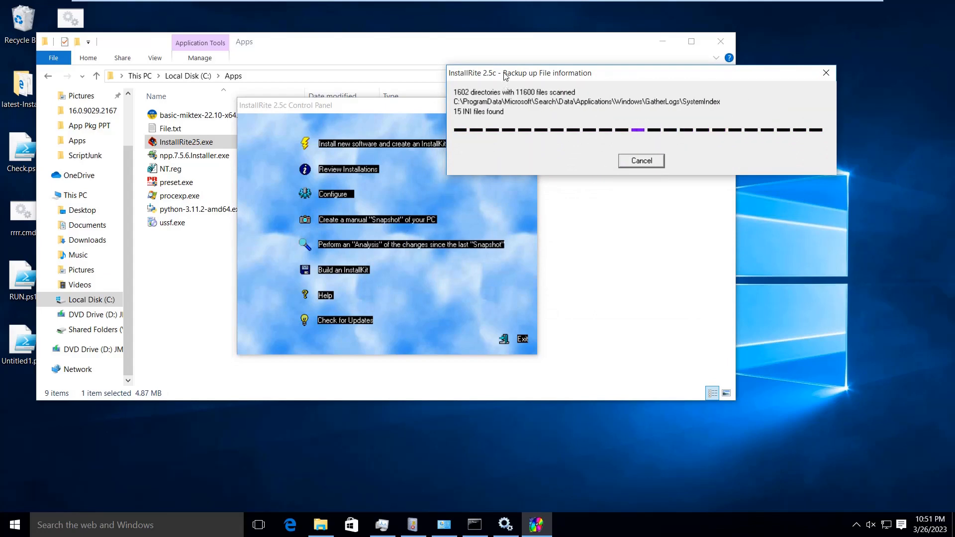
{"action": "left_click_drag", "start_coordinate": [505, 76], "coordinate": [533, 68]}
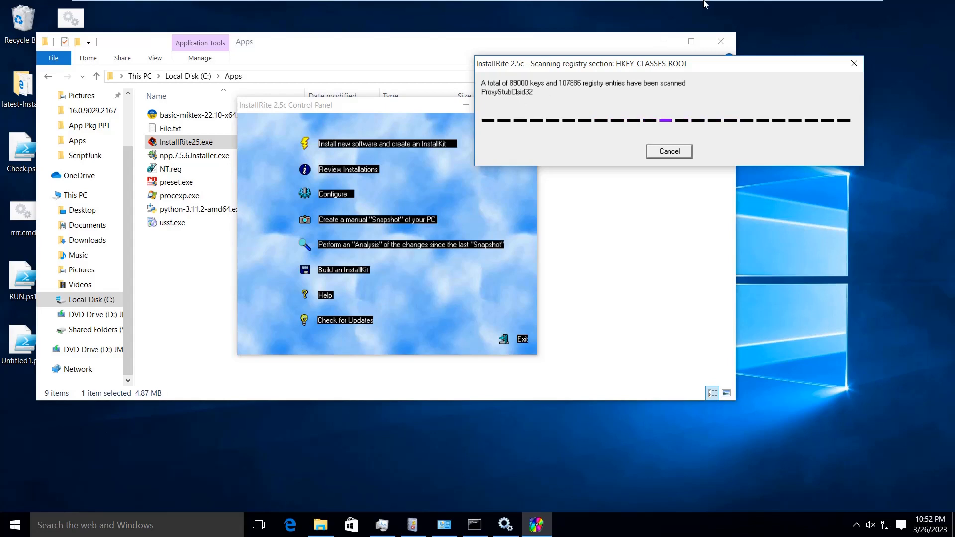
Switch to 1.docx in Word and add "Installrite we will use if the application don't have silent switch to install or" below the checklist.
{"action": "mouse_move", "coordinate": [802, 5]}
{"action": "left_click", "coordinate": [834, 10]}
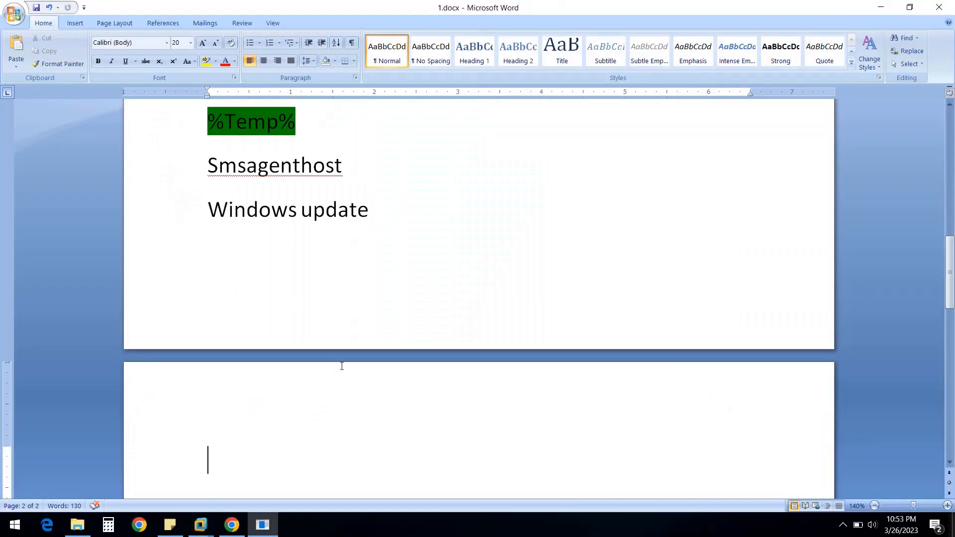
{"action": "type", "text": "Install"}
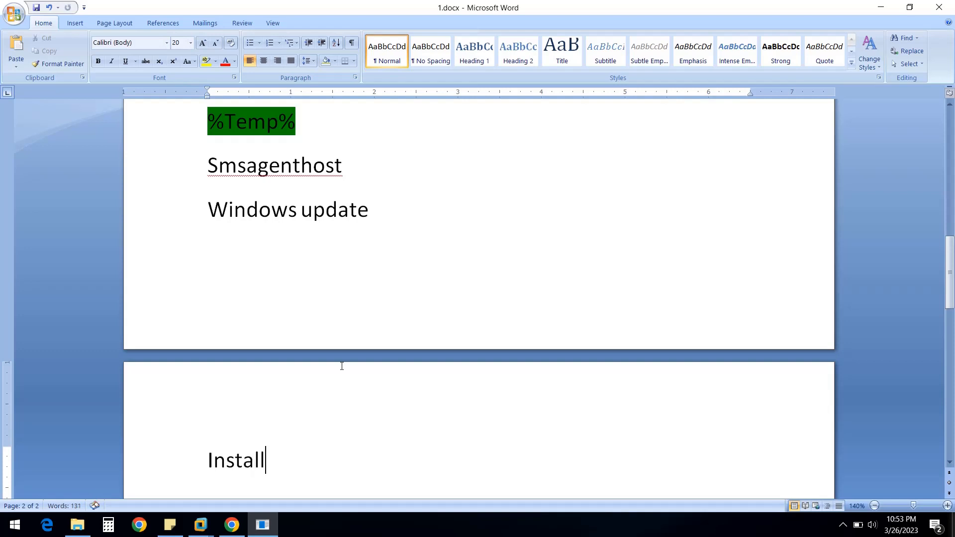
{"action": "type", "text": "rite we wi"}
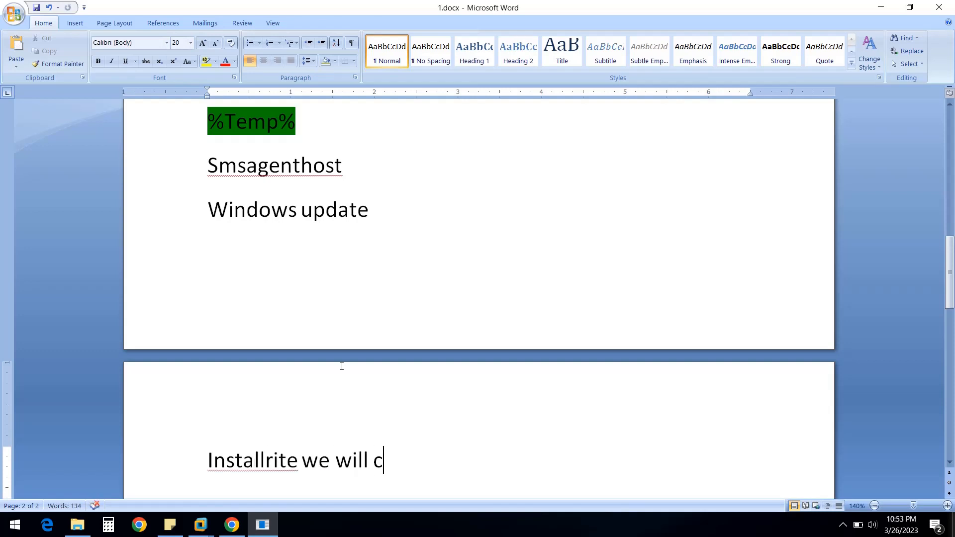
{"action": "type", "text": "ll use if the a"}
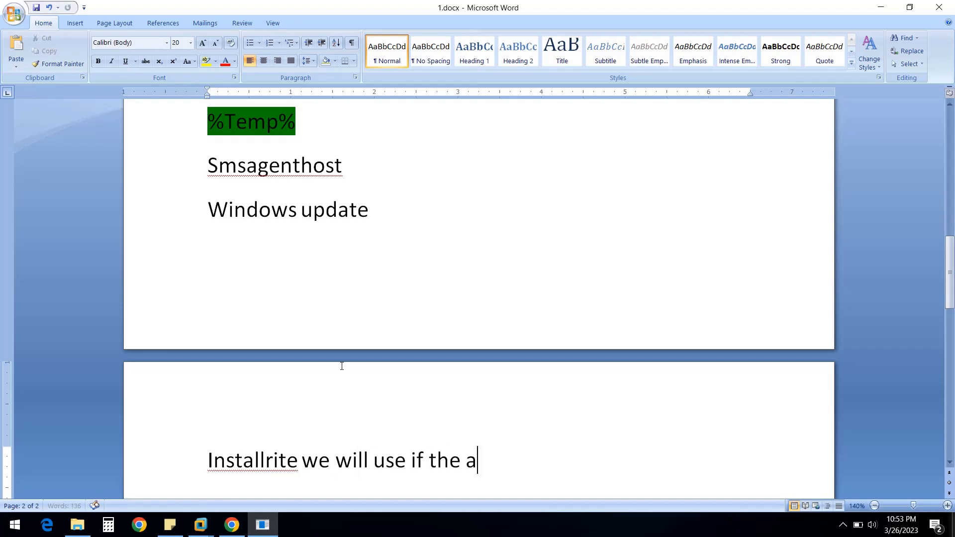
{"action": "type", "text": "pplication d"}
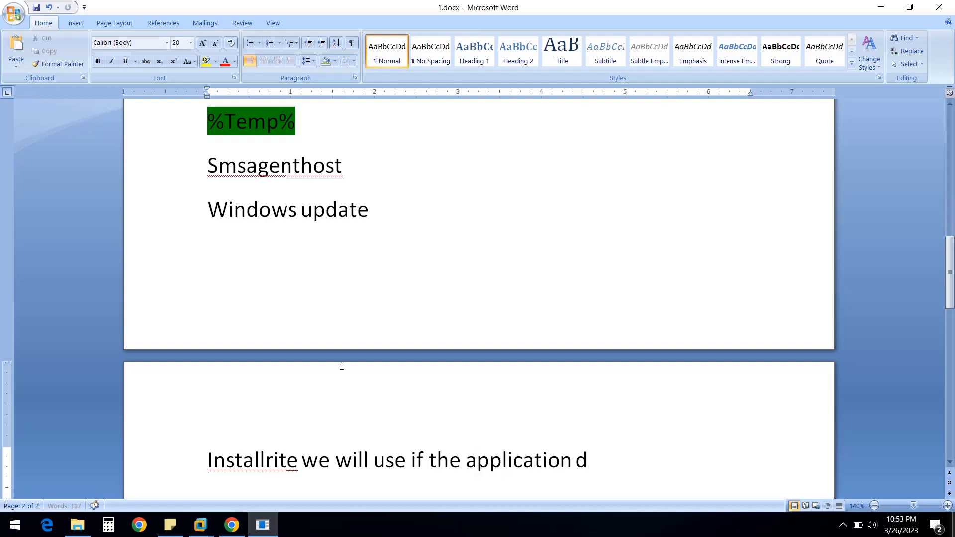
{"action": "type", "text": "on't have"}
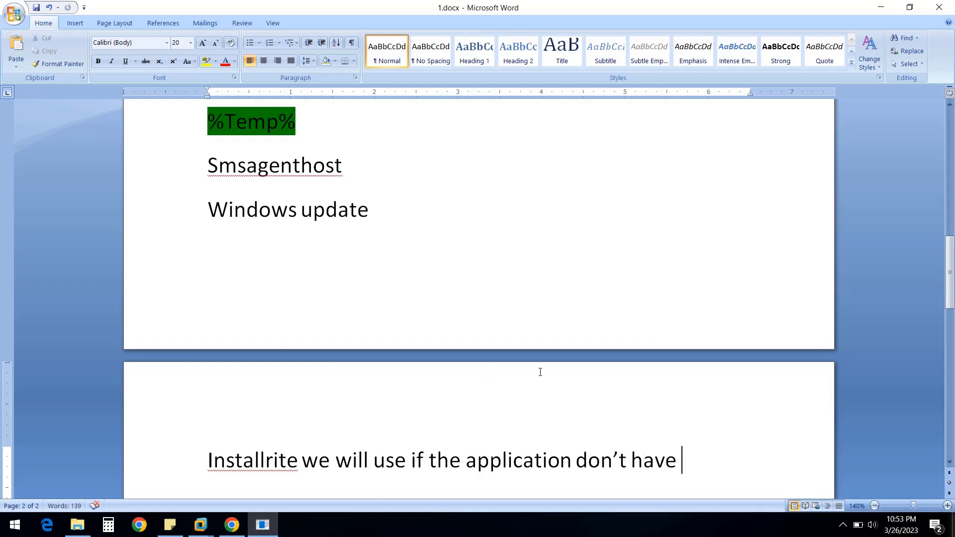
{"action": "scroll", "coordinate": [540, 372], "scroll_direction": "down", "scroll_amount": 2}
{"action": "type", "text": "ins"}
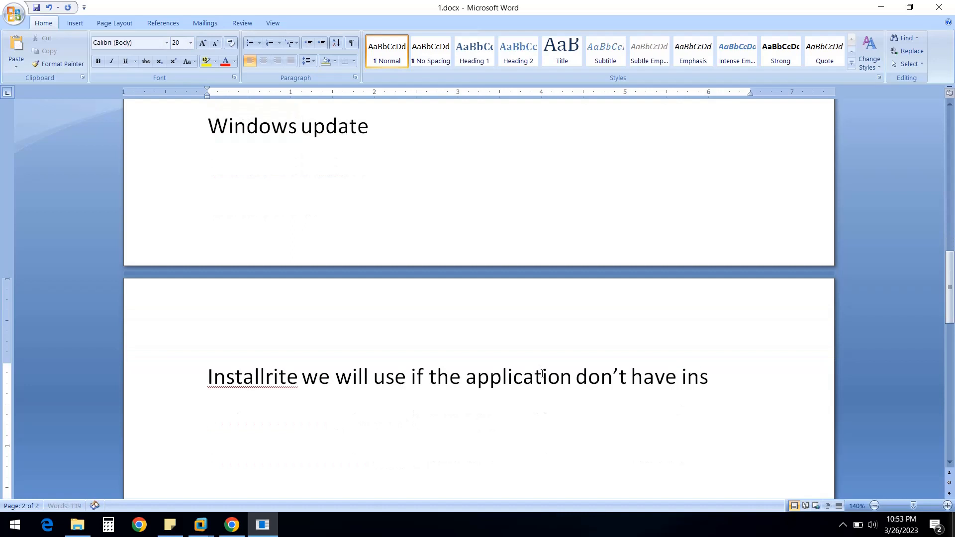
{"action": "key", "text": "BackSpace"}
{"action": "key", "text": "BackSpace"}
{"action": "key", "text": "BackSpace"}
{"action": "type", "text": "silent"}
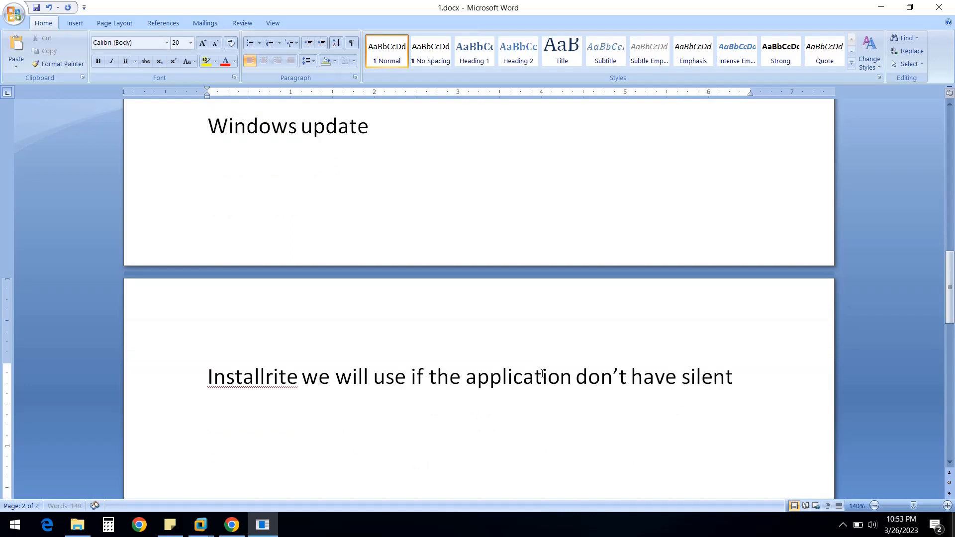
{"action": "type", "text": " switch to install or "}
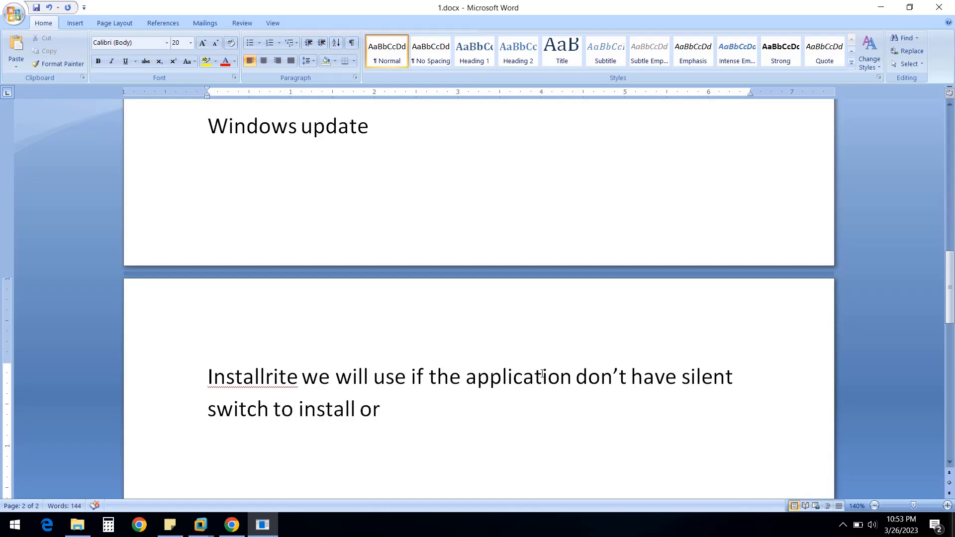
Finish the Installrite sentence with "if you want to troubleshoot.".
{"action": "type", "text": "if yo"}
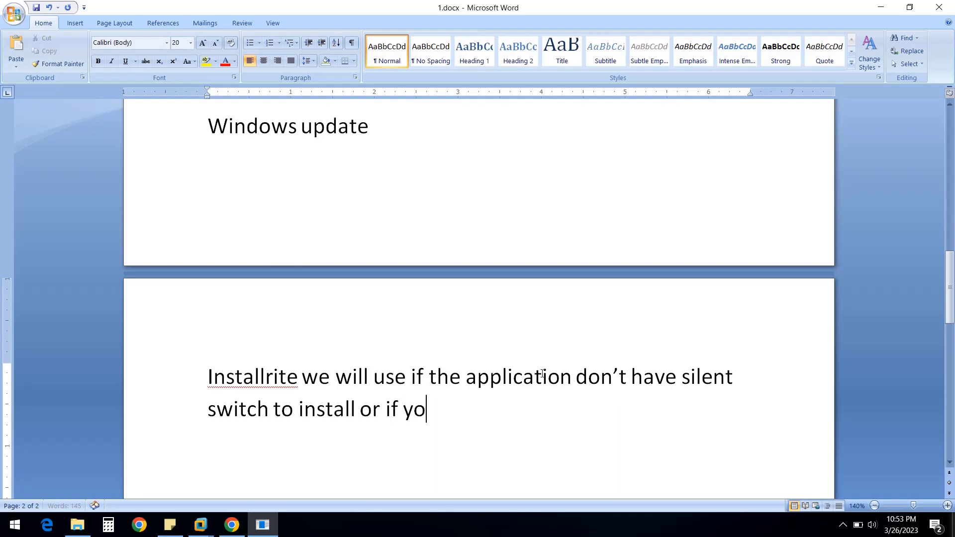
{"action": "type", "text": "u want to"}
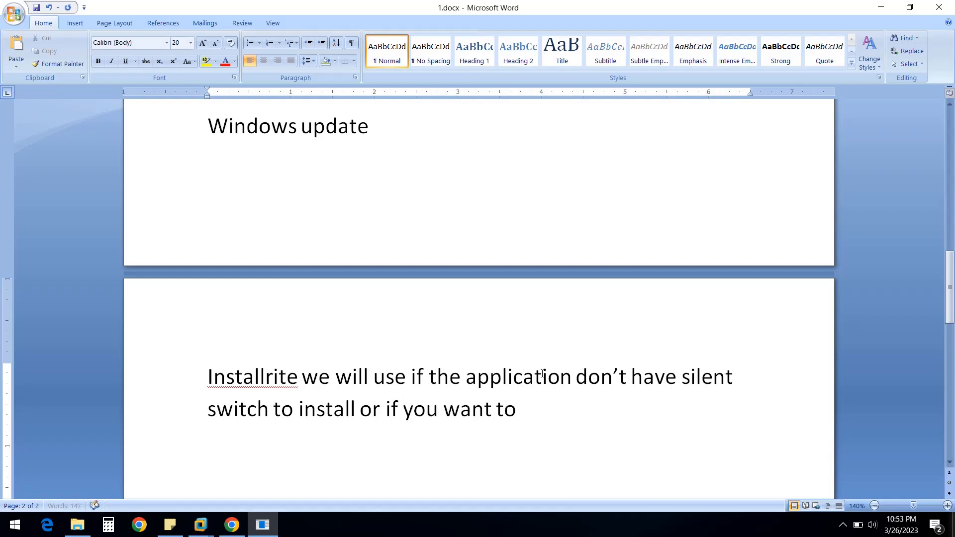
{"action": "type", "text": " troubls"}
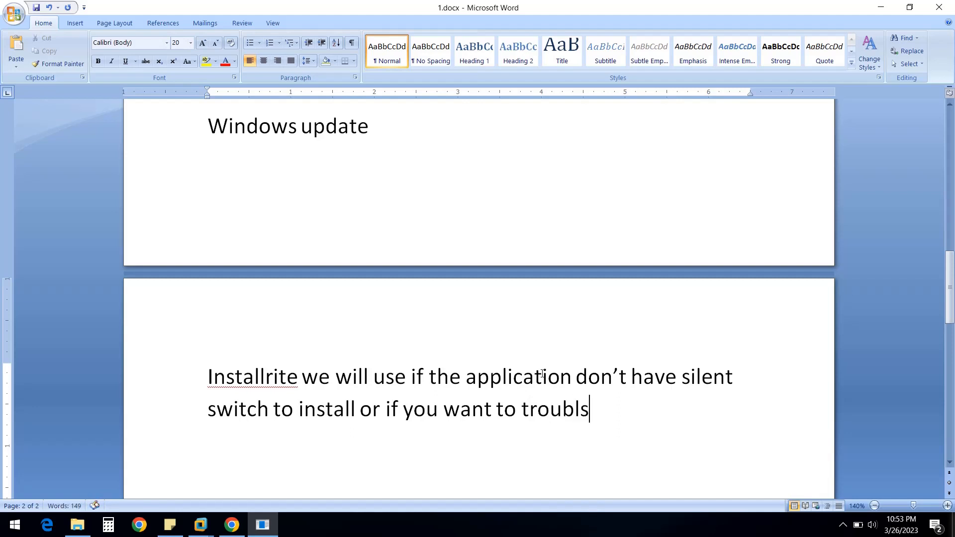
{"action": "key", "text": "BackSpace"}
{"action": "type", "text": "eshoot"}
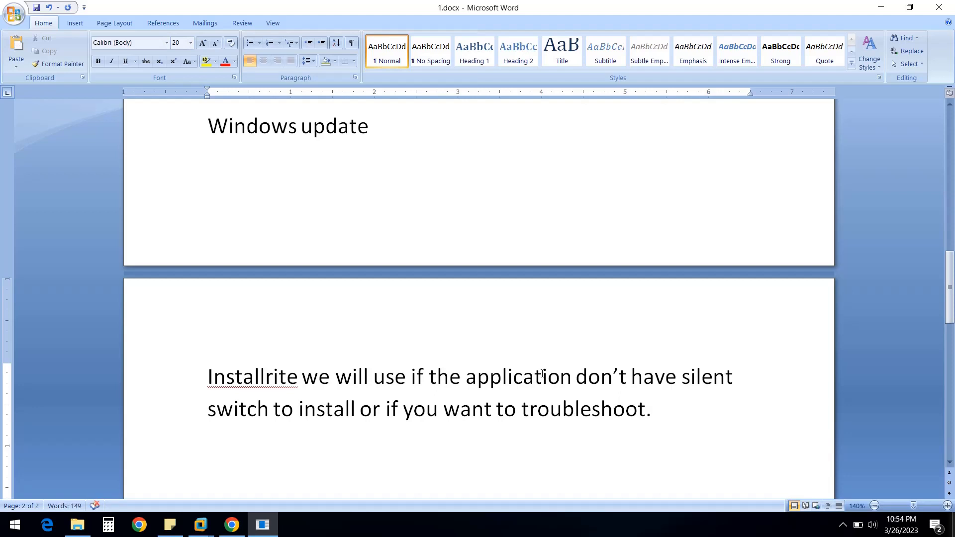
{"action": "type", "text": "."}
Start a new paragraph below the troubleshooting sentence with "Installrite we will come to know".
{"action": "key", "text": "Return"}
{"action": "type", "text": "Installrite"}
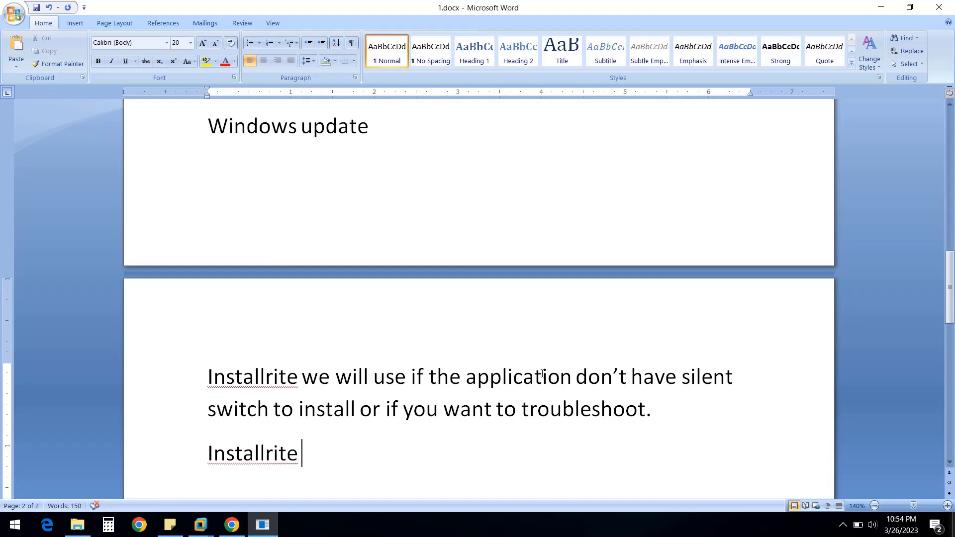
{"action": "type", "text": " we ca"}
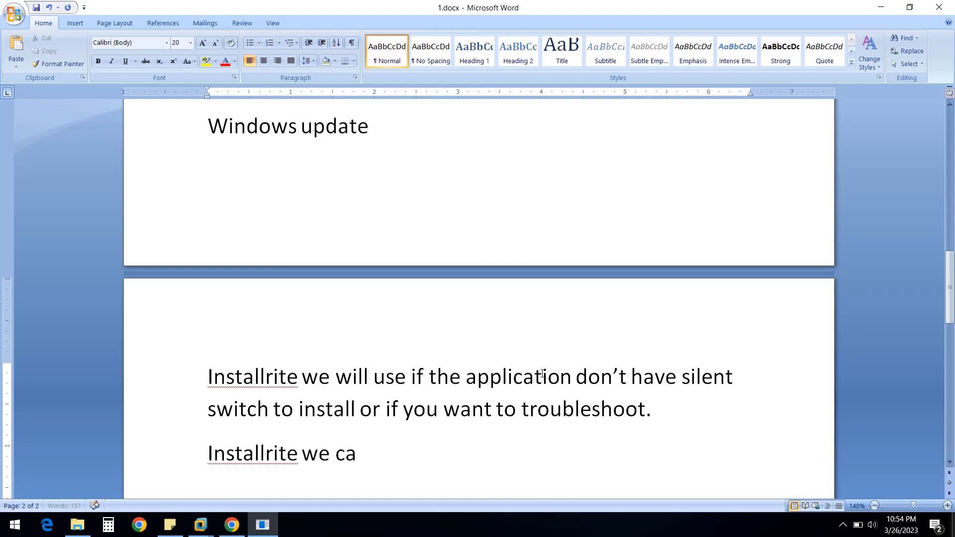
{"action": "key", "text": "BackSpace"}
{"action": "key", "text": "BackSpace"}
{"action": "type", "text": "will come"}
{"action": "key", "text": "BackSpace"}
{"action": "type", "text": "m"}
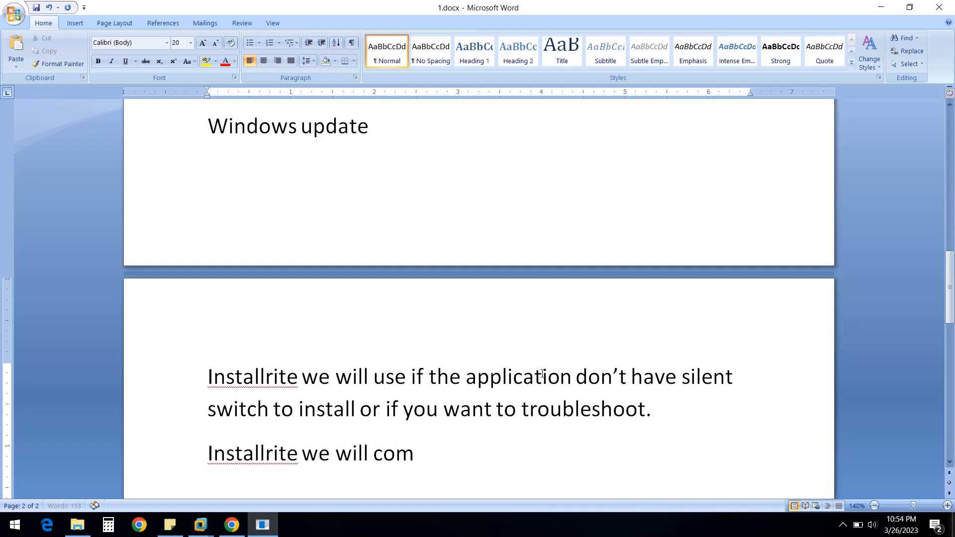
{"action": "type", "text": "e to know "}
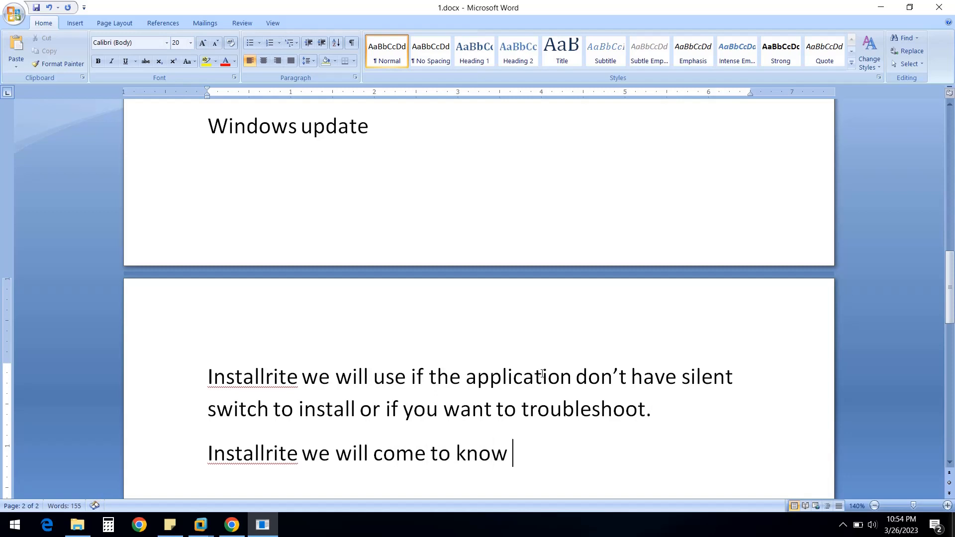
Continue the new Installrite sentence with "Application data", capitalizing Application.
{"action": "type", "text": "applic"}
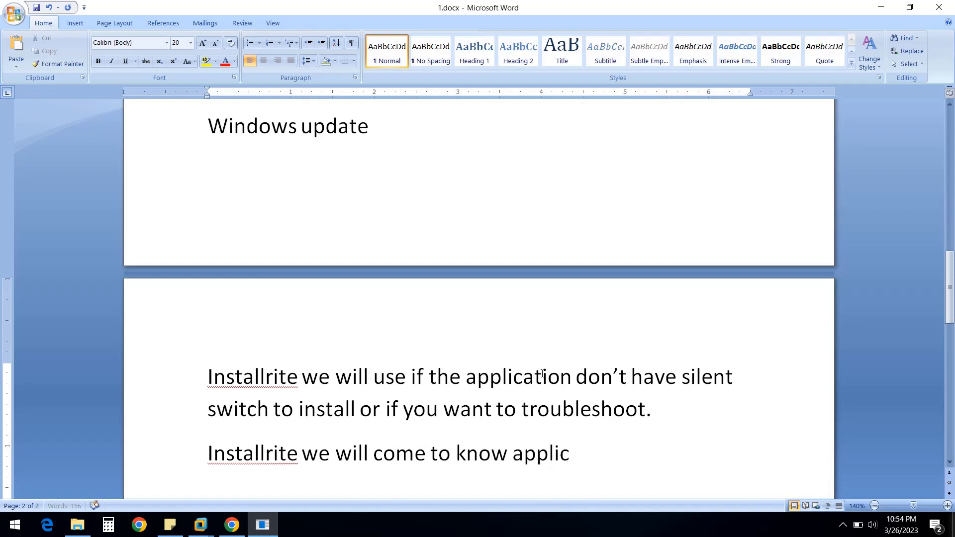
{"action": "type", "text": "ation fi"}
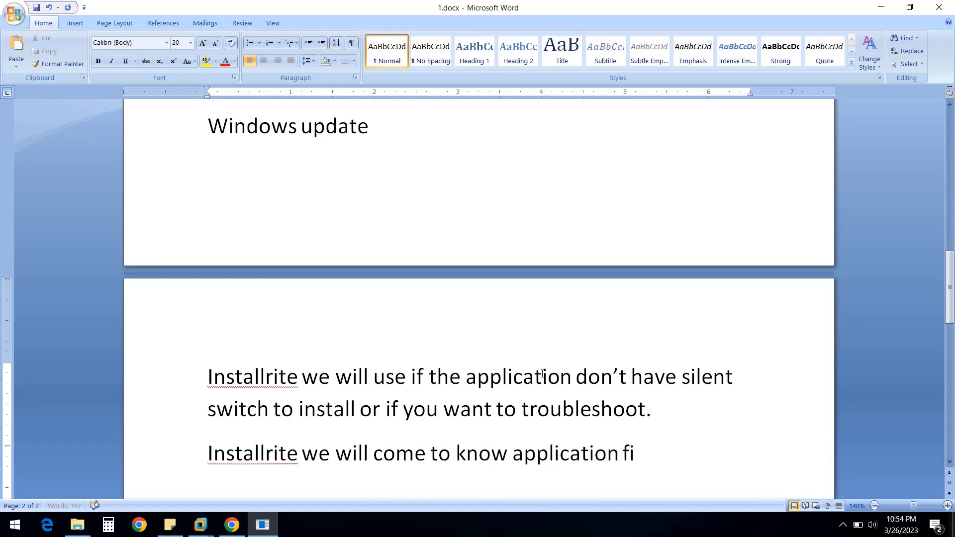
{"action": "key", "text": "BackSpace"}
{"action": "key", "text": "BackSpace"}
{"action": "type", "text": "data"}
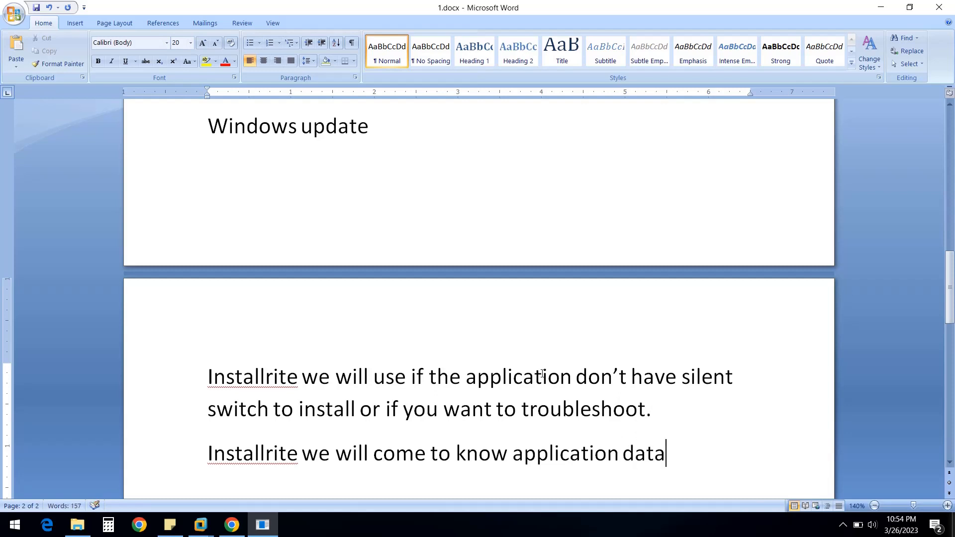
{"action": "key", "text": "Left"}
{"action": "key", "text": "BackSpace"}
{"action": "type", "text": "A"}
{"action": "key", "text": "End"}
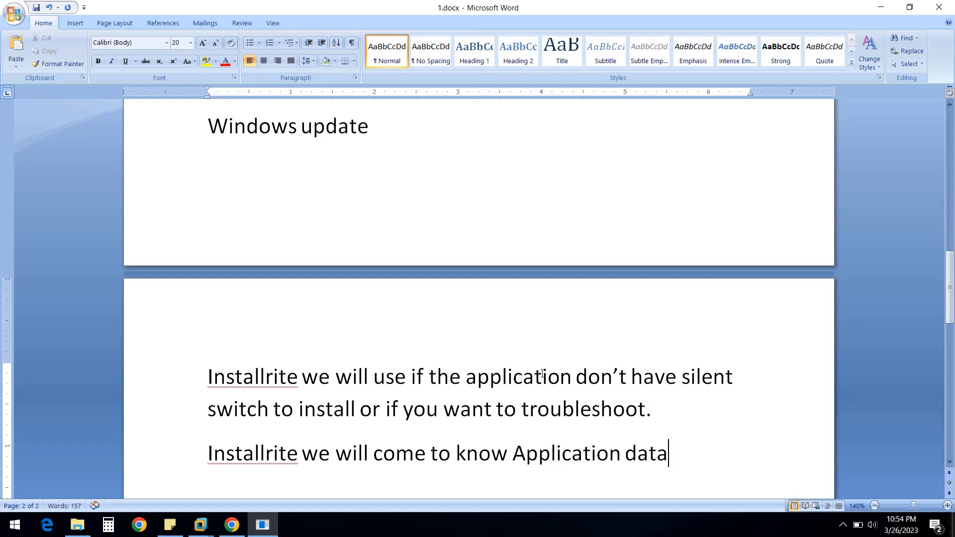
Open a parenthesized list after "Application data" with "( Files, Registry, Drivers, services,".
{"action": "type", "text": "( Files, Registry"}
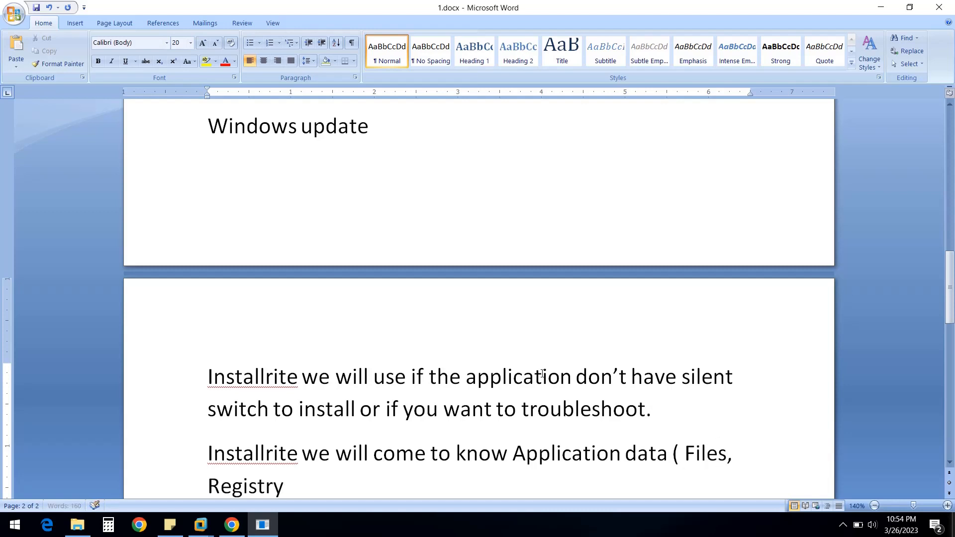
{"action": "type", "text": ", Drivers, se"}
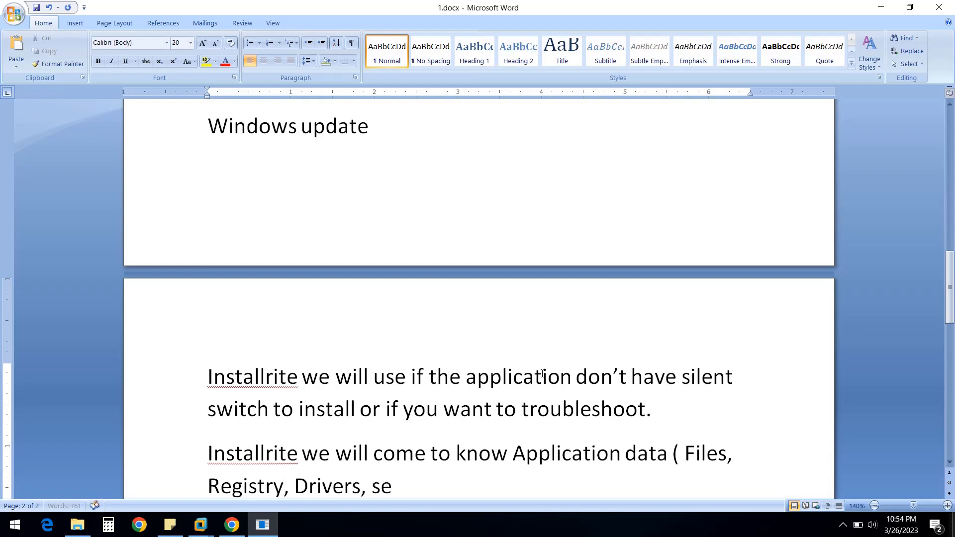
{"action": "type", "text": "rvices,"}
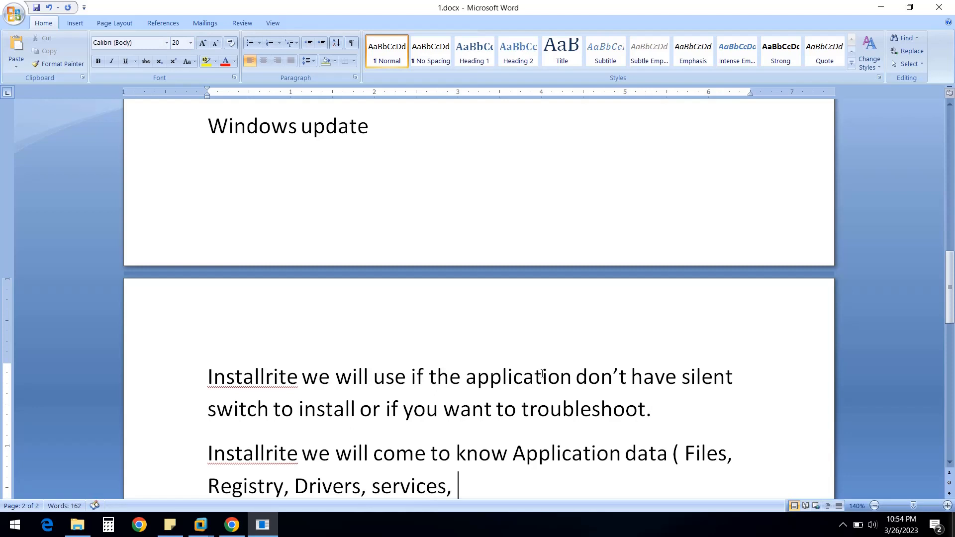
Complete the parenthesized application data list with "Dll files, system services……etc)".
{"action": "type", "text": " D"}
{"action": "type", "text": "LL ll"}
{"action": "key", "text": "BackSpace"}
{"action": "key", "text": "BackSpace"}
{"action": "key", "text": "BackSpace"}
{"action": "type", "text": "ll f"}
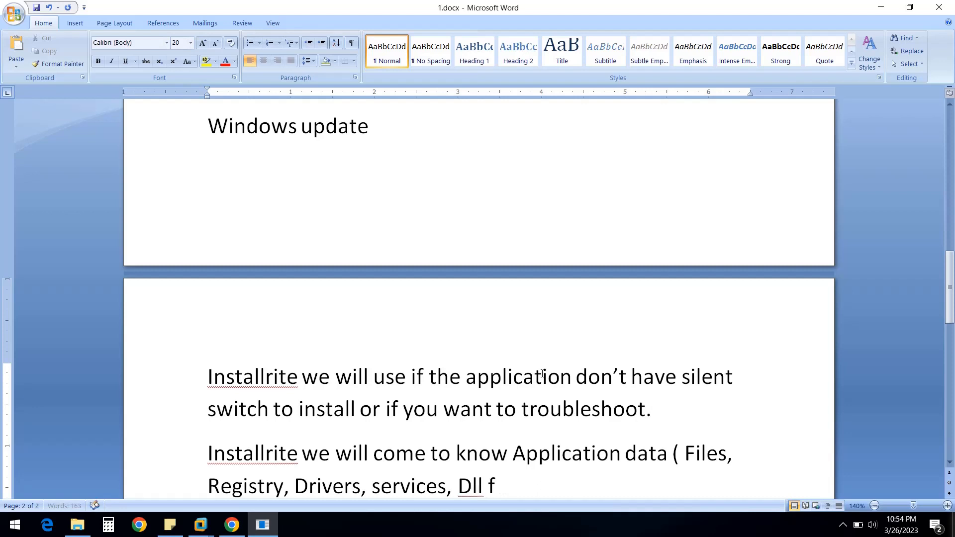
{"action": "type", "text": "iles, system"}
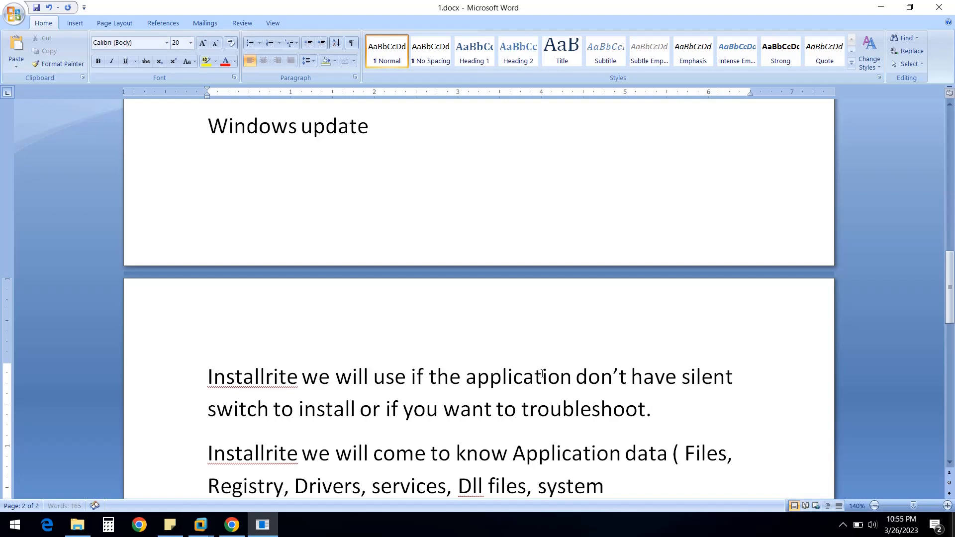
{"action": "type", "text": " services"}
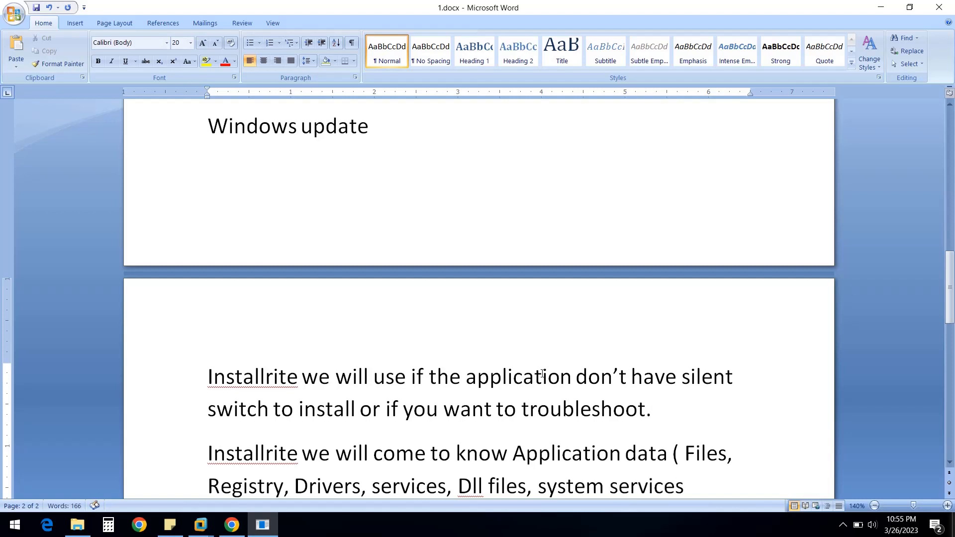
{"action": "type", "text": "......"}
{"action": "type", "text": "etc"}
{"action": "type", "text": ")"}
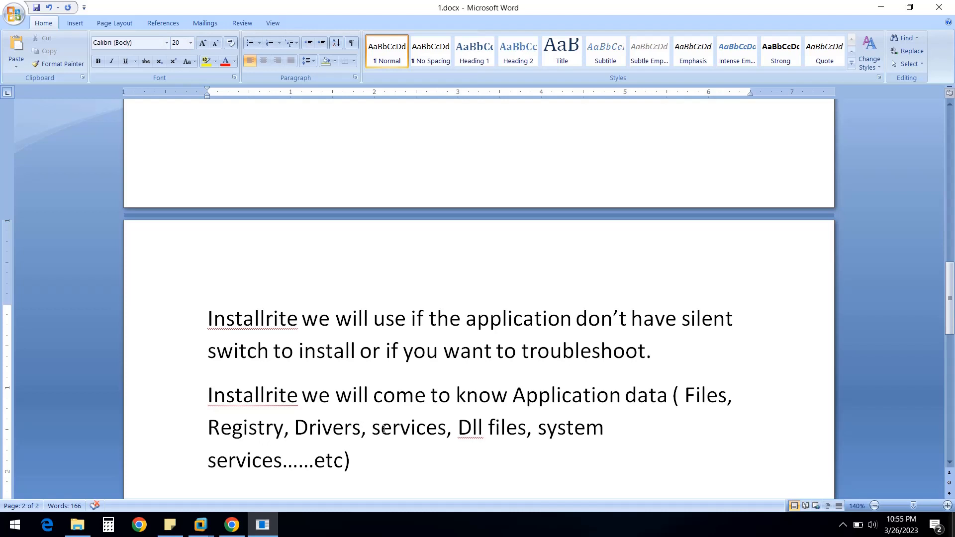
{"action": "scroll", "coordinate": [384, 430], "scroll_direction": "down", "scroll_amount": 1}
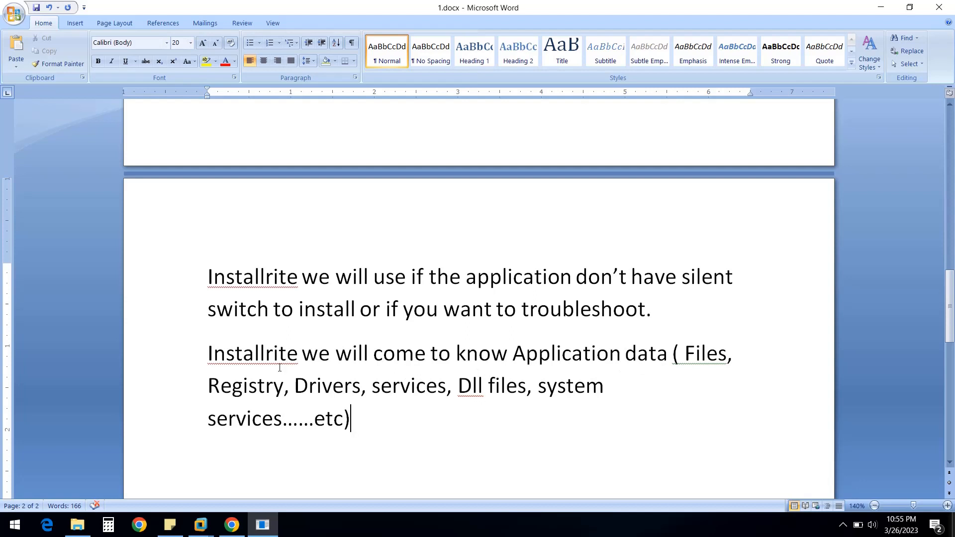
{"action": "left_click_drag", "start_coordinate": [296, 356], "coordinate": [208, 357]}
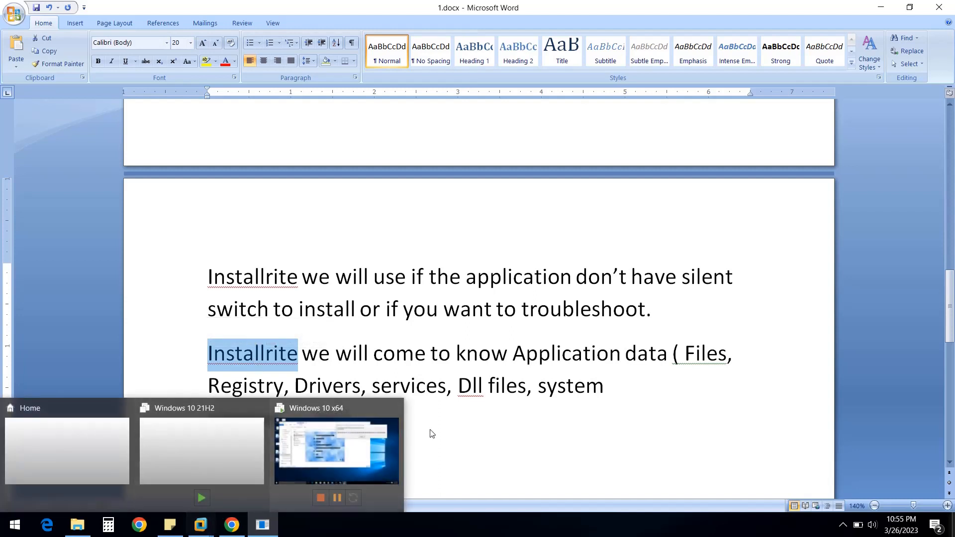
Add a new paragraph below the application data list reading "We will create Application with the Repacker Tool".
{"action": "left_click", "coordinate": [447, 428]}
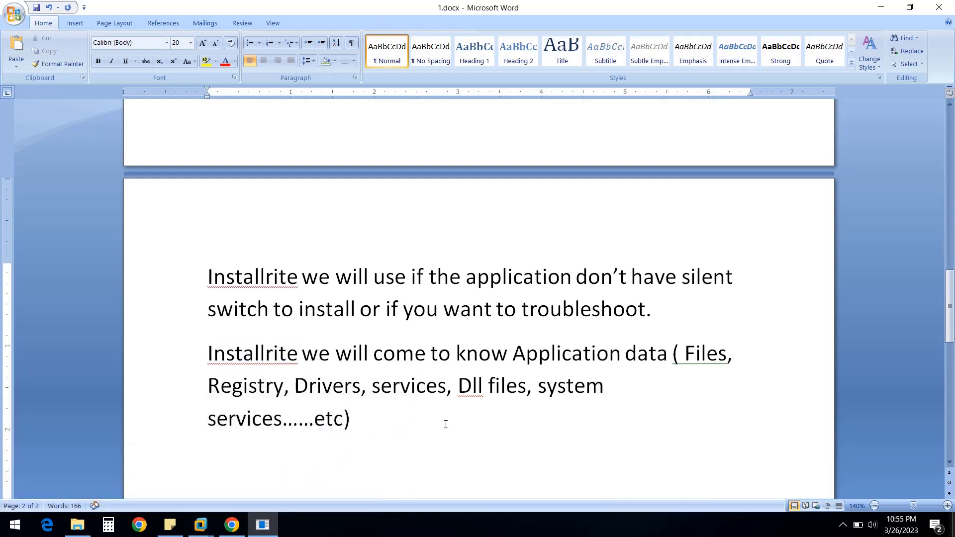
{"action": "type", "text": "We wi"}
{"action": "key", "text": "BackSpace"}
{"action": "type", "text": "ill"}
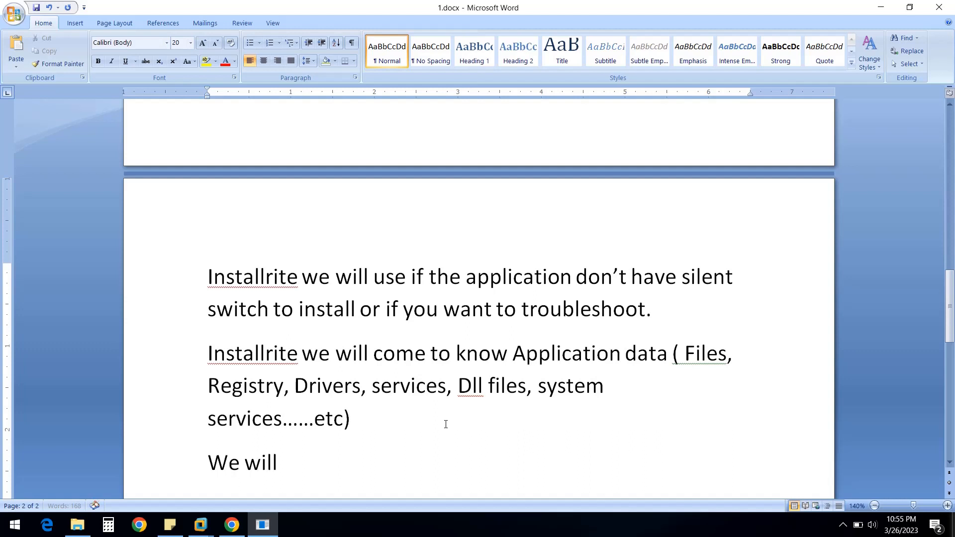
{"action": "type", "text": " create Applicatino"}
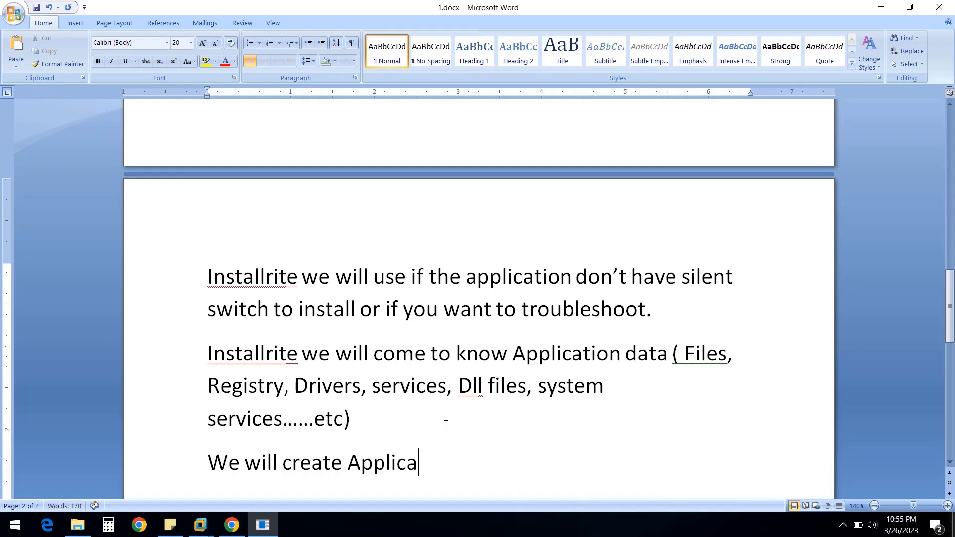
{"action": "key", "text": "BackSpace"}
{"action": "key", "text": "BackSpace"}
{"action": "key", "text": "BackSpace"}
{"action": "type", "text": "on with th"}
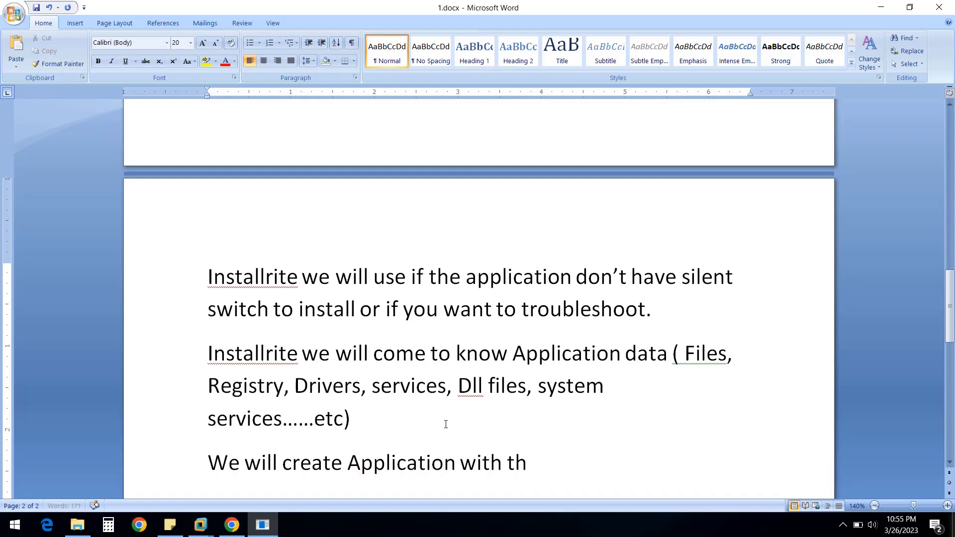
{"action": "type", "text": "e Repacker"}
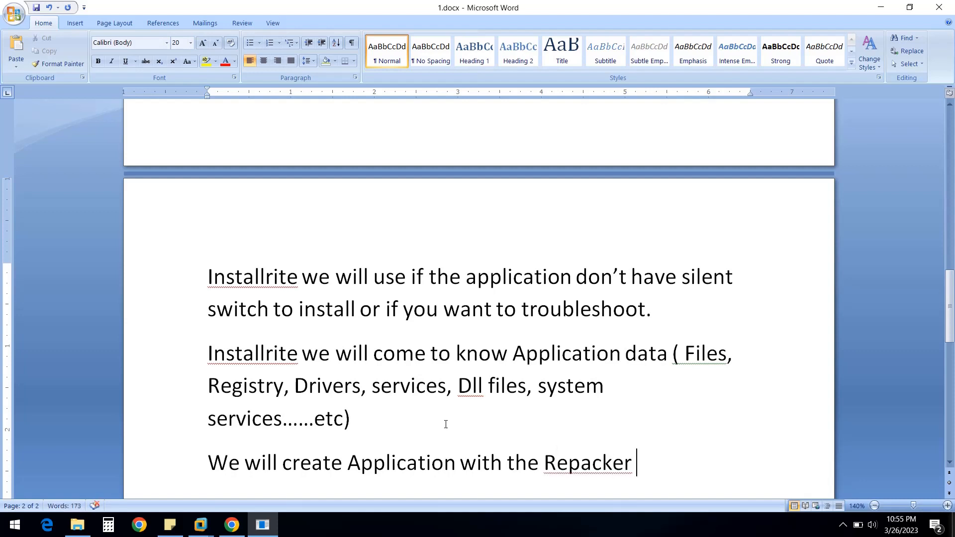
{"action": "type", "text": " Tool"}
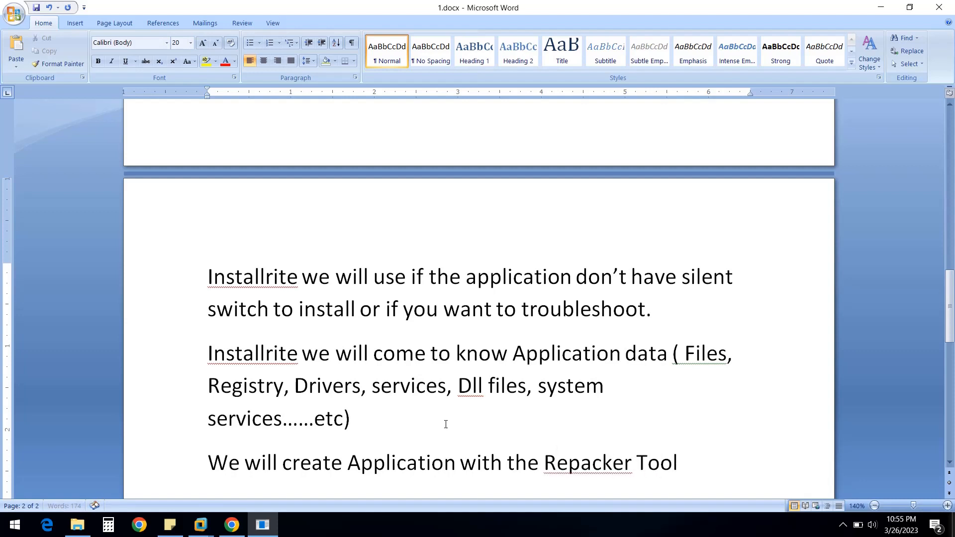
Extend the Repacker Tool sentence with "to convert exe to .msi (".
{"action": "type", "text": " to covert"}
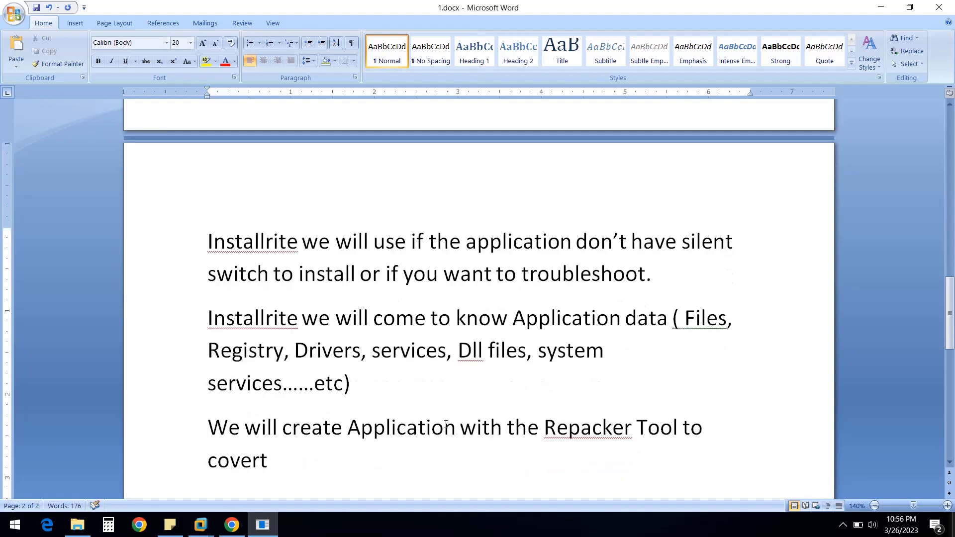
{"action": "key", "text": "BackSpace"}
{"action": "key", "text": "BackSpace"}
{"action": "key", "text": "BackSpace"}
{"action": "key", "text": "BackSpace"}
{"action": "key", "text": "BackSpace"}
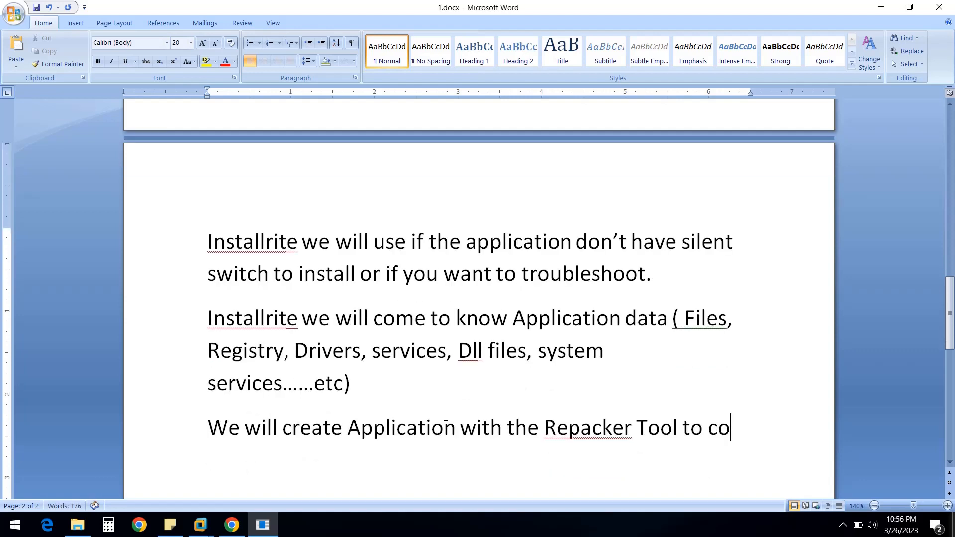
{"action": "type", "text": "nvert e"}
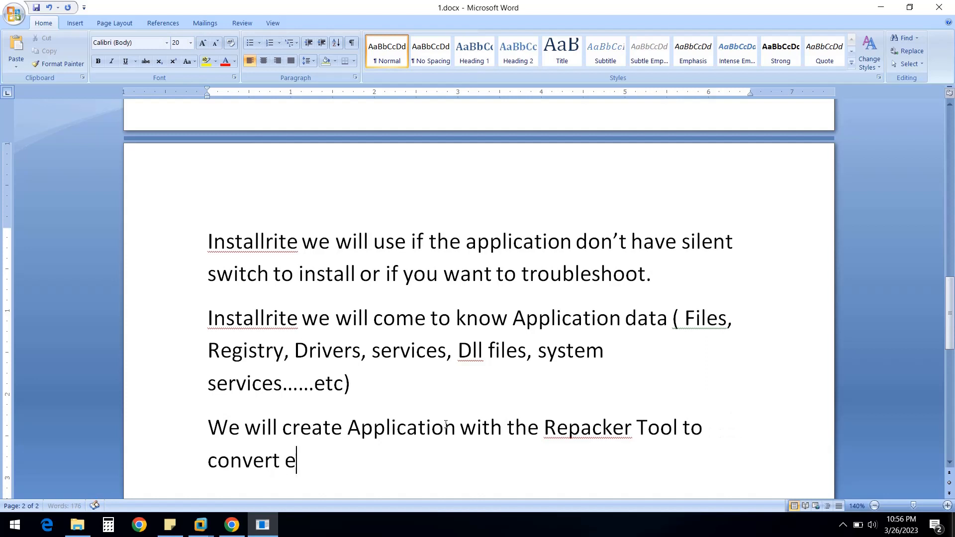
{"action": "type", "text": "xe to"}
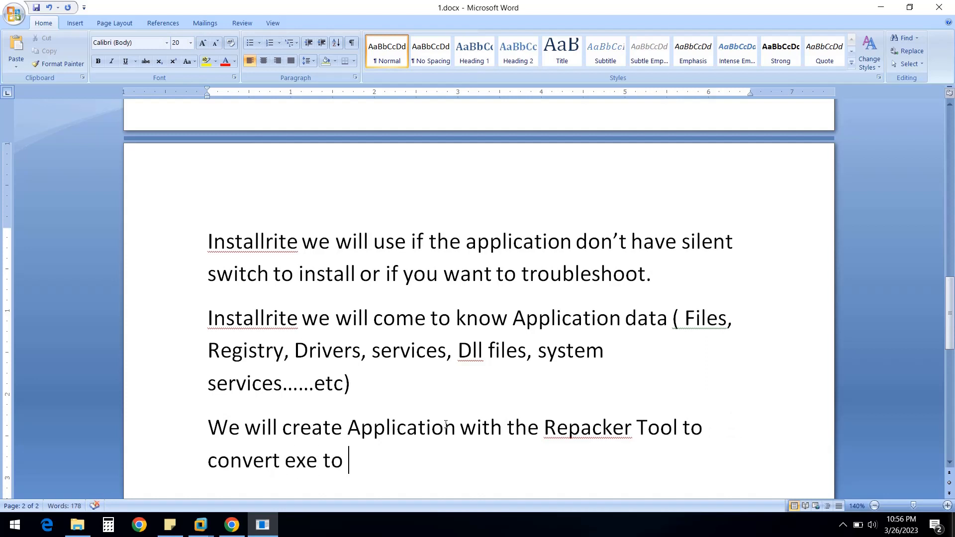
{"action": "type", "text": " .msi ( App"}
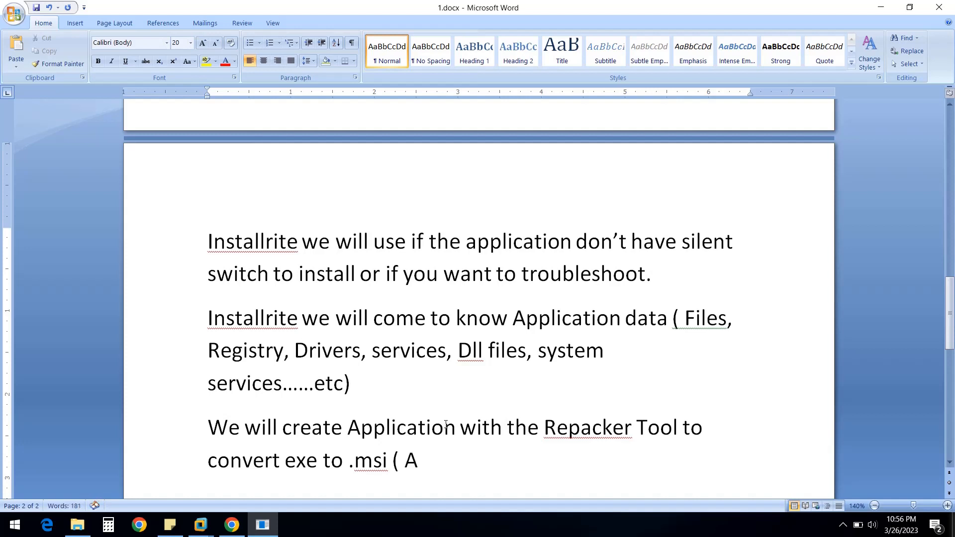
{"action": "key", "text": "BackSpace"}
{"action": "key", "text": "BackSpace"}
{"action": "key", "text": "BackSpace"}
Finish the parenthesis with "because application don't have silent switch)." and start a new line below it.
{"action": "type", "text": "because applicaytio"}
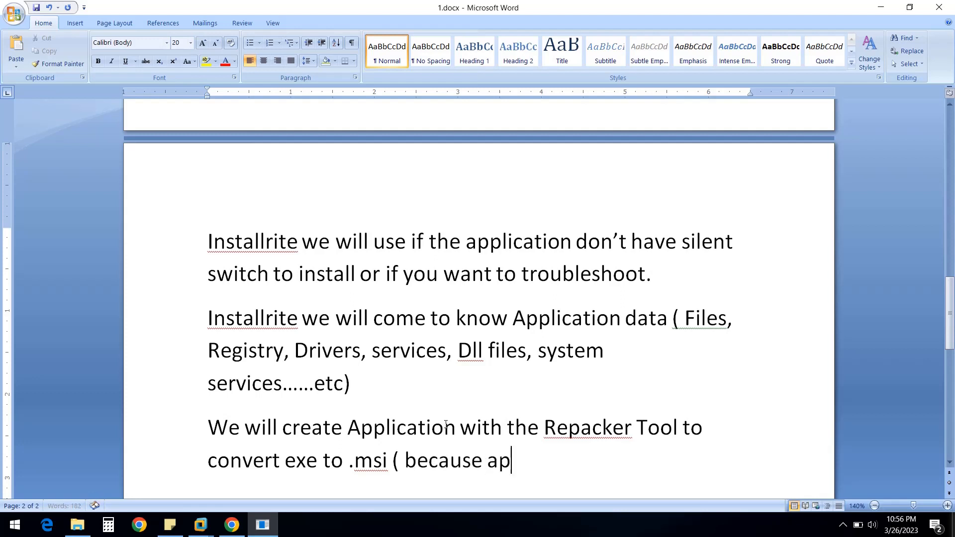
{"action": "key", "text": "BackSpace"}
{"action": "key", "text": "BackSpace"}
{"action": "key", "text": "BackSpace"}
{"action": "key", "text": "BackSpace"}
{"action": "type", "text": "tion don"}
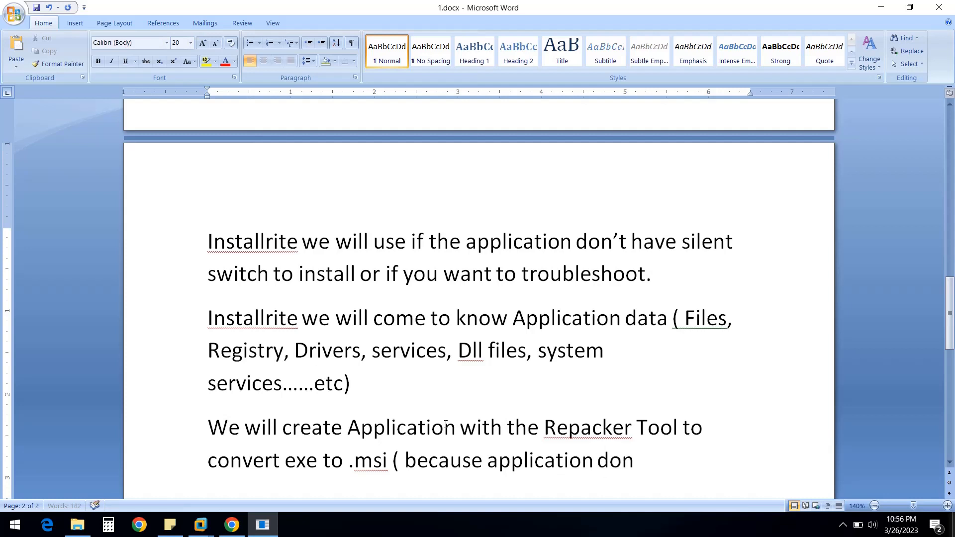
{"action": "type", "text": "'t have si"}
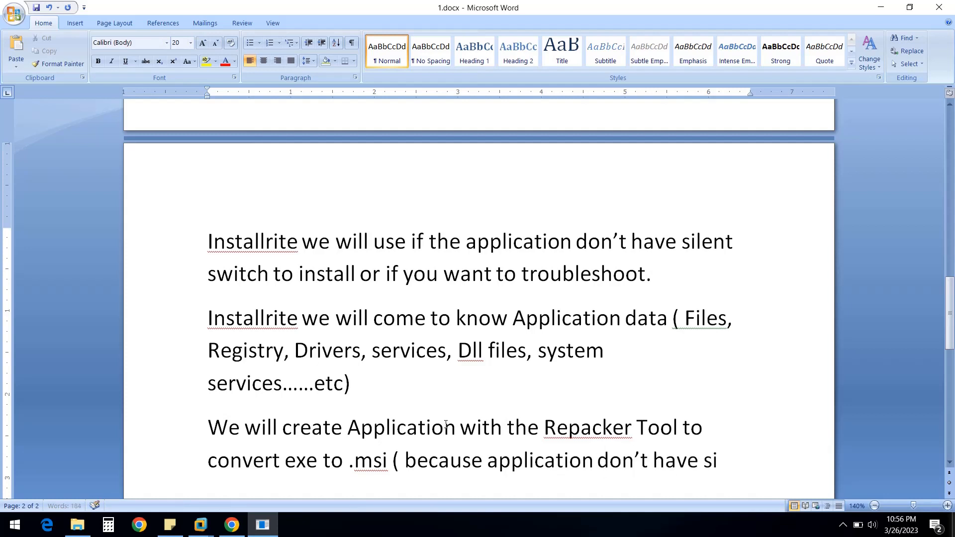
{"action": "type", "text": "lent switch"}
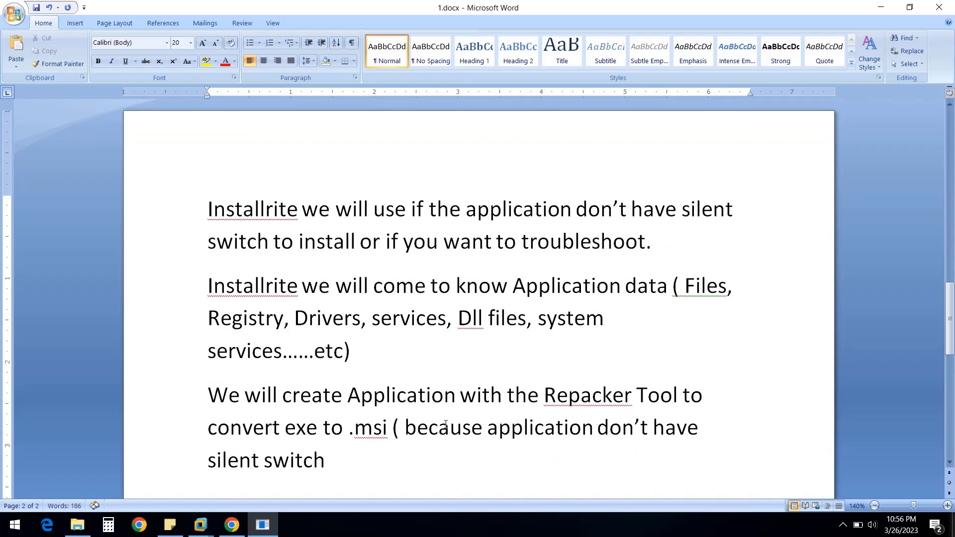
{"action": "type", "text": ")."}
{"action": "key", "text": "Return"}
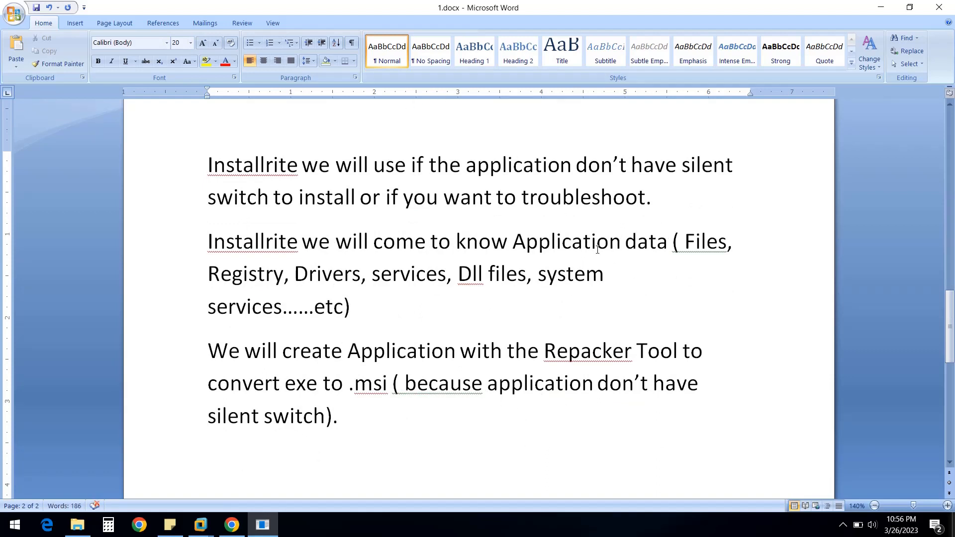
{"action": "left_click_drag", "start_coordinate": [666, 190], "coordinate": [247, 144]}
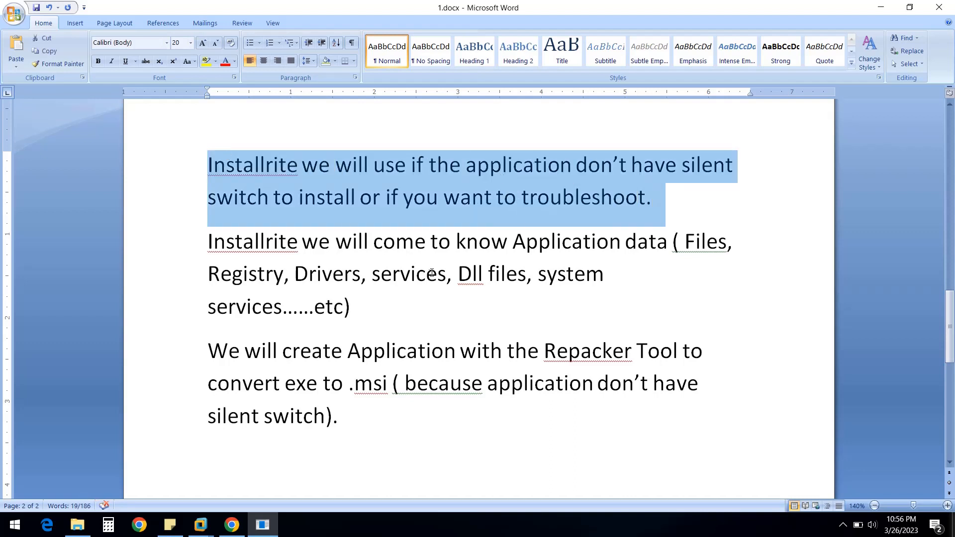
{"action": "left_click", "coordinate": [597, 255]}
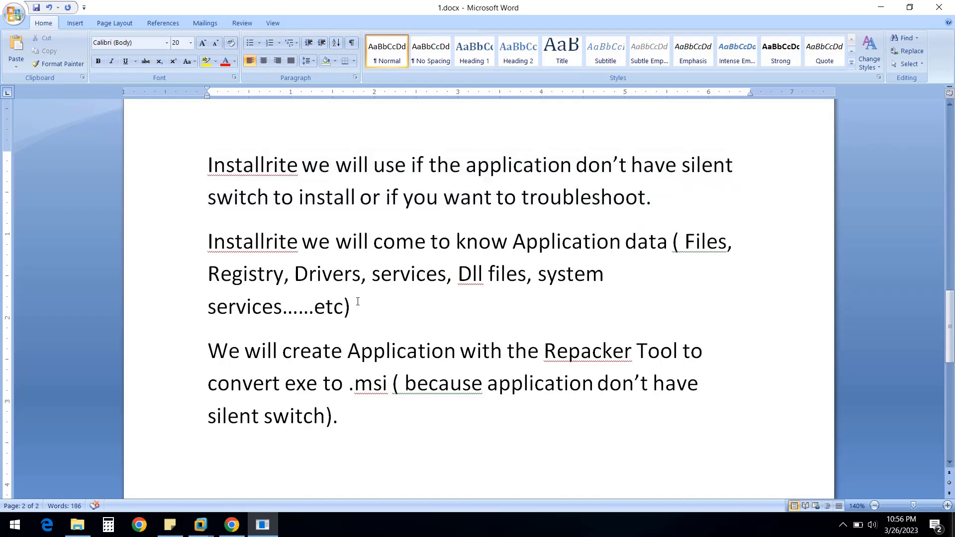
Switch to the Windows 10 x64 virtual machine, minimize the InstallRite control panel and bring up the Apps folder.
{"action": "left_click_drag", "start_coordinate": [357, 310], "coordinate": [227, 256]}
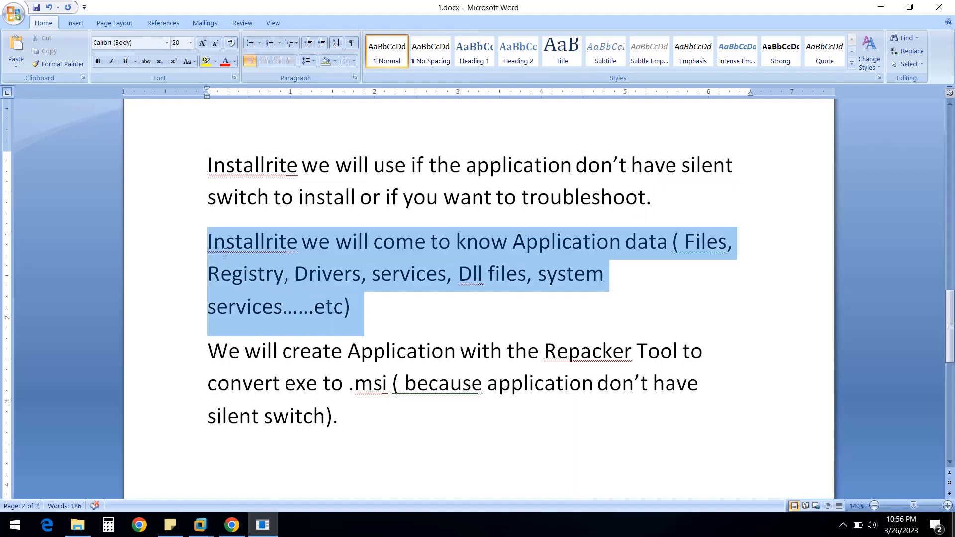
{"action": "left_click", "coordinate": [201, 525]}
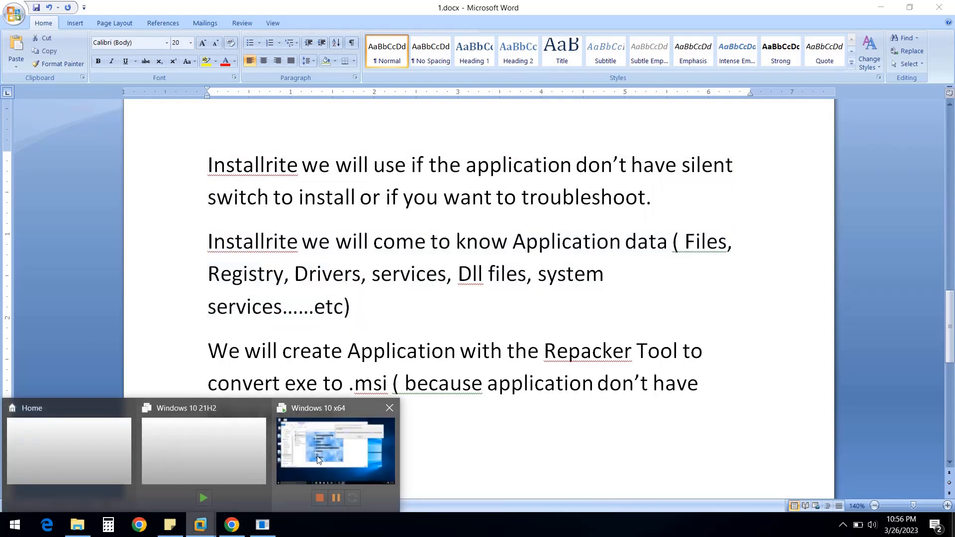
{"action": "left_click", "coordinate": [319, 460]}
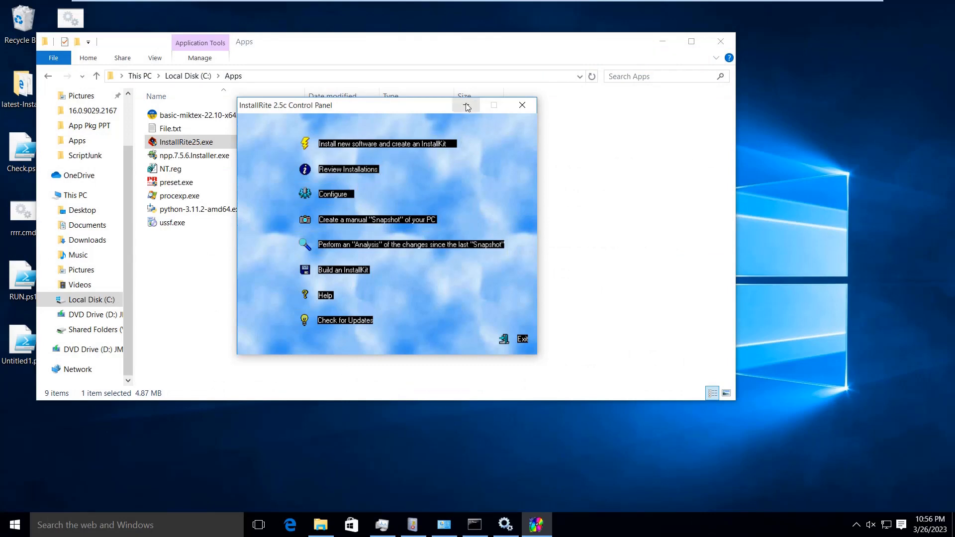
{"action": "left_click_drag", "start_coordinate": [373, 107], "coordinate": [458, 96]}
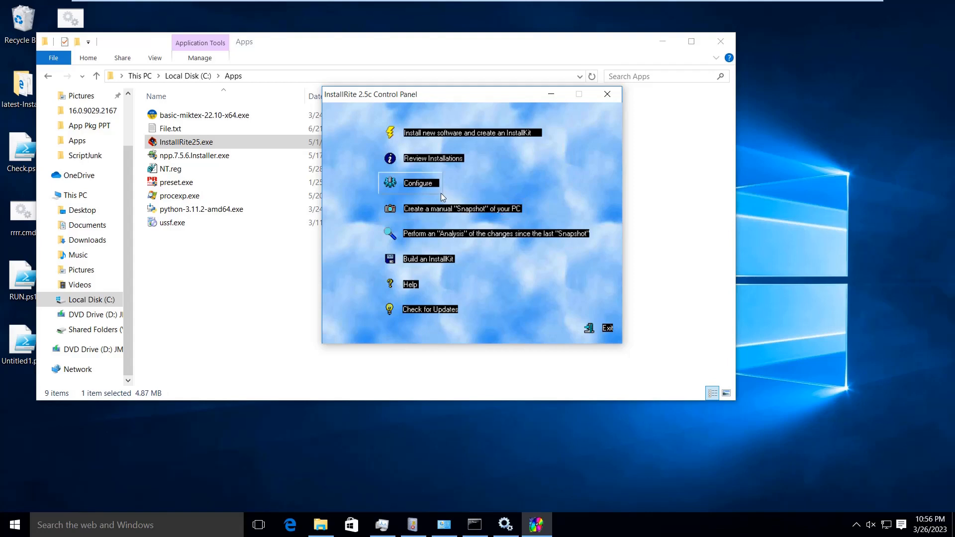
{"action": "left_click", "coordinate": [553, 95]}
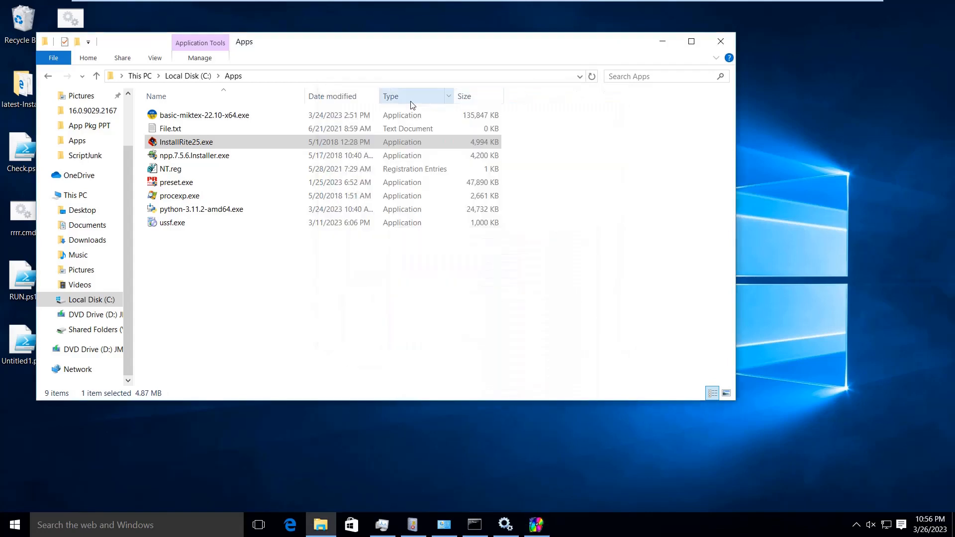
{"action": "left_click", "coordinate": [663, 42]}
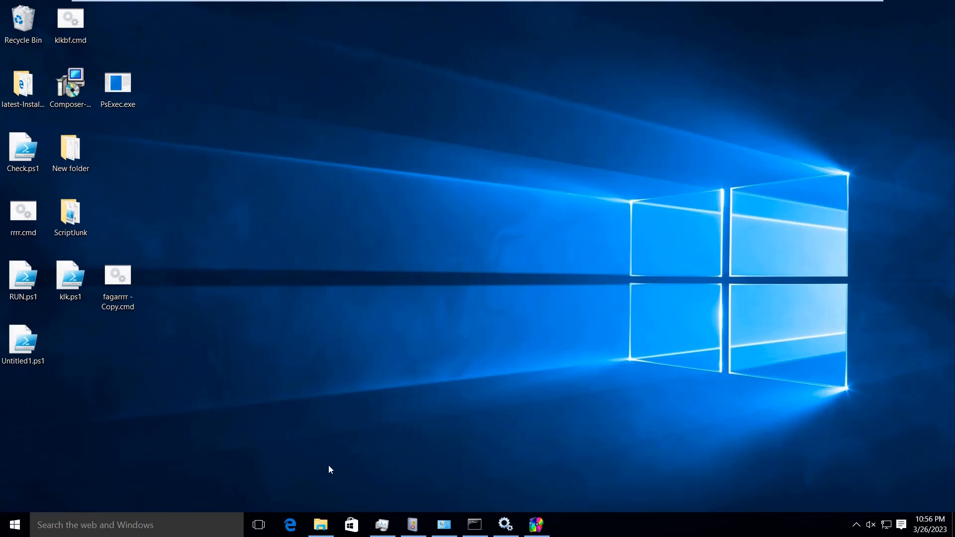
{"action": "left_click", "coordinate": [323, 525]}
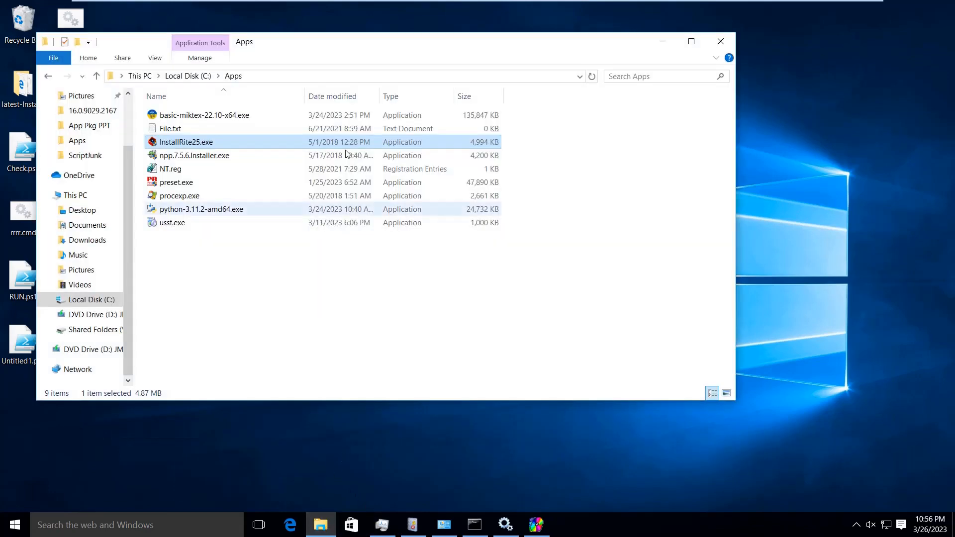
Copy the path of basic-miktex-22.10-x64.exe, run it in the administrator Command Prompt, and minimize the Apps folder.
{"action": "right_click", "coordinate": [197, 118]}
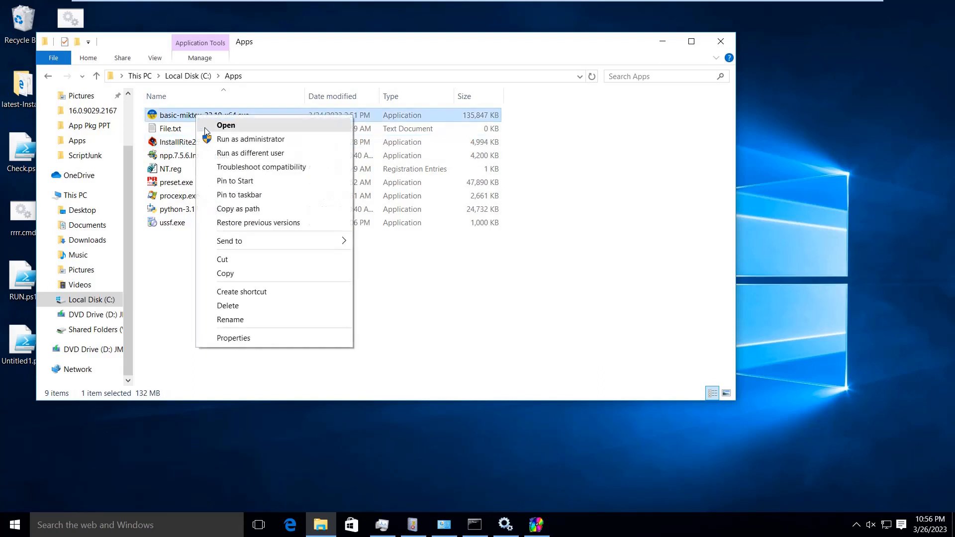
{"action": "left_click", "coordinate": [229, 210]}
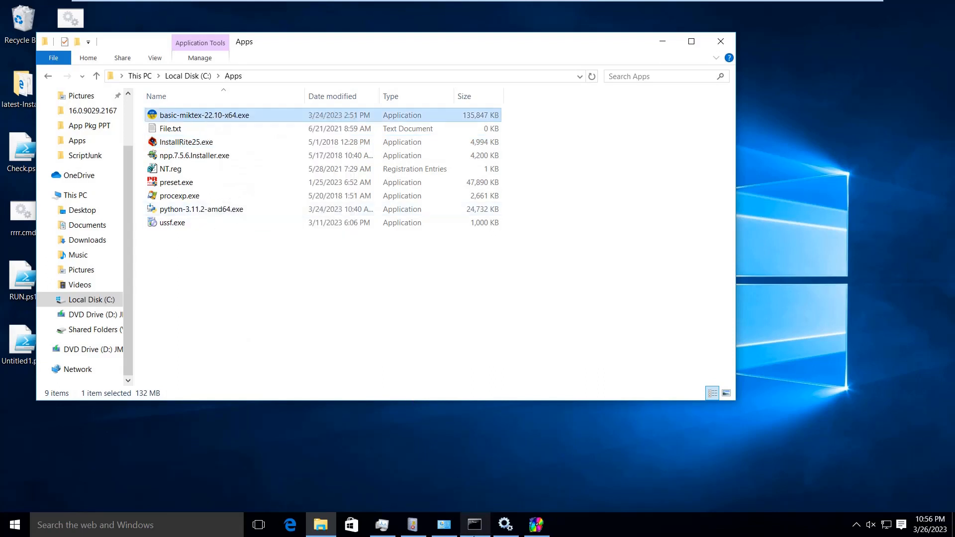
{"action": "left_click", "coordinate": [475, 525]}
{"action": "key", "text": "ctrl+v"}
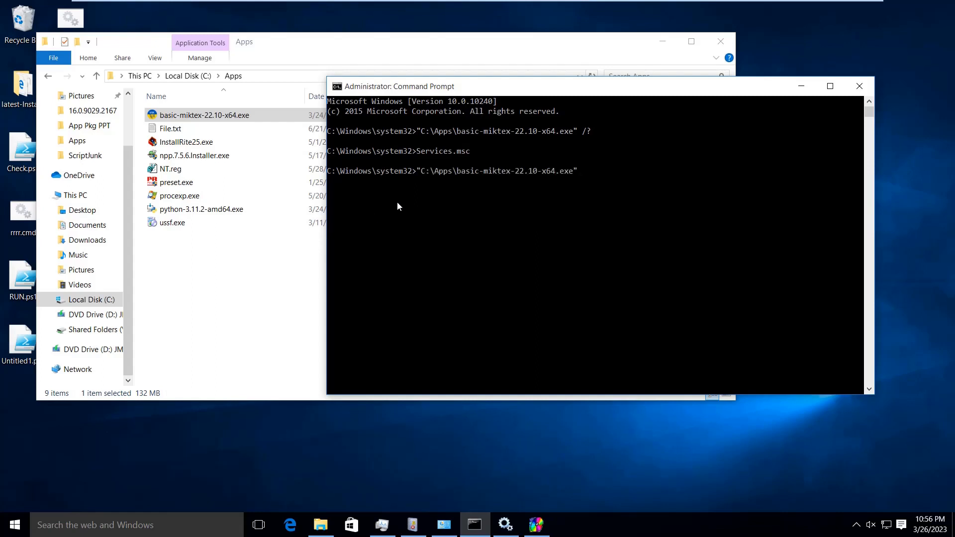
{"action": "key", "text": "Return"}
{"action": "left_click", "coordinate": [177, 118]}
{"action": "right_click", "coordinate": [177, 118]}
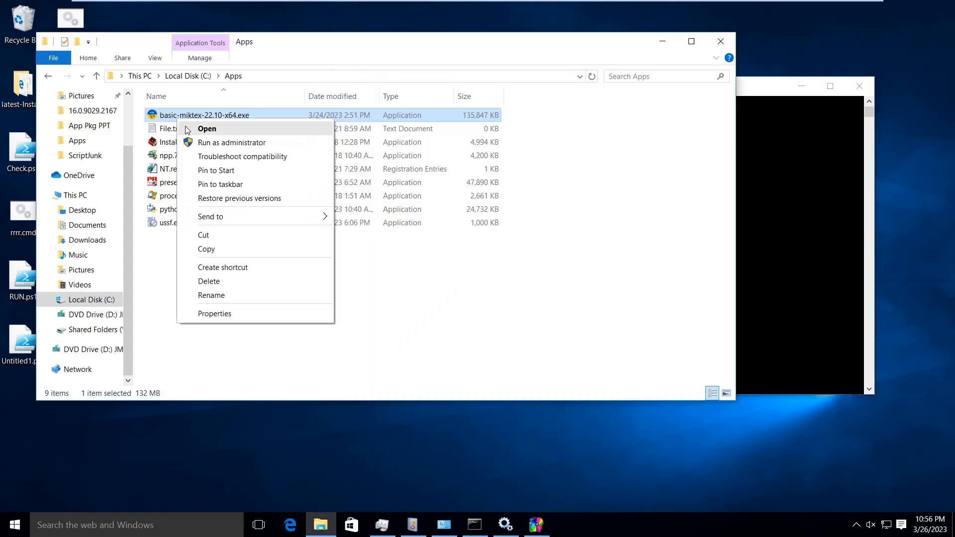
{"action": "left_click", "coordinate": [662, 43]}
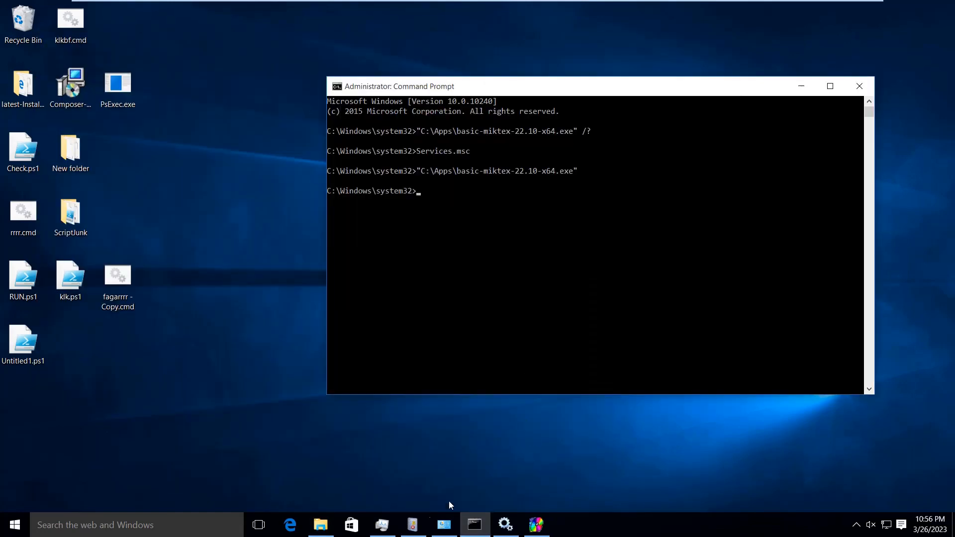
Inspect the basic-miktex process's full name and command line in Task Manager, then clear the other windows behind the installer.
{"action": "left_click", "coordinate": [382, 525]}
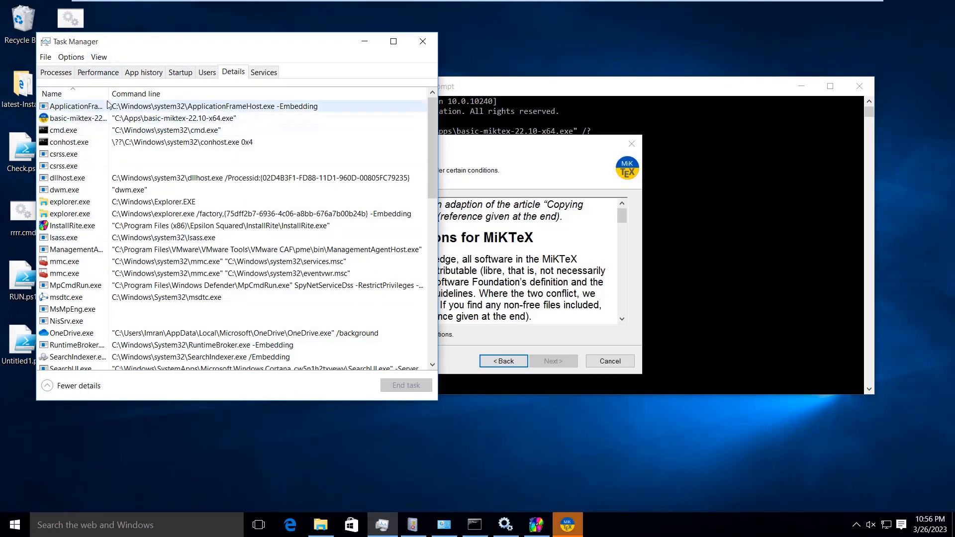
{"action": "left_click_drag", "start_coordinate": [109, 93], "coordinate": [145, 90]}
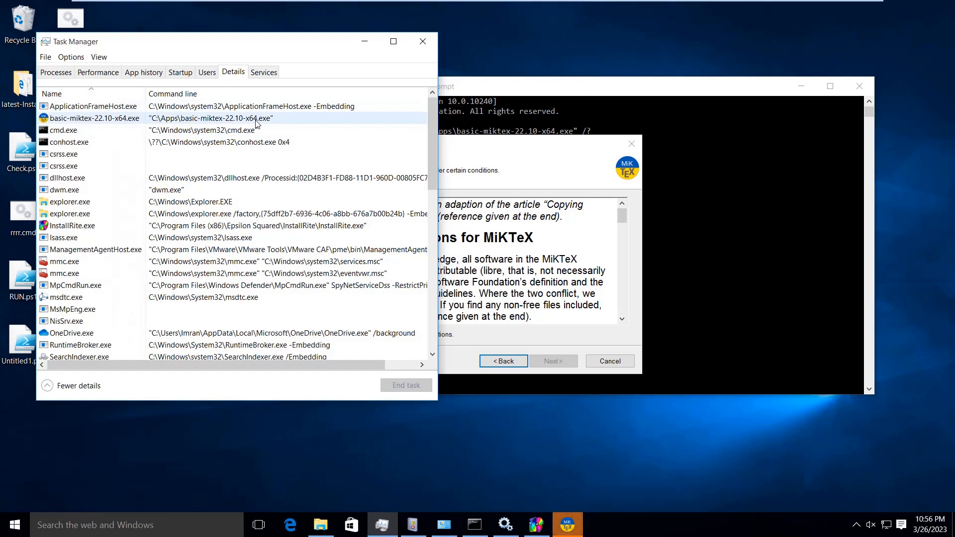
{"action": "left_click", "coordinate": [366, 44]}
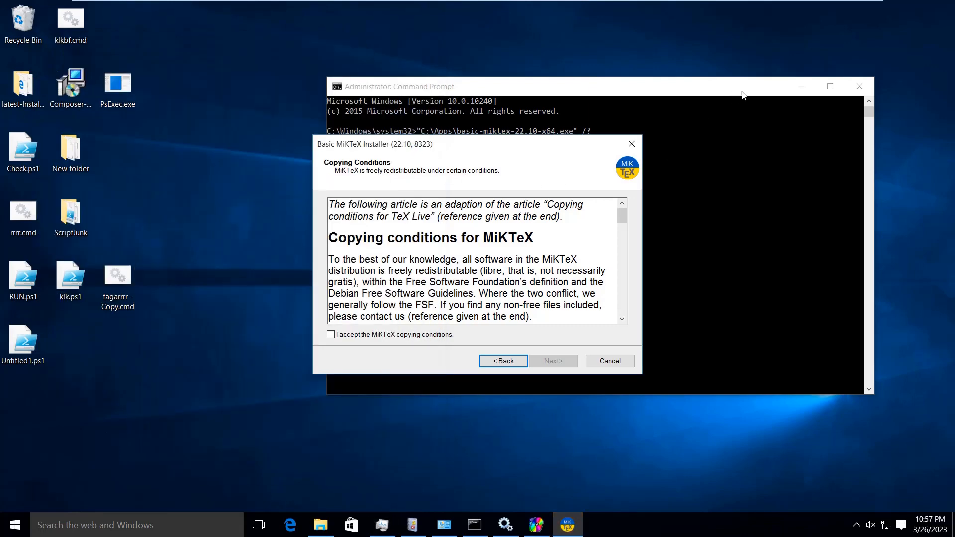
{"action": "left_click", "coordinate": [801, 86]}
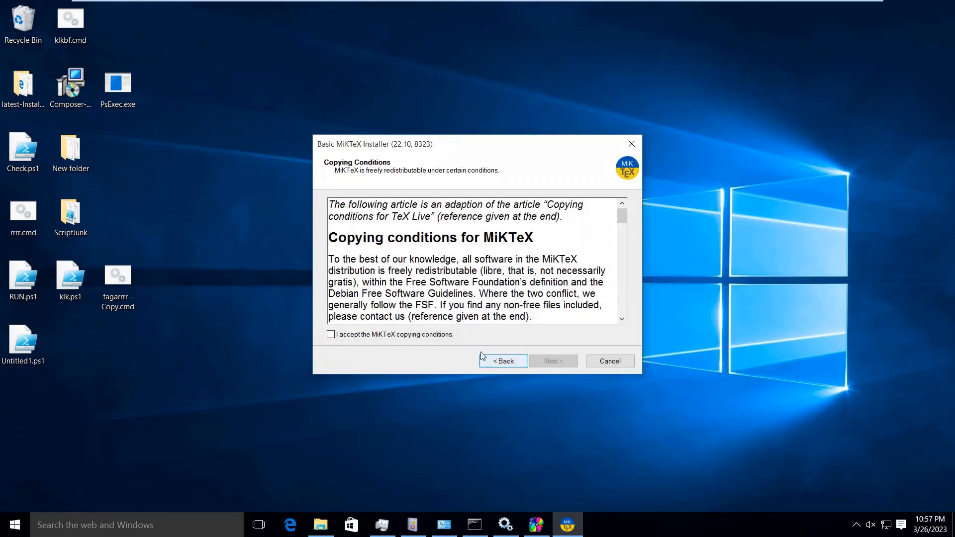
Accept the MiKTeX copying conditions and continue with the installation scope for all users.
{"action": "left_click", "coordinate": [329, 336]}
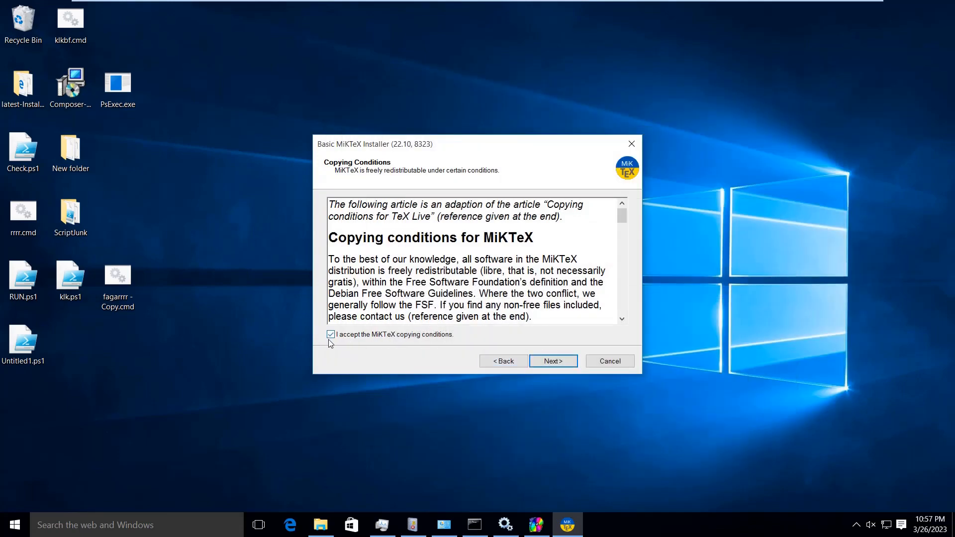
{"action": "left_click", "coordinate": [549, 362]}
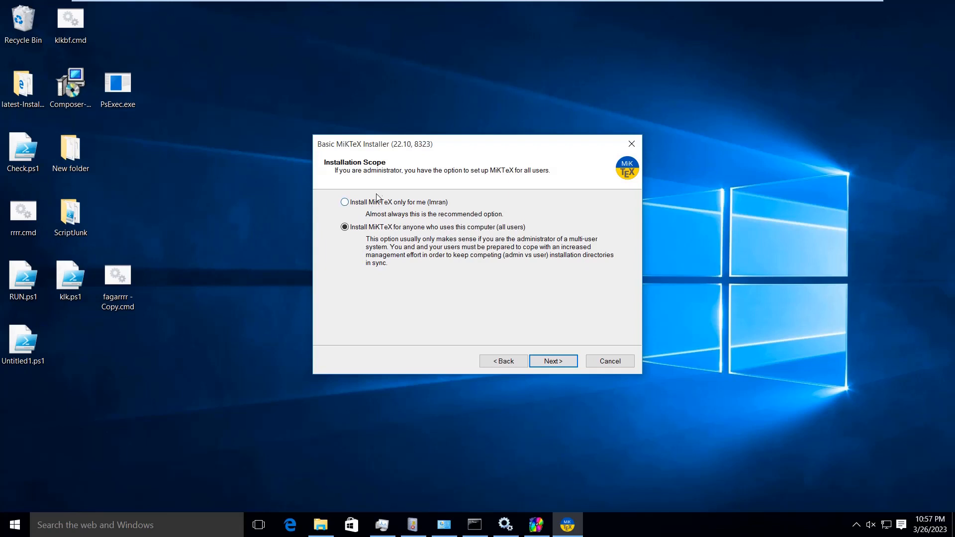
{"action": "left_click_drag", "start_coordinate": [393, 149], "coordinate": [331, 72]}
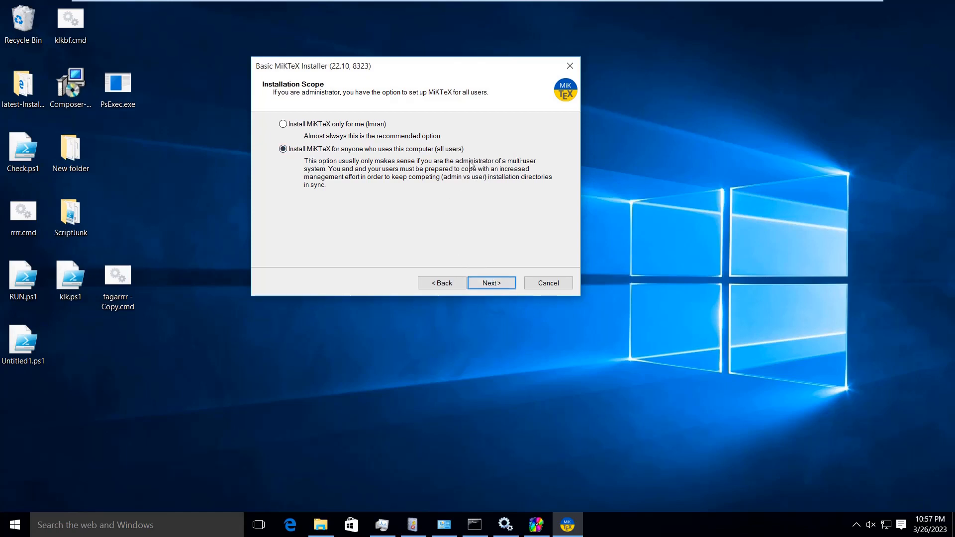
{"action": "left_click", "coordinate": [490, 283]}
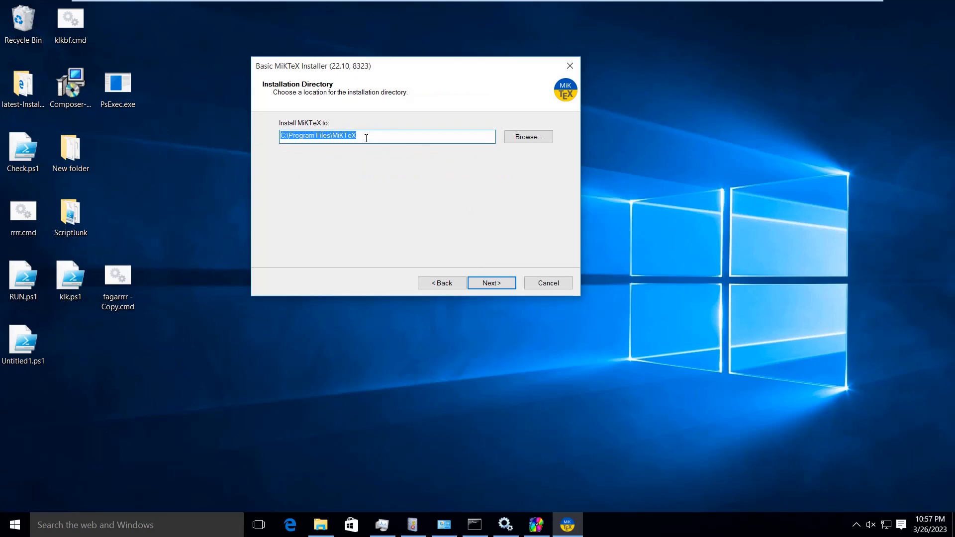
Keep C:\Program Files\MiKTeX as the install directory, with A4 paper and "Ask me first" for missing packages, and proceed to the review.
{"action": "left_click", "coordinate": [369, 138]}
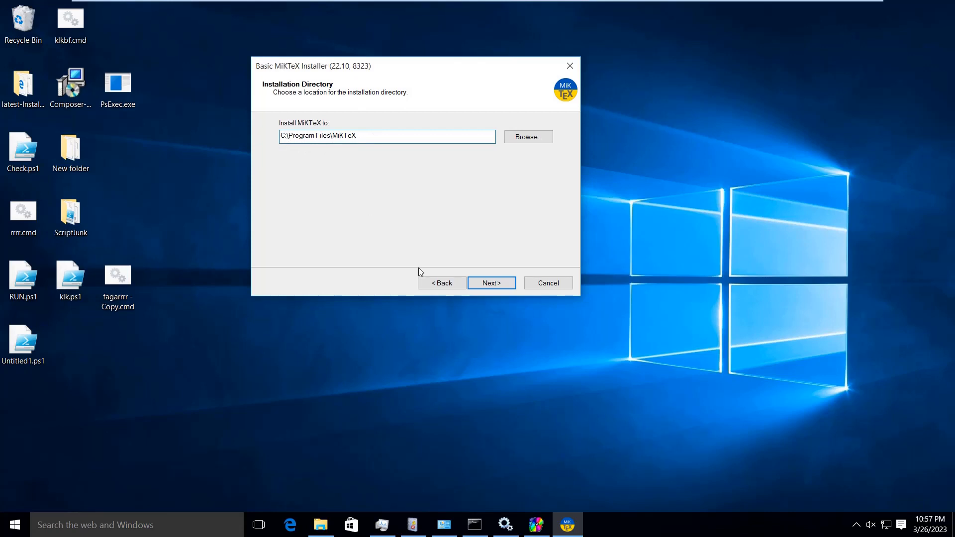
{"action": "left_click", "coordinate": [493, 284]}
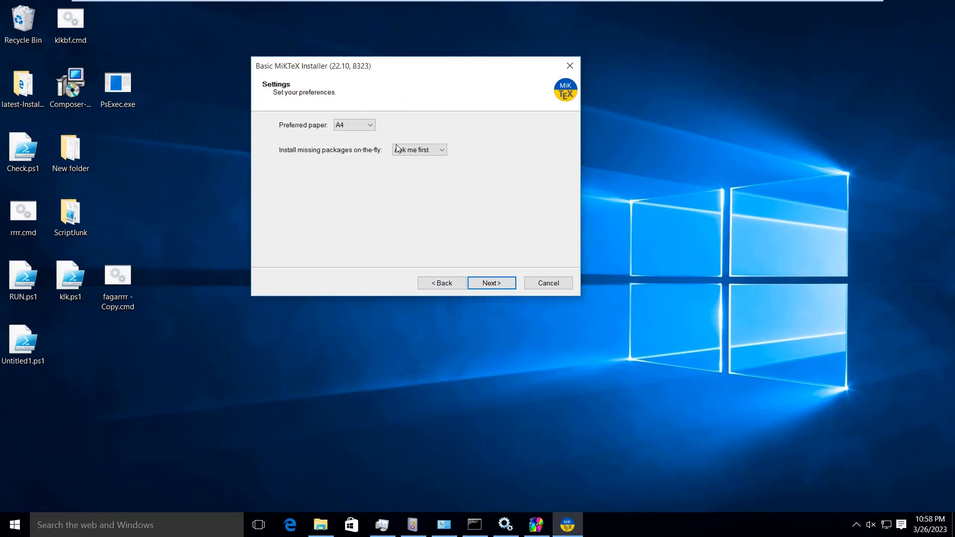
{"action": "left_click", "coordinate": [370, 128]}
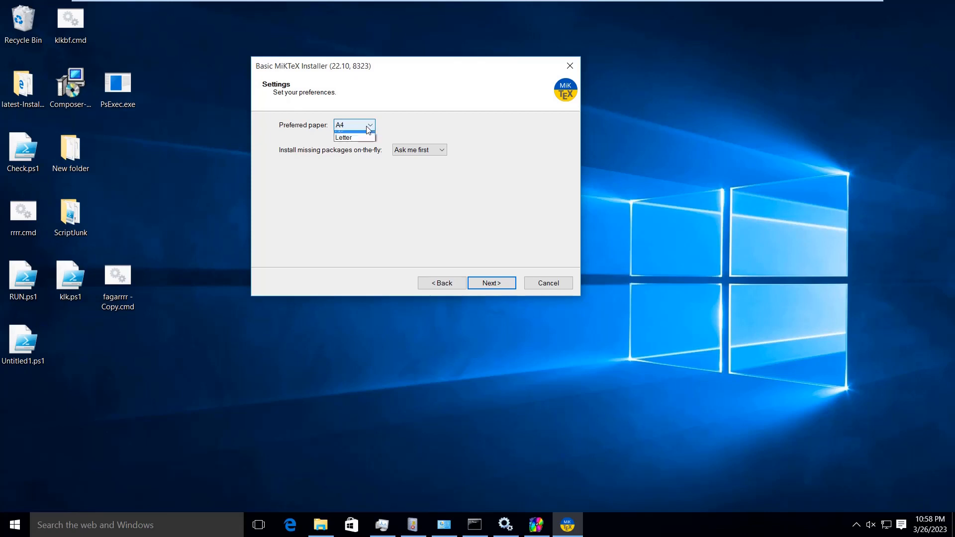
{"action": "left_click", "coordinate": [363, 136]}
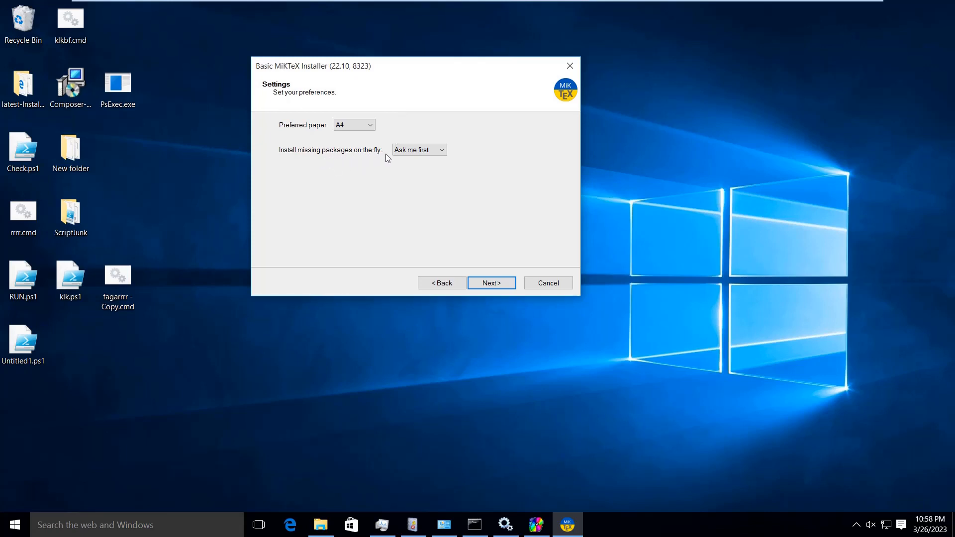
{"action": "left_click", "coordinate": [439, 152]}
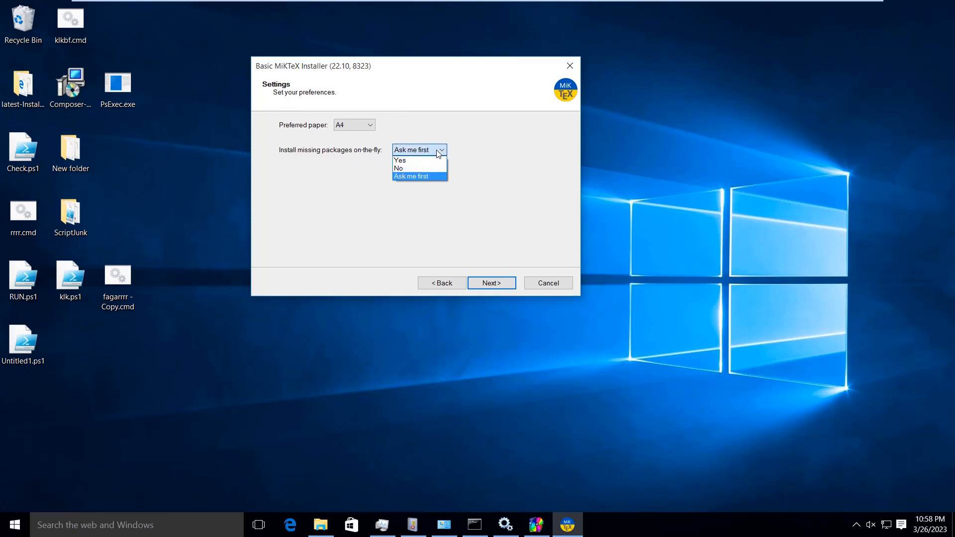
{"action": "left_click", "coordinate": [427, 177]}
{"action": "left_click", "coordinate": [500, 285]}
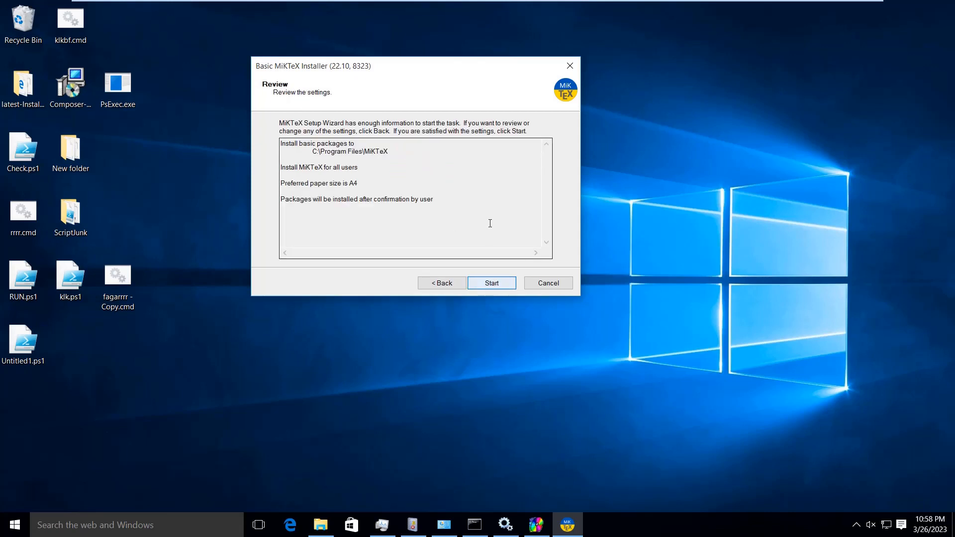
Go back through the installer to re-examine the directory, paper and missing-package options, and return to the settings review.
{"action": "left_click", "coordinate": [440, 284]}
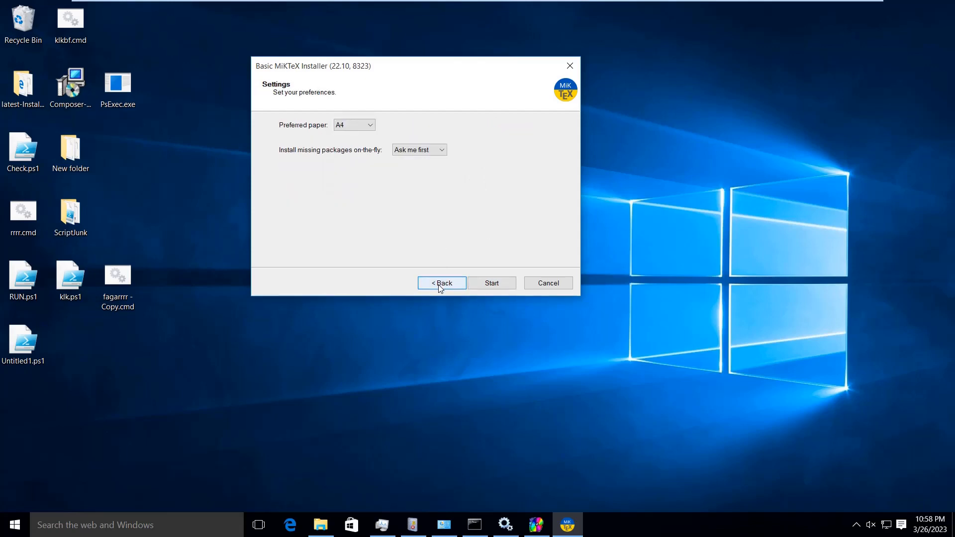
{"action": "left_click", "coordinate": [439, 285]}
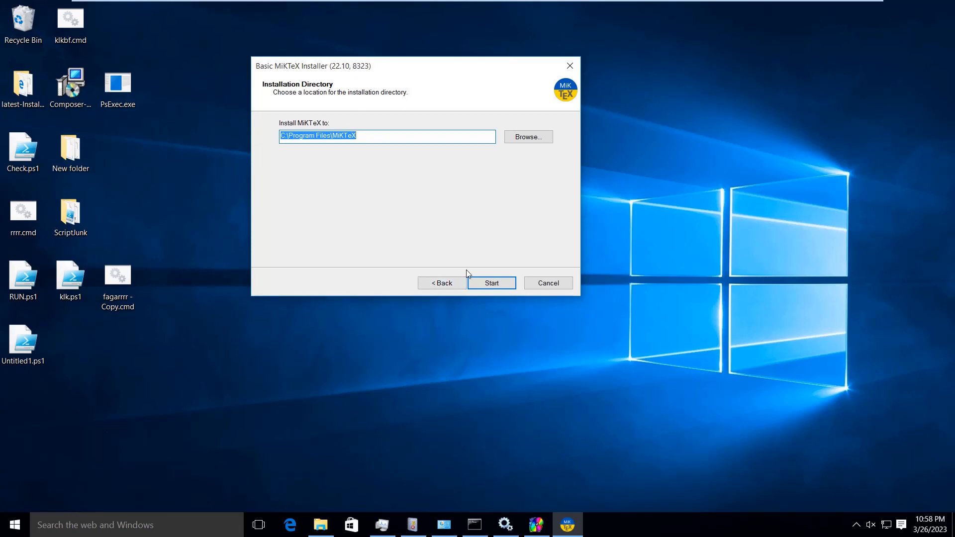
{"action": "left_click", "coordinate": [490, 284]}
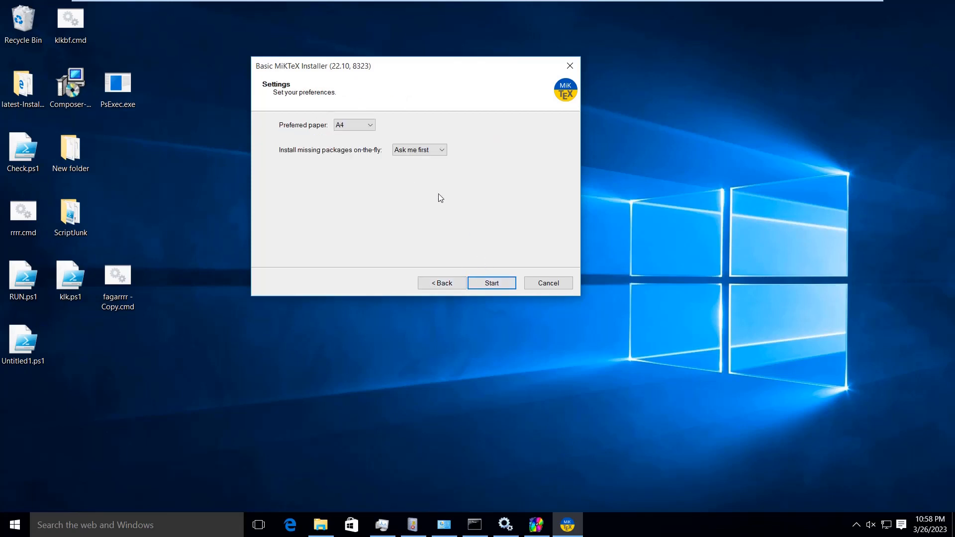
{"action": "left_click", "coordinate": [356, 129]}
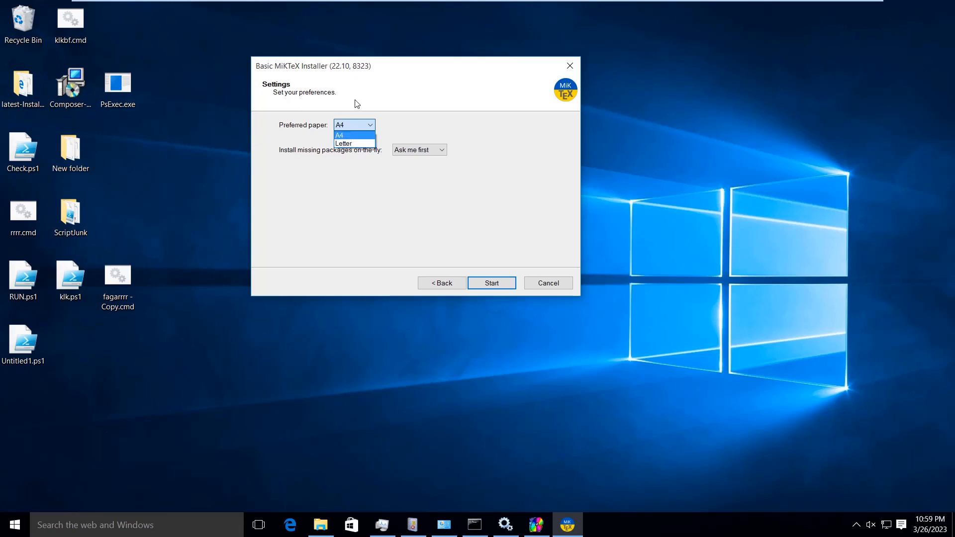
{"action": "left_click", "coordinate": [355, 113]}
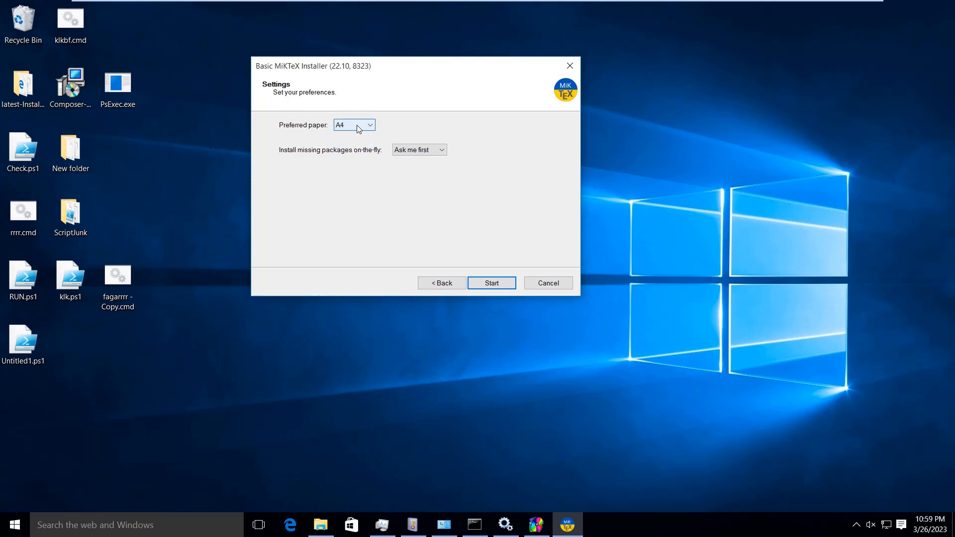
{"action": "left_click", "coordinate": [421, 151]}
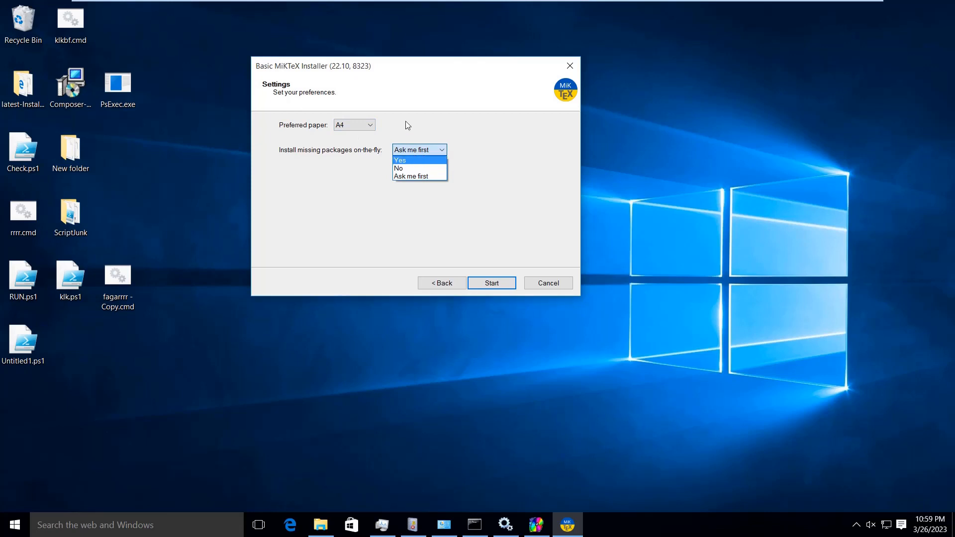
{"action": "left_click", "coordinate": [405, 107]}
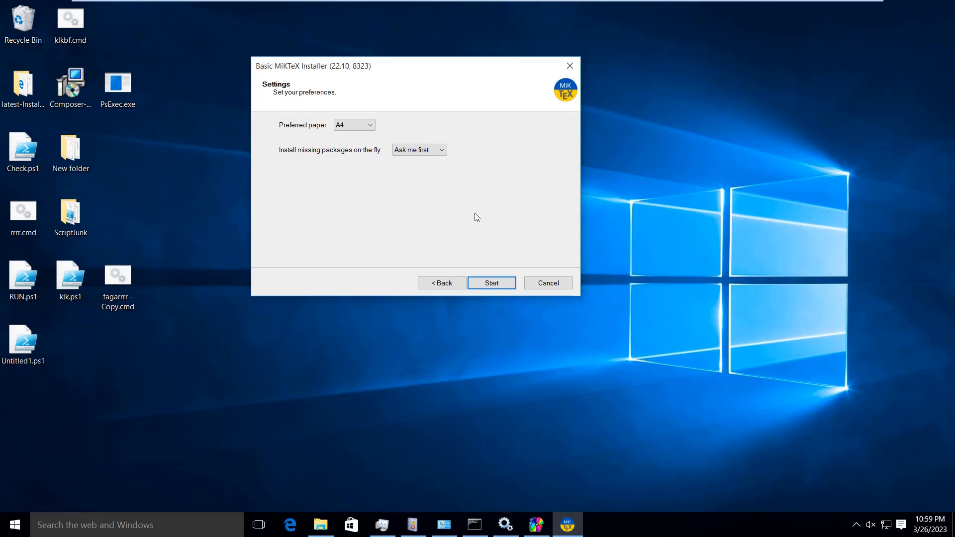
{"action": "left_click", "coordinate": [490, 283]}
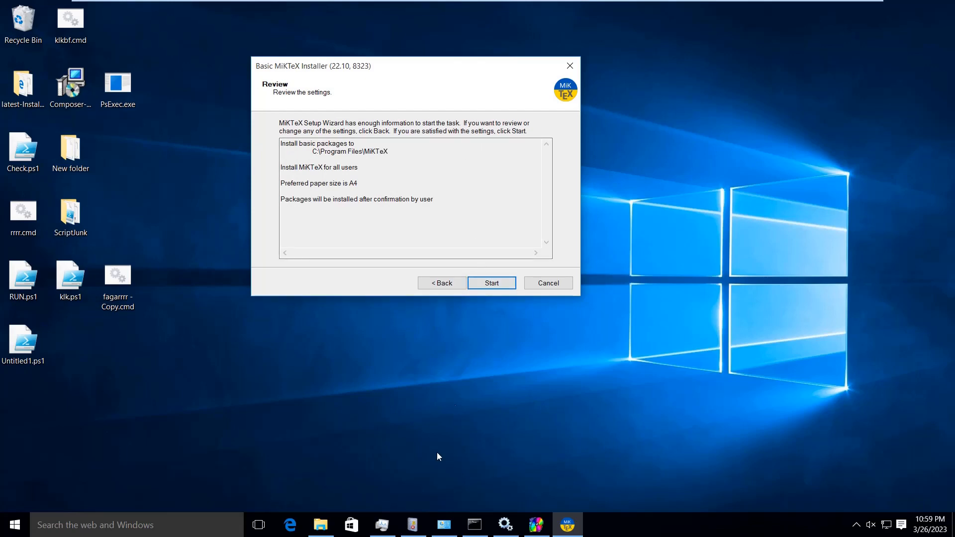
Clear the Application log in Event Viewer without saving it, and return to the MiKTeX settings review.
{"action": "left_click", "coordinate": [413, 525]}
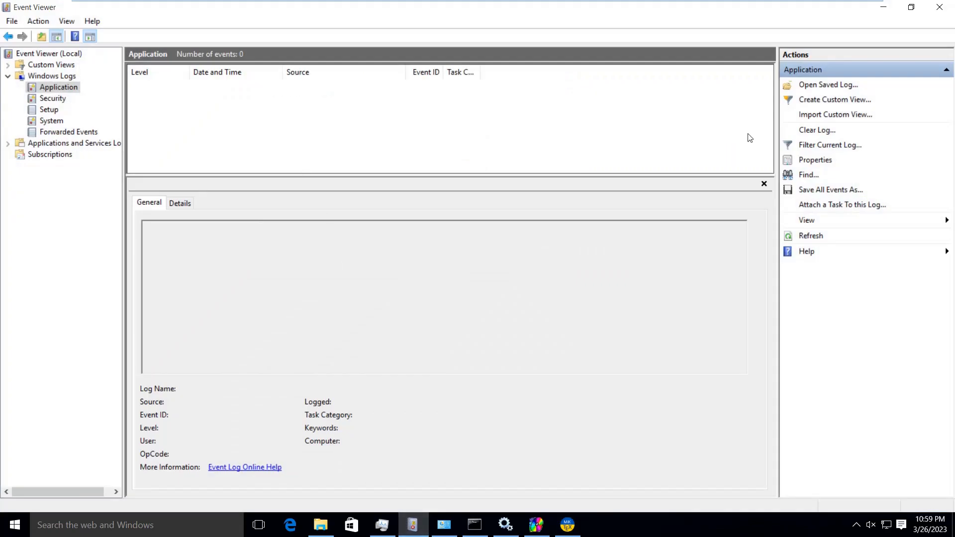
{"action": "left_click", "coordinate": [821, 133]}
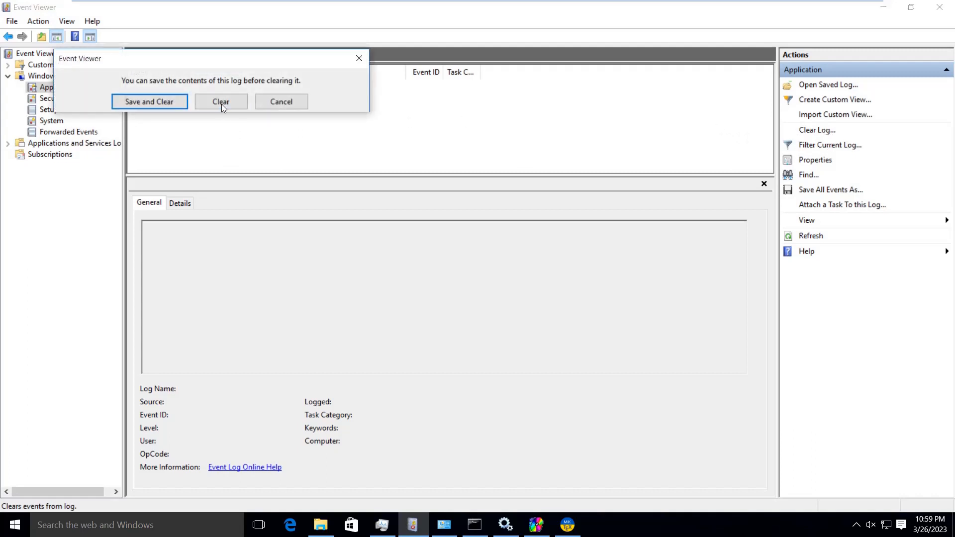
{"action": "left_click", "coordinate": [221, 102]}
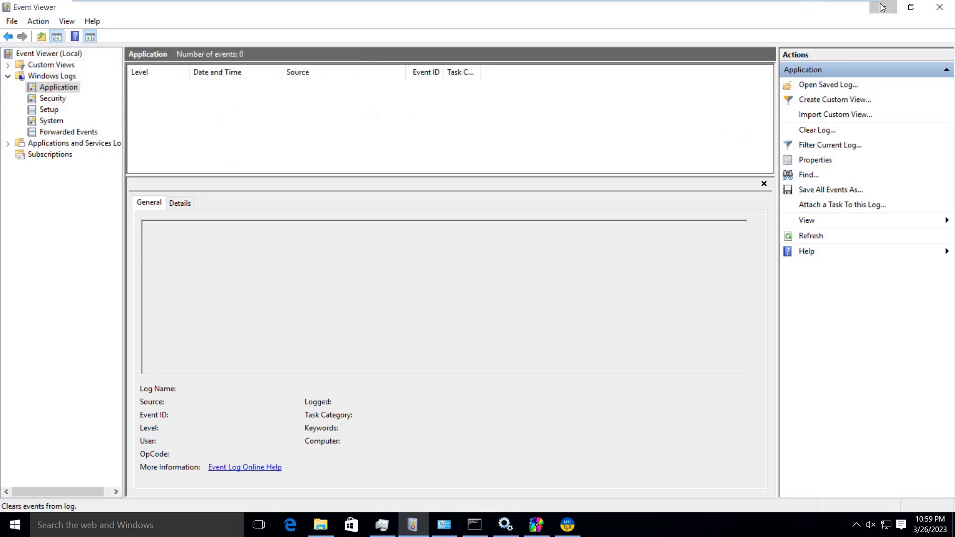
{"action": "left_click", "coordinate": [882, 7]}
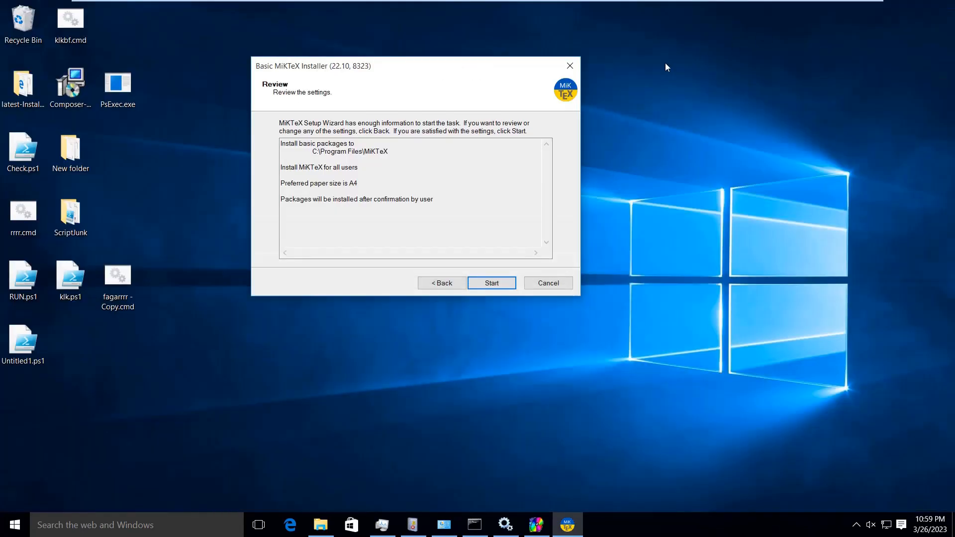
Start the MiKTeX installation and check its process in Task Manager and the Application event log while it runs.
{"action": "left_click", "coordinate": [488, 285]}
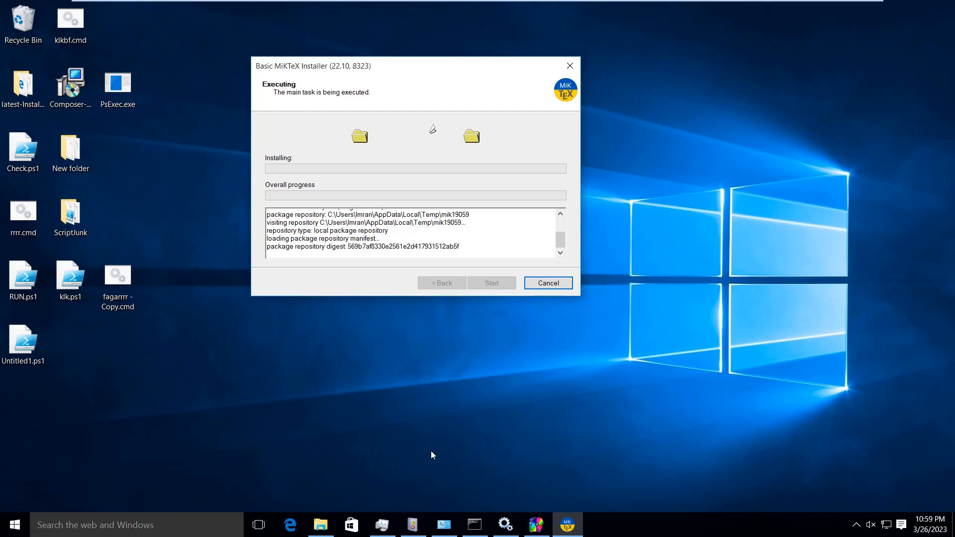
{"action": "left_click", "coordinate": [382, 525]}
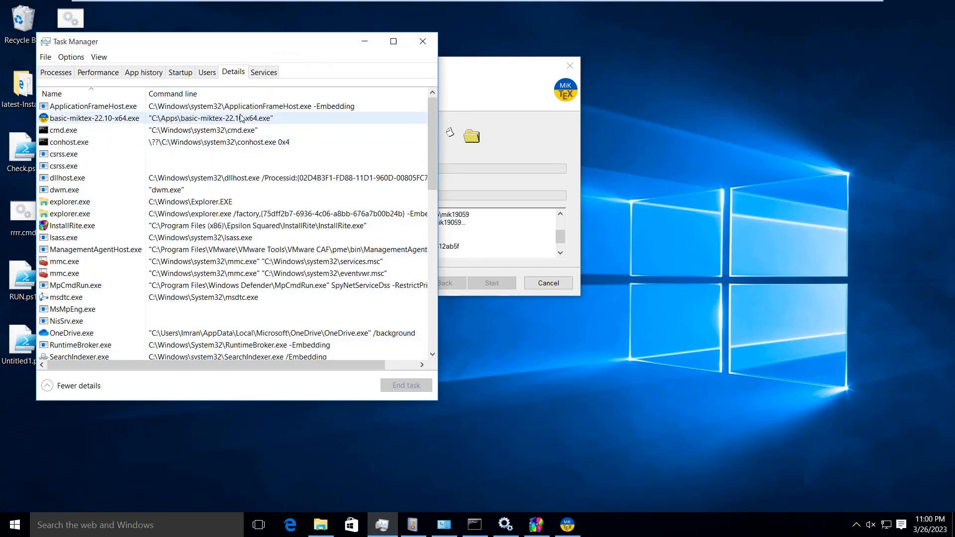
{"action": "left_click", "coordinate": [368, 43]}
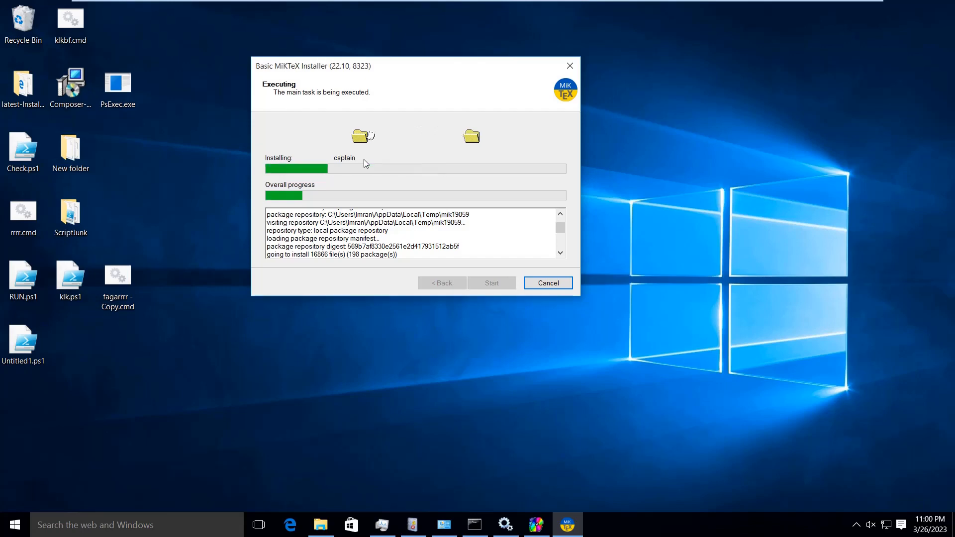
{"action": "left_click", "coordinate": [404, 529]}
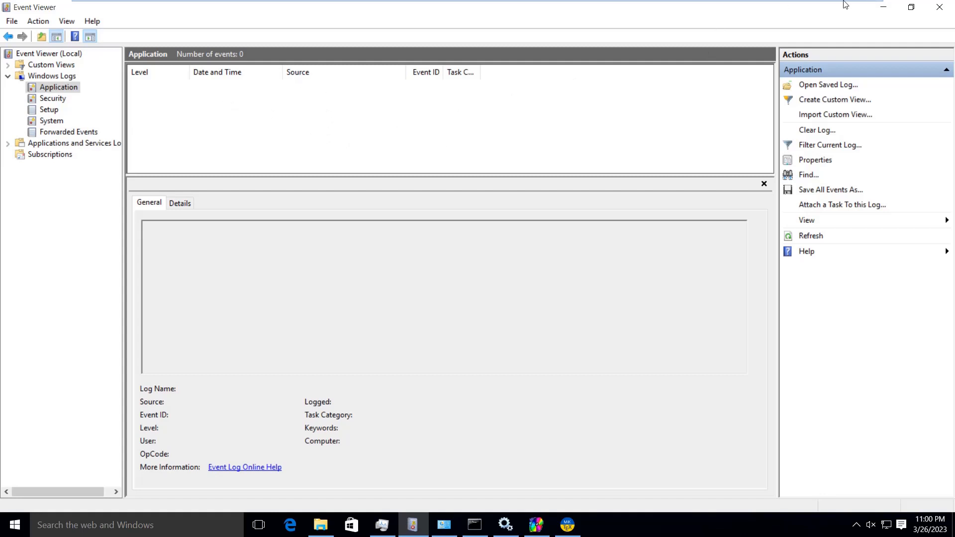
{"action": "left_click", "coordinate": [888, 11]}
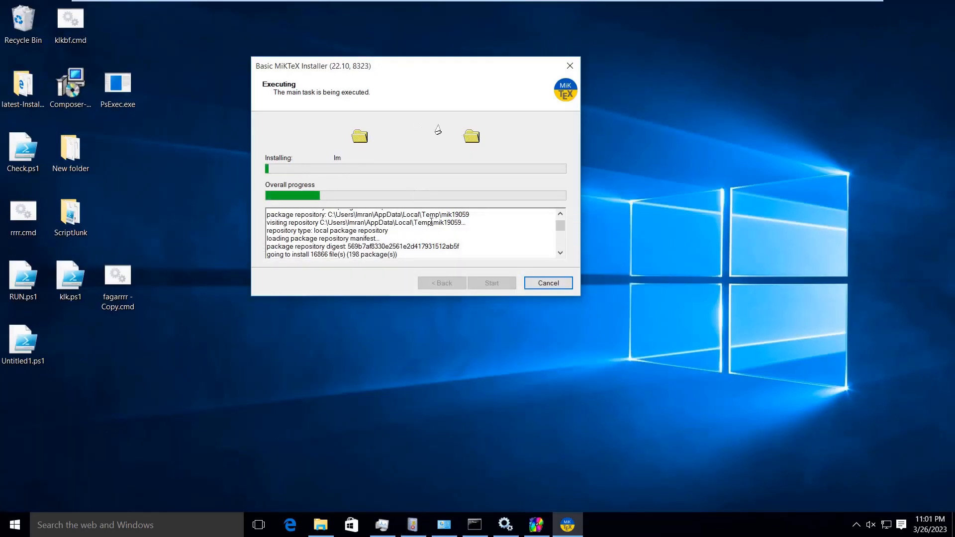
Bring up Task Manager and arrange it side by side with the MiKTeX installer window.
{"action": "left_click", "coordinate": [387, 526]}
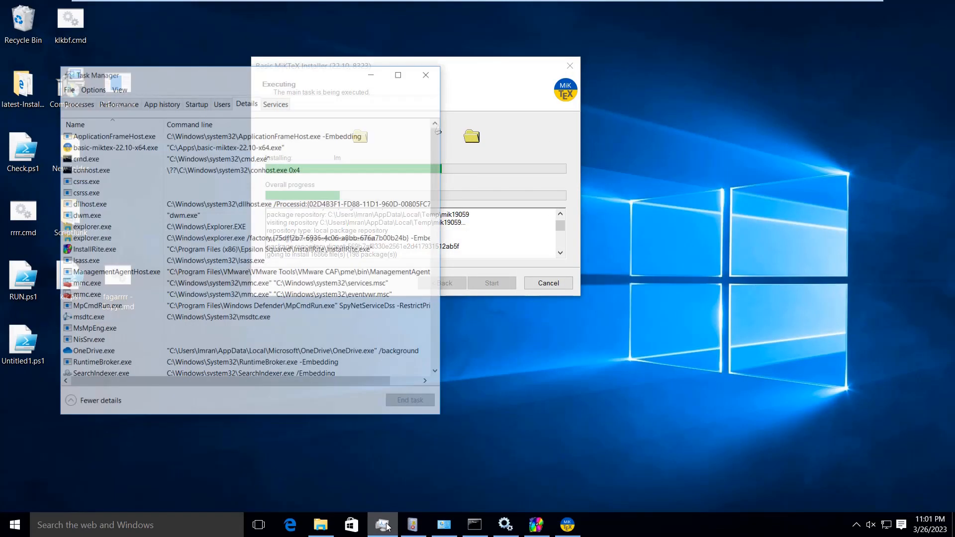
{"action": "left_click", "coordinate": [387, 525]}
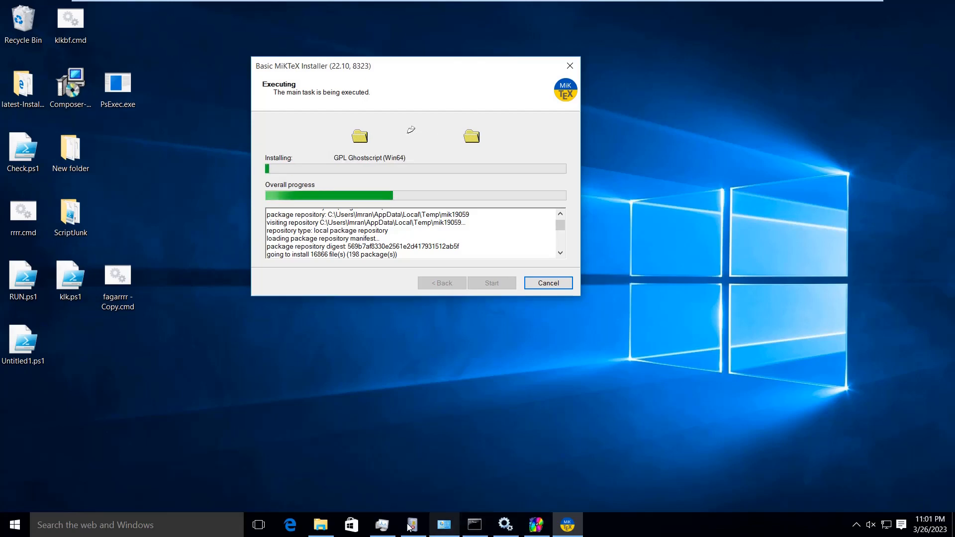
{"action": "mouse_move", "coordinate": [383, 523]}
{"action": "left_click", "coordinate": [393, 485]}
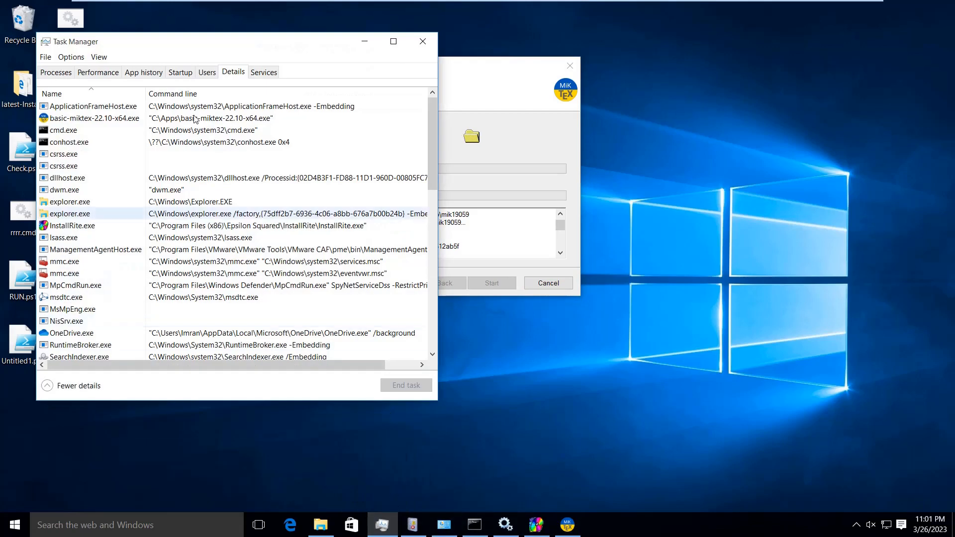
{"action": "left_click_drag", "start_coordinate": [179, 48], "coordinate": [666, 46]}
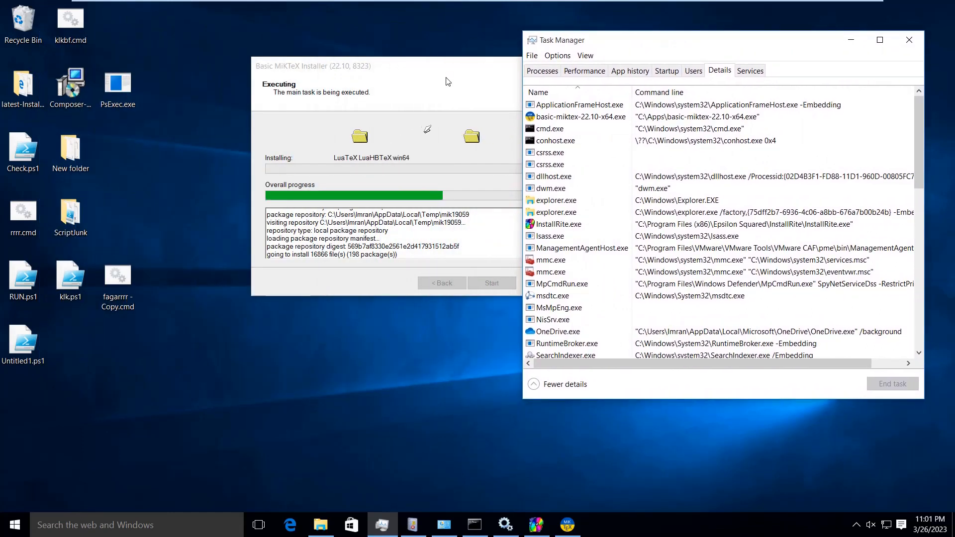
{"action": "left_click_drag", "start_coordinate": [448, 73], "coordinate": [335, 72]}
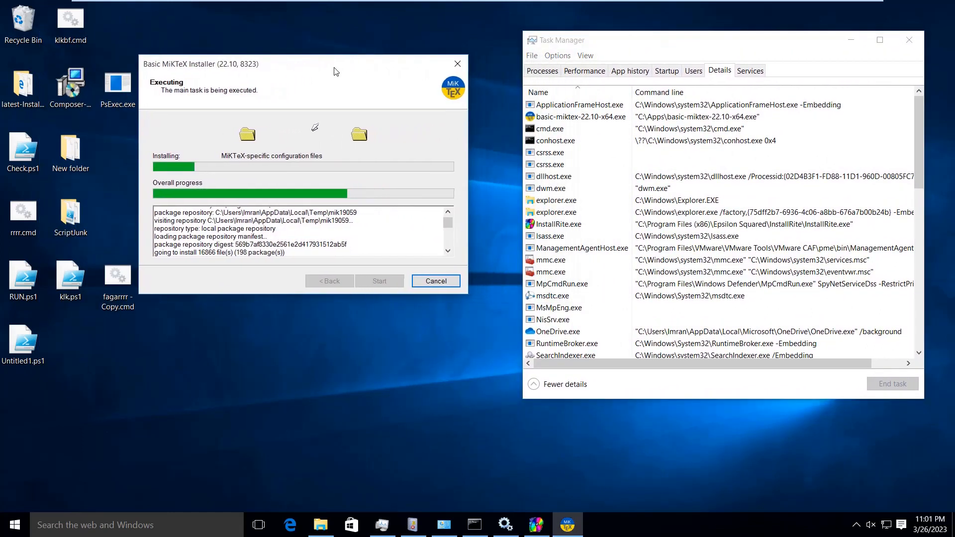
Examine the priority options of the basic-miktex-22.10-x64.exe process without changing them.
{"action": "left_click", "coordinate": [545, 120]}
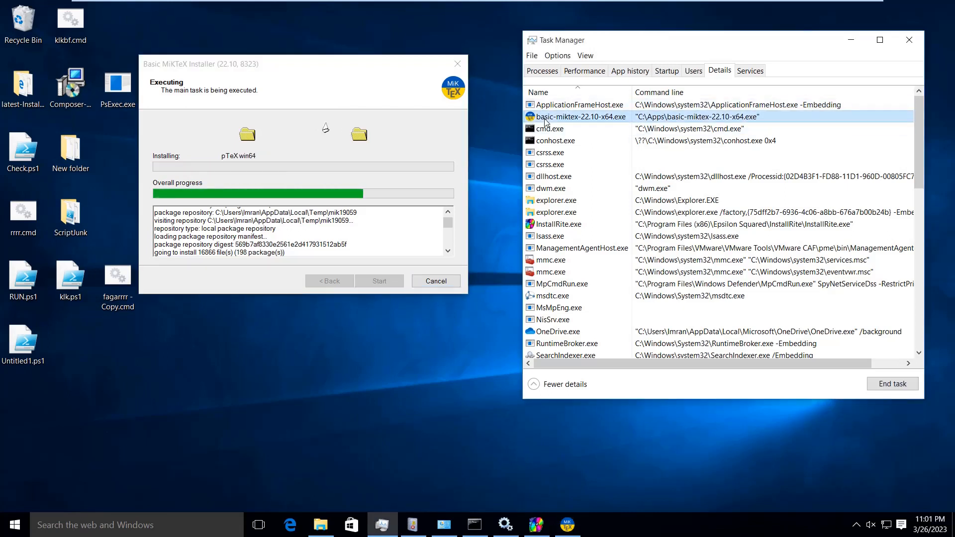
{"action": "right_click", "coordinate": [545, 120]}
{"action": "mouse_move", "coordinate": [567, 156]}
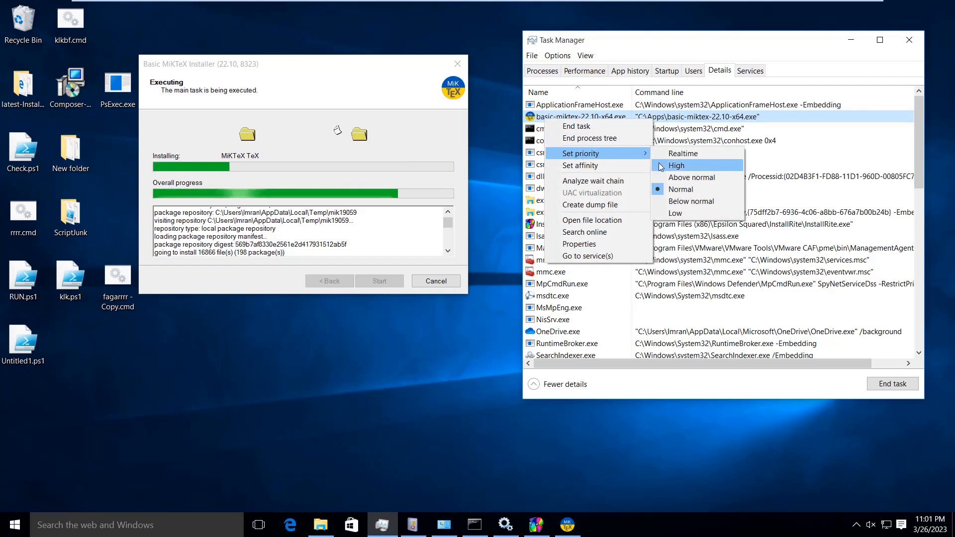
{"action": "left_click", "coordinate": [633, 49]}
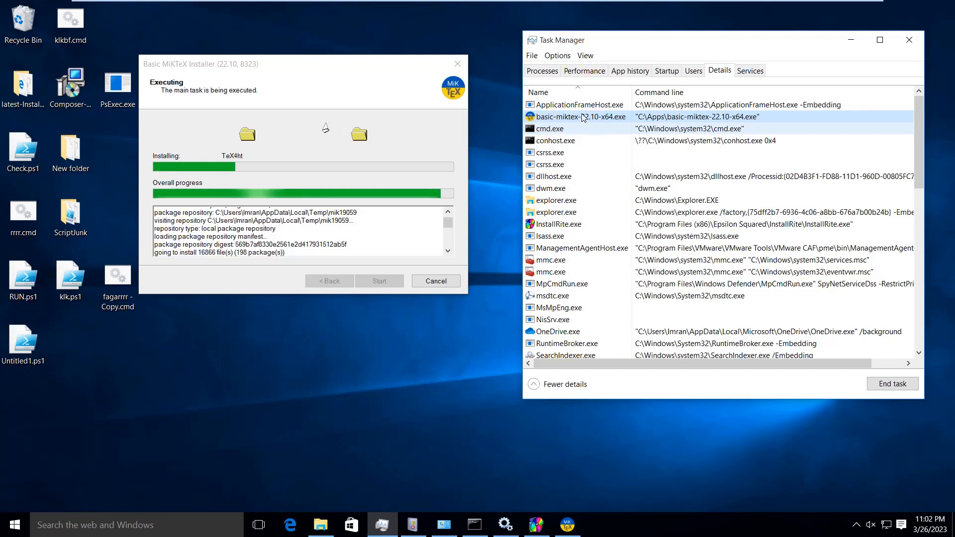
{"action": "right_click", "coordinate": [574, 119]}
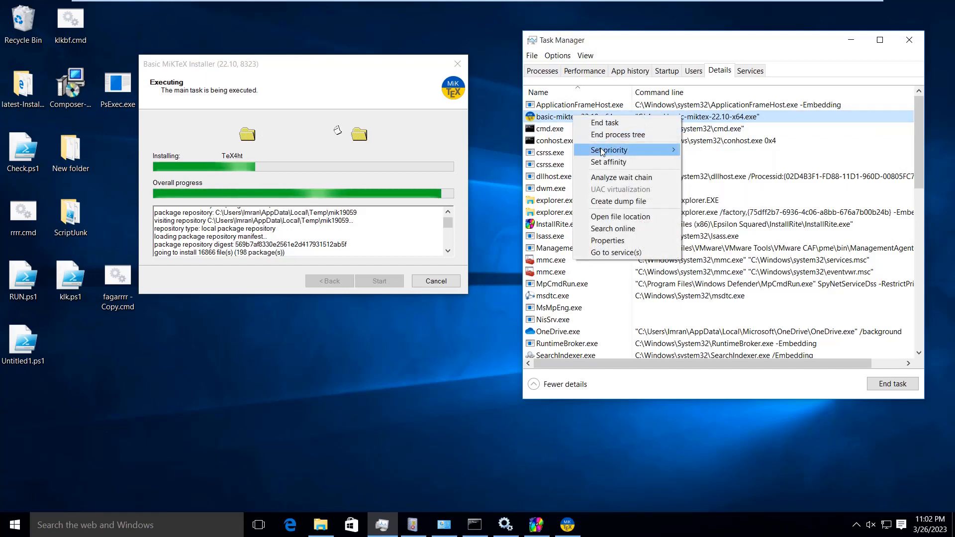
{"action": "mouse_move", "coordinate": [609, 150]}
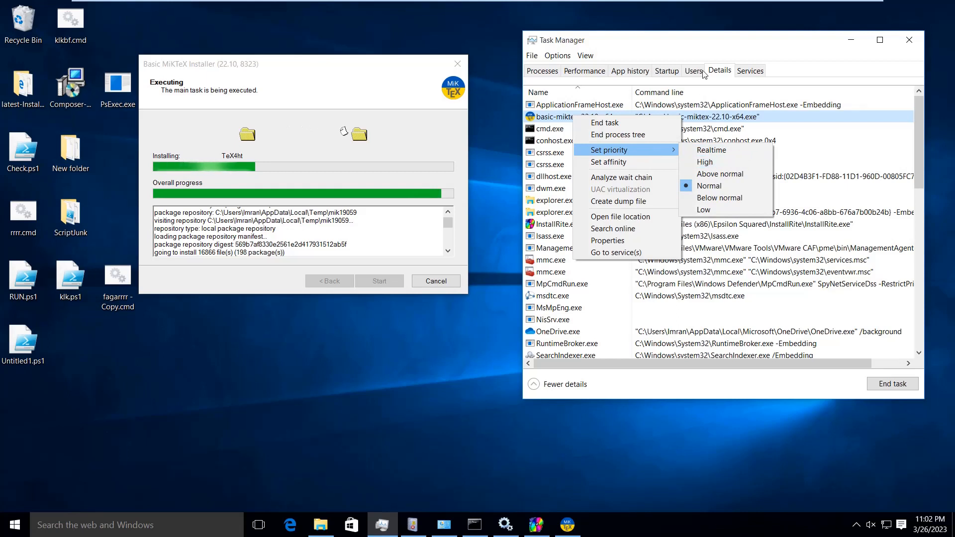
{"action": "left_click", "coordinate": [709, 51]}
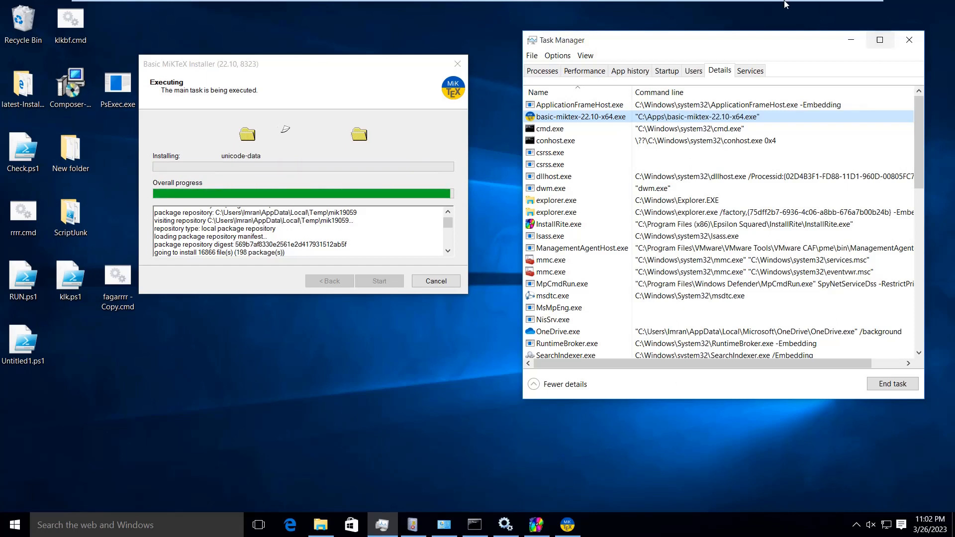
{"action": "mouse_move", "coordinate": [756, 4]}
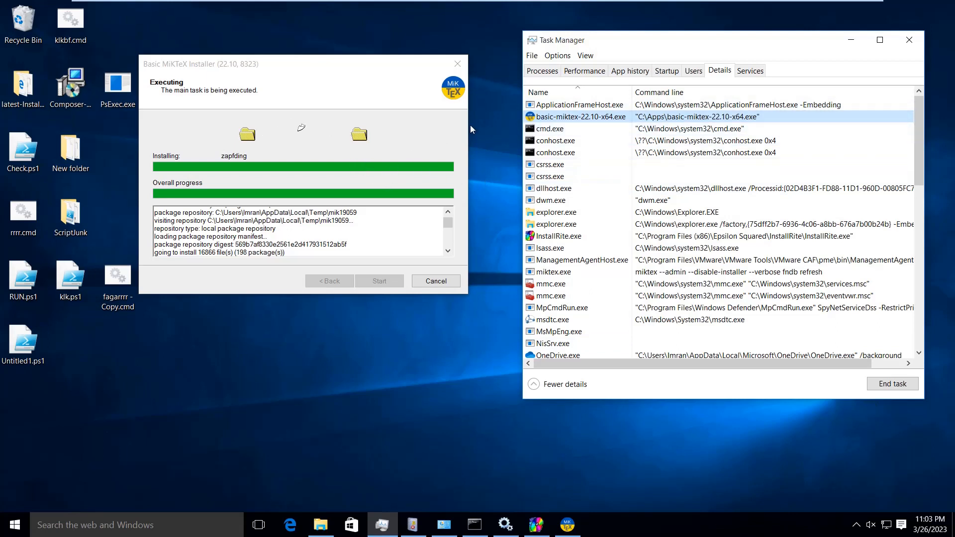
Set the priority of the basic-miktex-22.10-x64.exe process to High and check the applied priority.
{"action": "right_click", "coordinate": [544, 119]}
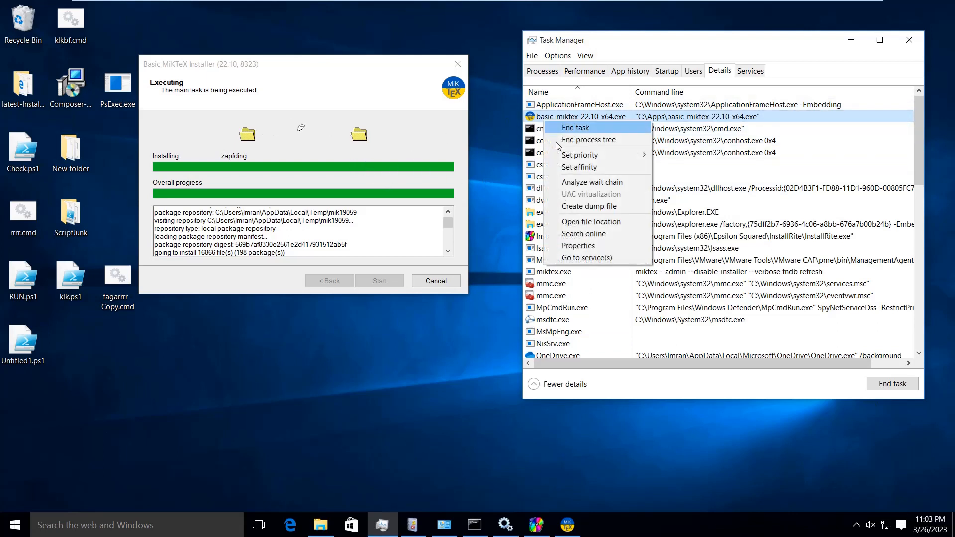
{"action": "mouse_move", "coordinate": [628, 157]}
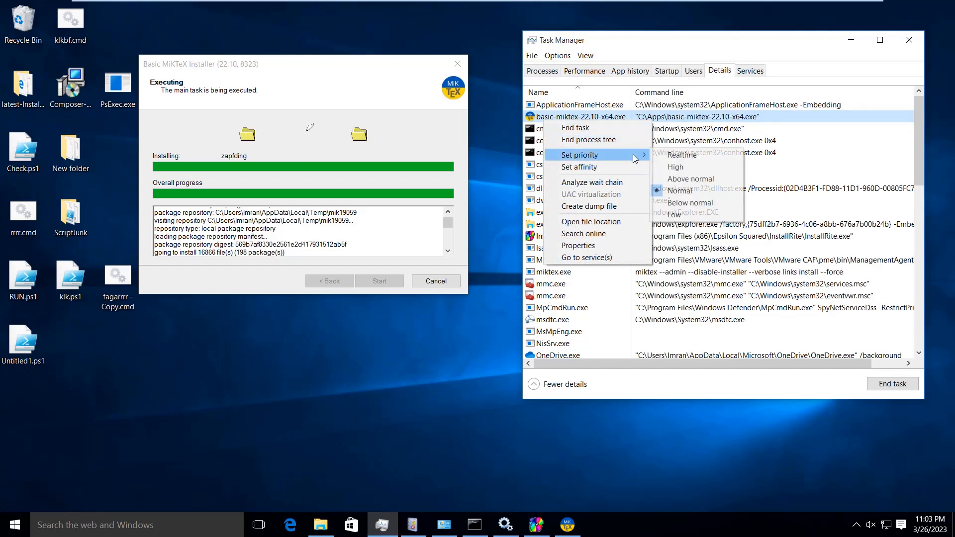
{"action": "left_click", "coordinate": [655, 164]}
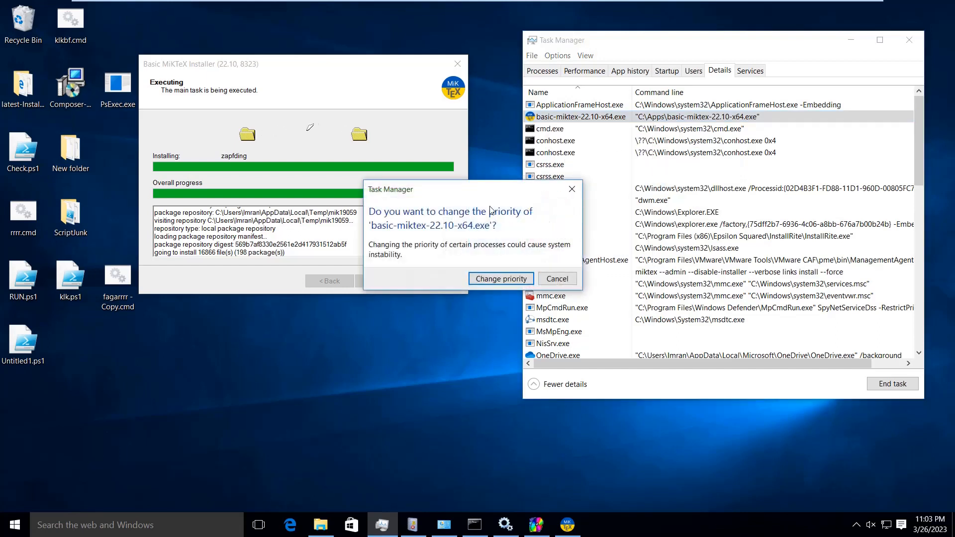
{"action": "left_click", "coordinate": [508, 281]}
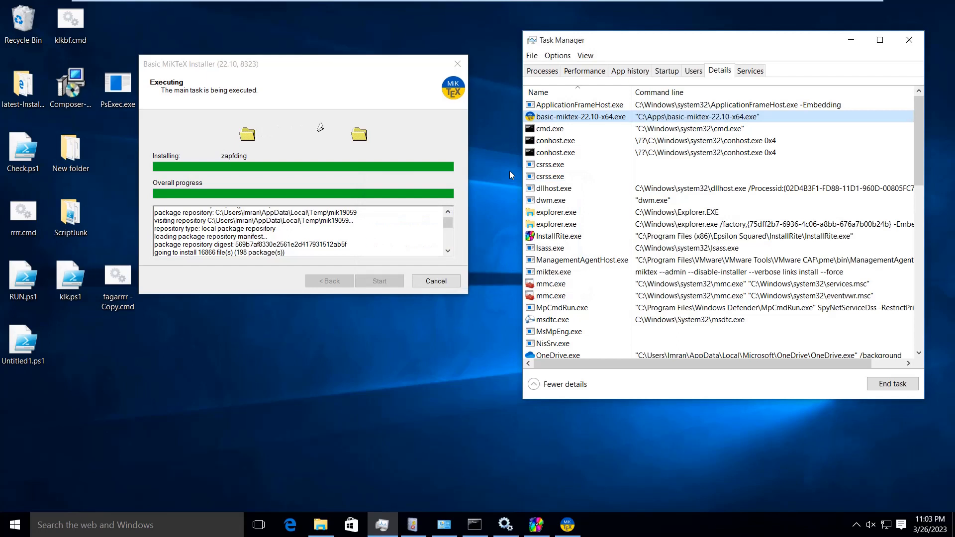
{"action": "right_click", "coordinate": [570, 118]}
{"action": "mouse_move", "coordinate": [583, 150]}
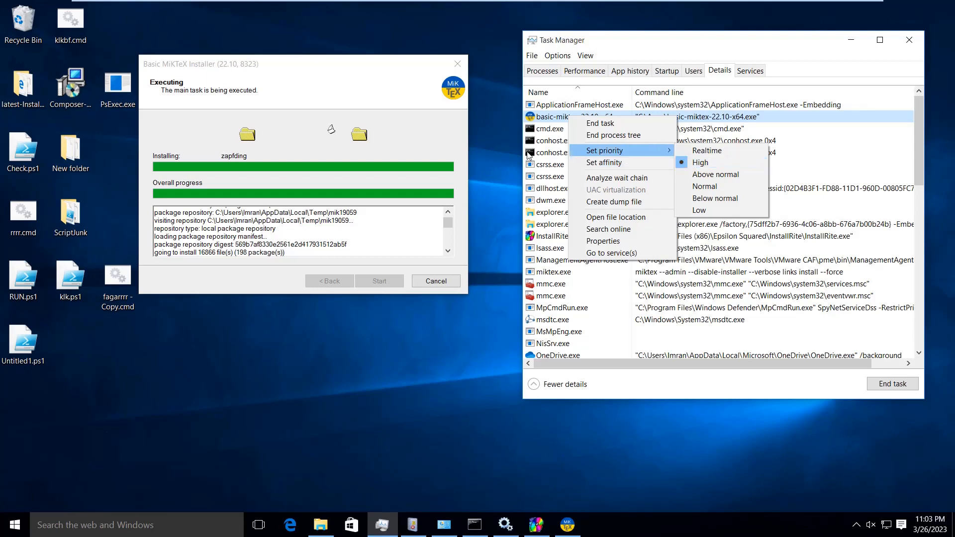
{"action": "left_click", "coordinate": [498, 127]}
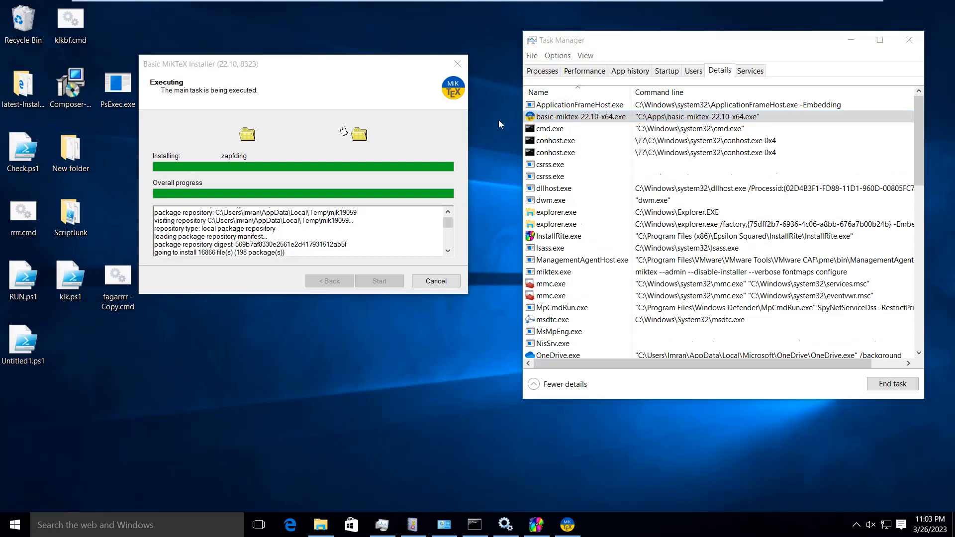
Examine the running apps and the full list of processes with their command lines for MiKTeX-related activity.
{"action": "left_click", "coordinate": [541, 72]}
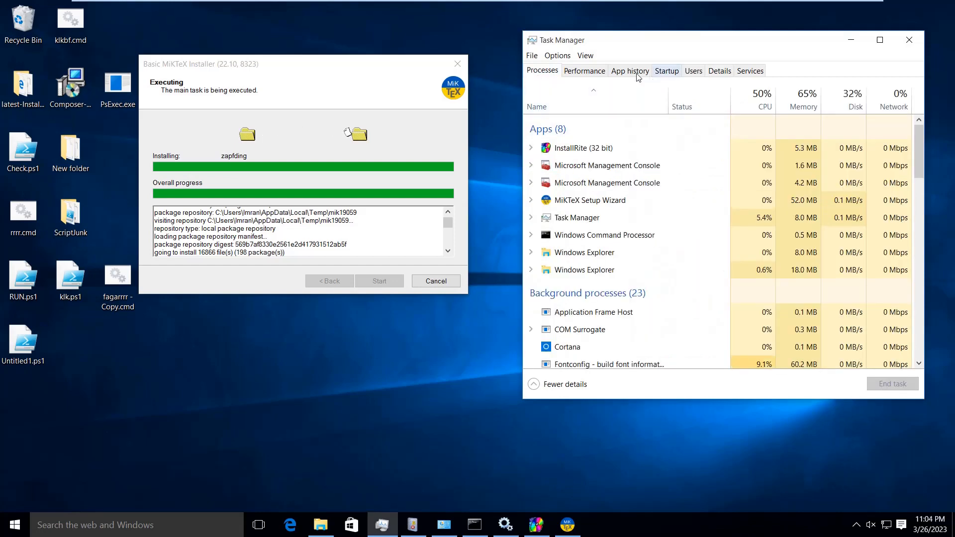
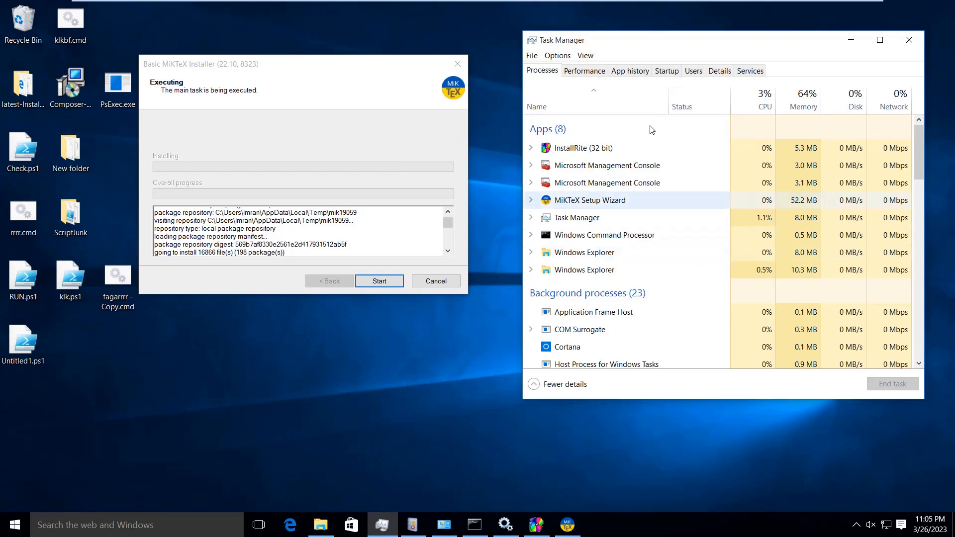
{"action": "left_click", "coordinate": [716, 71]}
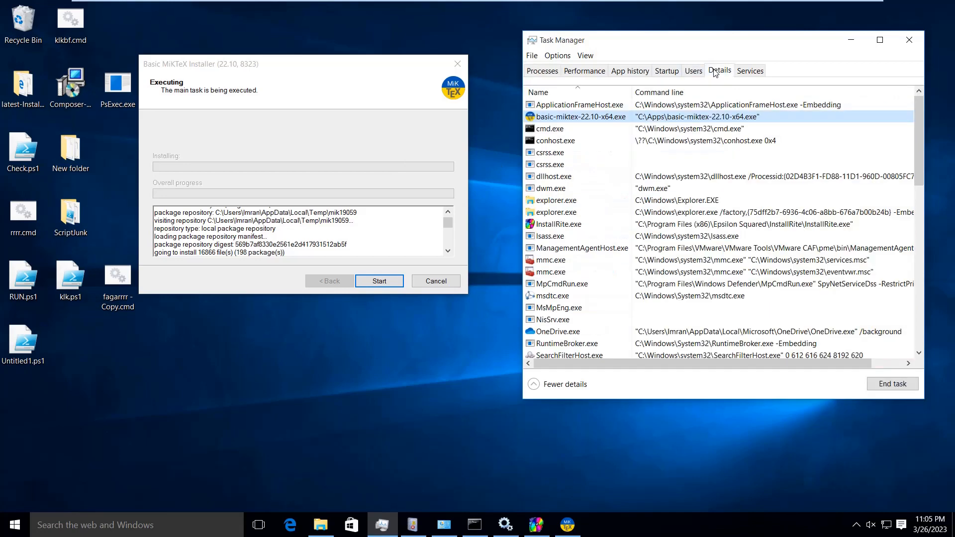
{"action": "right_click", "coordinate": [573, 123]}
{"action": "mouse_move", "coordinate": [591, 155]}
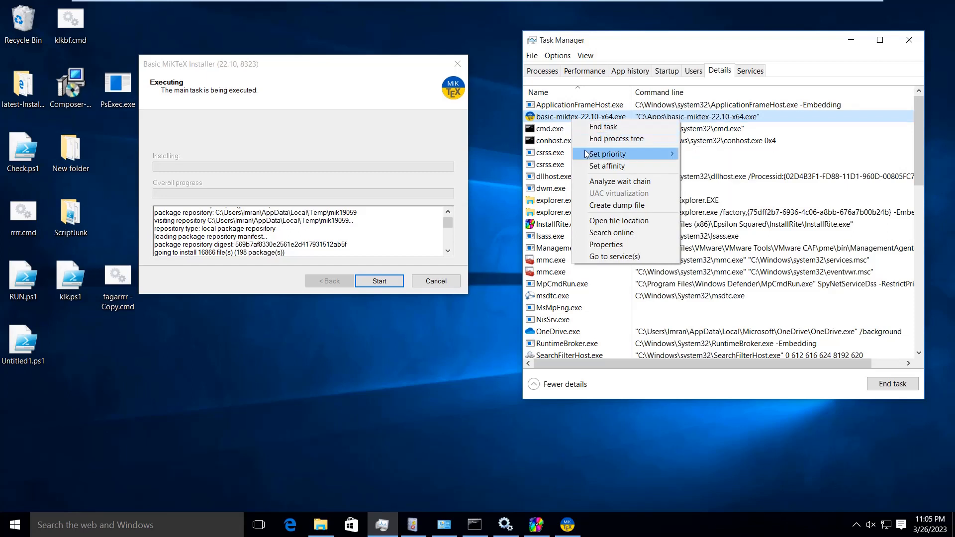
{"action": "left_click", "coordinate": [556, 115]}
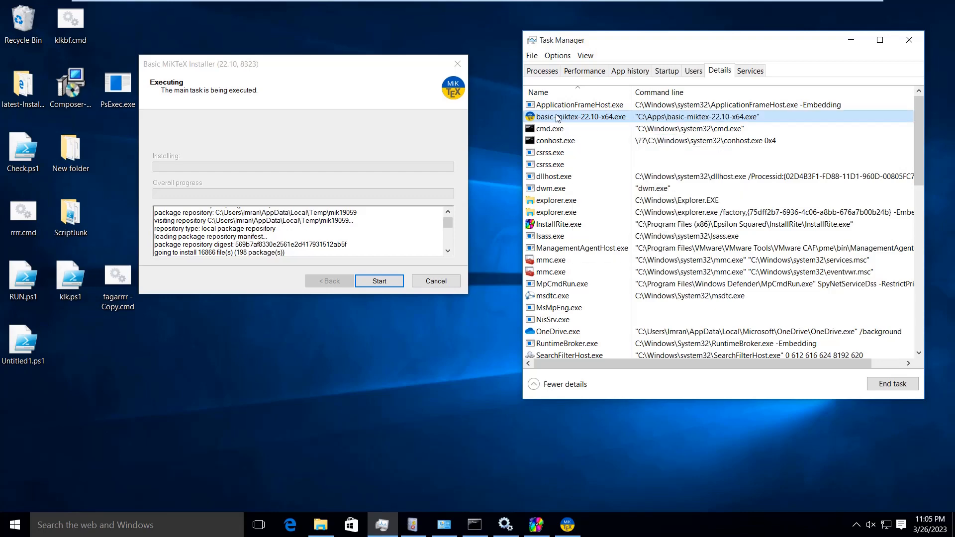
{"action": "scroll", "coordinate": [557, 226], "scroll_direction": "down", "scroll_amount": 2}
{"action": "scroll", "coordinate": [557, 239], "scroll_direction": "up", "scroll_amount": 2}
{"action": "scroll", "coordinate": [557, 259], "scroll_direction": "down", "scroll_amount": 9}
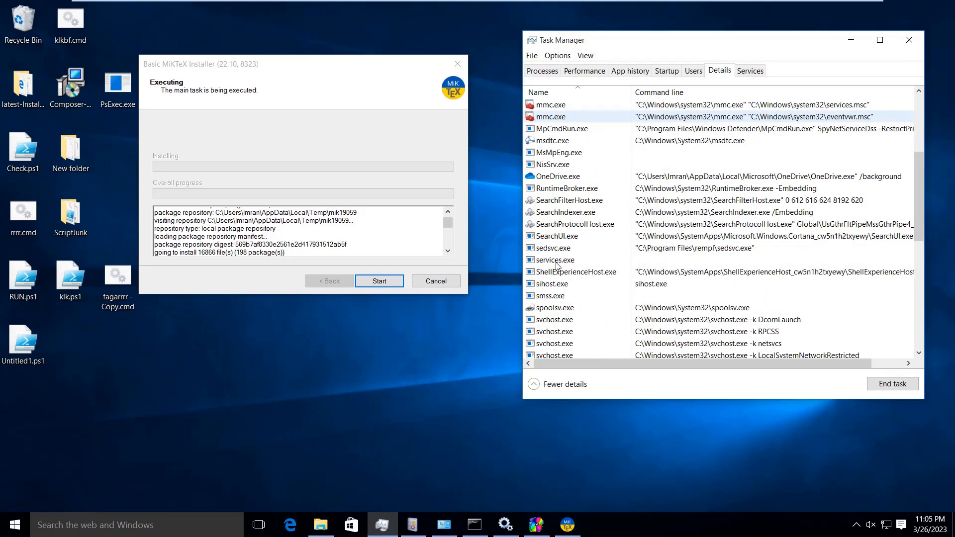
{"action": "scroll", "coordinate": [556, 266], "scroll_direction": "down", "scroll_amount": 4}
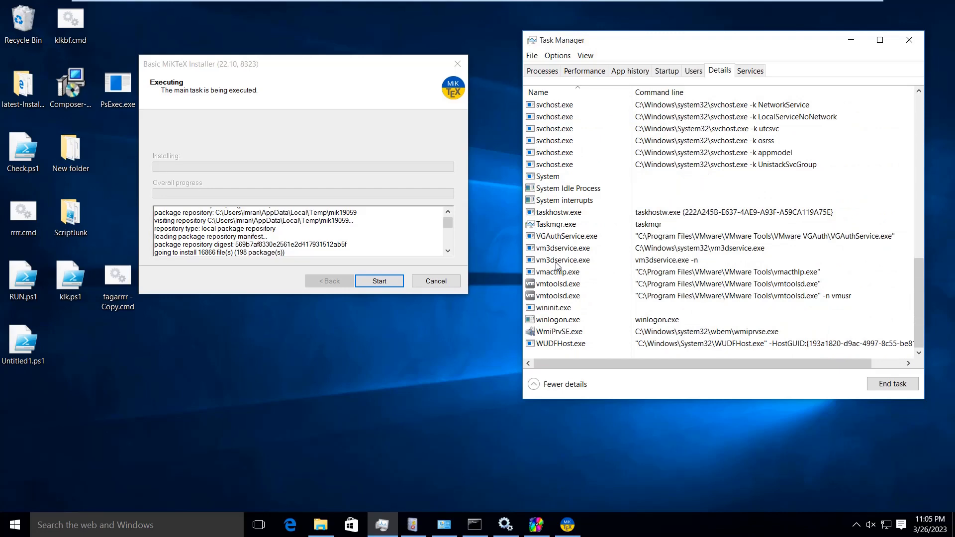
{"action": "scroll", "coordinate": [557, 267], "scroll_direction": "up", "scroll_amount": 13}
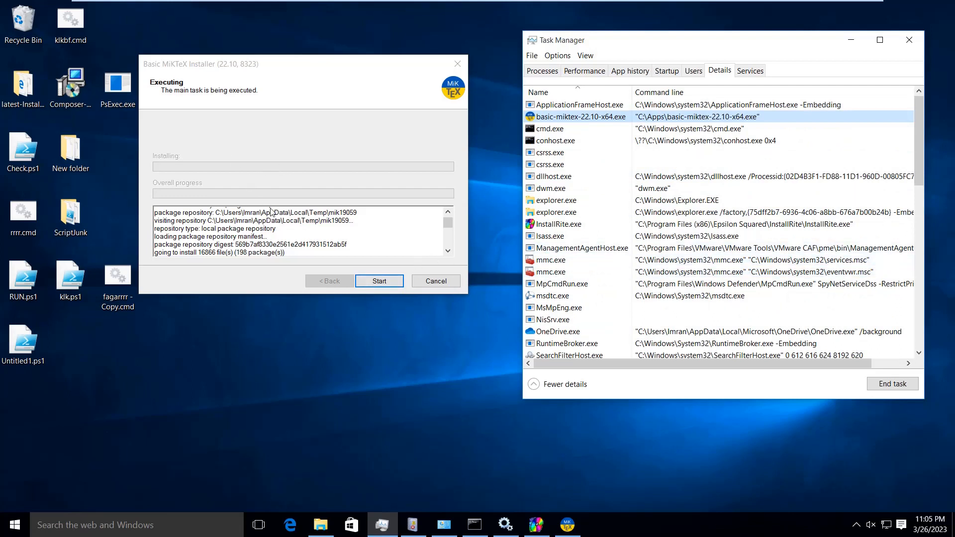
Finish the MiKTeX setup wizard with the update check and the Tell me more option turned off.
{"action": "left_click", "coordinate": [372, 280]}
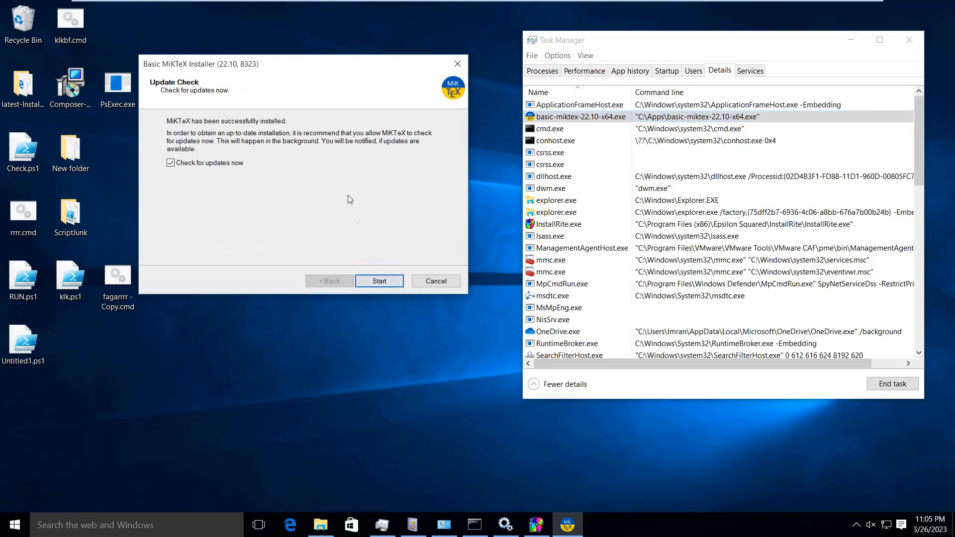
{"action": "left_click", "coordinate": [171, 164]}
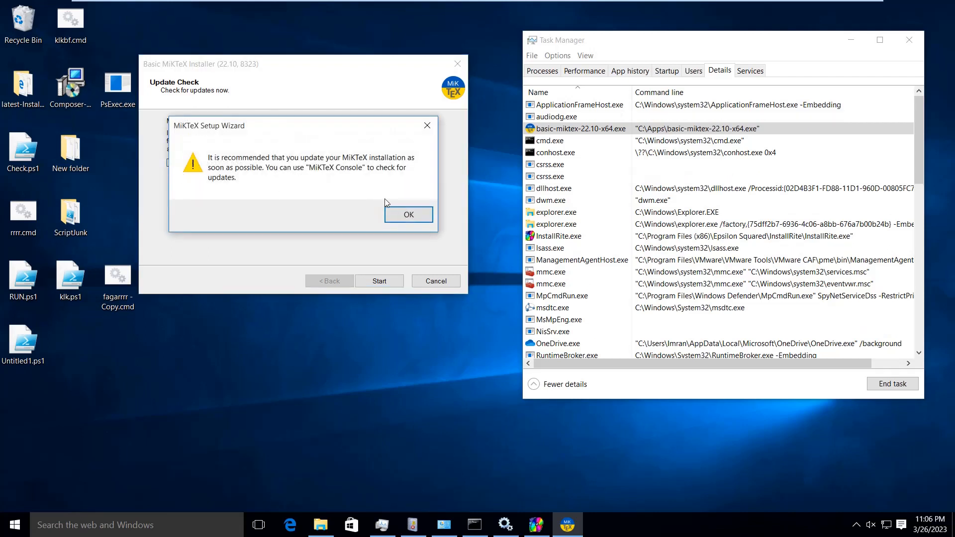
{"action": "left_click", "coordinate": [407, 214]}
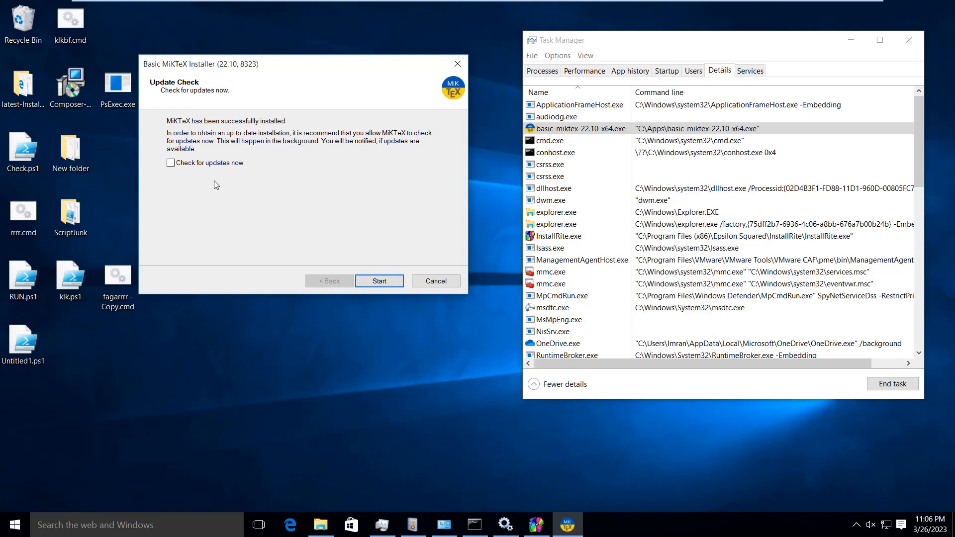
{"action": "left_click", "coordinate": [377, 282]}
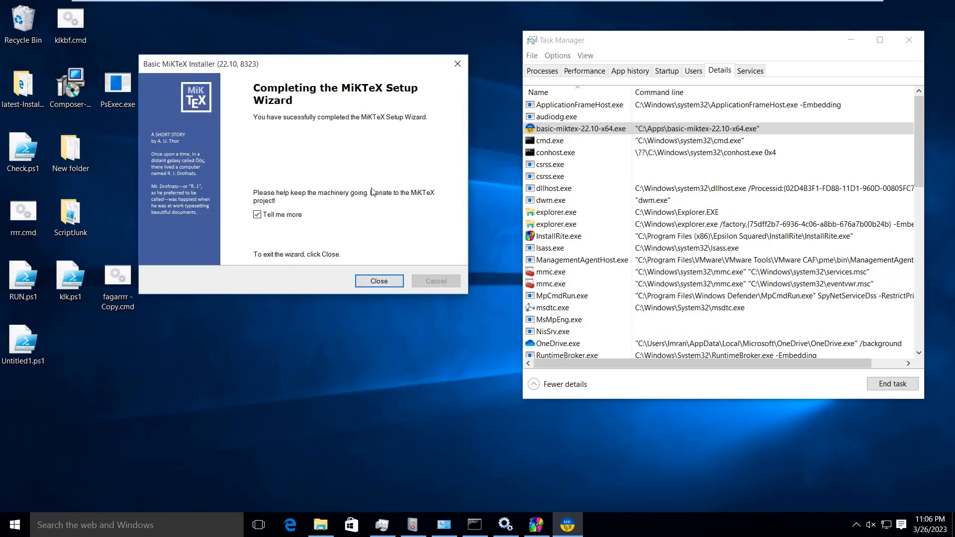
{"action": "left_click", "coordinate": [258, 216]}
{"action": "left_click", "coordinate": [379, 282]}
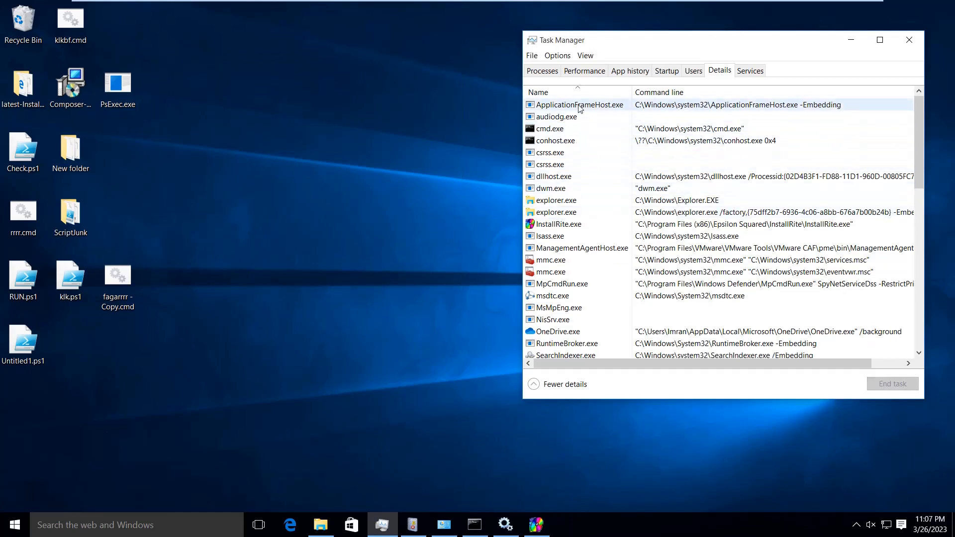
Examine the full process list for any remaining MiKTeX process, and minimize Task Manager.
{"action": "scroll", "coordinate": [565, 180], "scroll_direction": "down", "scroll_amount": 9}
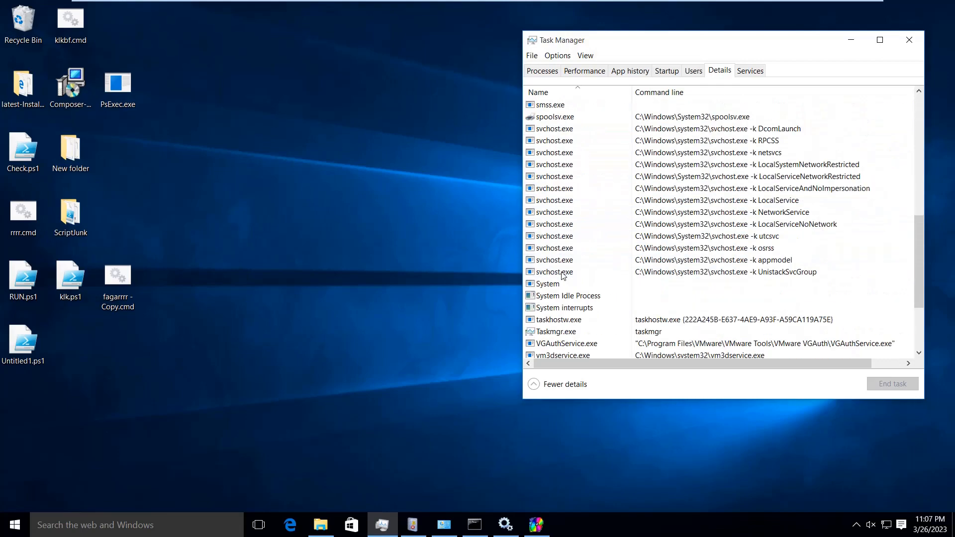
{"action": "scroll", "coordinate": [564, 276], "scroll_direction": "up", "scroll_amount": 9}
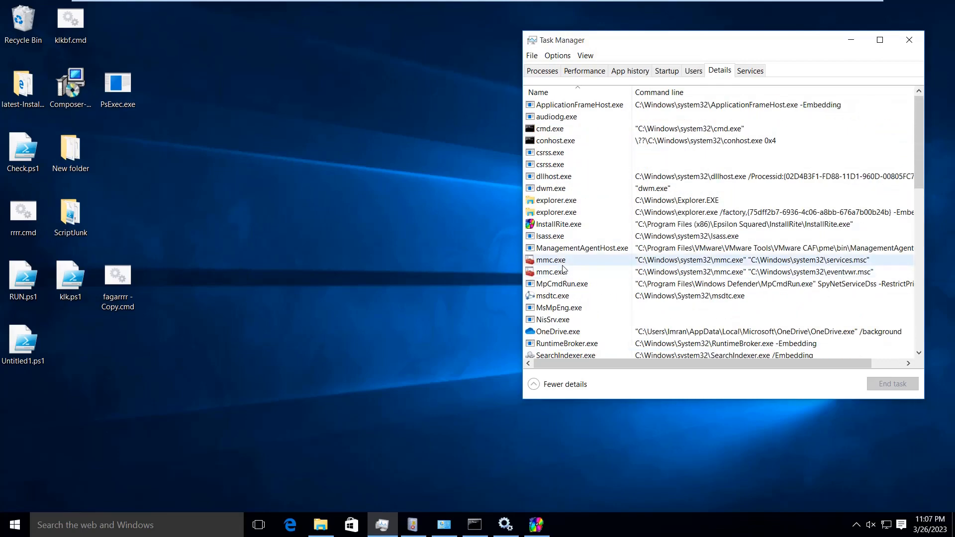
{"action": "scroll", "coordinate": [575, 249], "scroll_direction": "down", "scroll_amount": 15}
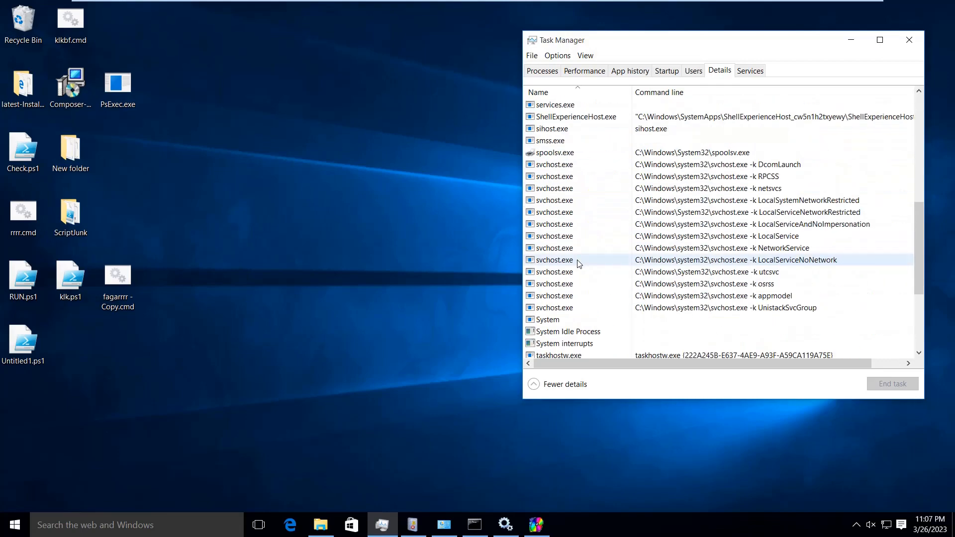
{"action": "left_click", "coordinate": [851, 42]}
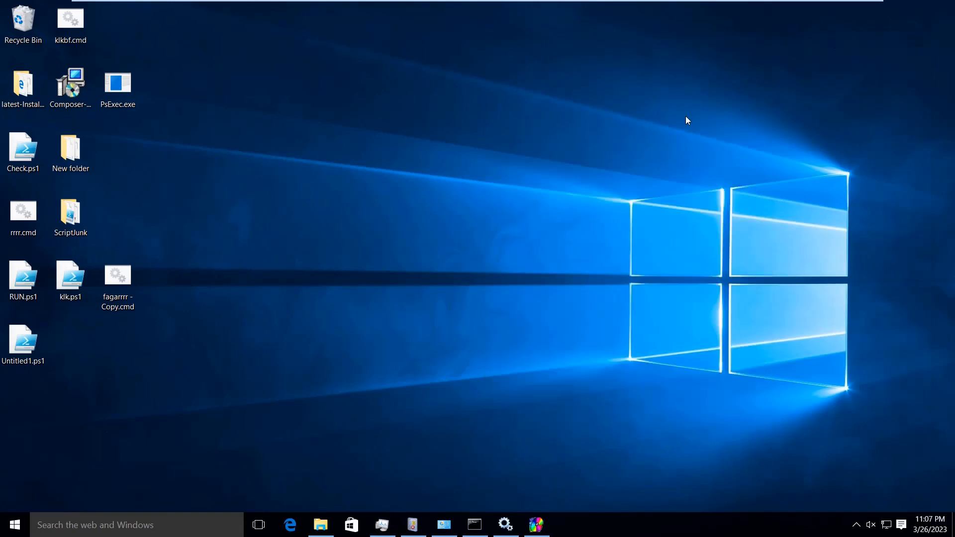
Run the InstallRite analysis of the changes since the last snapshot, moving its progress window off the control panel.
{"action": "left_click", "coordinate": [544, 531]}
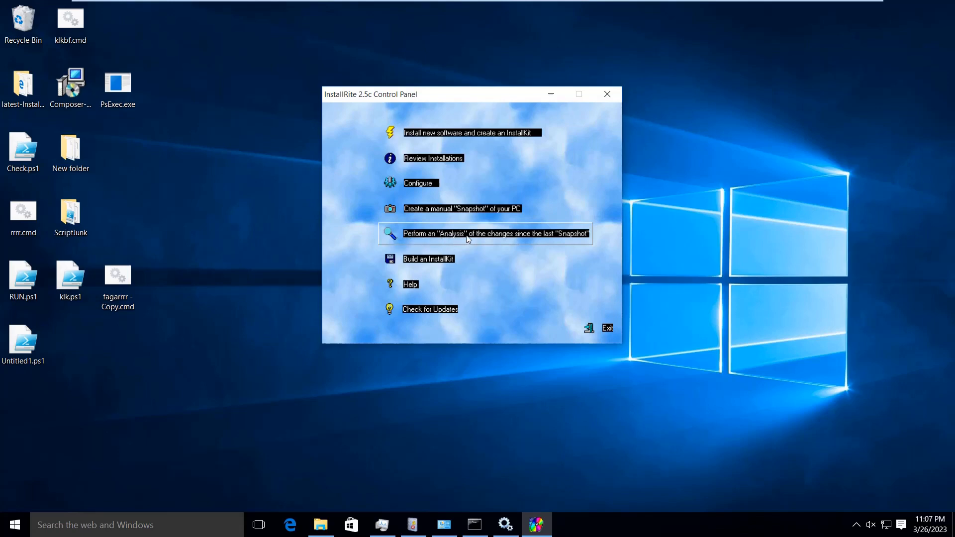
{"action": "left_click", "coordinate": [531, 234]}
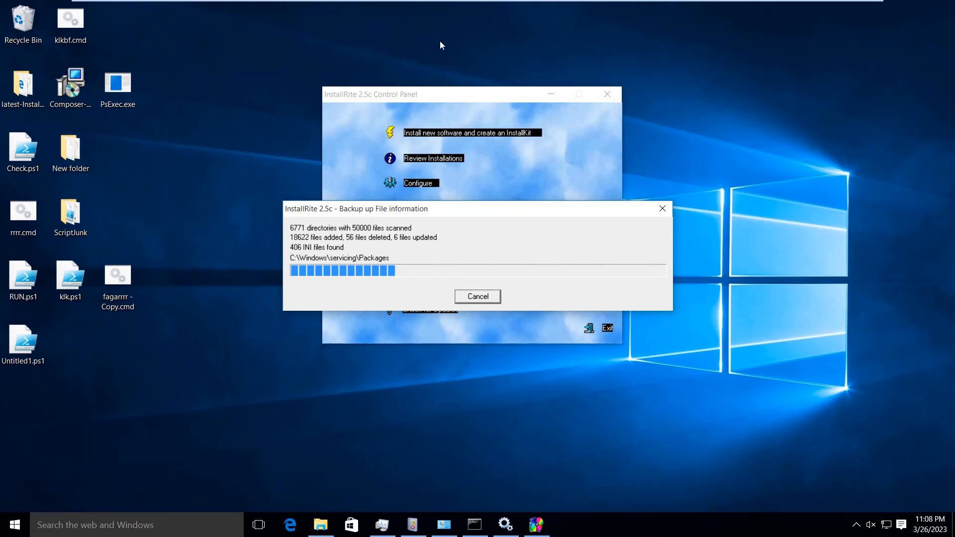
{"action": "mouse_move", "coordinate": [770, 4]}
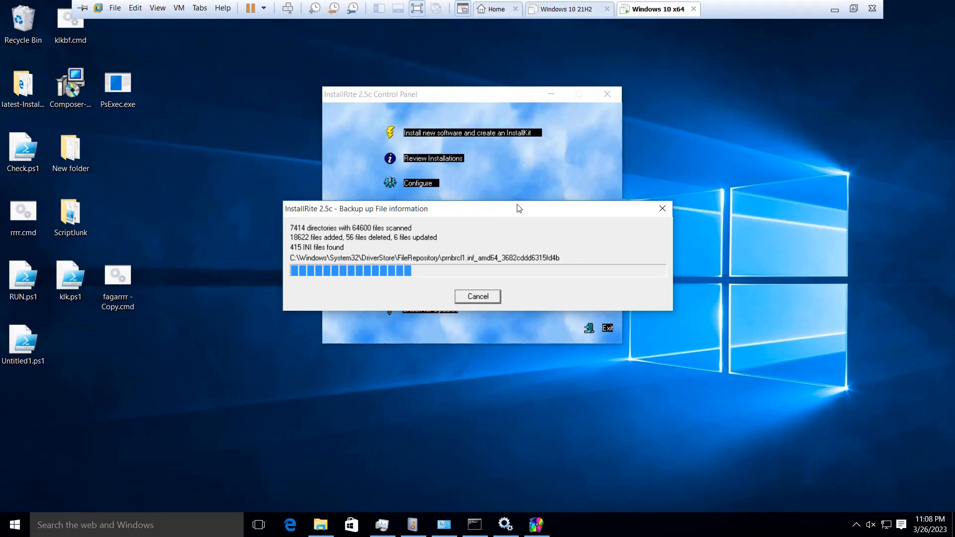
{"action": "left_click_drag", "start_coordinate": [517, 208], "coordinate": [528, 89]}
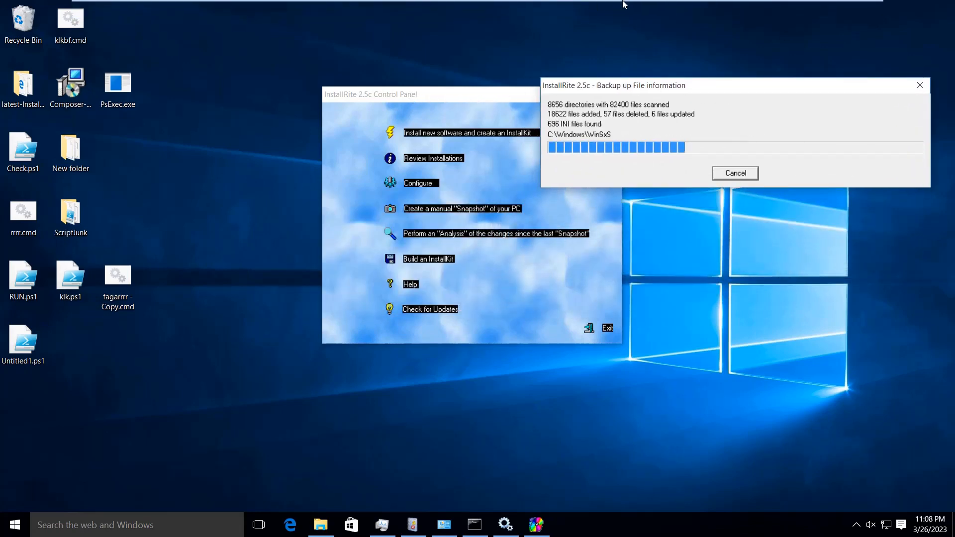
{"action": "mouse_move", "coordinate": [623, 4]}
{"action": "left_click", "coordinate": [835, 10]}
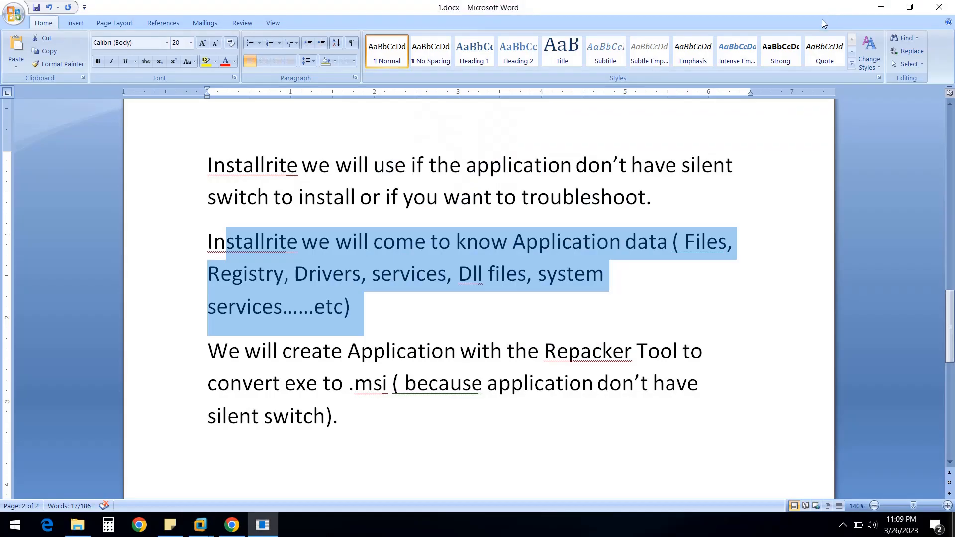
{"action": "left_click", "coordinate": [841, 522]}
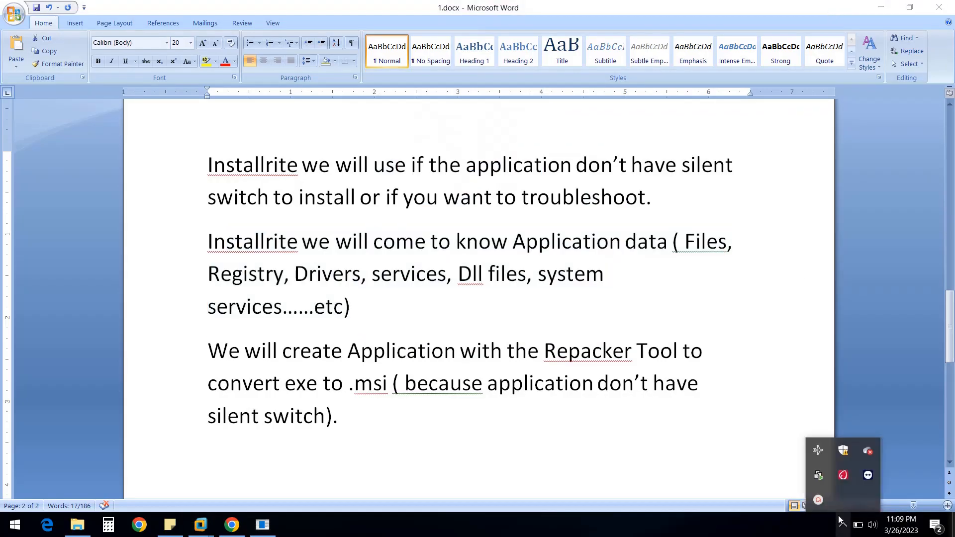
{"action": "left_click", "coordinate": [819, 500]}
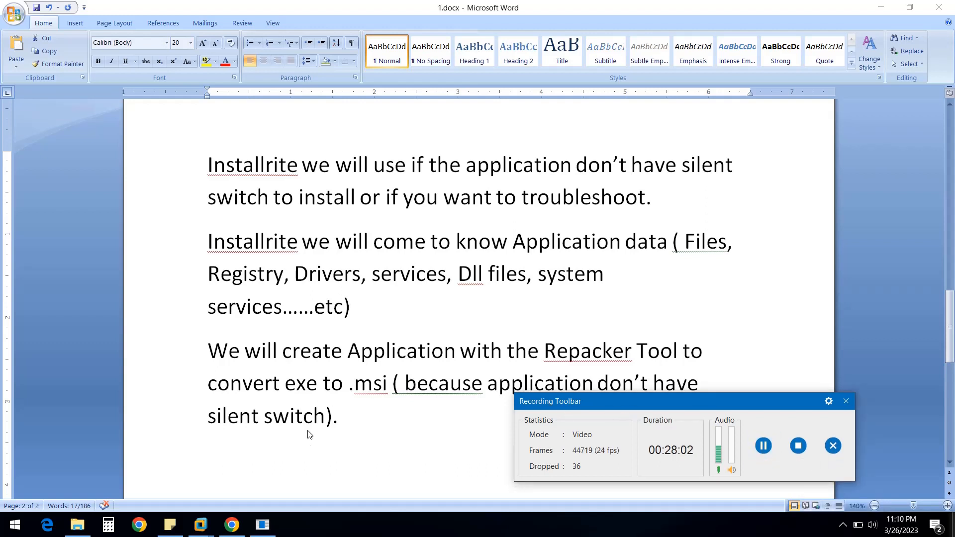
{"action": "mouse_move", "coordinate": [200, 525]}
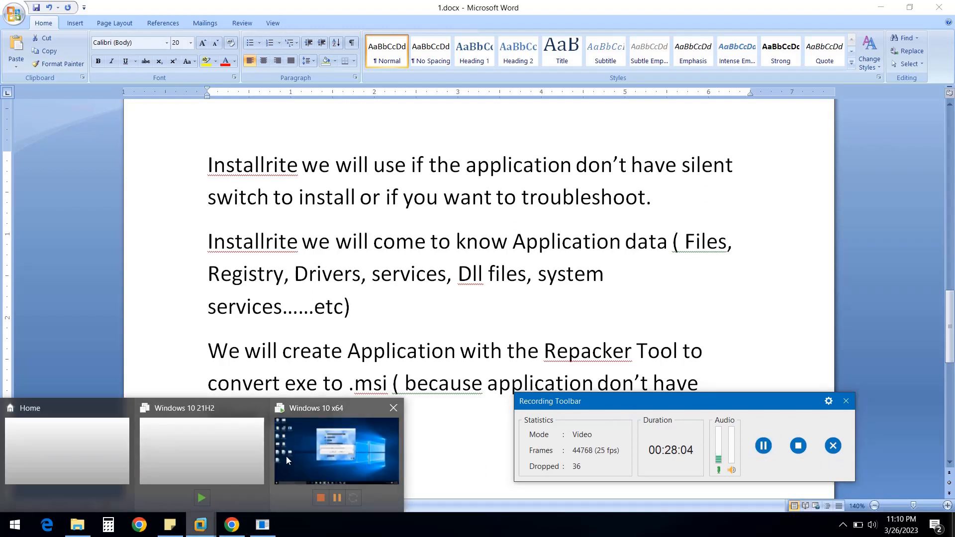
{"action": "left_click", "coordinate": [286, 457]}
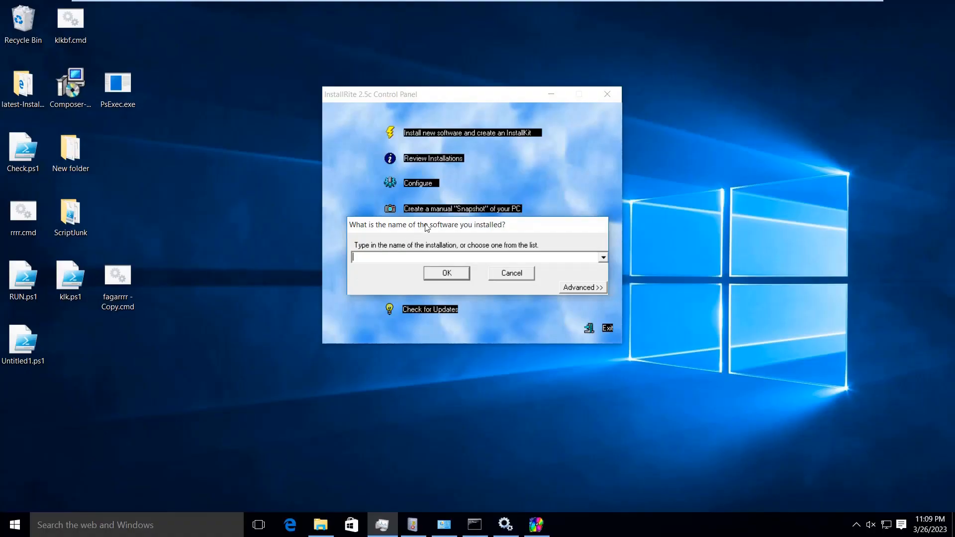
Save the analysed installation under the name Mitkexsnap and open the installation review in a maximized window.
{"action": "left_click_drag", "start_coordinate": [427, 227], "coordinate": [153, 178]}
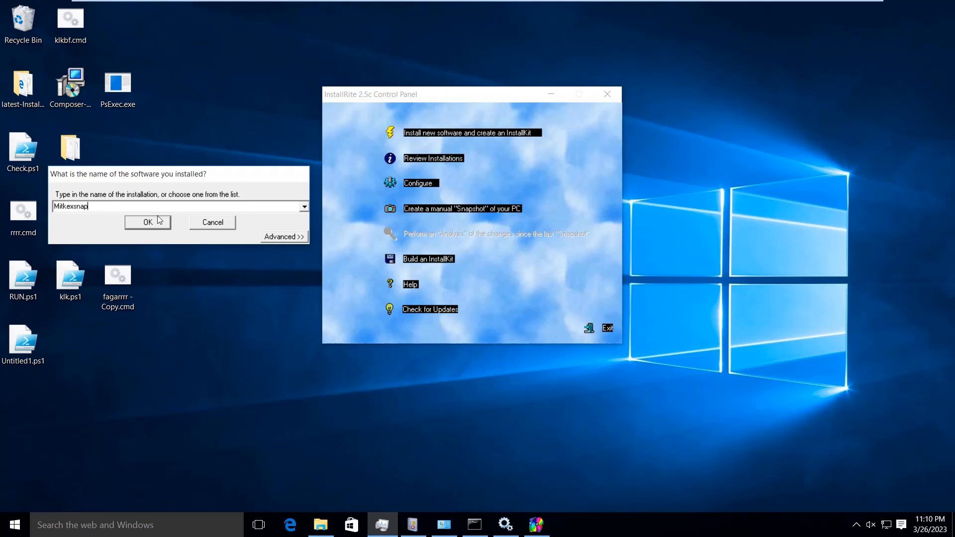
{"action": "left_click", "coordinate": [156, 221]}
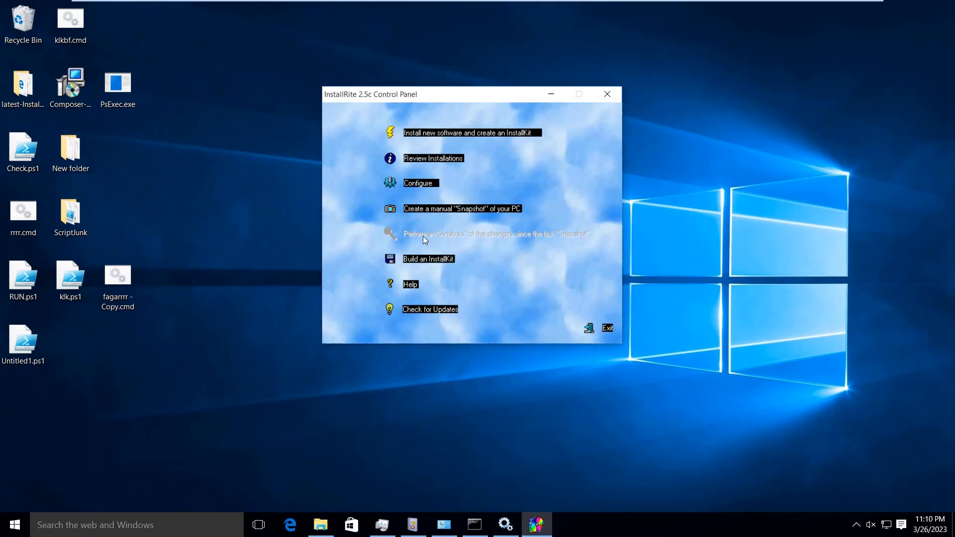
{"action": "left_click", "coordinate": [426, 159]}
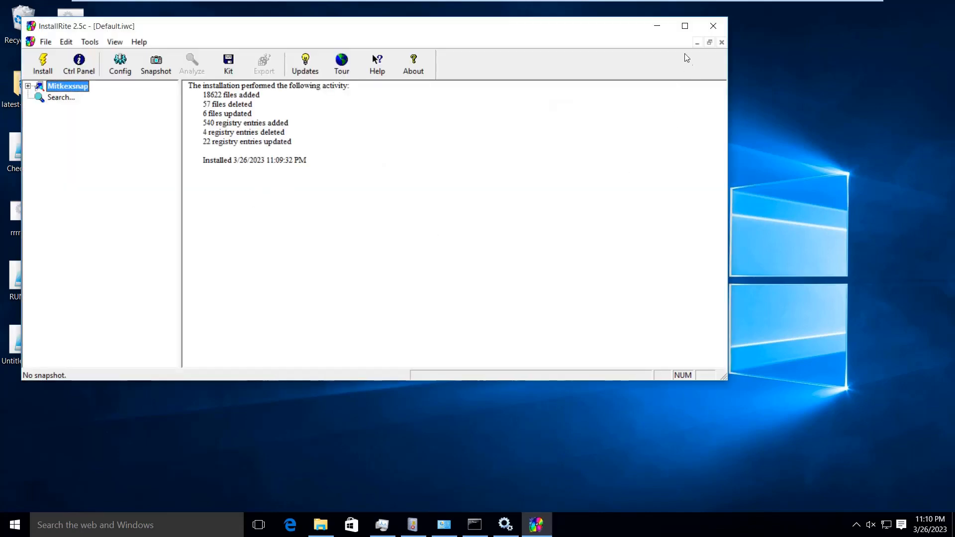
{"action": "left_click", "coordinate": [684, 25]}
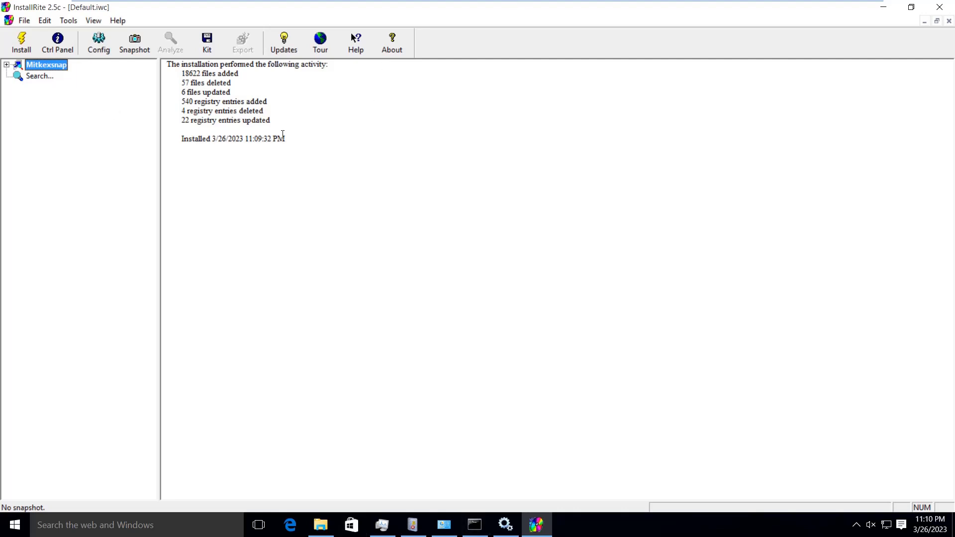
Expand the Mitkexsnap results to show the file change categories and the registry change categories.
{"action": "left_click", "coordinate": [6, 65]}
{"action": "left_click", "coordinate": [19, 77]}
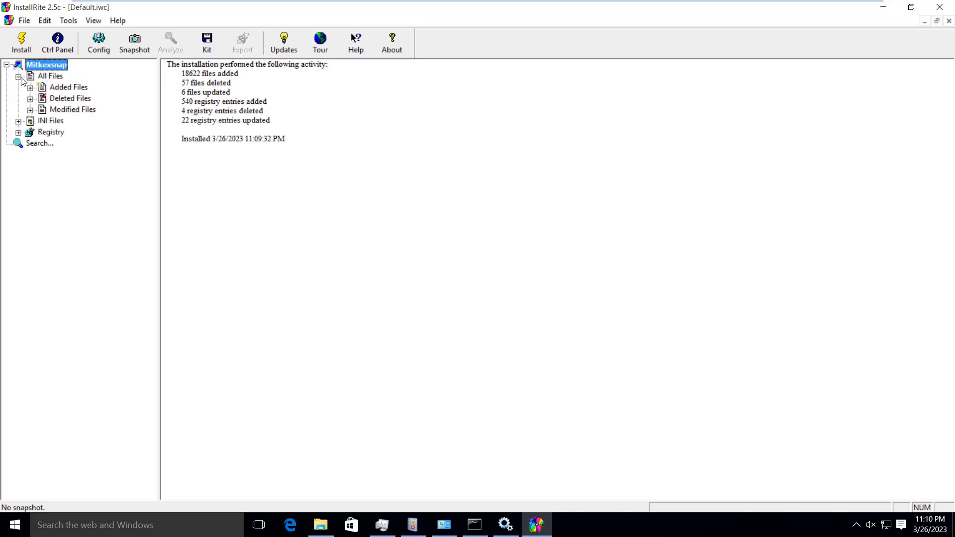
{"action": "left_click", "coordinate": [17, 133]}
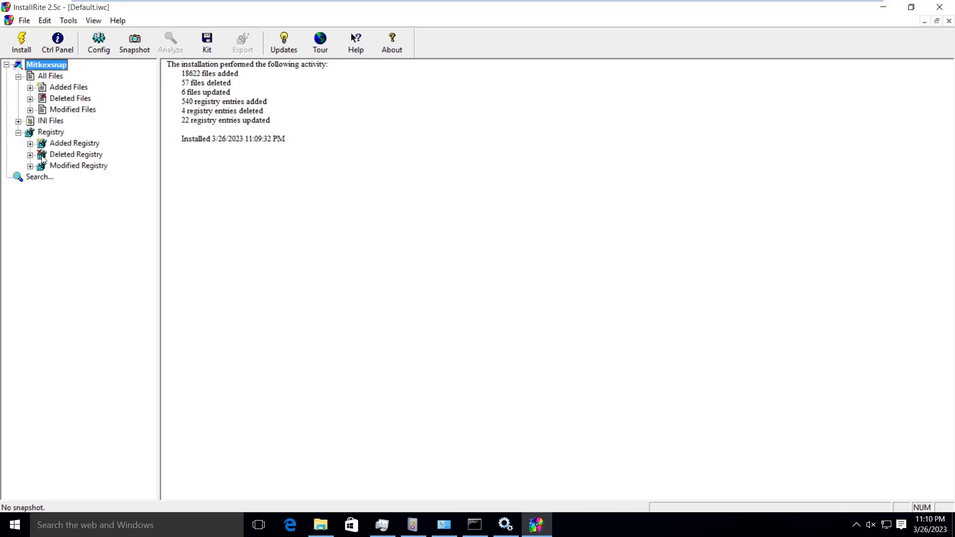
Browse the added files down to C:\Program Files\MiKTeX and list its subfolders.
{"action": "left_click", "coordinate": [30, 88]}
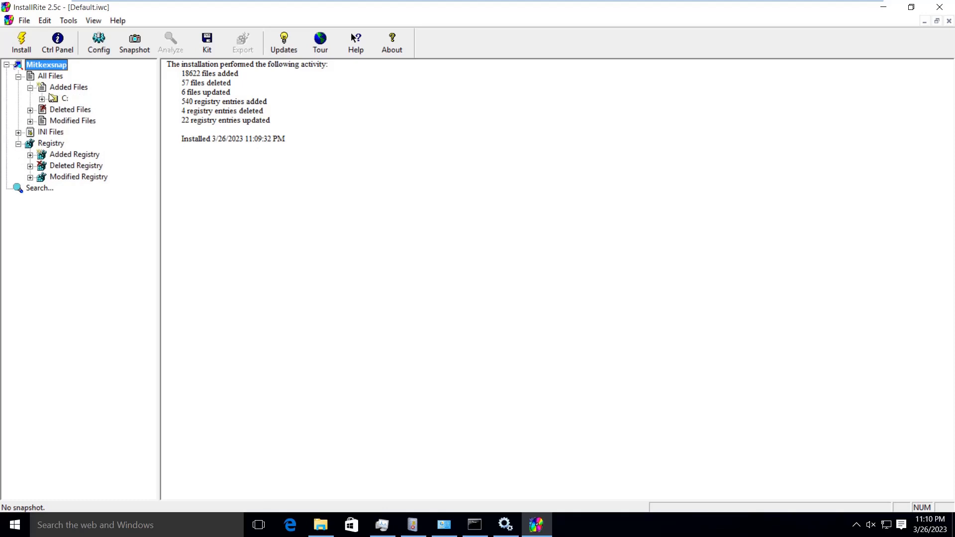
{"action": "left_click", "coordinate": [42, 99]}
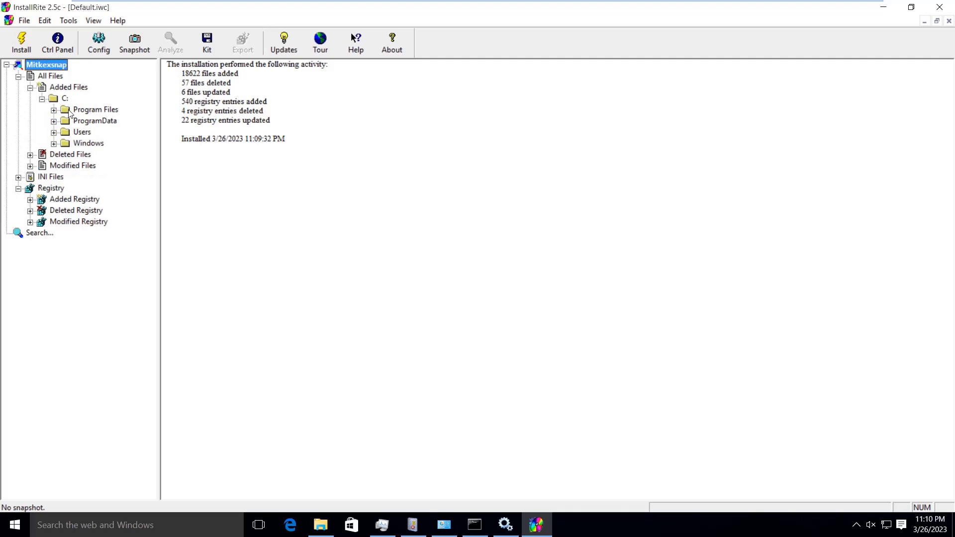
{"action": "left_click", "coordinate": [53, 110]}
{"action": "left_click", "coordinate": [85, 111]}
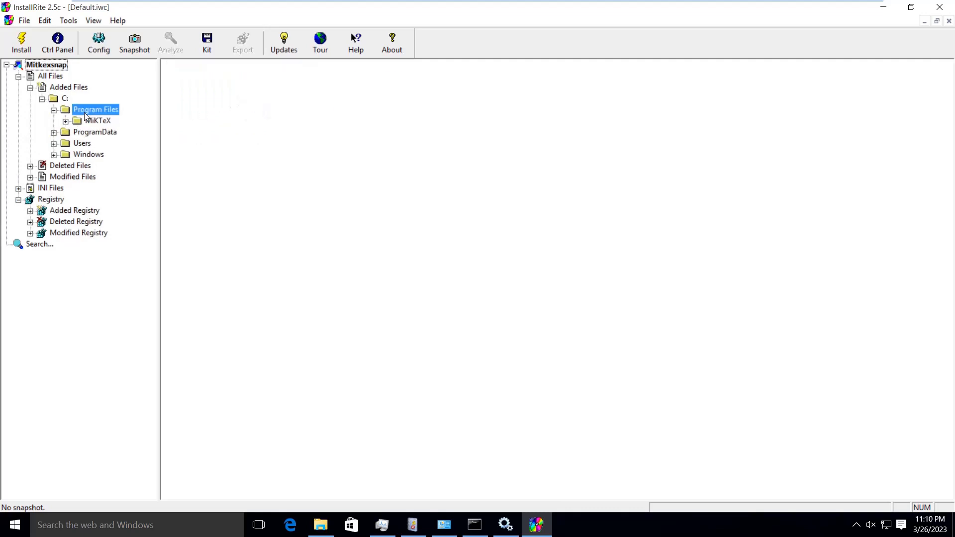
{"action": "left_click", "coordinate": [86, 121]}
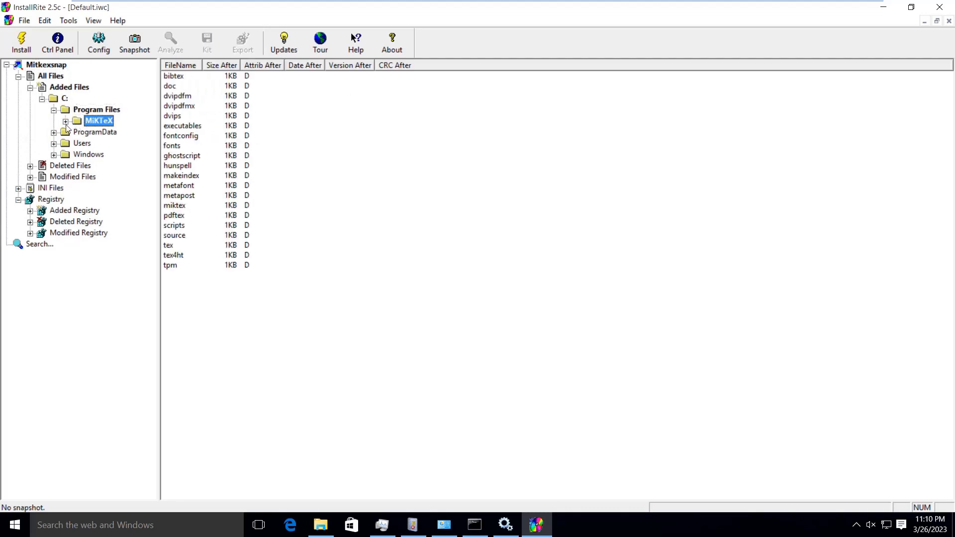
{"action": "left_click", "coordinate": [65, 121]}
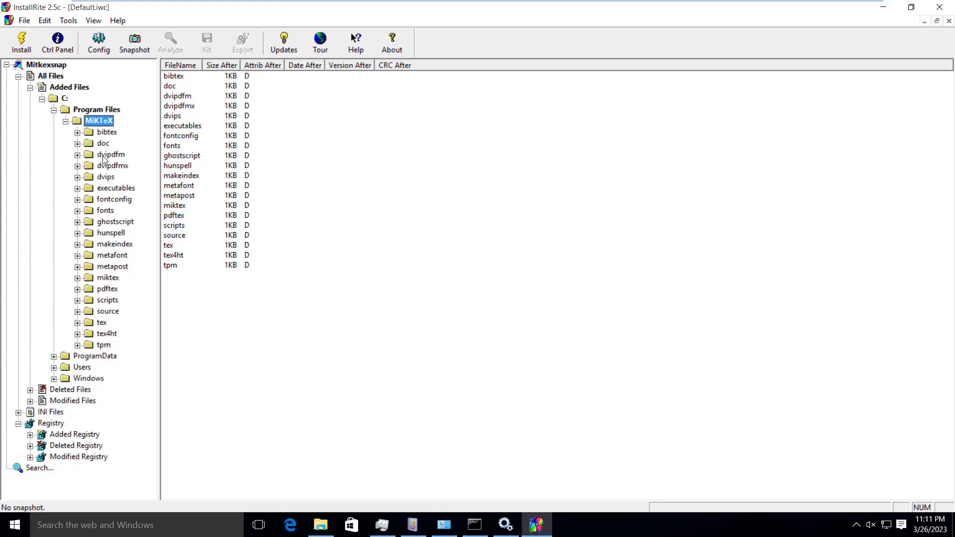
Examine the added bibtex folder under MiKTeX, including its bib subfolder, and collapse the bibtex folder.
{"action": "left_click", "coordinate": [66, 122]}
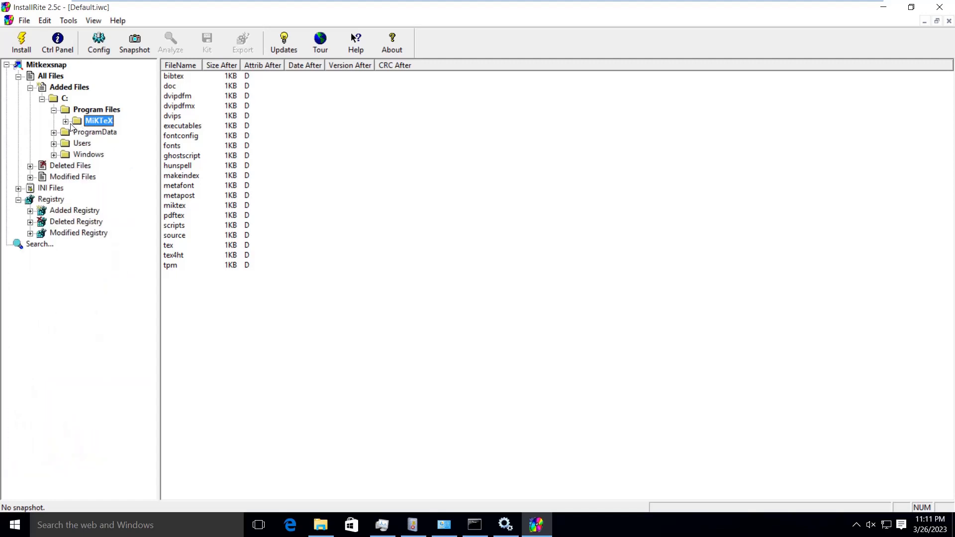
{"action": "left_click", "coordinate": [66, 122]}
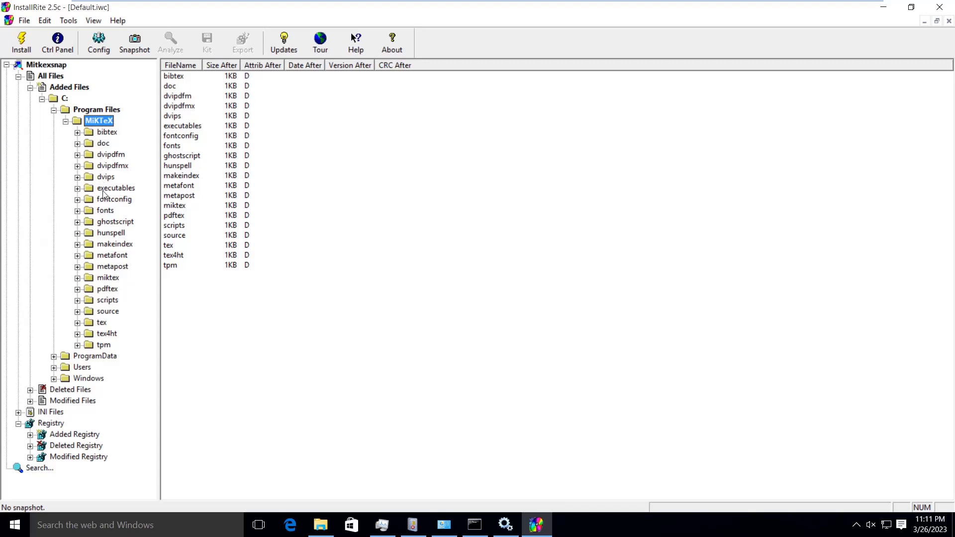
{"action": "left_click", "coordinate": [104, 133]}
{"action": "double_click", "coordinate": [104, 133]}
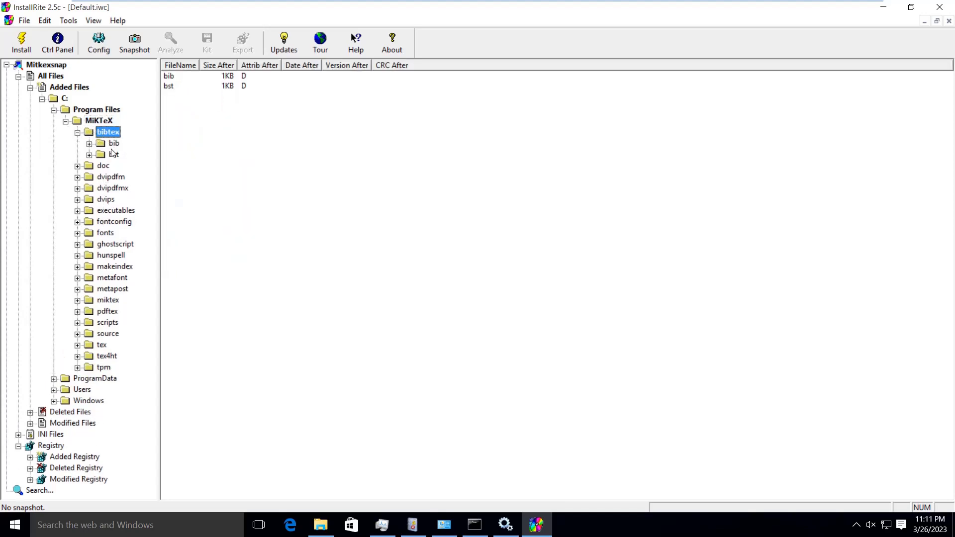
{"action": "left_click", "coordinate": [65, 121]}
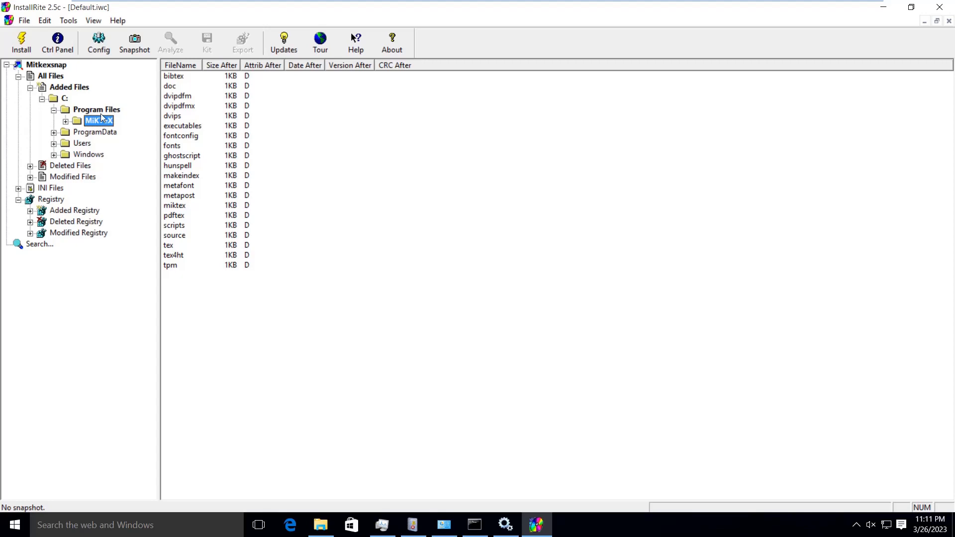
{"action": "left_click", "coordinate": [67, 121]}
{"action": "left_click", "coordinate": [113, 143]}
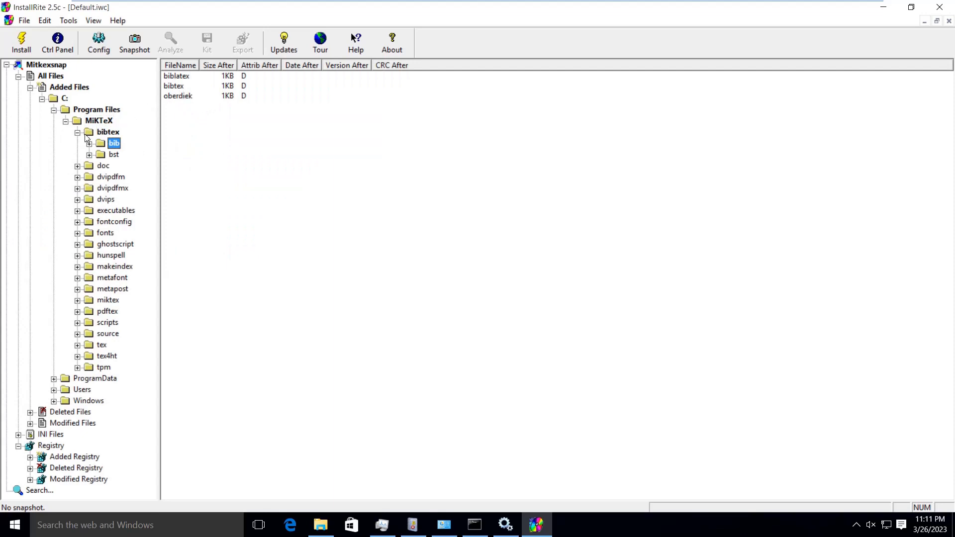
{"action": "left_click", "coordinate": [78, 133]}
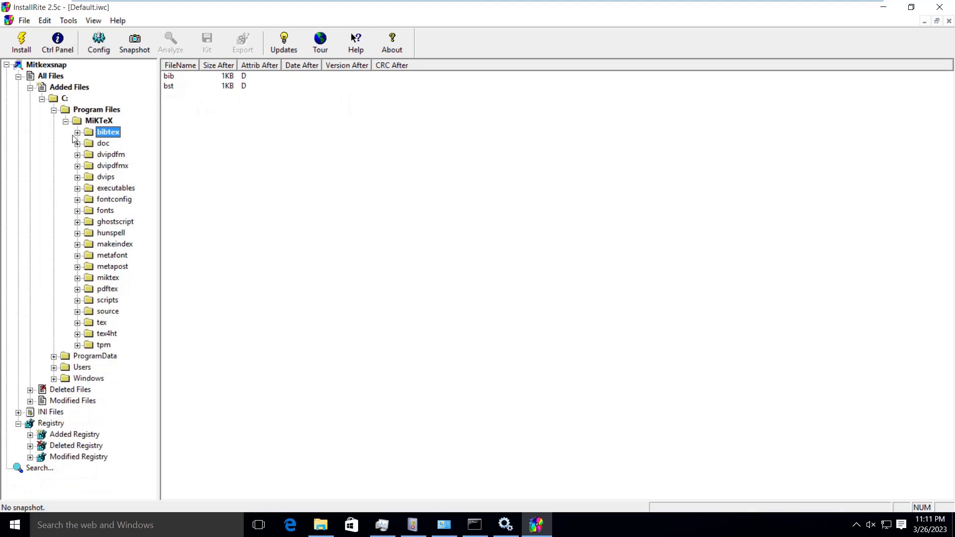
Collapse the Program Files MiKTeX folder and examine the fonts and fontconfig folders added under ProgramData\MiKTeX, including the cache contents.
{"action": "left_click", "coordinate": [67, 122]}
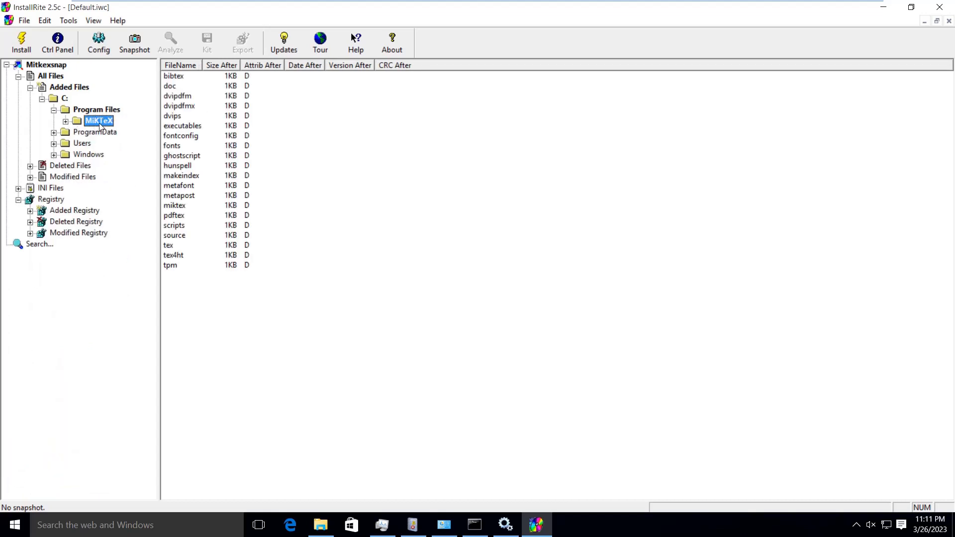
{"action": "left_click", "coordinate": [54, 133]}
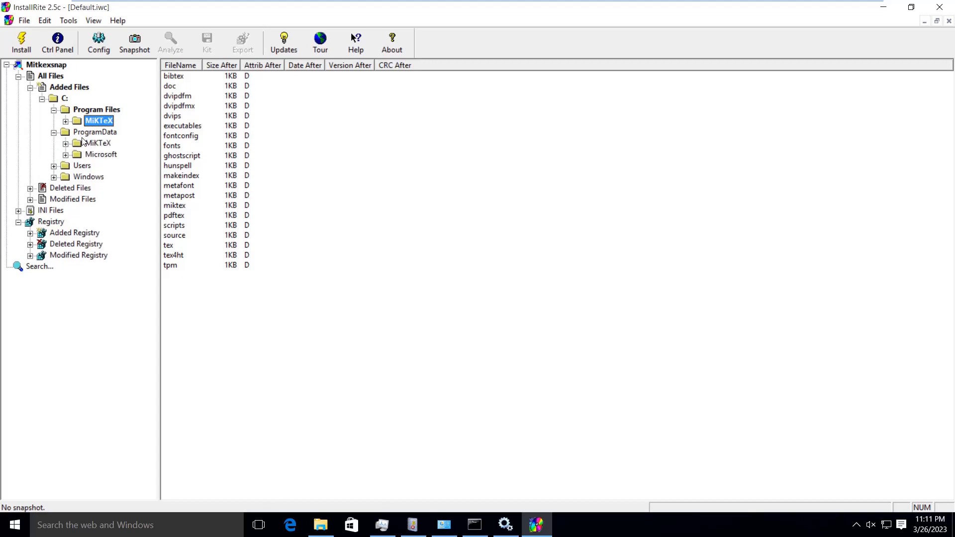
{"action": "left_click", "coordinate": [65, 144]}
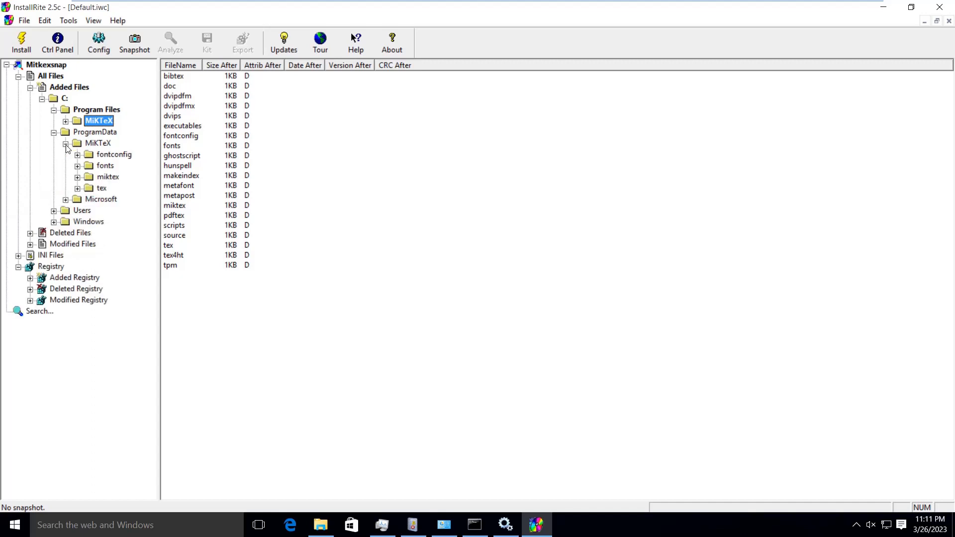
{"action": "left_click", "coordinate": [77, 167]}
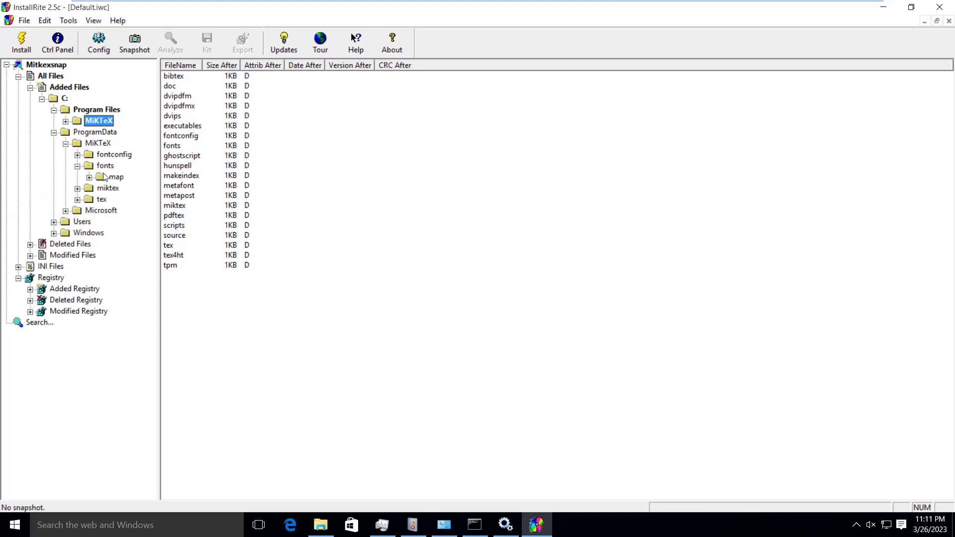
{"action": "left_click", "coordinate": [113, 177]}
{"action": "left_click", "coordinate": [99, 157]}
{"action": "double_click", "coordinate": [98, 156]}
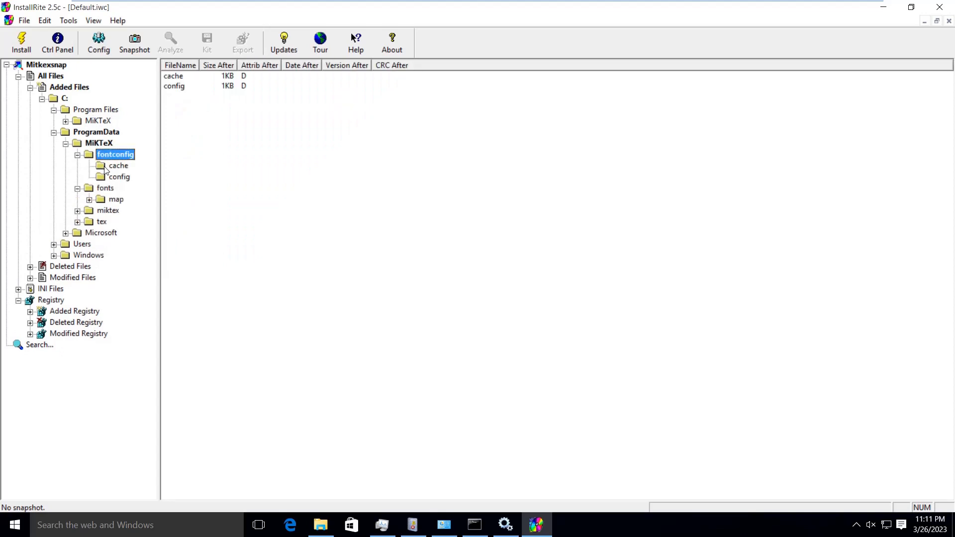
{"action": "left_click", "coordinate": [115, 168]}
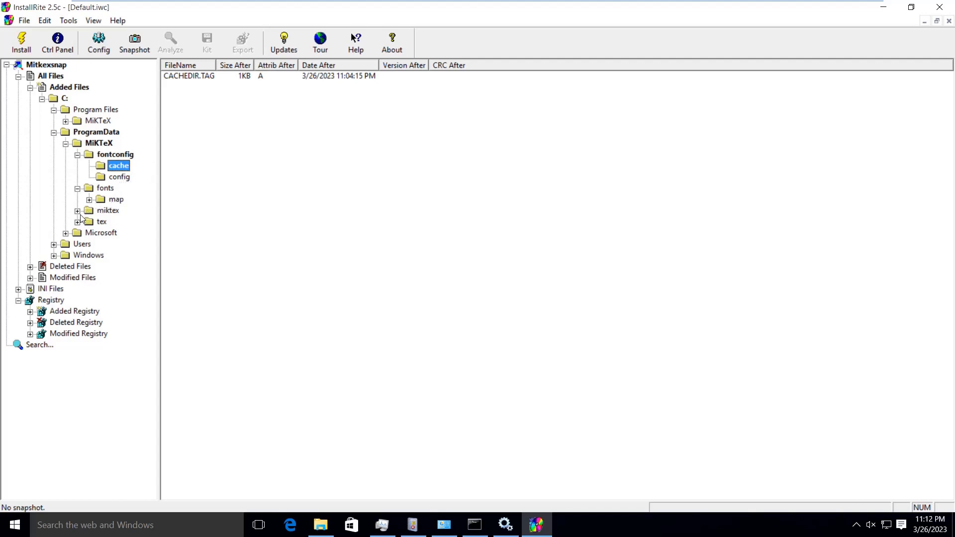
List the subfolders of miktex under ProgramData\MiKTeX, review that MiKTeX folder's contents, and collapse it.
{"action": "left_click", "coordinate": [78, 211]}
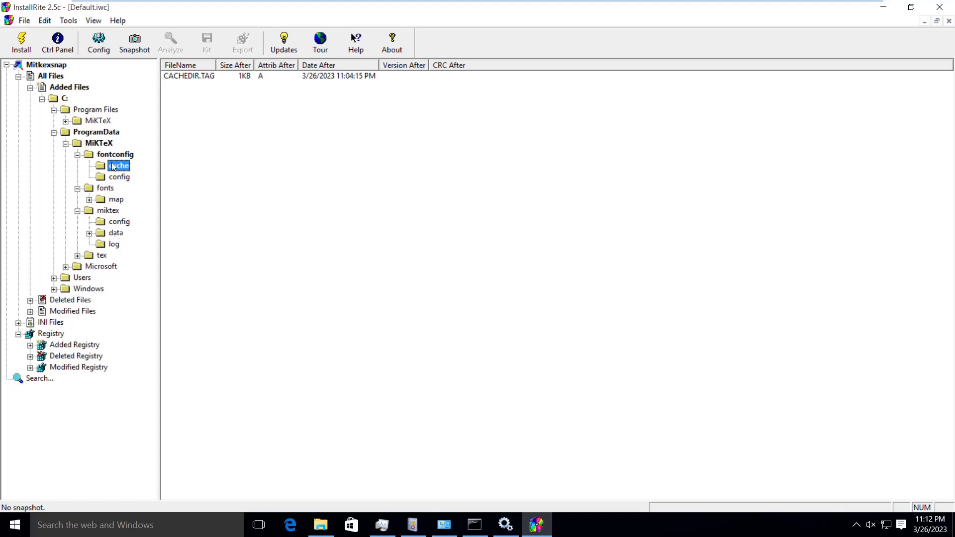
{"action": "left_click", "coordinate": [66, 144]}
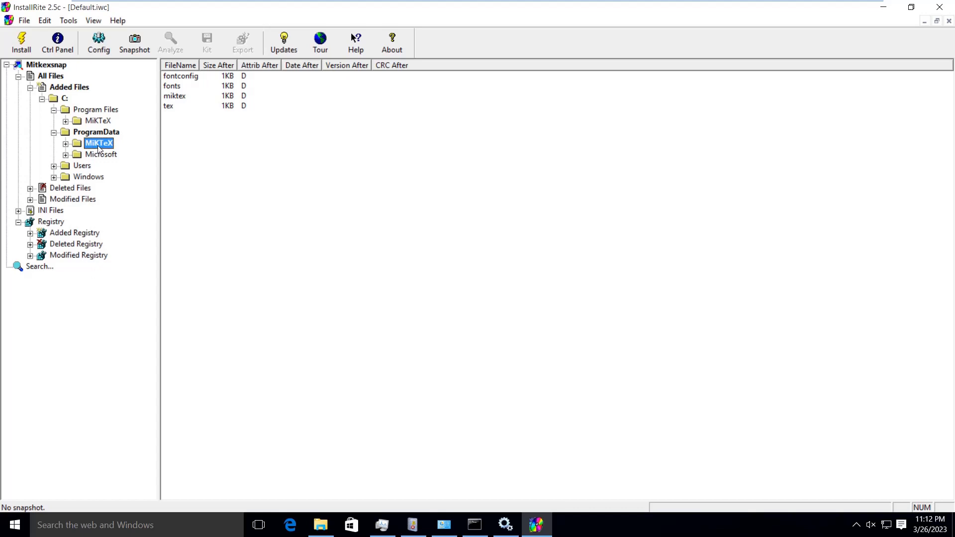
{"action": "left_click", "coordinate": [66, 143]}
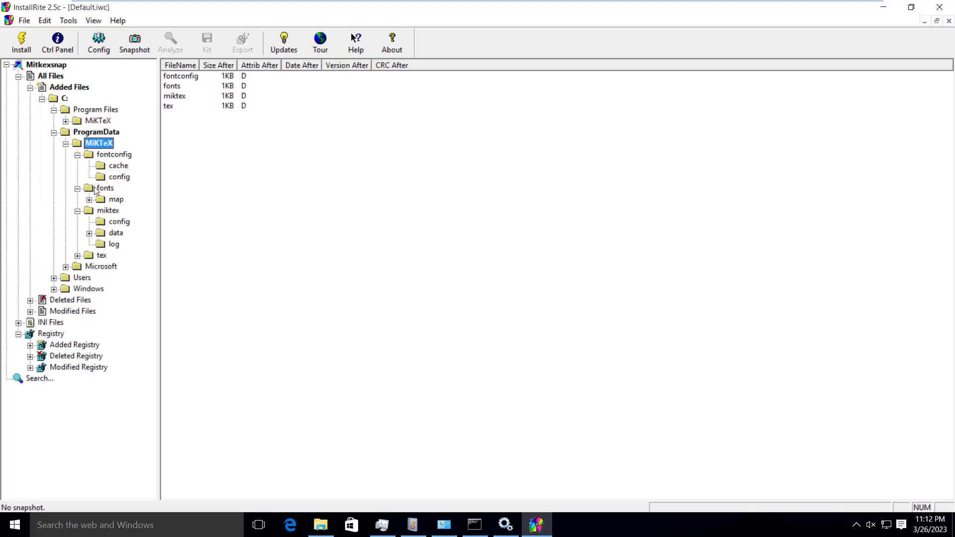
{"action": "left_click", "coordinate": [66, 144]}
Examine the added Users\All Users folder and the subfolders of its MiKTeX folder.
{"action": "left_click", "coordinate": [54, 166]}
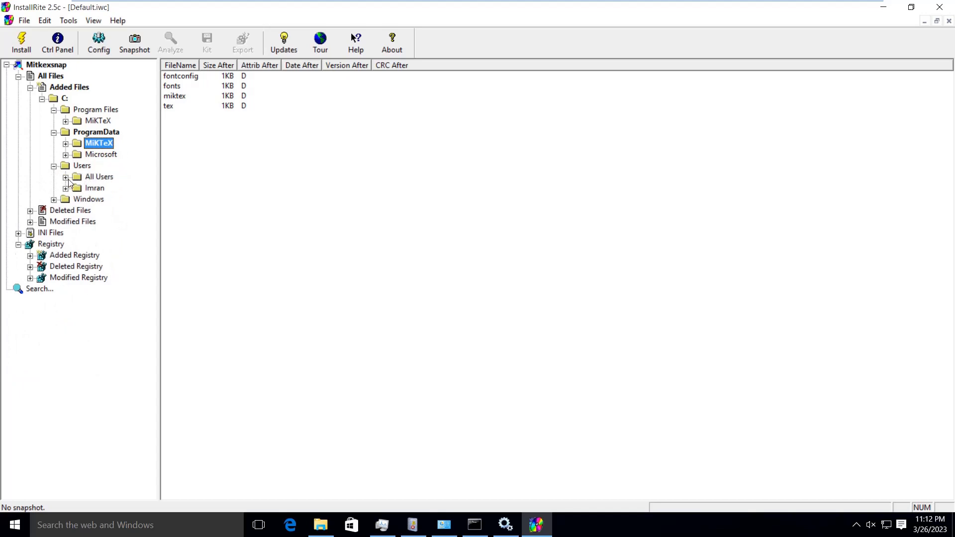
{"action": "left_click", "coordinate": [66, 177]}
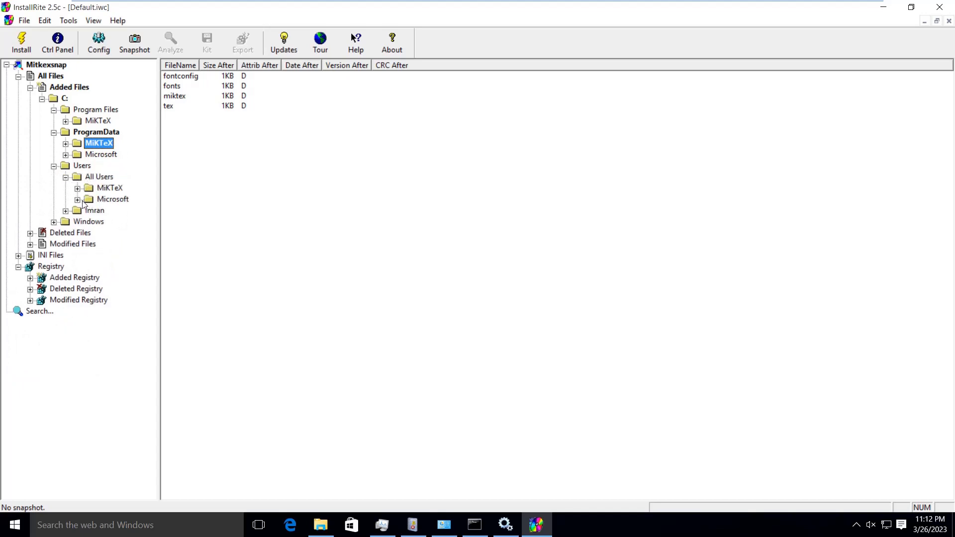
{"action": "left_click", "coordinate": [99, 180]}
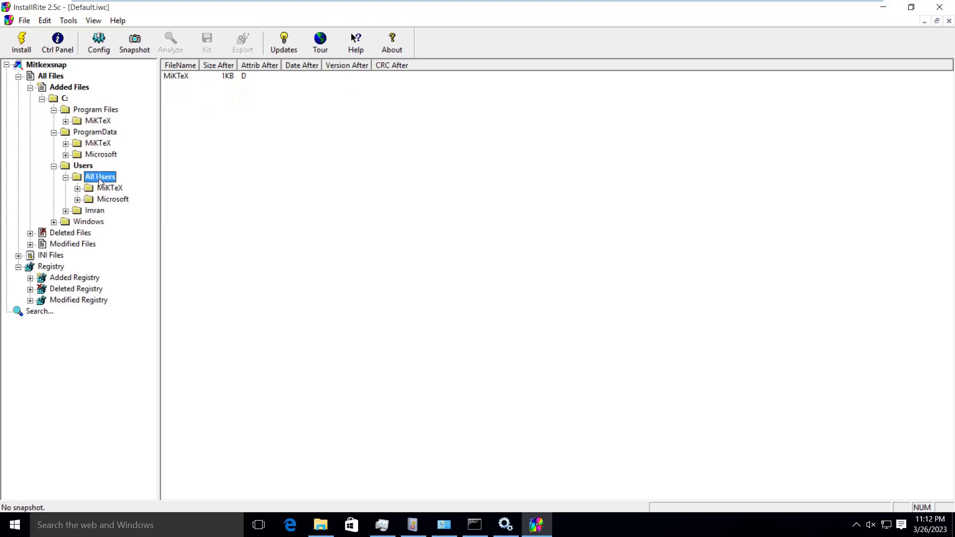
{"action": "left_click", "coordinate": [77, 189]}
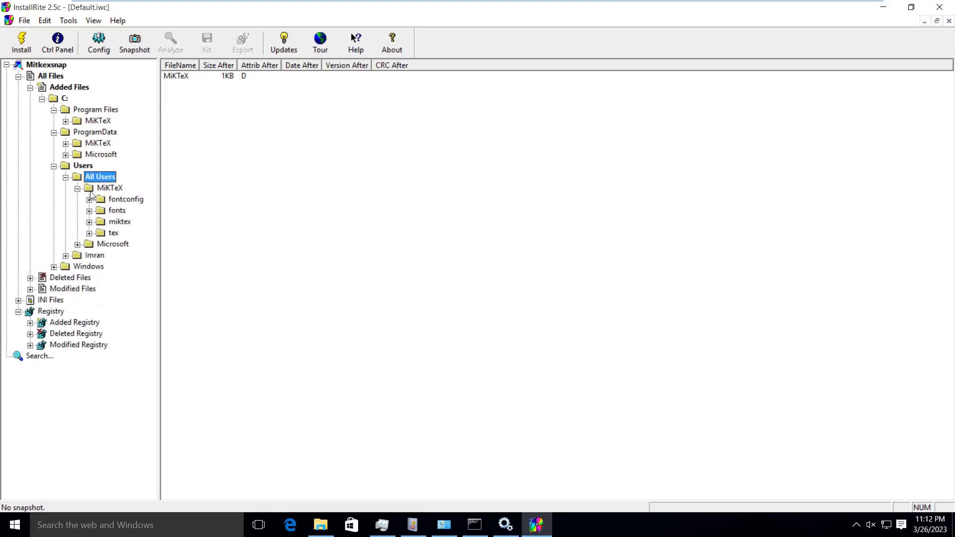
{"action": "left_click", "coordinate": [78, 189]}
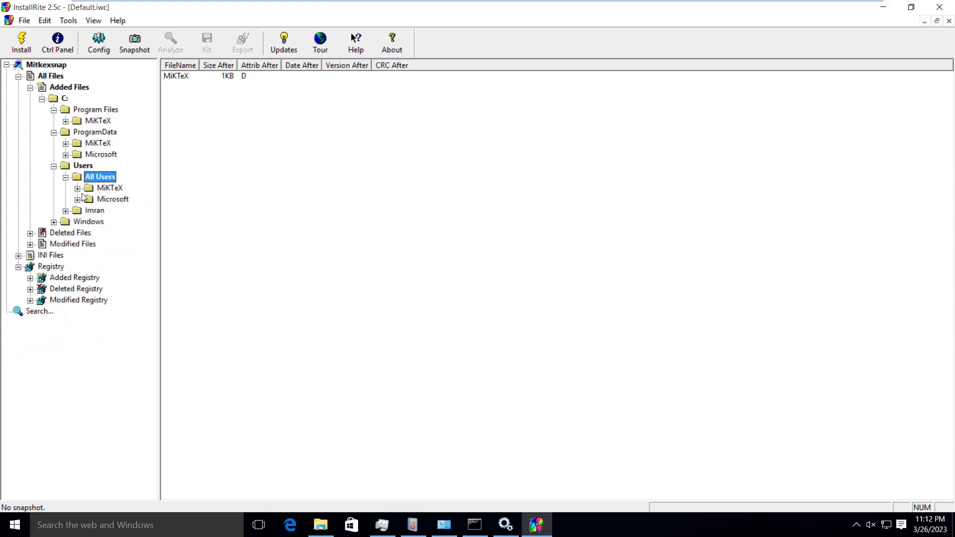
Browse All Users\Microsoft\Windows\Start Menu\Programs and list the shortcuts in its MiKTeX folder.
{"action": "left_click", "coordinate": [77, 200]}
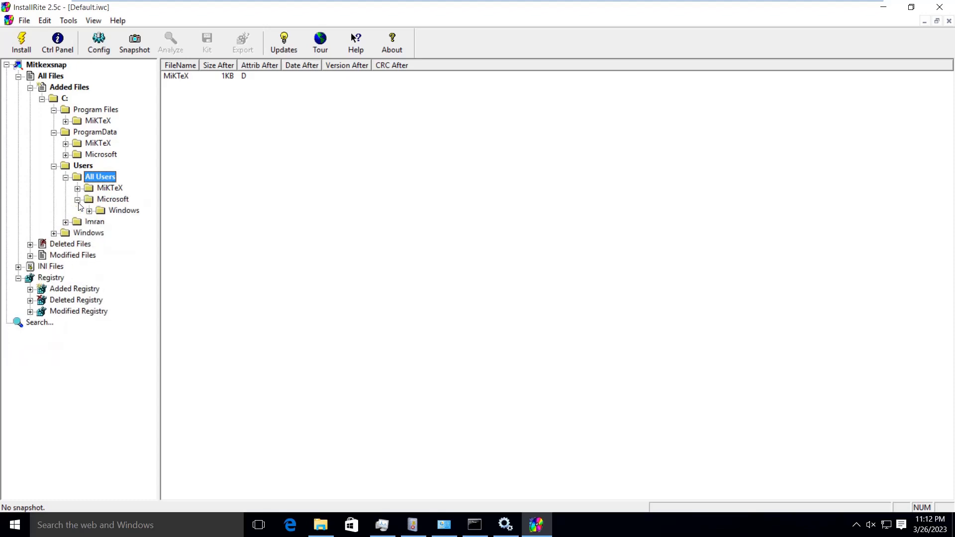
{"action": "left_click", "coordinate": [89, 211]}
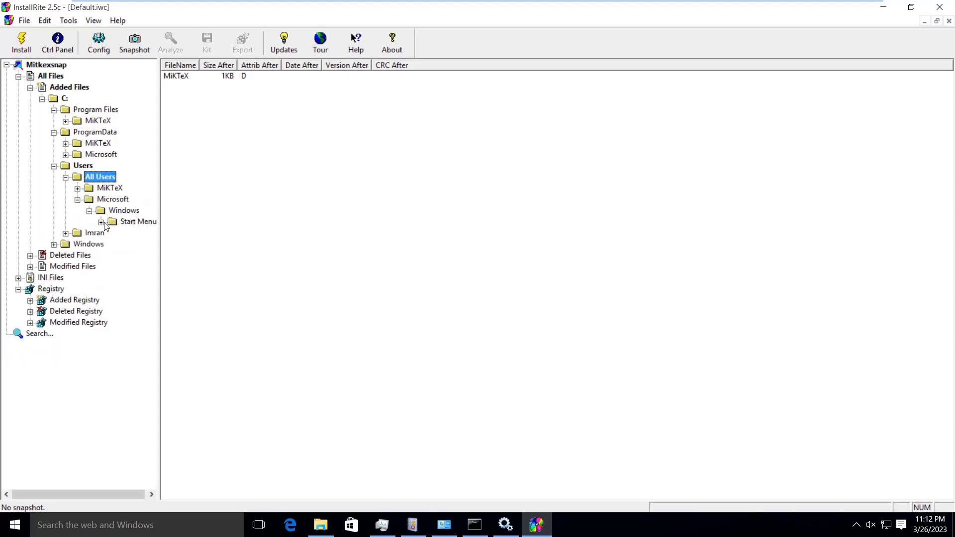
{"action": "left_click", "coordinate": [101, 223]}
{"action": "left_click", "coordinate": [134, 234]}
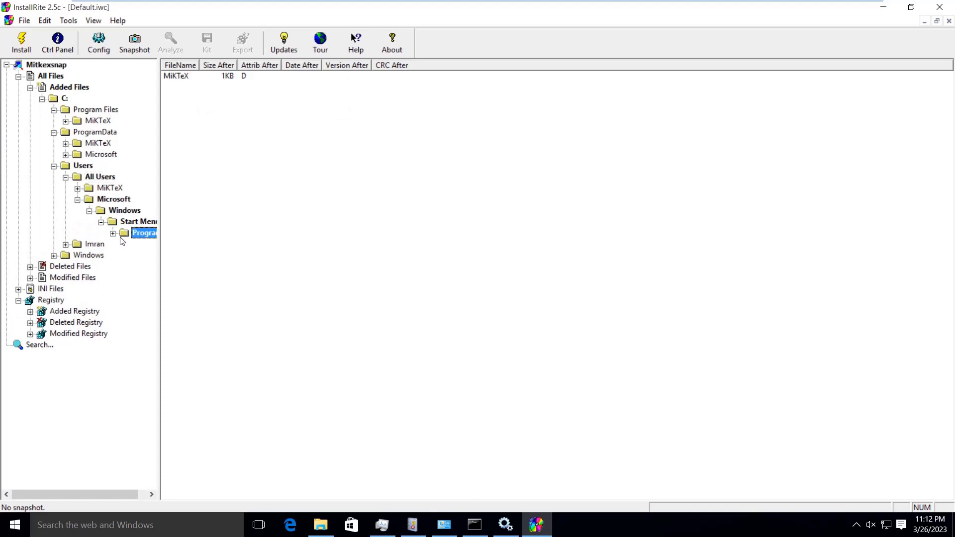
{"action": "left_click", "coordinate": [114, 234]}
{"action": "left_click", "coordinate": [147, 244]}
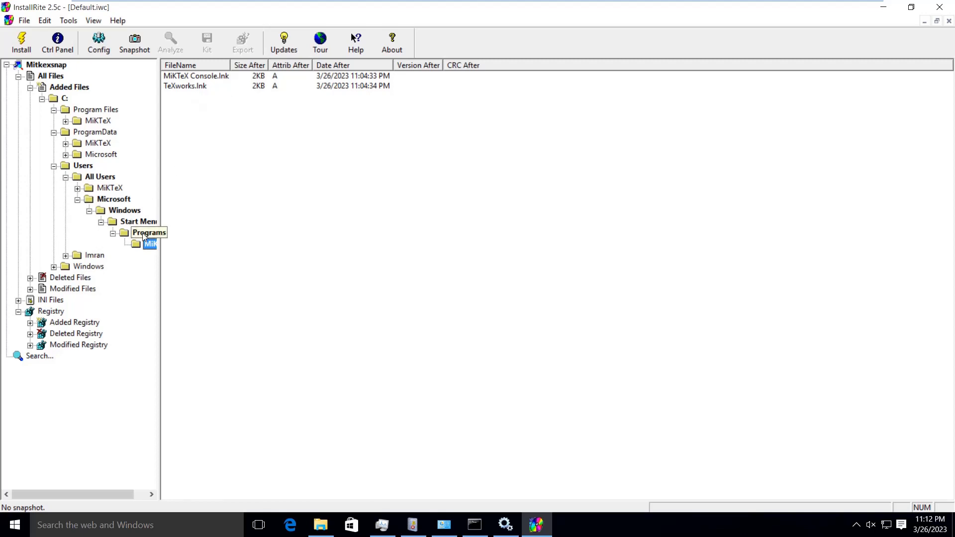
Collapse the All Users branch and recheck the subfolders added under Program Files\MiKTeX.
{"action": "left_click", "coordinate": [101, 222]}
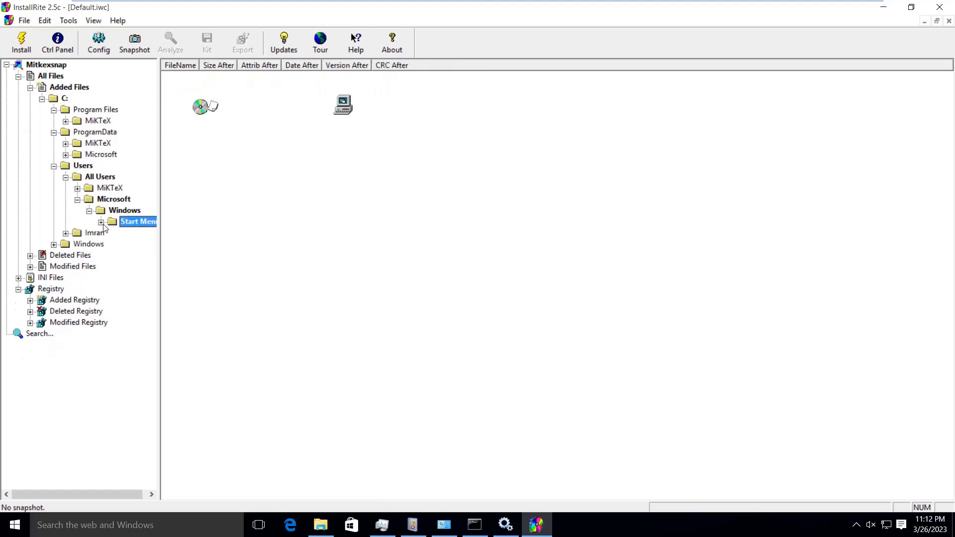
{"action": "left_click", "coordinate": [78, 200]}
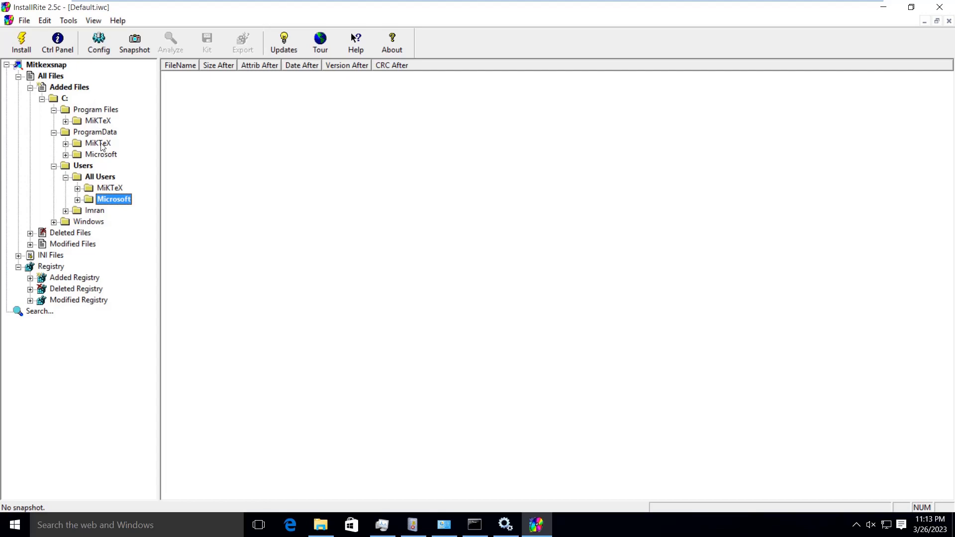
{"action": "left_click", "coordinate": [66, 178]}
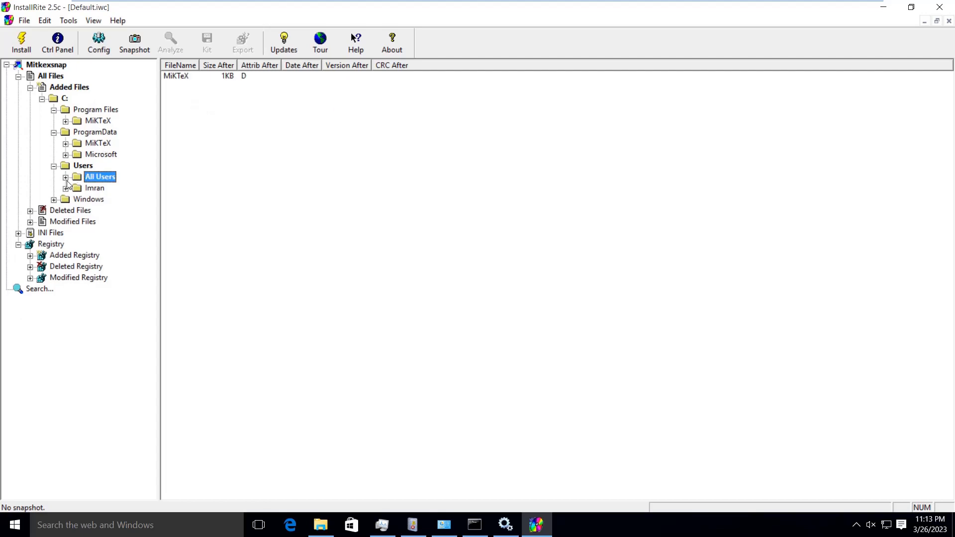
{"action": "left_click", "coordinate": [67, 122]}
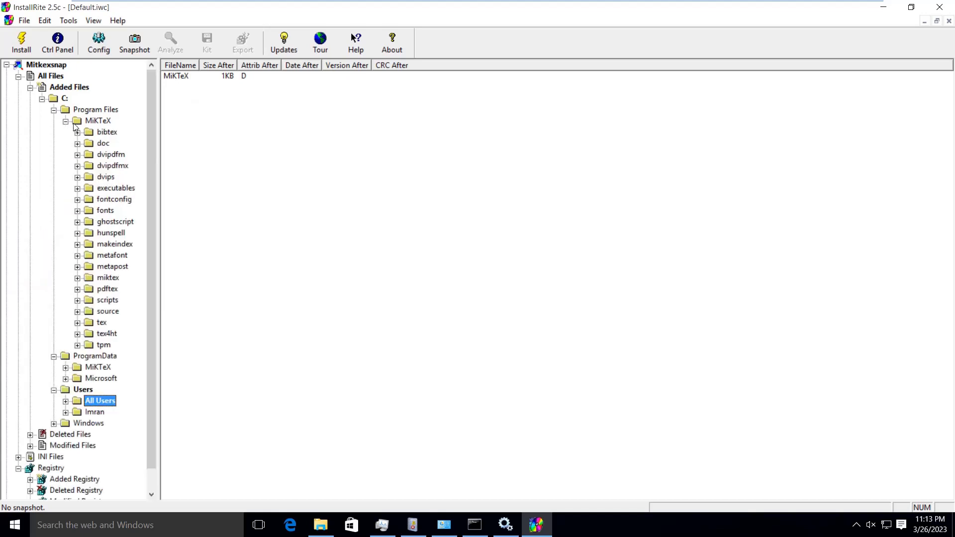
{"action": "left_click", "coordinate": [66, 122]}
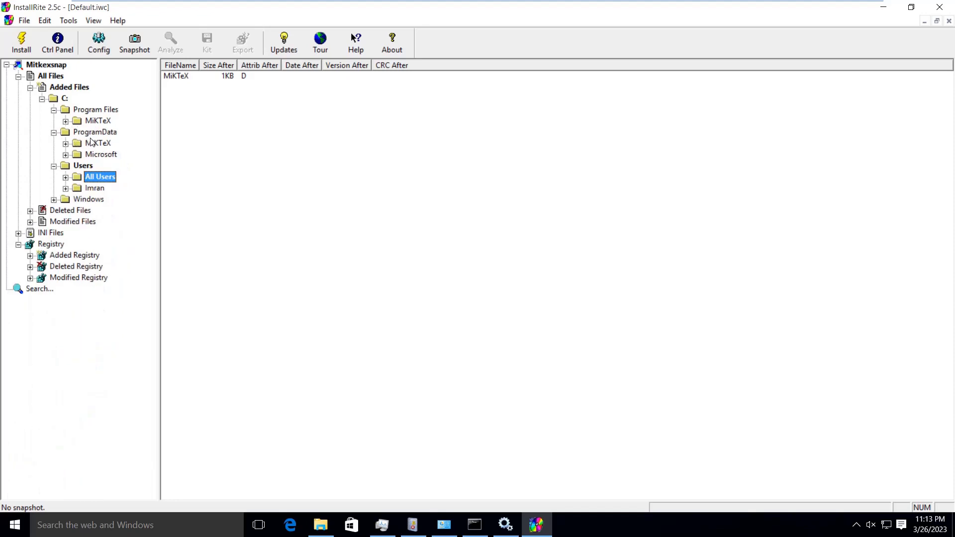
Browse the personal user profile to AppData\Local\Microsoft\Windows\Caches, list its files, and widen the folder tree to show full names.
{"action": "left_click", "coordinate": [66, 188]}
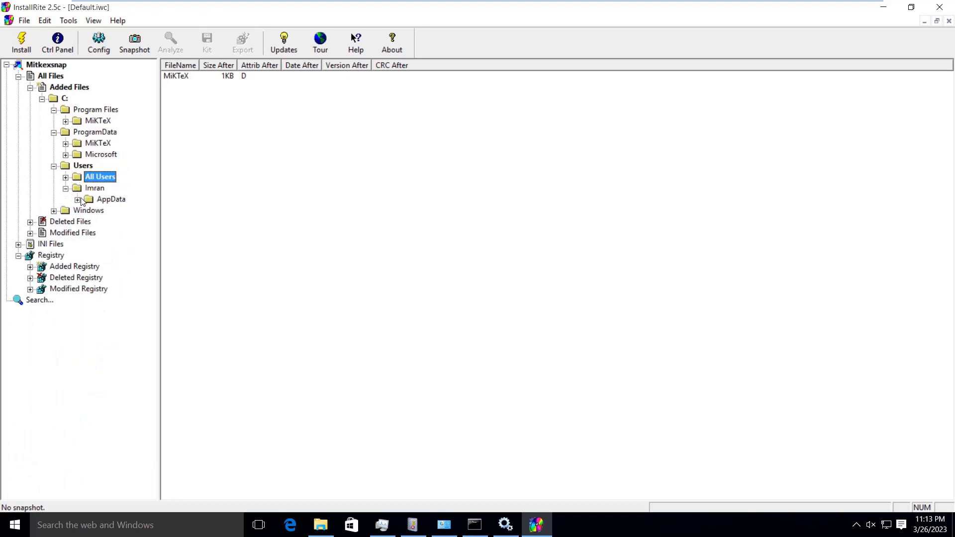
{"action": "left_click", "coordinate": [78, 200]}
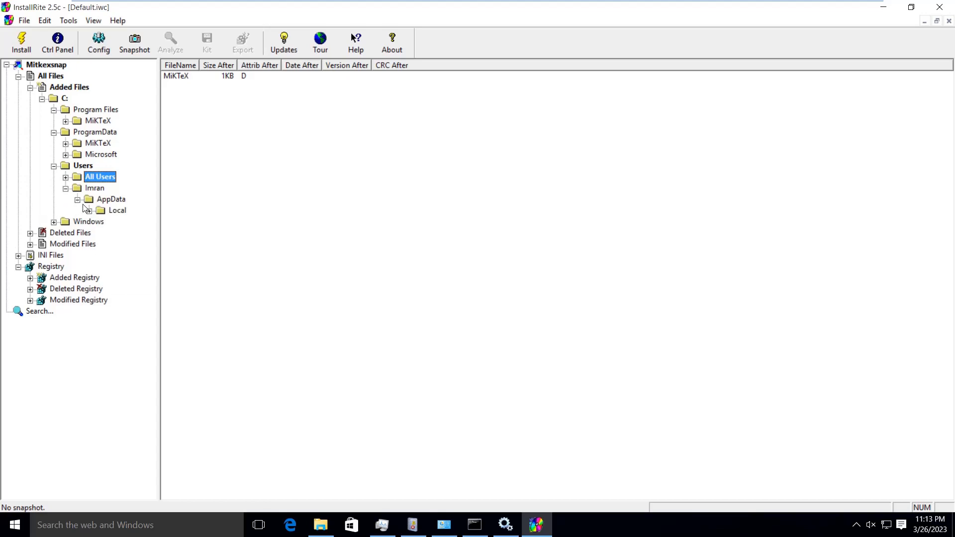
{"action": "left_click", "coordinate": [112, 212]}
{"action": "left_click", "coordinate": [90, 211]}
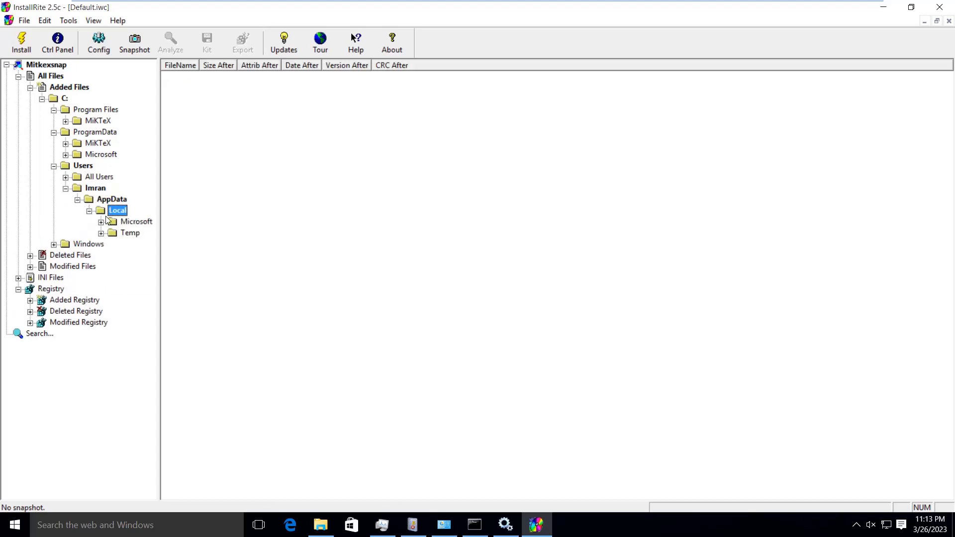
{"action": "left_click", "coordinate": [129, 224]}
{"action": "left_click", "coordinate": [103, 222]}
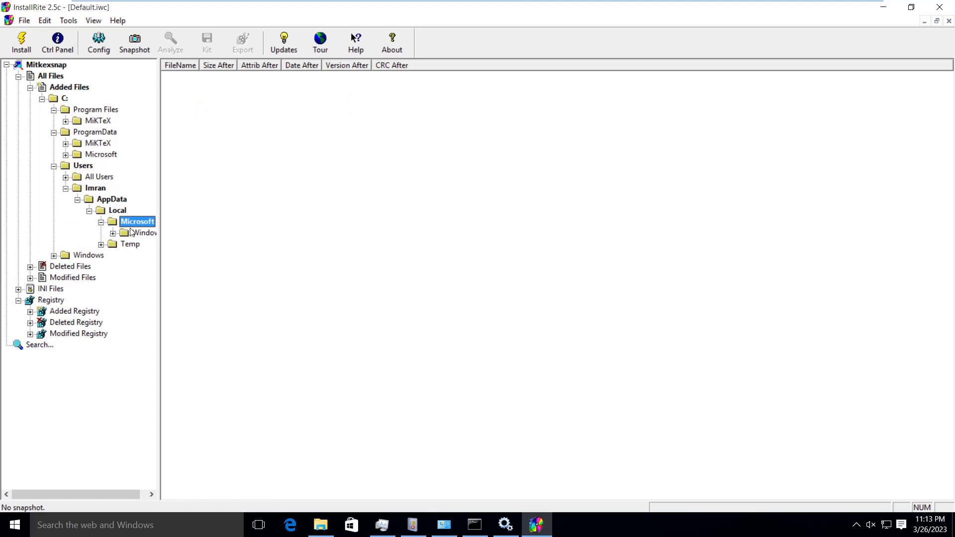
{"action": "left_click", "coordinate": [138, 235]}
{"action": "double_click", "coordinate": [139, 235]}
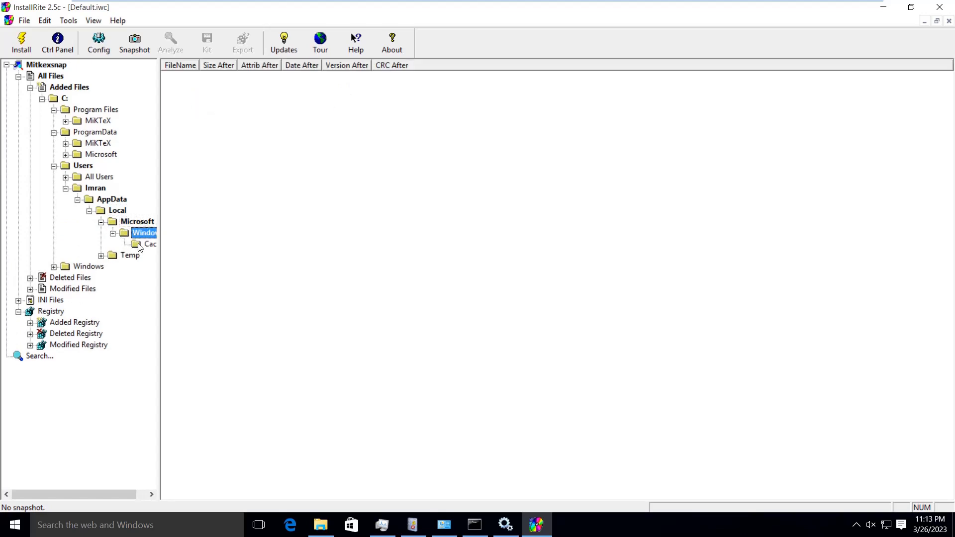
{"action": "left_click", "coordinate": [140, 244]}
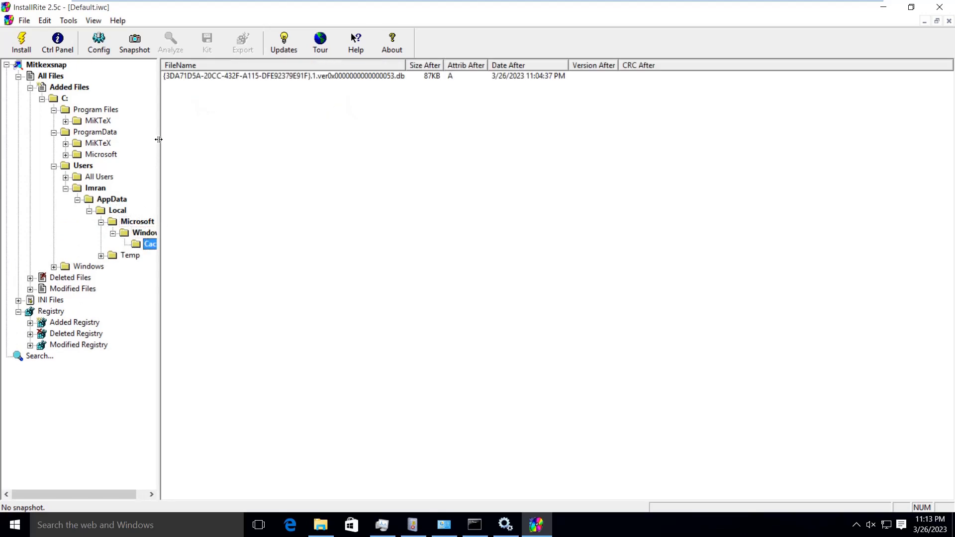
{"action": "left_click_drag", "start_coordinate": [158, 139], "coordinate": [202, 144]}
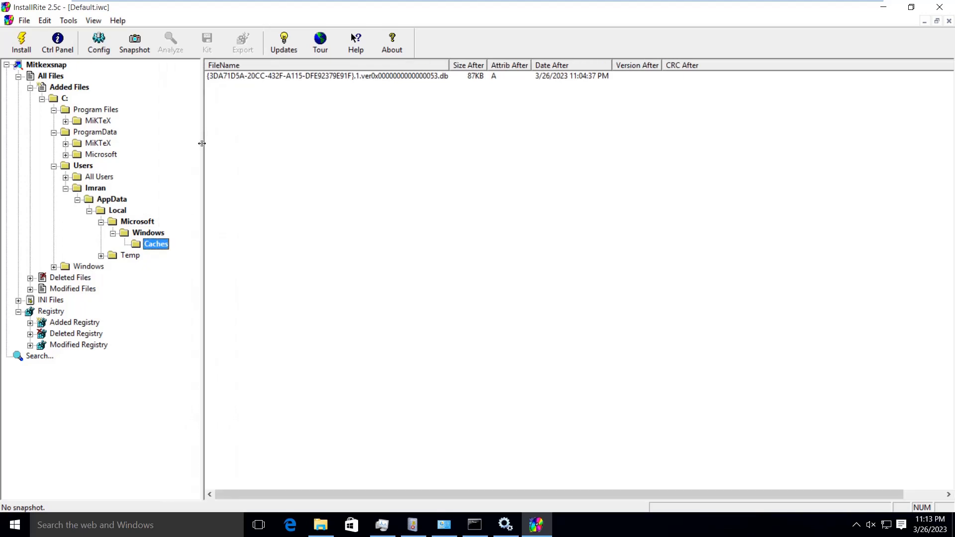
Examine the miktex folder under AppData\Local\Temp\mik59390, and return to the Windows\Caches folder.
{"action": "left_click", "coordinate": [101, 256]}
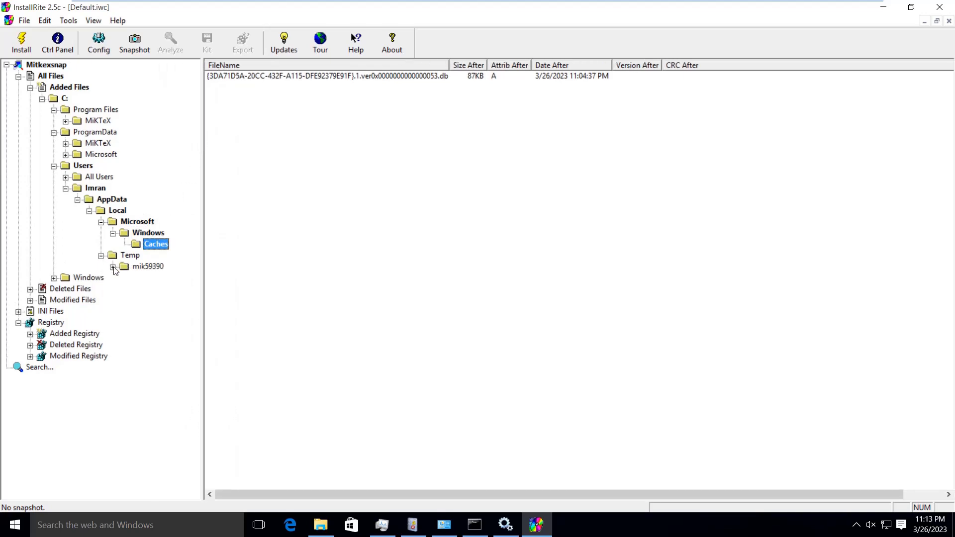
{"action": "left_click", "coordinate": [113, 267]}
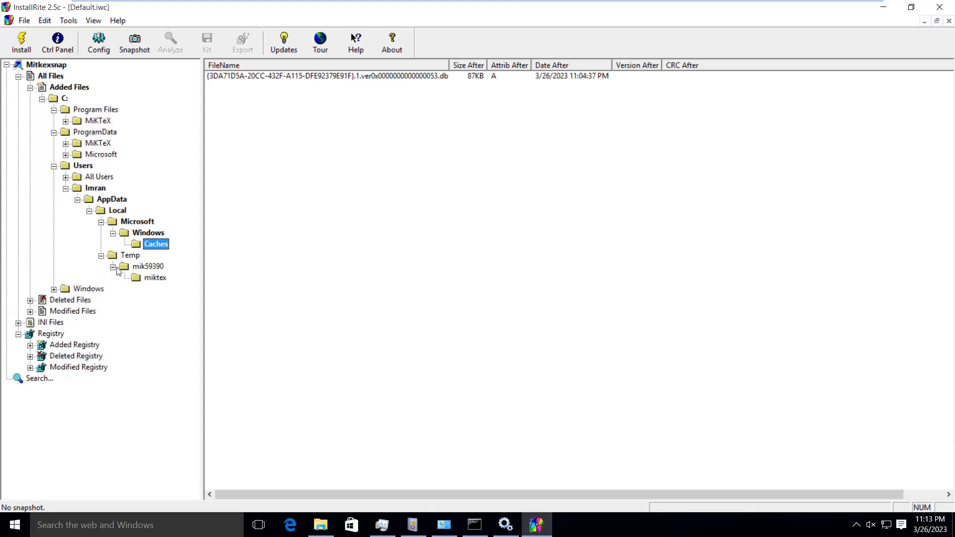
{"action": "left_click", "coordinate": [154, 279]}
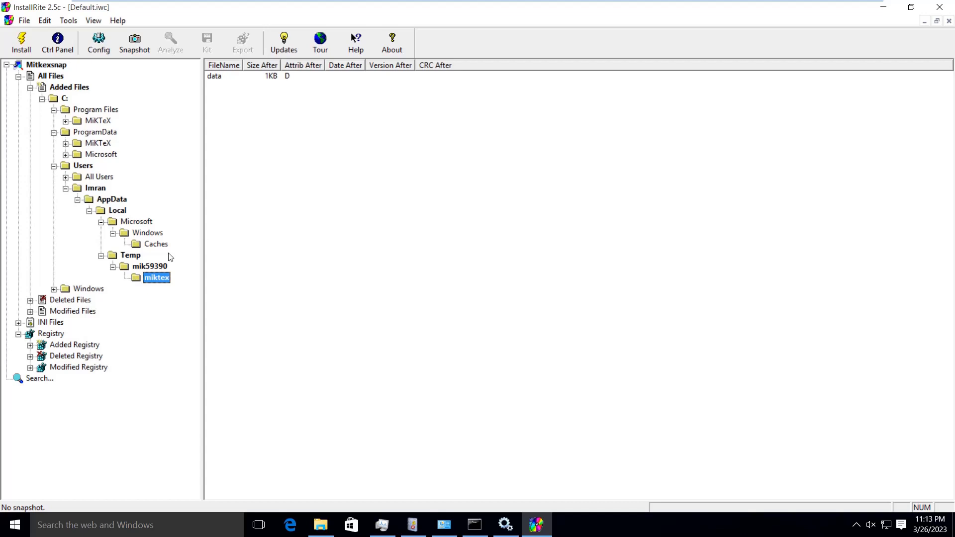
{"action": "left_click", "coordinate": [142, 234]}
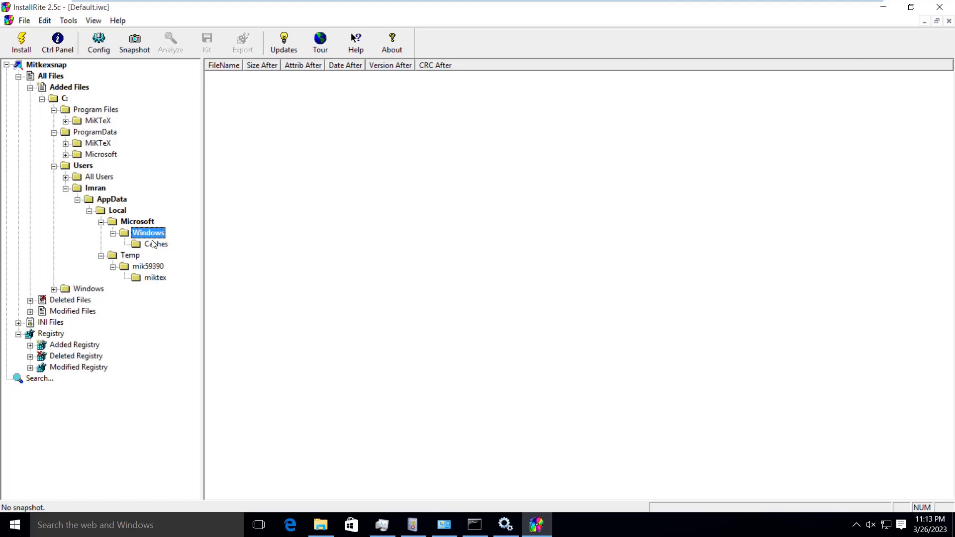
{"action": "left_click", "coordinate": [155, 244]}
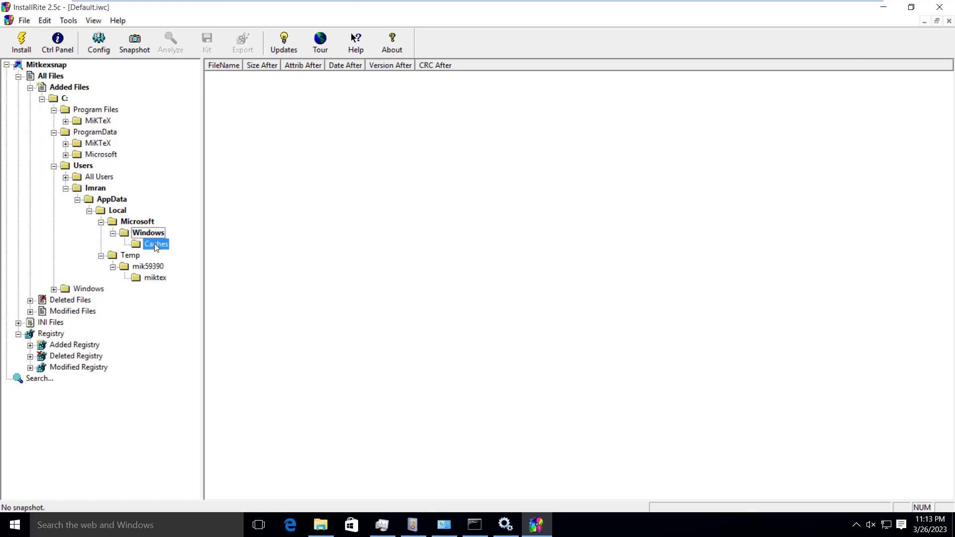
Recheck the added Temp\mik59390\miktex folder in the personal profile, and collapse the AppData\Local branch.
{"action": "left_click", "coordinate": [132, 257]}
{"action": "left_click", "coordinate": [139, 266]}
{"action": "left_click", "coordinate": [151, 277]}
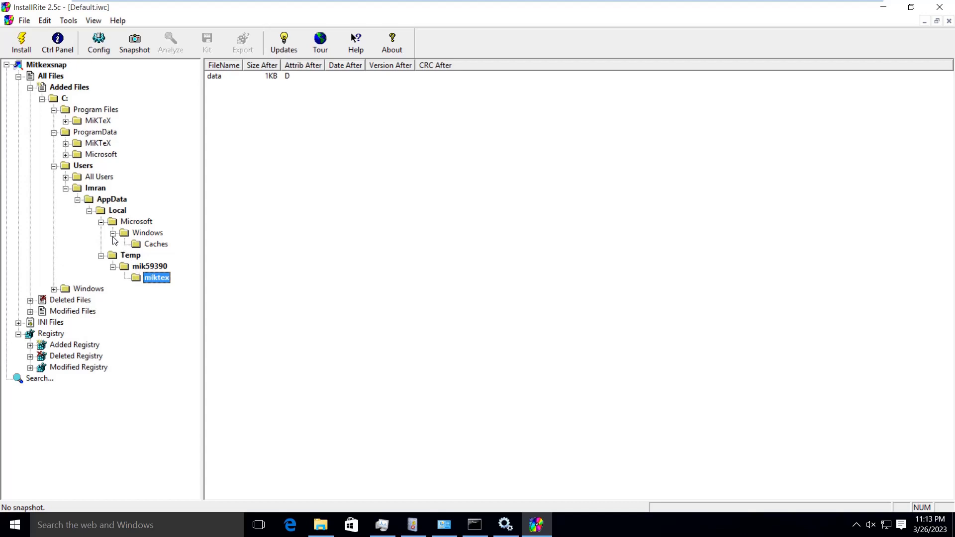
{"action": "left_click", "coordinate": [93, 215]}
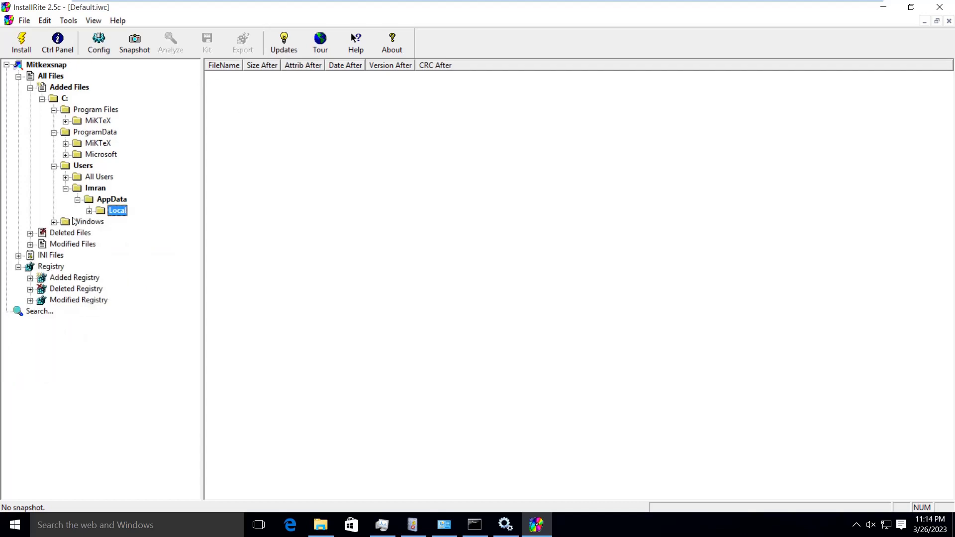
List the files added under Windows\Prefetch, and collapse the C: branch of Added Files.
{"action": "left_click", "coordinate": [54, 221]}
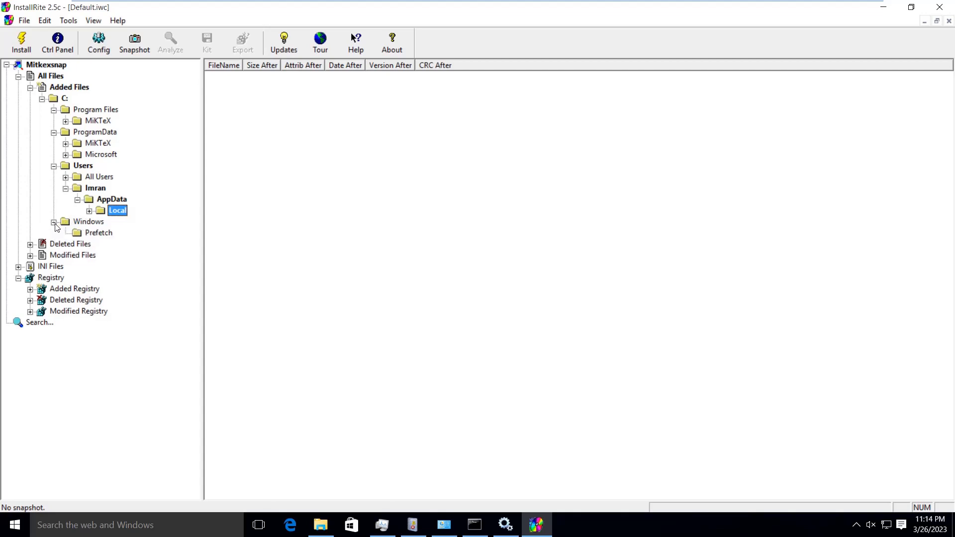
{"action": "left_click", "coordinate": [97, 233]}
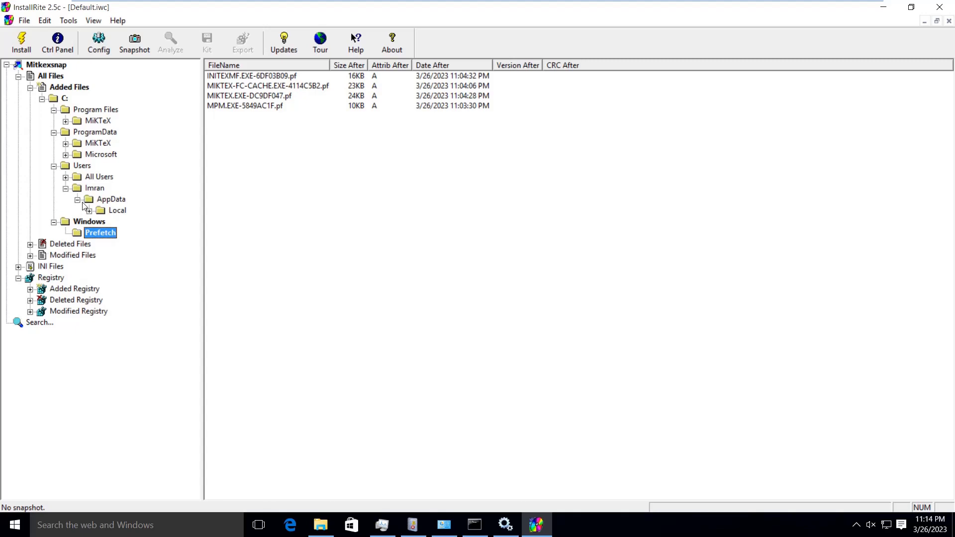
{"action": "left_click", "coordinate": [42, 99]}
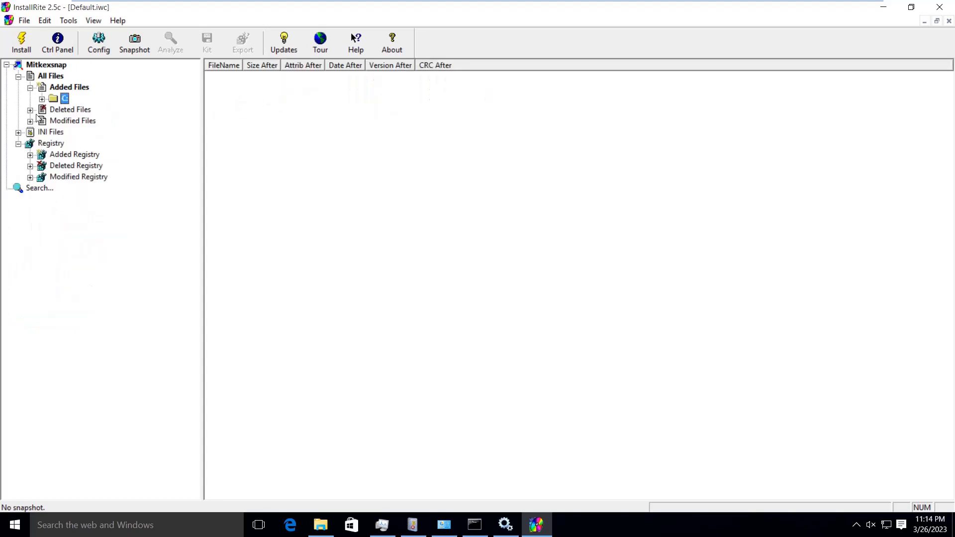
Browse the Deleted Files under C:\ProgramData down to the Microsoft\Windows folder.
{"action": "left_click", "coordinate": [30, 110]}
{"action": "left_click", "coordinate": [42, 121]}
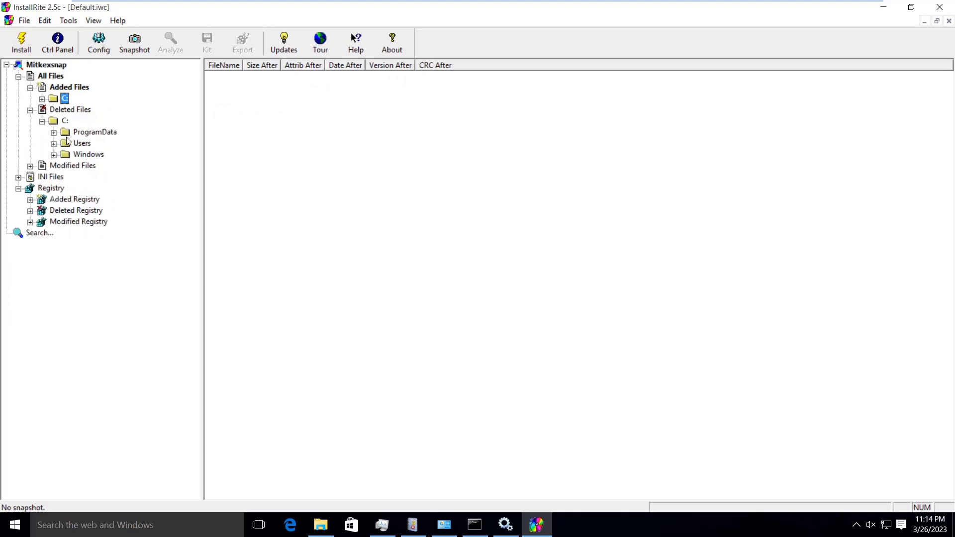
{"action": "double_click", "coordinate": [85, 134]}
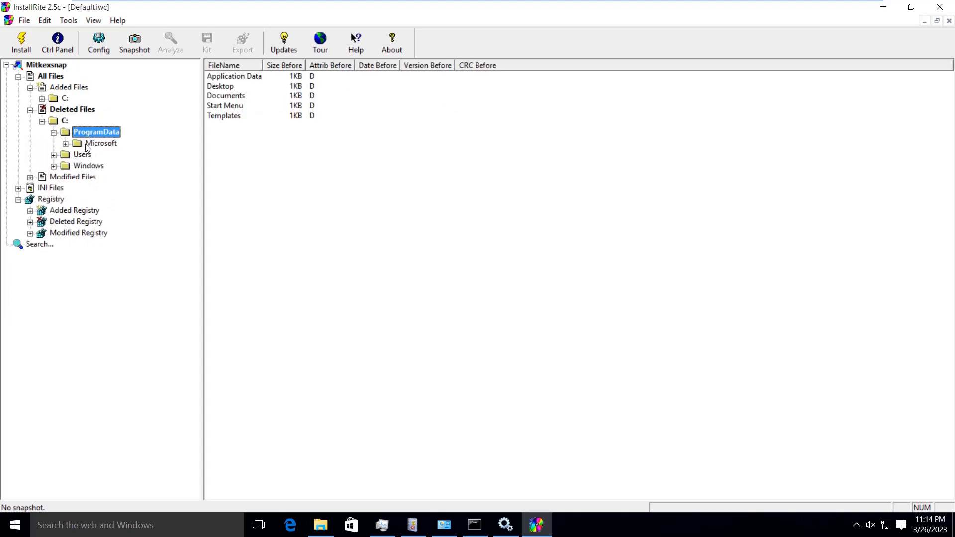
{"action": "double_click", "coordinate": [88, 145]}
{"action": "left_click", "coordinate": [100, 155]}
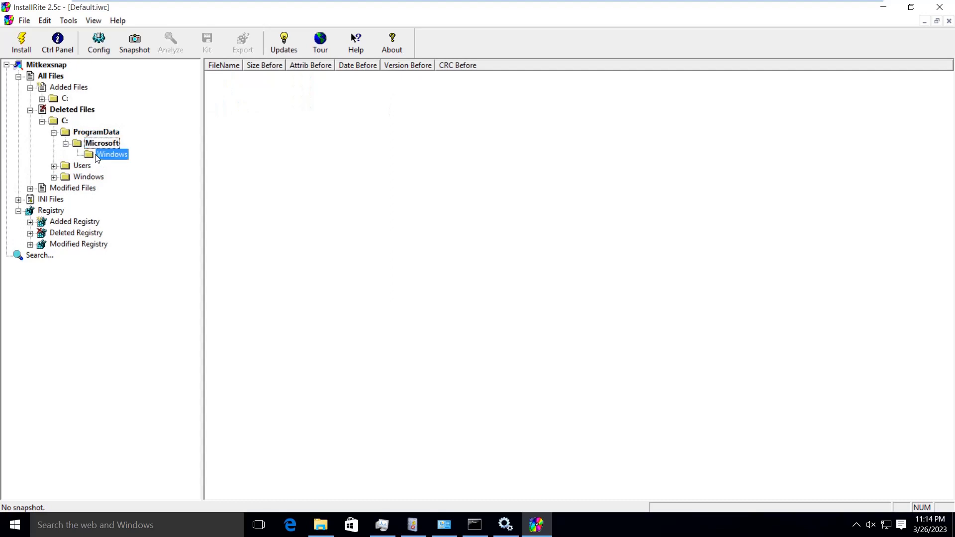
Browse the deleted entries under Users\All Users down to Microsoft\Windows.
{"action": "double_click", "coordinate": [81, 168]}
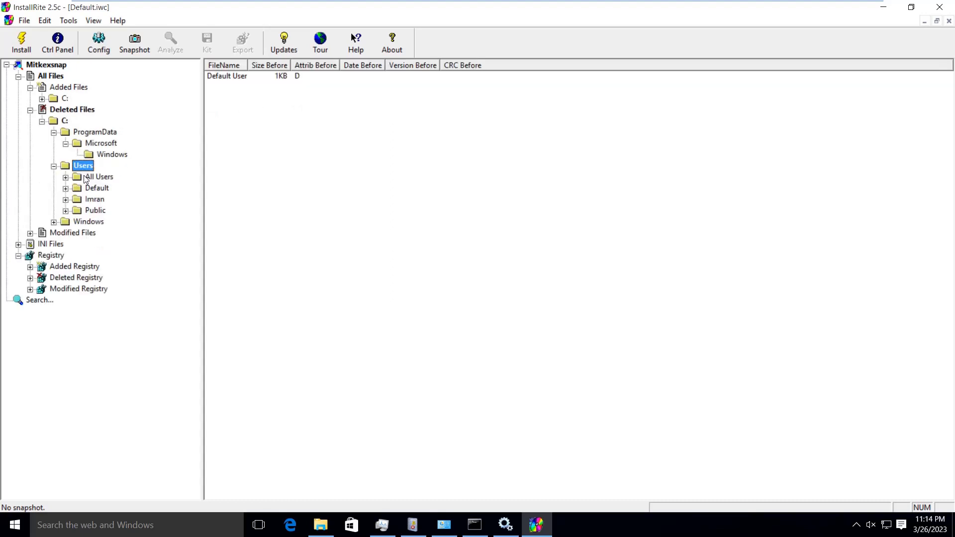
{"action": "double_click", "coordinate": [94, 179]}
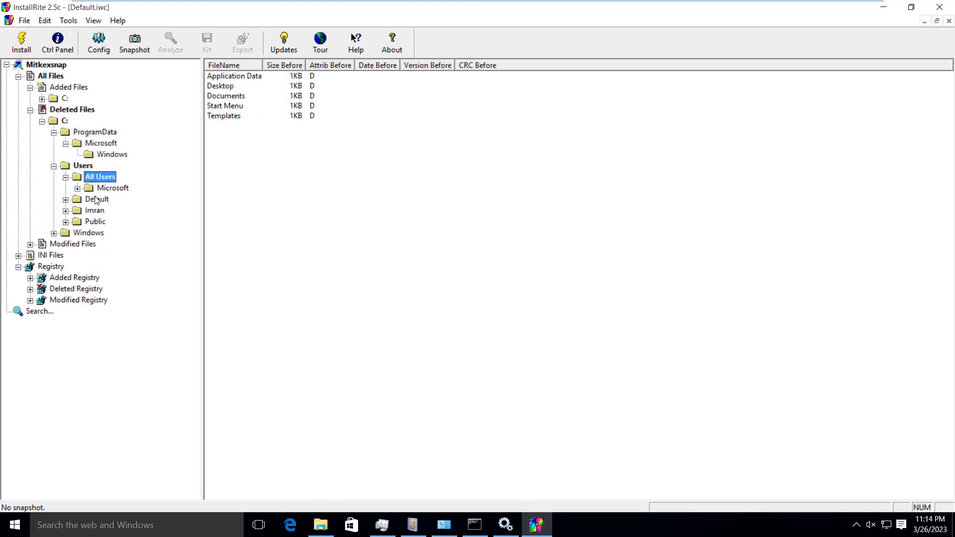
{"action": "double_click", "coordinate": [100, 192]}
{"action": "left_click", "coordinate": [113, 200]}
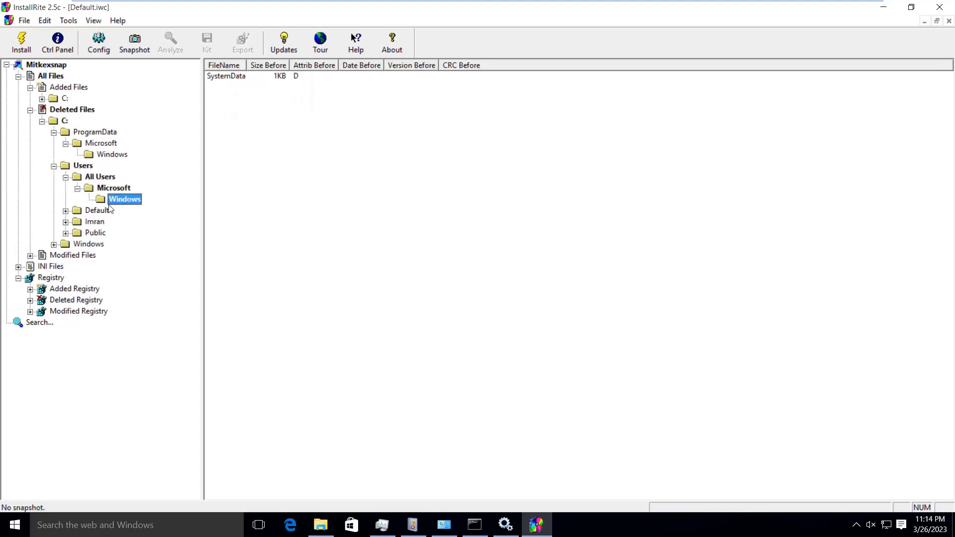
Examine the deleted entries of the Default user profile in AppData\Local\Microsoft\Windows\INetCache and in Documents.
{"action": "double_click", "coordinate": [98, 211]}
{"action": "double_click", "coordinate": [104, 222]}
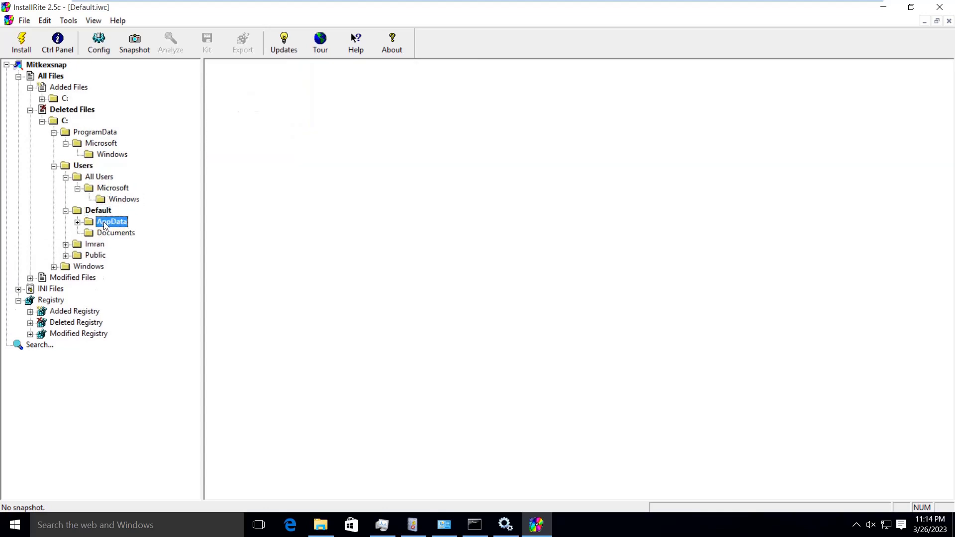
{"action": "left_click", "coordinate": [115, 234]}
{"action": "double_click", "coordinate": [113, 233]}
{"action": "double_click", "coordinate": [130, 245]}
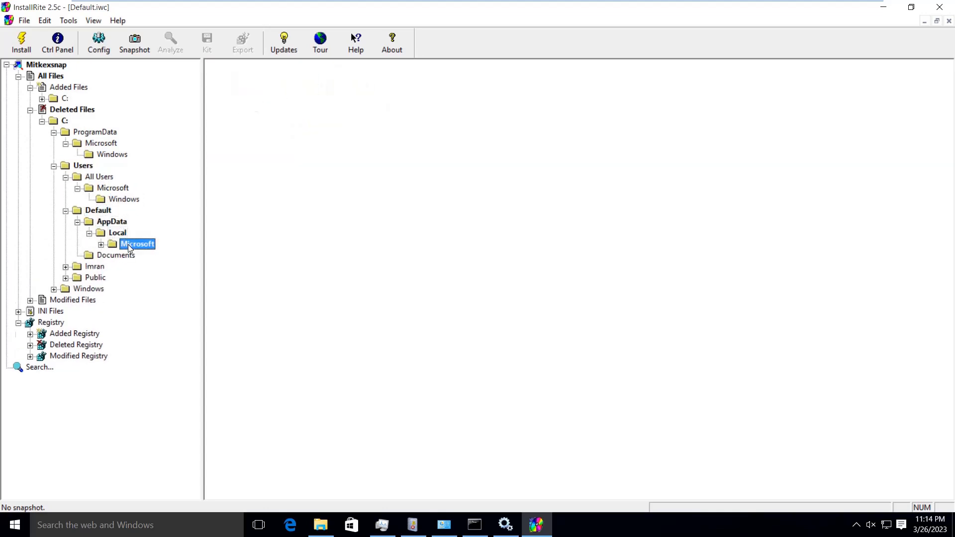
{"action": "double_click", "coordinate": [135, 255]}
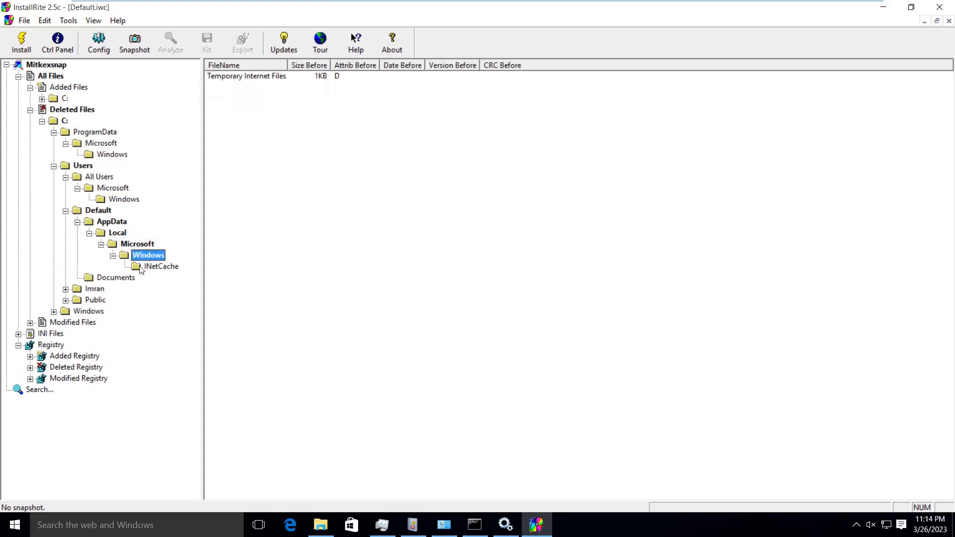
{"action": "left_click", "coordinate": [161, 269]}
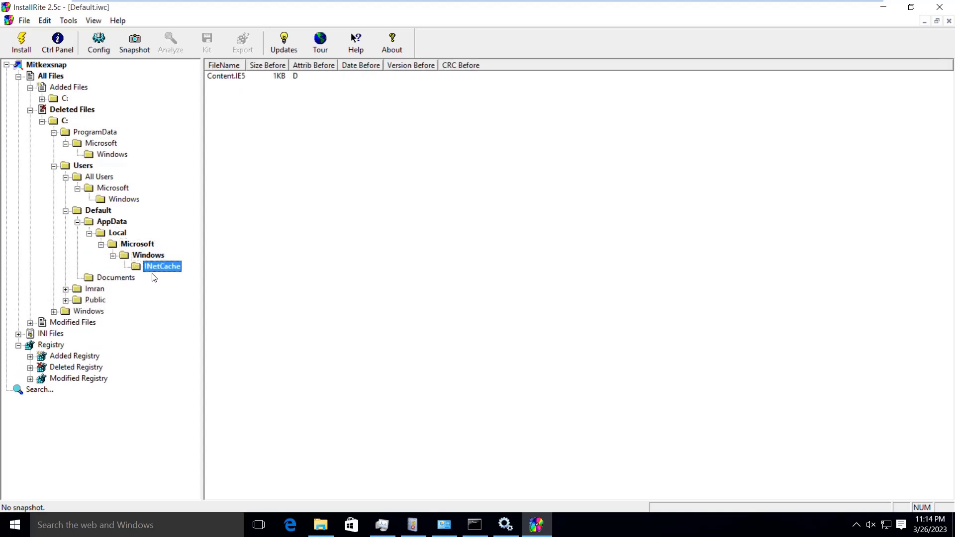
{"action": "left_click", "coordinate": [119, 279]}
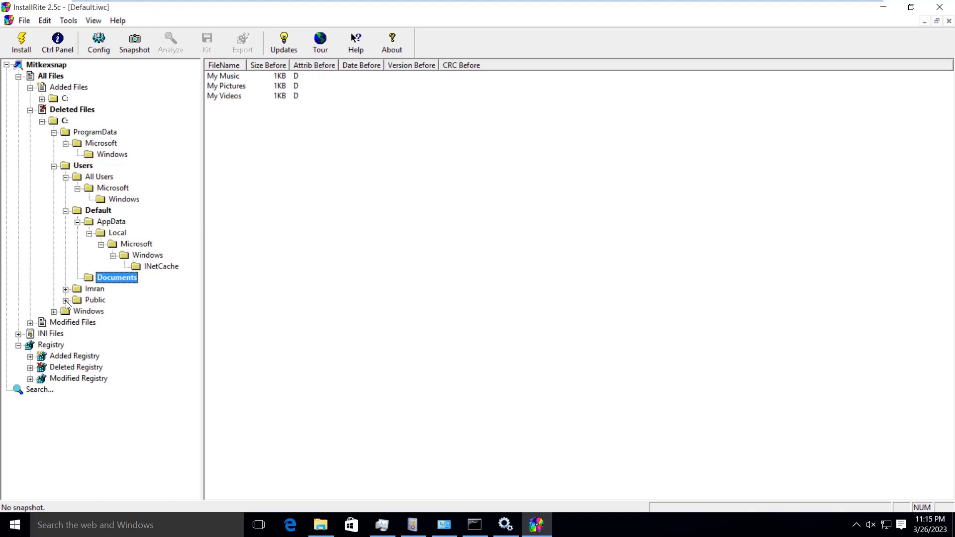
Collapse the Users and ProgramData branches of Deleted Files, including their expanded subfolders.
{"action": "left_click", "coordinate": [65, 211]}
{"action": "left_click", "coordinate": [65, 178]}
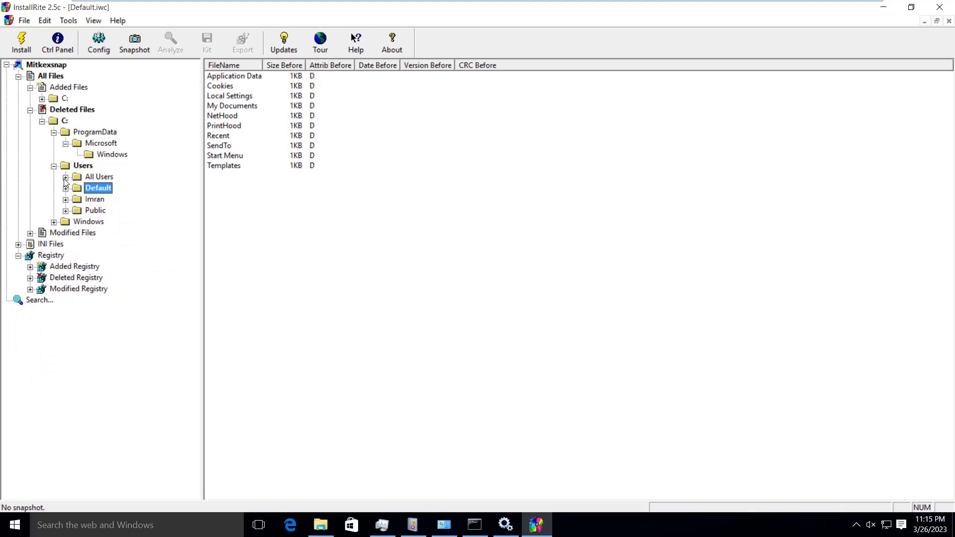
{"action": "left_click", "coordinate": [54, 166]}
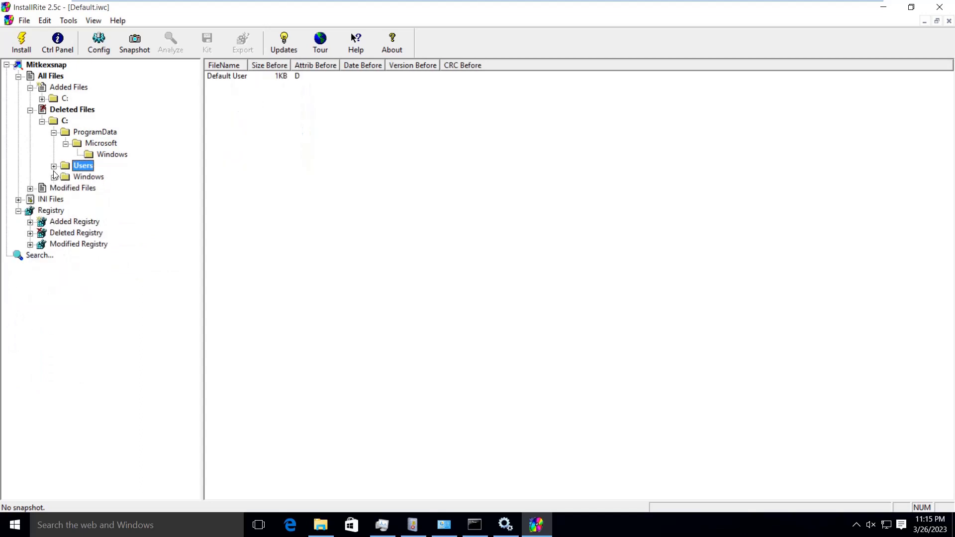
{"action": "left_click", "coordinate": [65, 143]}
{"action": "left_click", "coordinate": [54, 132]}
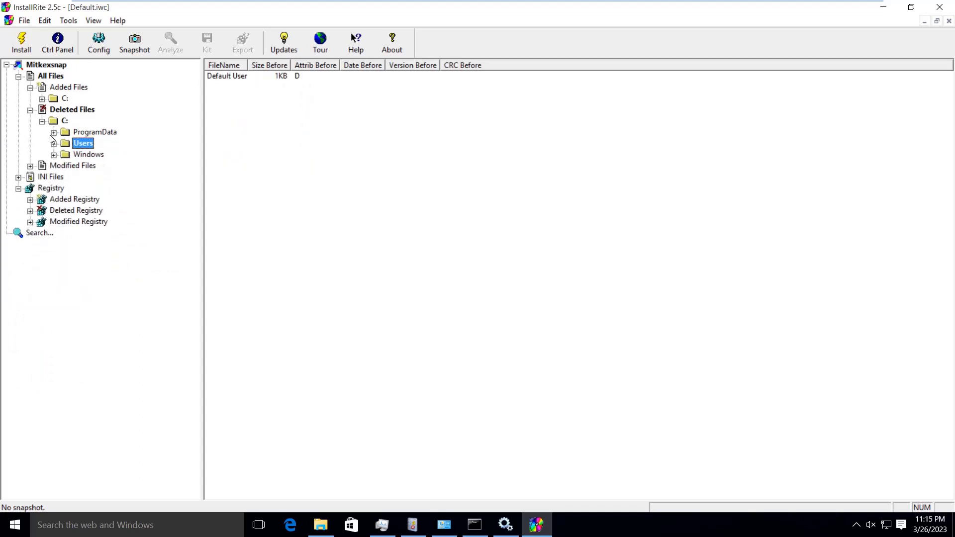
Reopen the C: branch of Added Files, review AppData\Local\Temp\mik59390\miktex in the personal profile, and collapse that profile.
{"action": "left_click", "coordinate": [42, 99]}
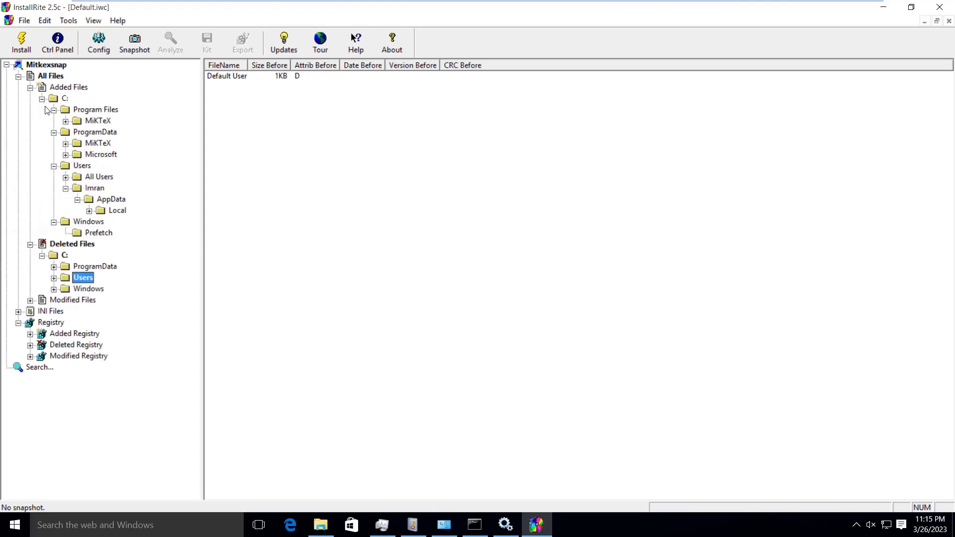
{"action": "left_click", "coordinate": [104, 200]}
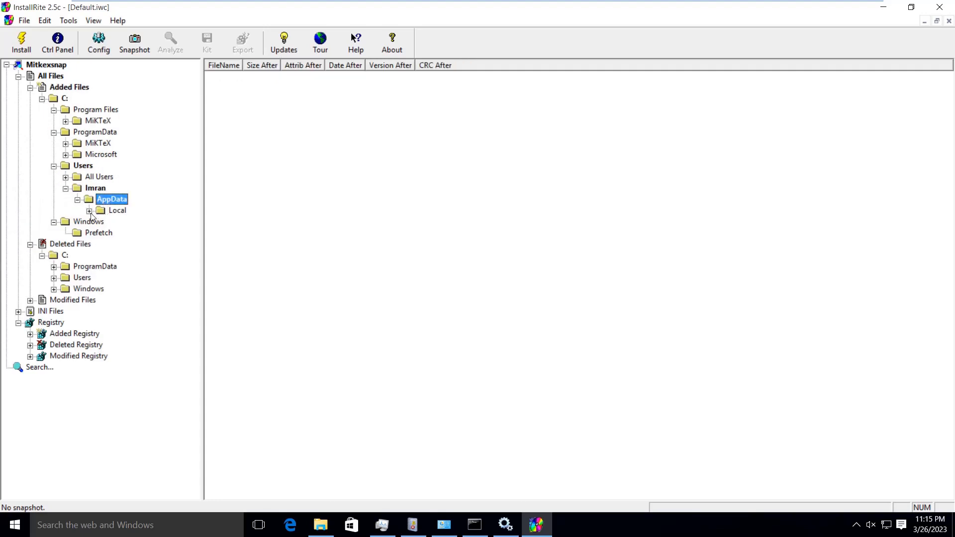
{"action": "left_click", "coordinate": [89, 211]}
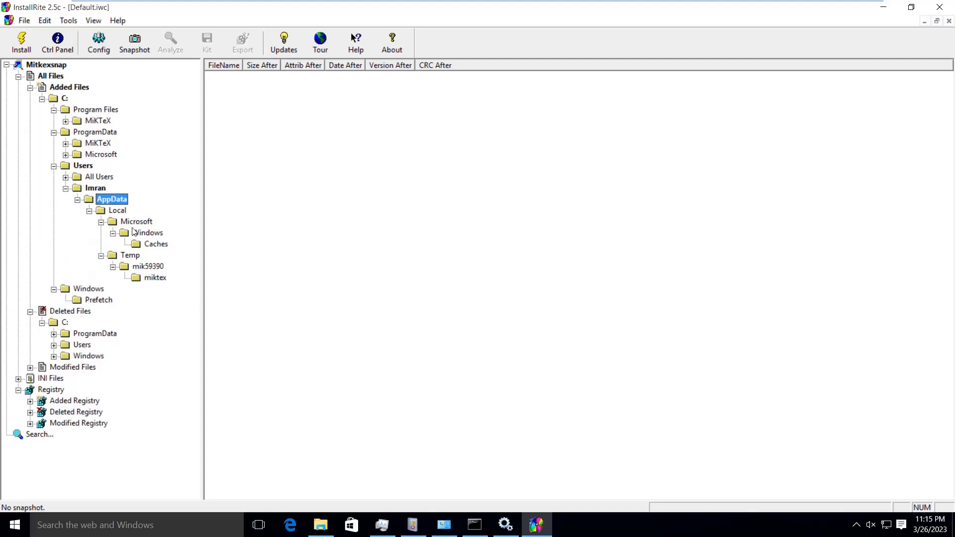
{"action": "left_click", "coordinate": [130, 255]}
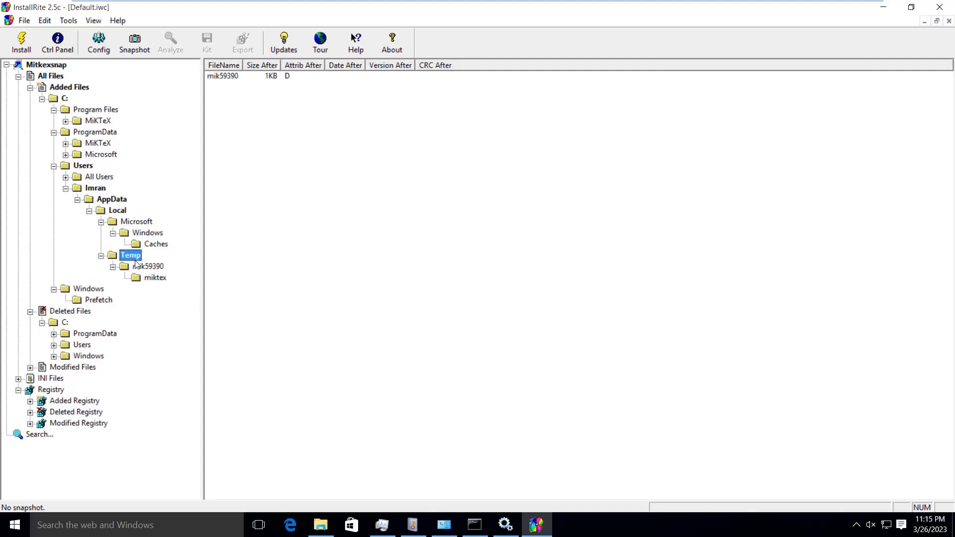
{"action": "left_click", "coordinate": [149, 266]}
{"action": "left_click", "coordinate": [155, 278]}
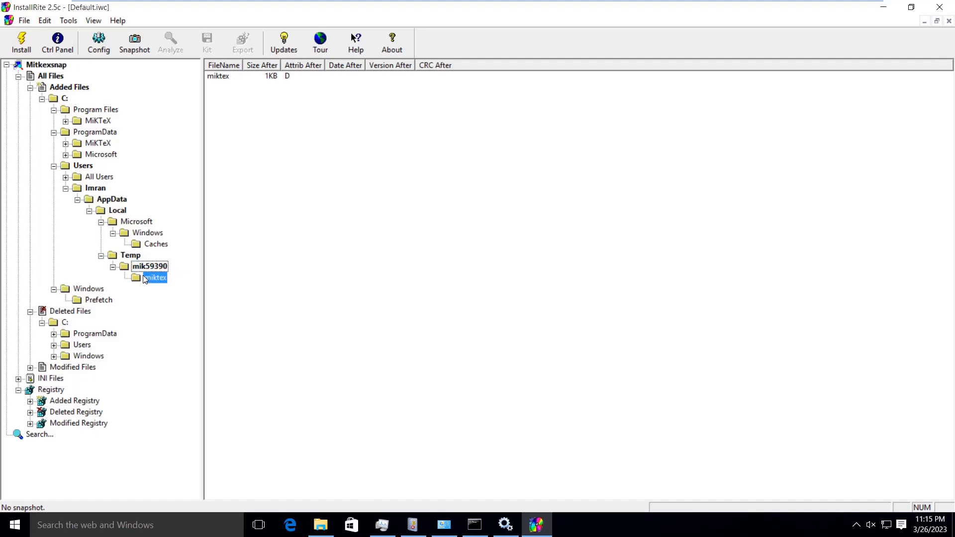
{"action": "left_click", "coordinate": [66, 189]}
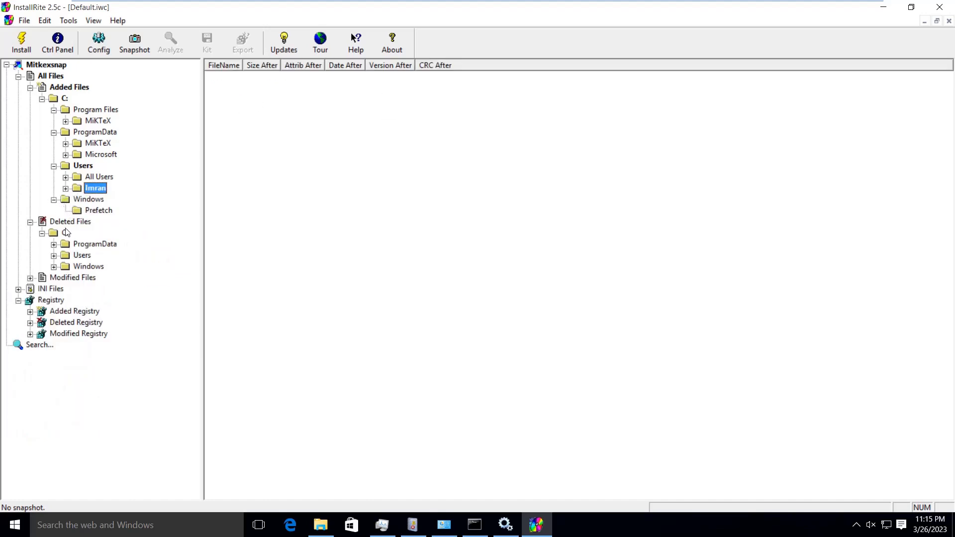
Browse the deleted files under Users\All Users down to Microsoft\Windows, review the All Users entries, and collapse that folder.
{"action": "left_click", "coordinate": [54, 255]}
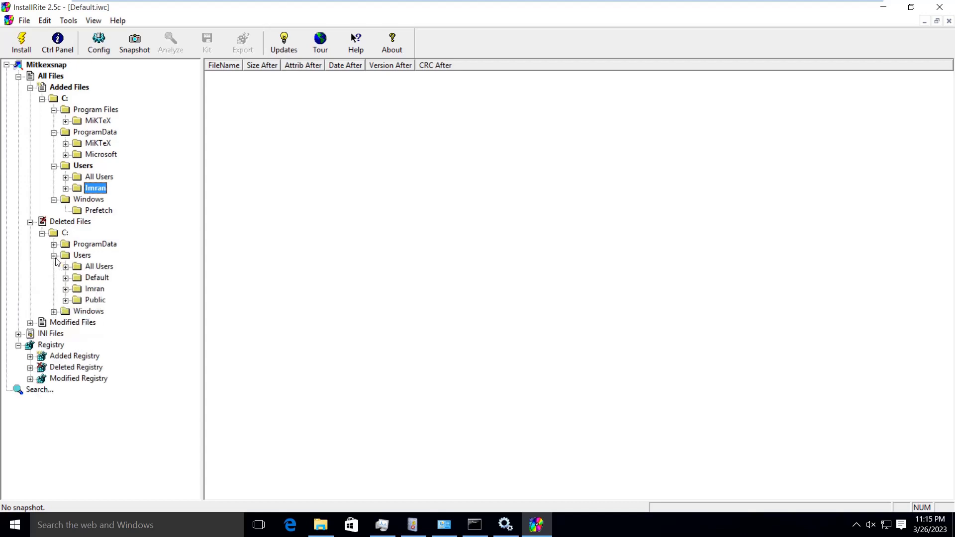
{"action": "double_click", "coordinate": [97, 267]}
{"action": "double_click", "coordinate": [106, 278]}
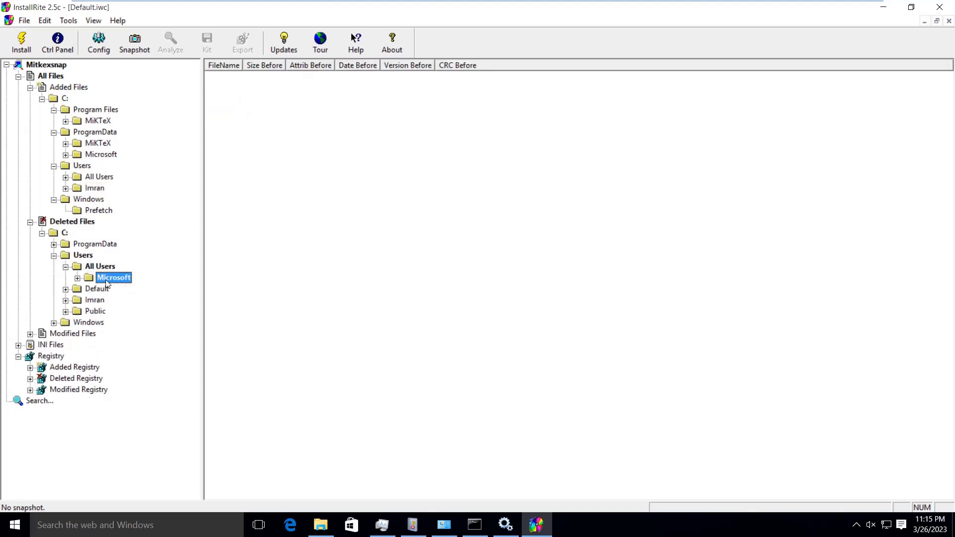
{"action": "double_click", "coordinate": [104, 280]}
{"action": "left_click", "coordinate": [112, 290]}
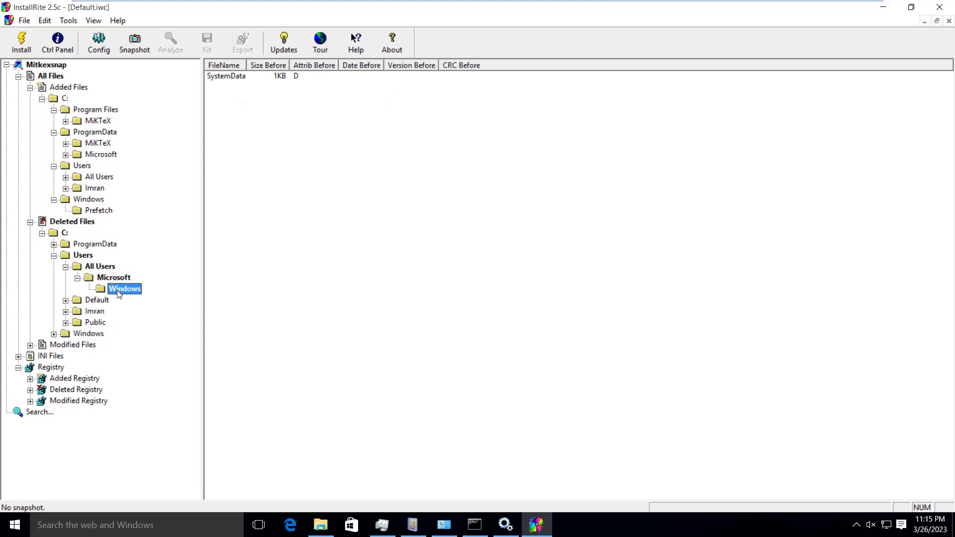
{"action": "left_click", "coordinate": [95, 271]}
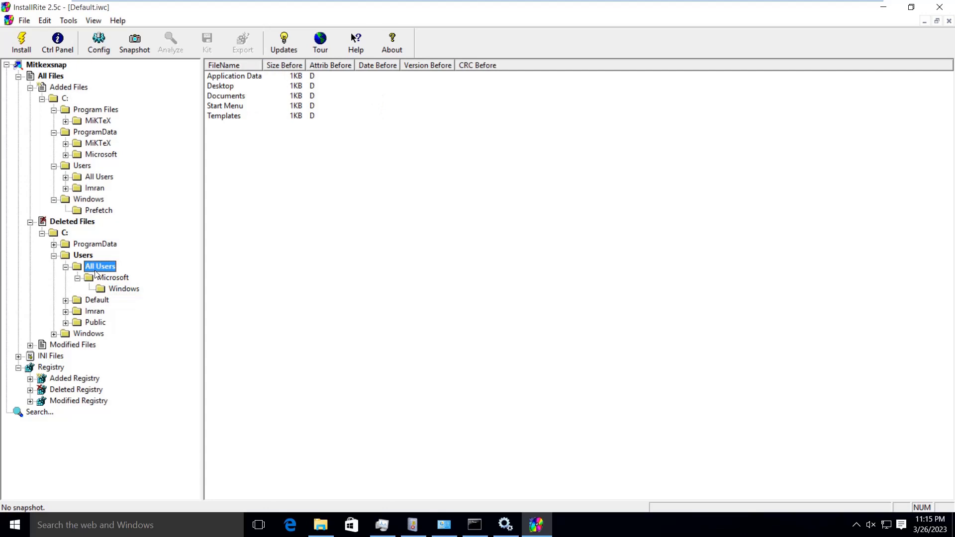
{"action": "left_click", "coordinate": [66, 267]}
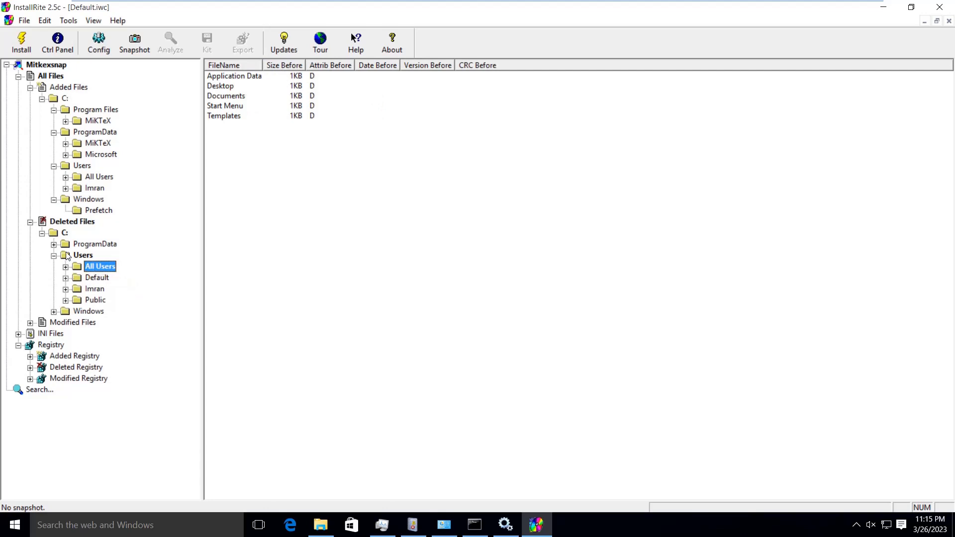
Inspect the Microsoft folder under ProgramData in the deleted files, and collapse the ProgramData and Users folders.
{"action": "double_click", "coordinate": [95, 244]}
{"action": "left_click", "coordinate": [97, 256]}
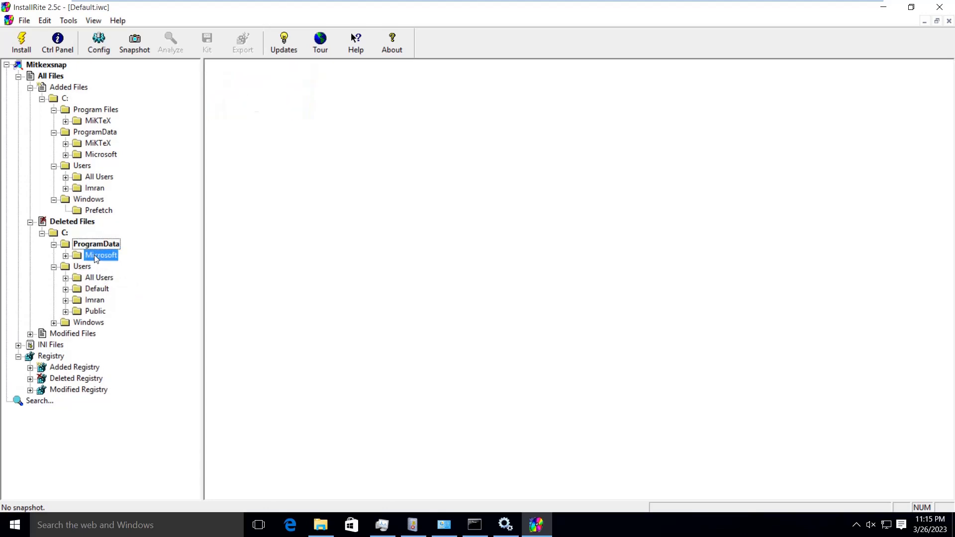
{"action": "double_click", "coordinate": [96, 257]}
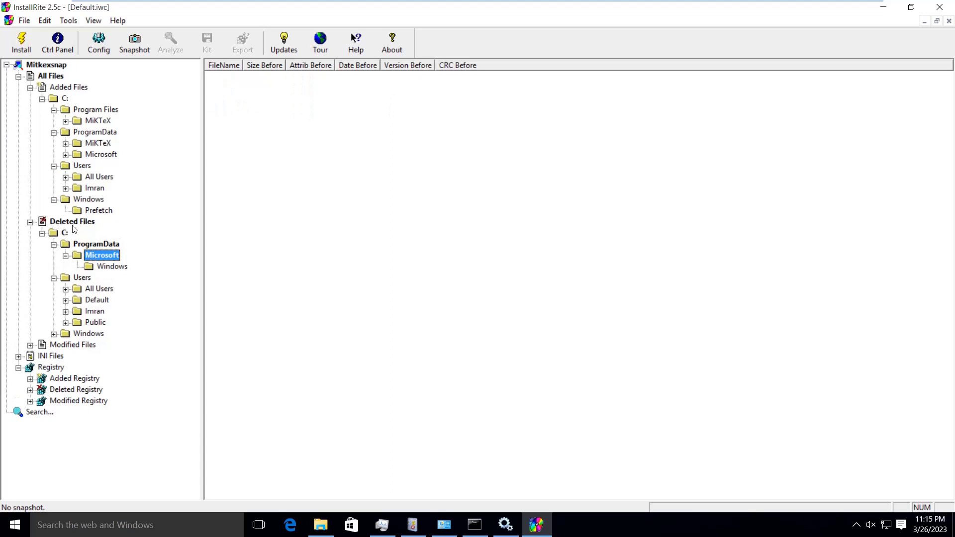
{"action": "left_click", "coordinate": [54, 245]}
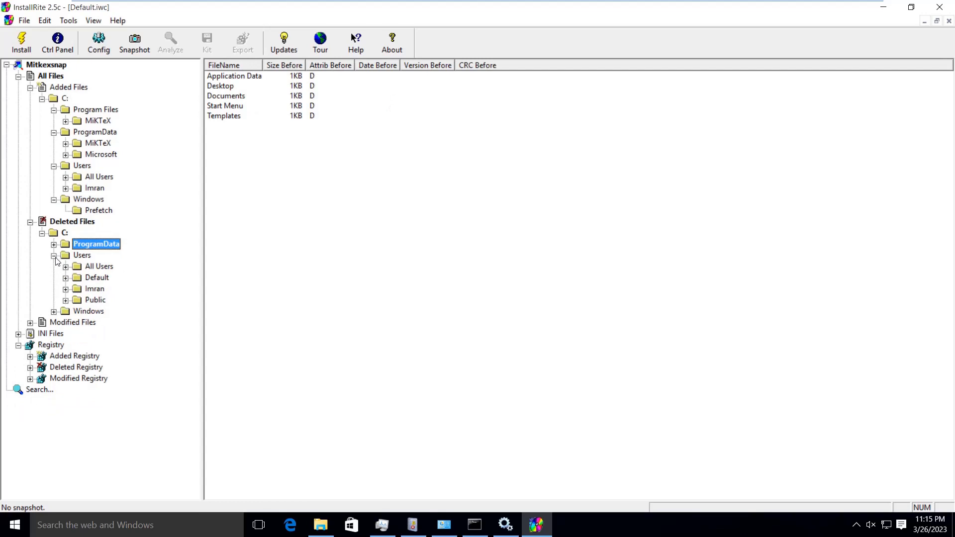
{"action": "left_click", "coordinate": [54, 256]}
View the deleted files in Windows\ServiceProfiles\LocalService\AppData\Local\Microsoft.
{"action": "left_click", "coordinate": [54, 267]}
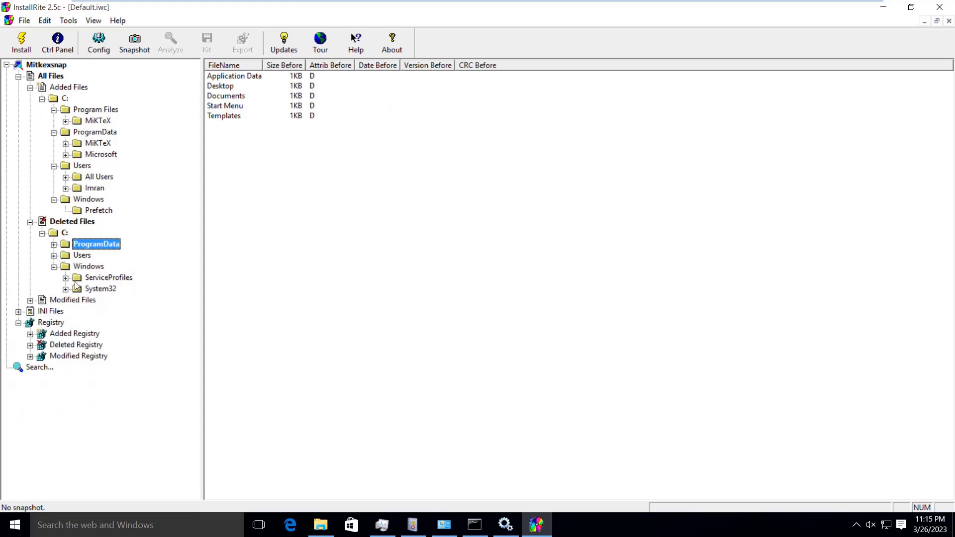
{"action": "left_click", "coordinate": [96, 280]}
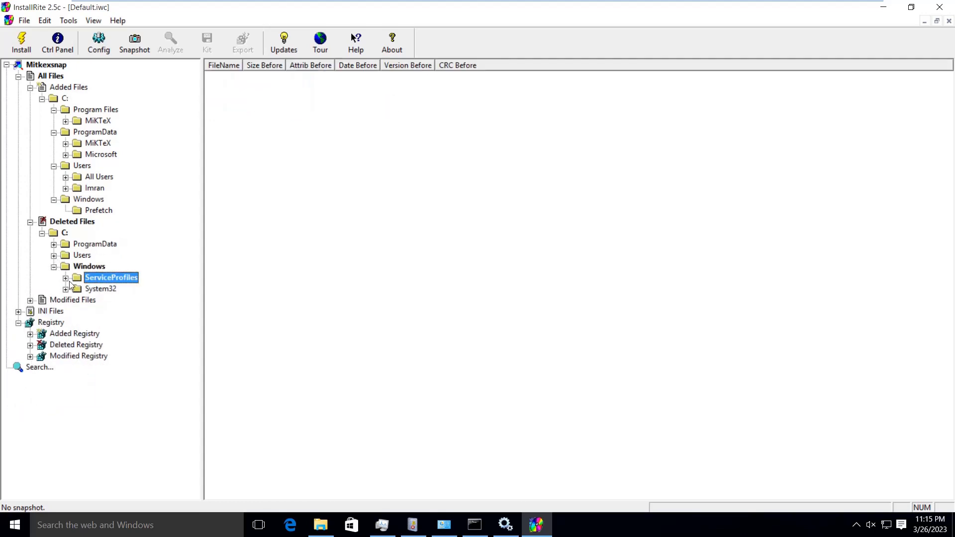
{"action": "left_click", "coordinate": [65, 278]}
{"action": "double_click", "coordinate": [108, 291]}
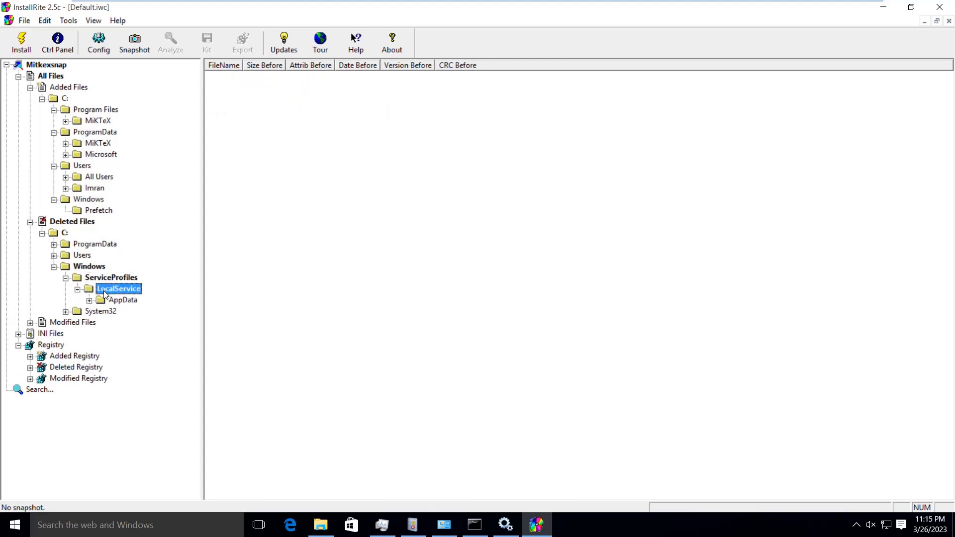
{"action": "left_click", "coordinate": [90, 301]}
{"action": "double_click", "coordinate": [127, 315]}
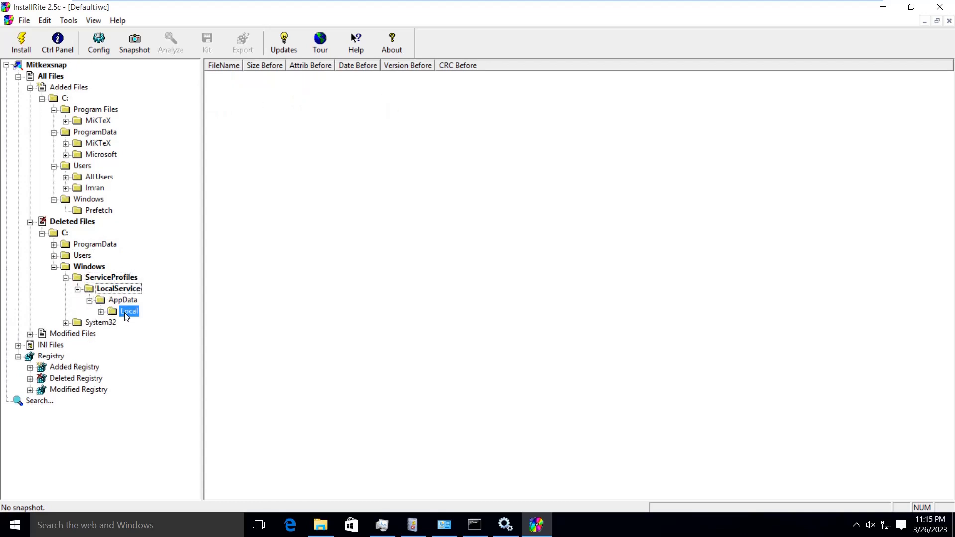
{"action": "left_click", "coordinate": [134, 323]}
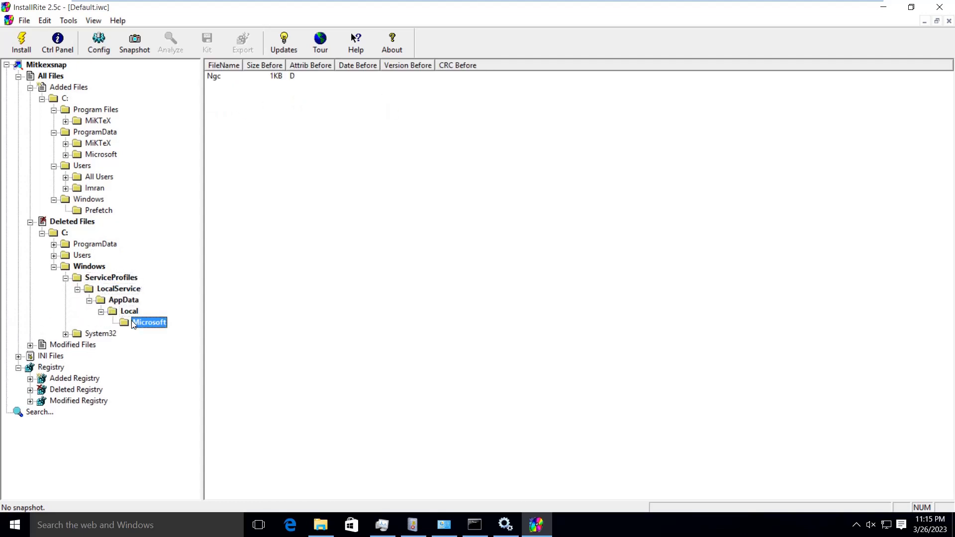
View the deleted files in Windows\System32\LogFiles\WMI, and collapse the whole Deleted Files branch.
{"action": "double_click", "coordinate": [94, 334]}
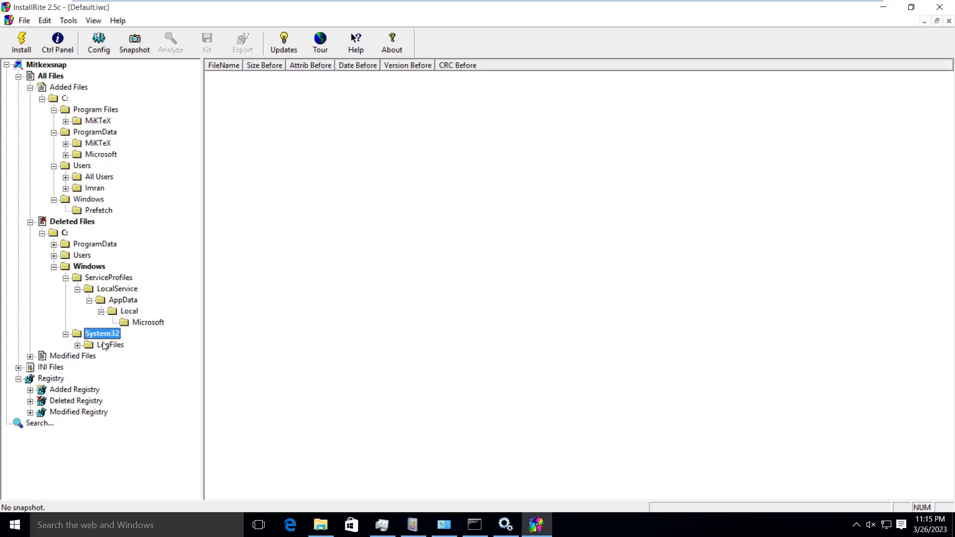
{"action": "double_click", "coordinate": [105, 346]}
{"action": "left_click", "coordinate": [116, 356]}
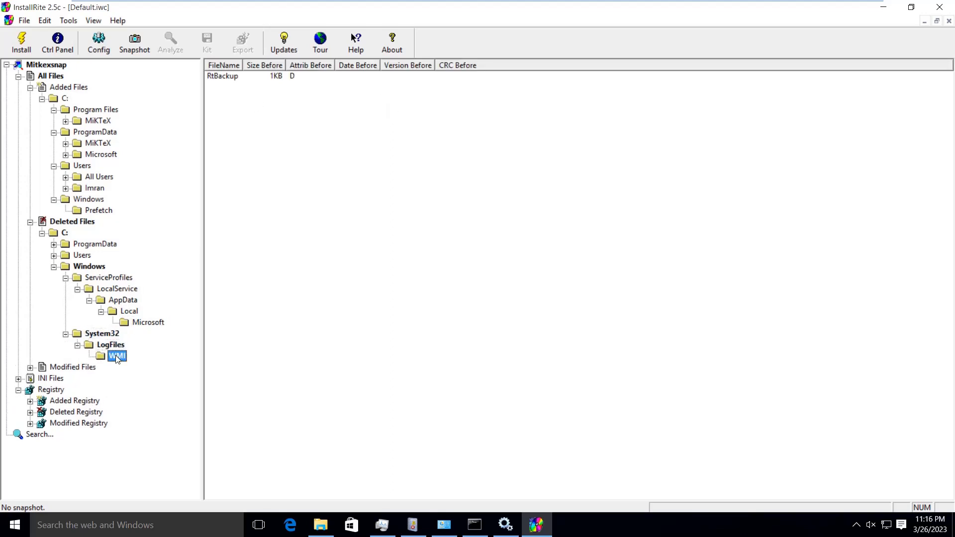
{"action": "left_click", "coordinate": [65, 334]}
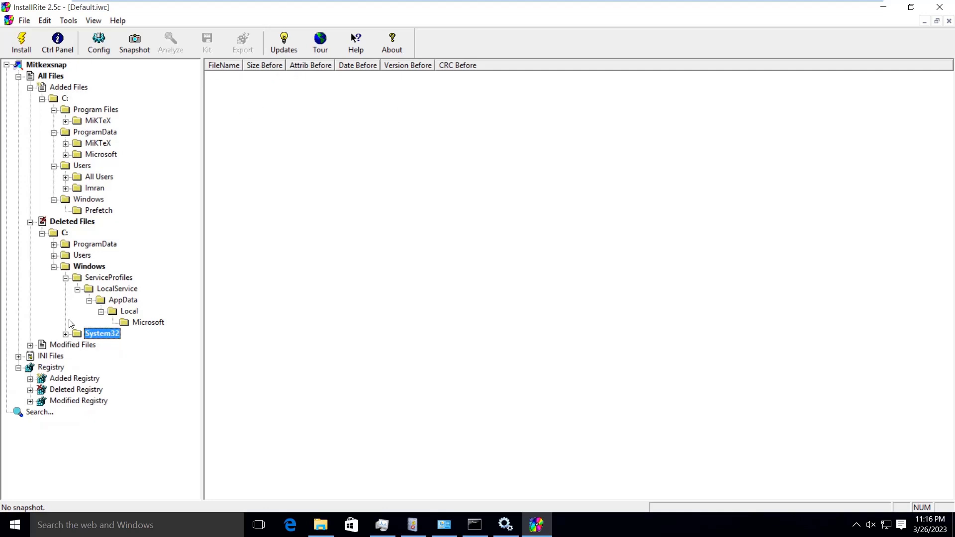
{"action": "left_click", "coordinate": [78, 289]}
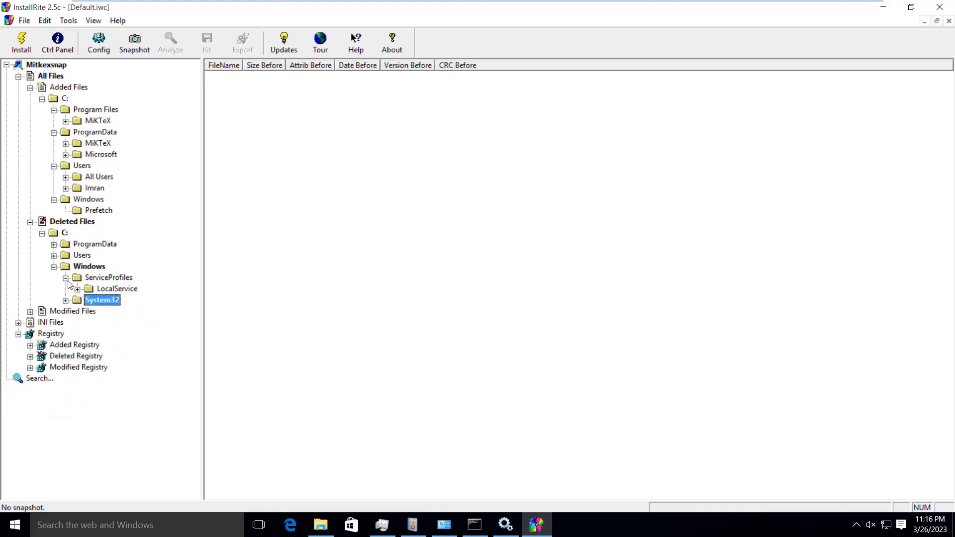
{"action": "left_click", "coordinate": [66, 279]}
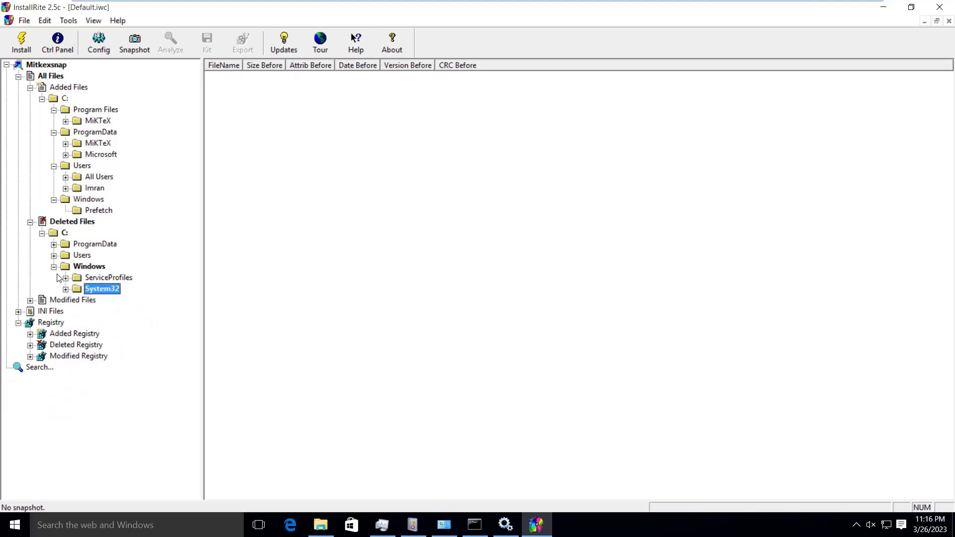
{"action": "left_click", "coordinate": [54, 269]}
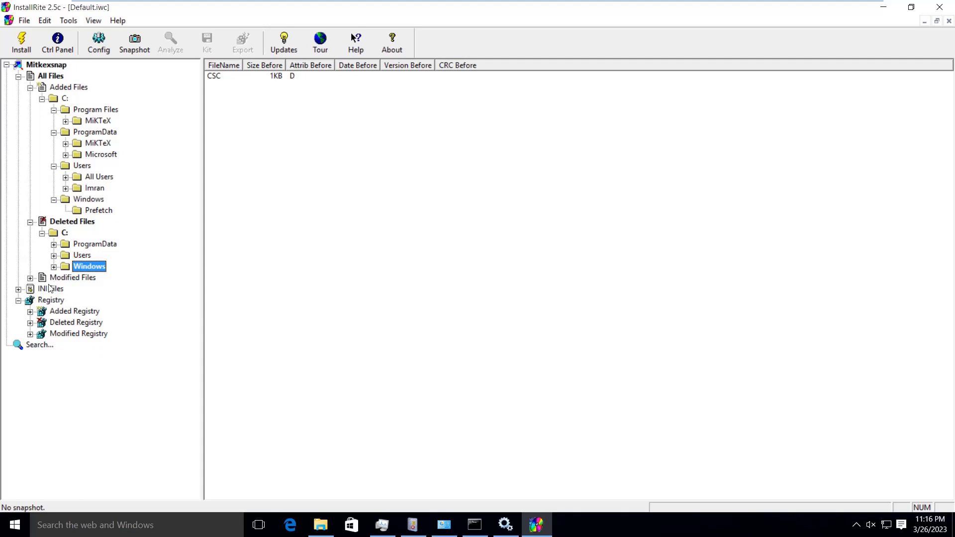
{"action": "left_click", "coordinate": [31, 223]}
Expand Modified Files down to C:\Users and view the modified files in the user's profile folder.
{"action": "left_click", "coordinate": [31, 234]}
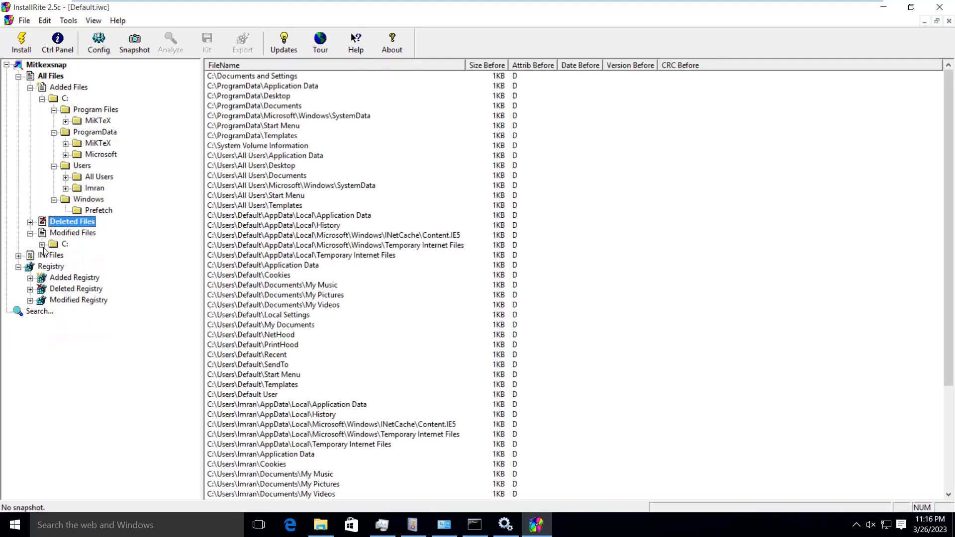
{"action": "left_click", "coordinate": [42, 245]}
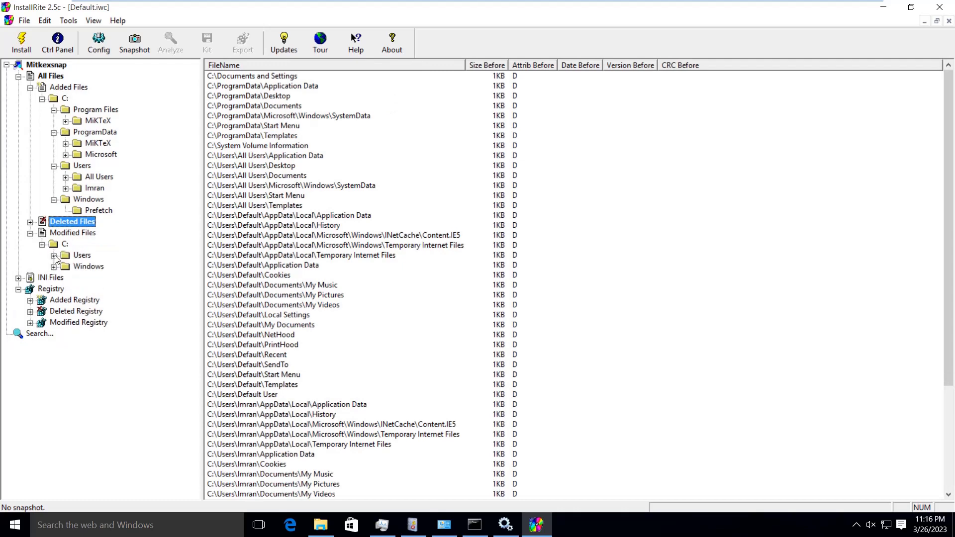
{"action": "left_click", "coordinate": [53, 255]}
{"action": "left_click", "coordinate": [82, 258]}
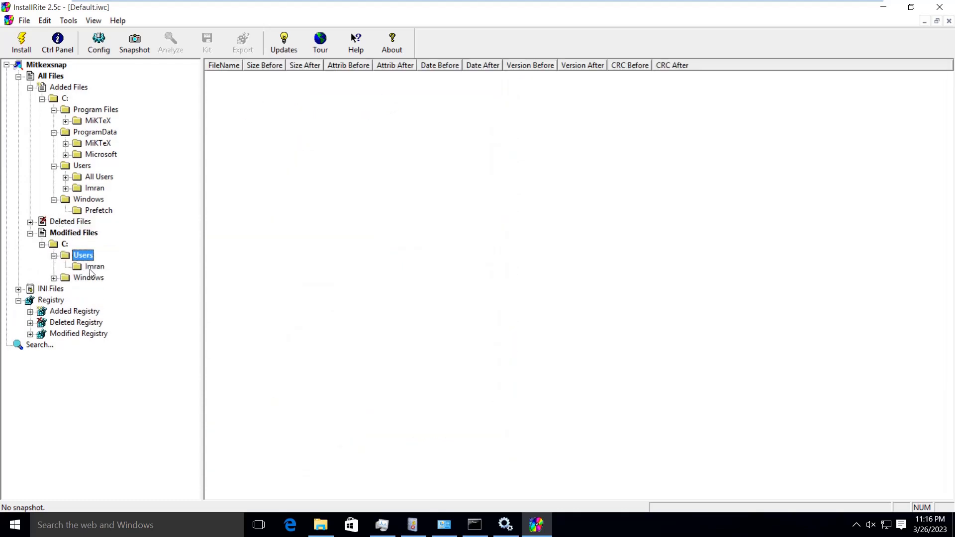
{"action": "left_click", "coordinate": [90, 269]}
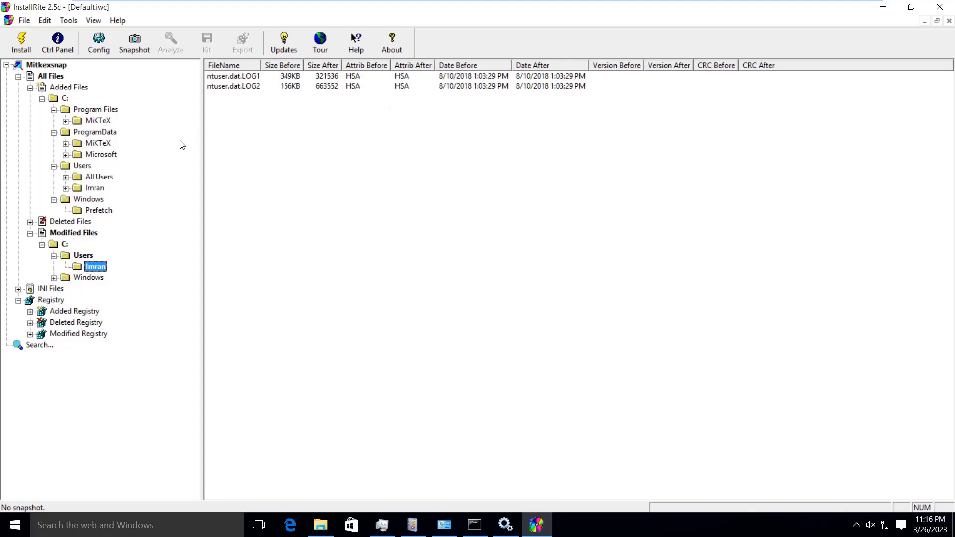
Examine the modified files under Windows\ServiceProfiles in both the LocalService and NetworkService folders.
{"action": "left_click", "coordinate": [54, 278]}
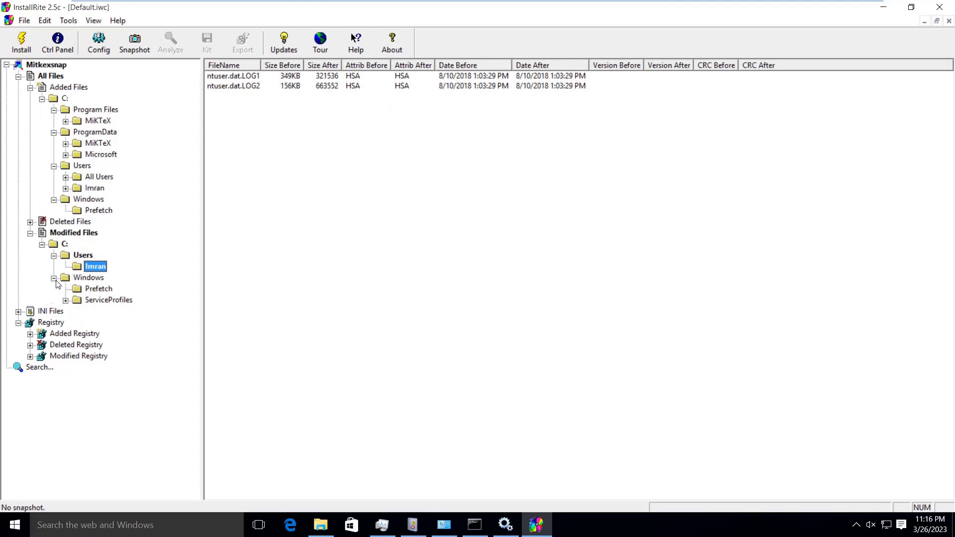
{"action": "left_click", "coordinate": [92, 290]}
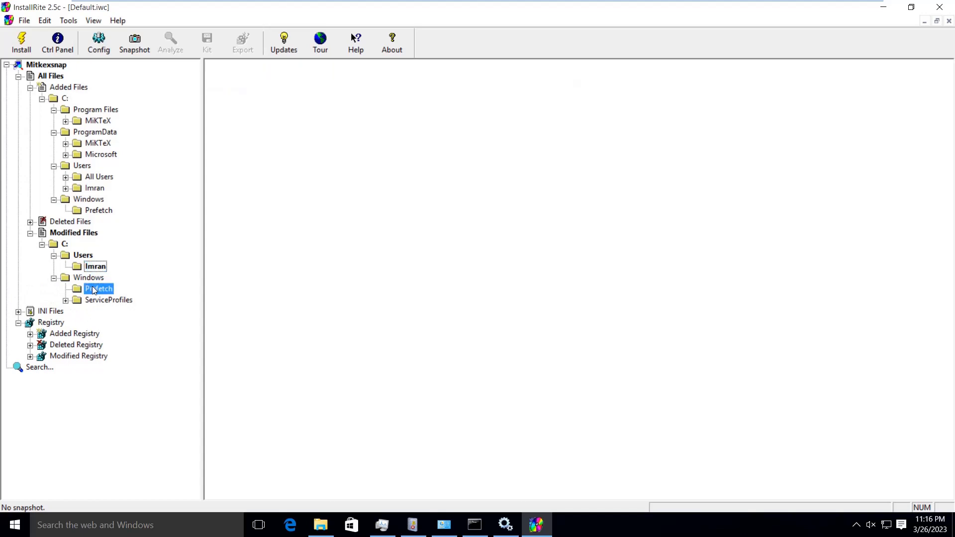
{"action": "left_click", "coordinate": [70, 299]}
{"action": "left_click", "coordinate": [99, 301]}
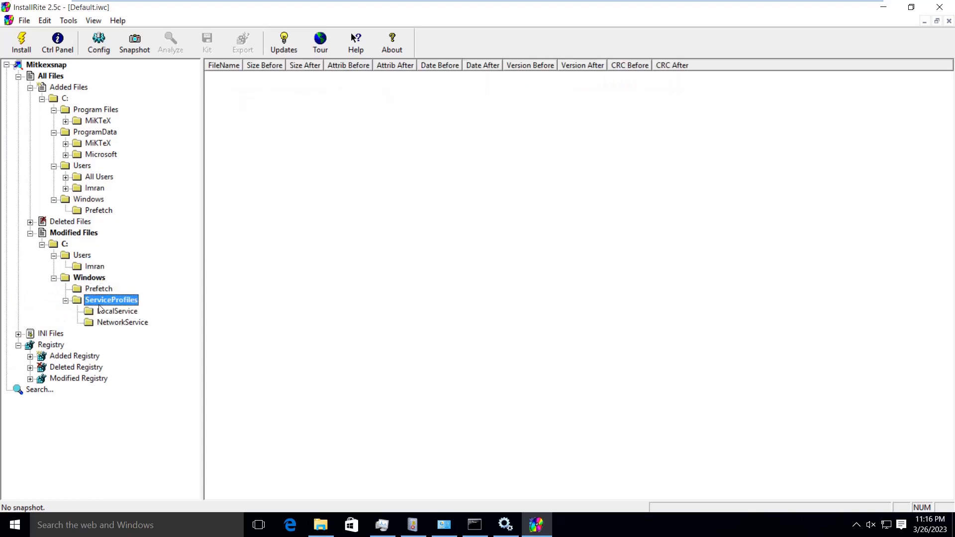
{"action": "left_click", "coordinate": [107, 312]}
{"action": "left_click", "coordinate": [114, 301]}
{"action": "left_click", "coordinate": [123, 311]}
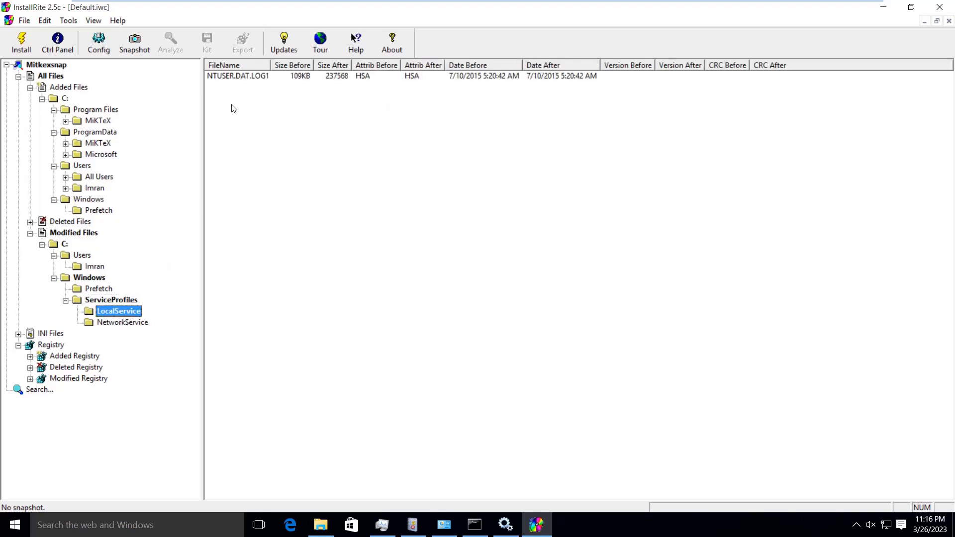
{"action": "left_click", "coordinate": [139, 323]}
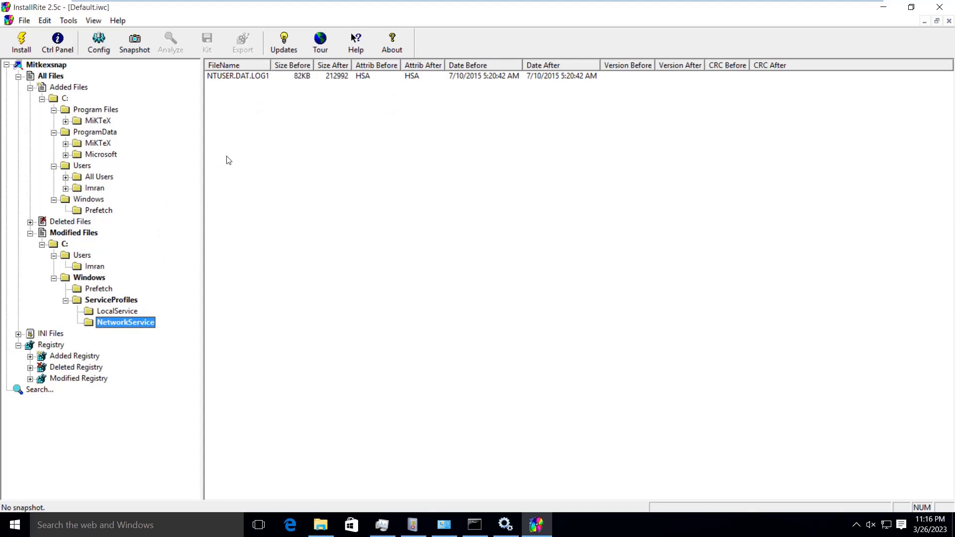
Review the modified files in Windows\Prefetch, highlighting the AUDIODG and BASIC-MIKTEX entries.
{"action": "left_click", "coordinate": [109, 292]}
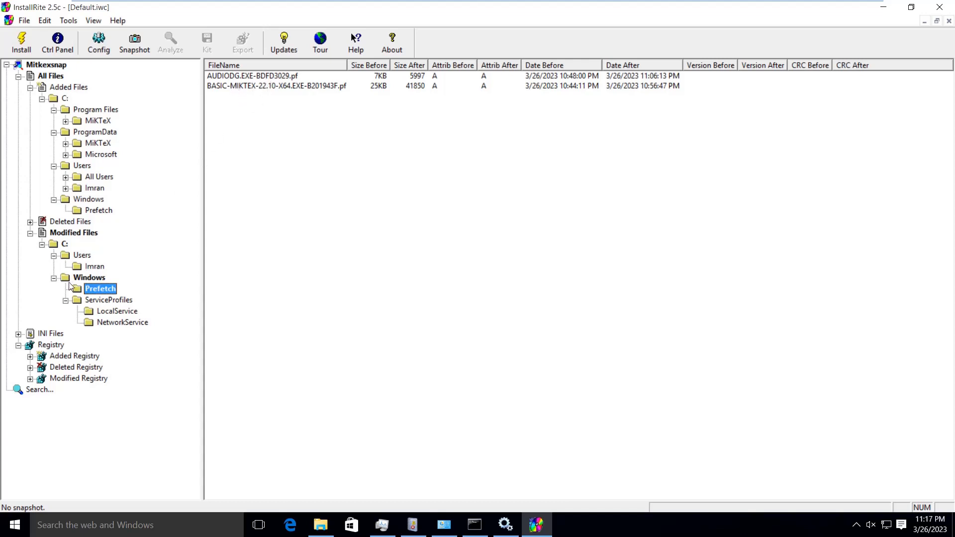
{"action": "left_click", "coordinate": [54, 278]}
{"action": "left_click", "coordinate": [54, 277]}
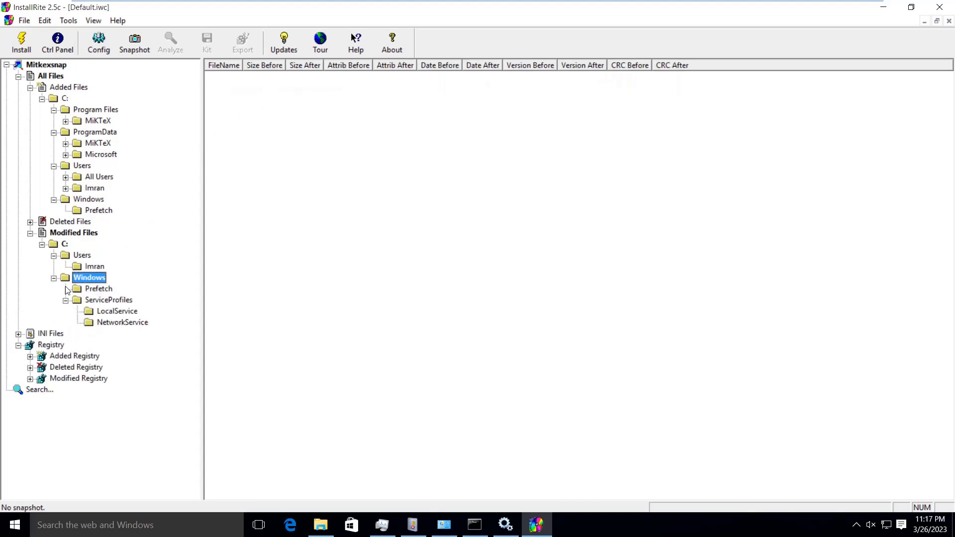
{"action": "left_click", "coordinate": [92, 293]}
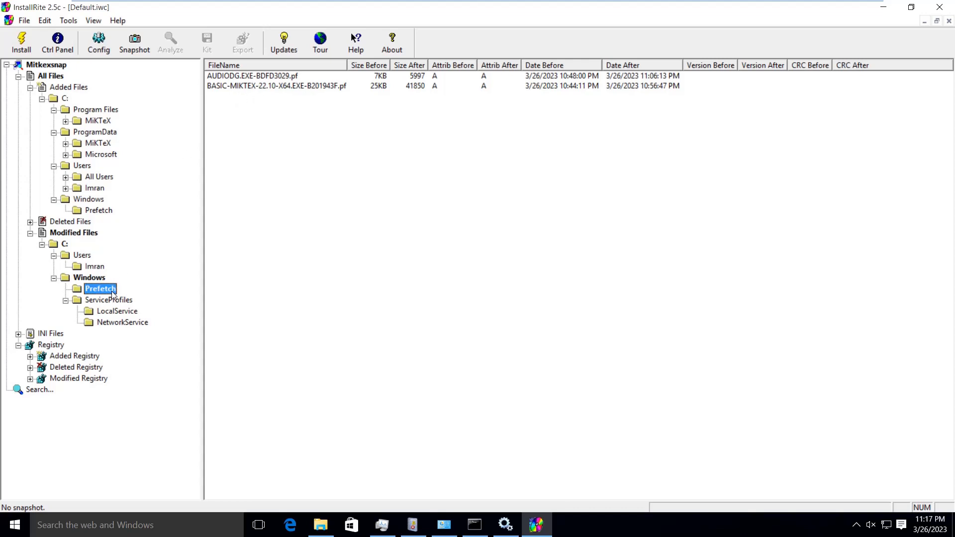
{"action": "left_click", "coordinate": [235, 78]}
{"action": "left_click", "coordinate": [236, 89]}
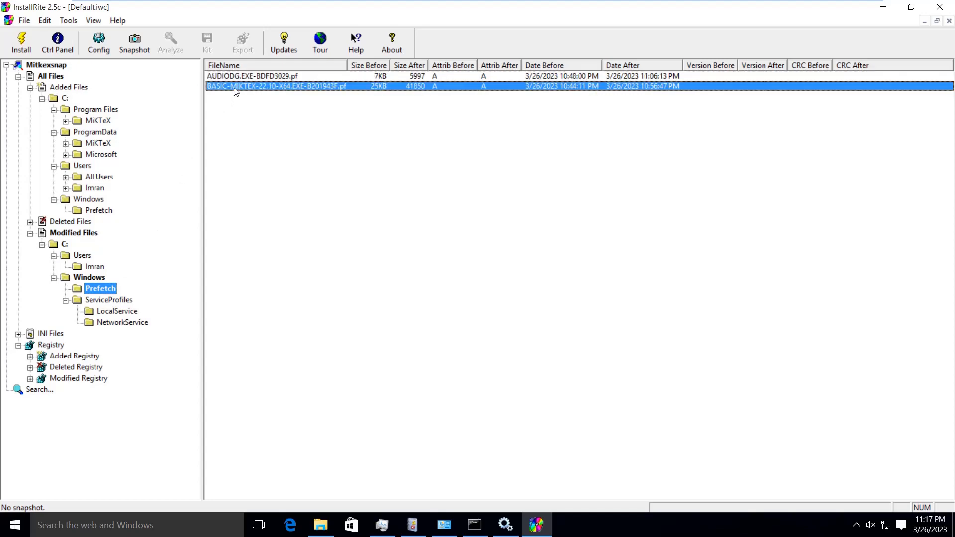
Collapse the Modified Files and Added Files branches, showing the full list of modified files.
{"action": "left_click", "coordinate": [71, 300]}
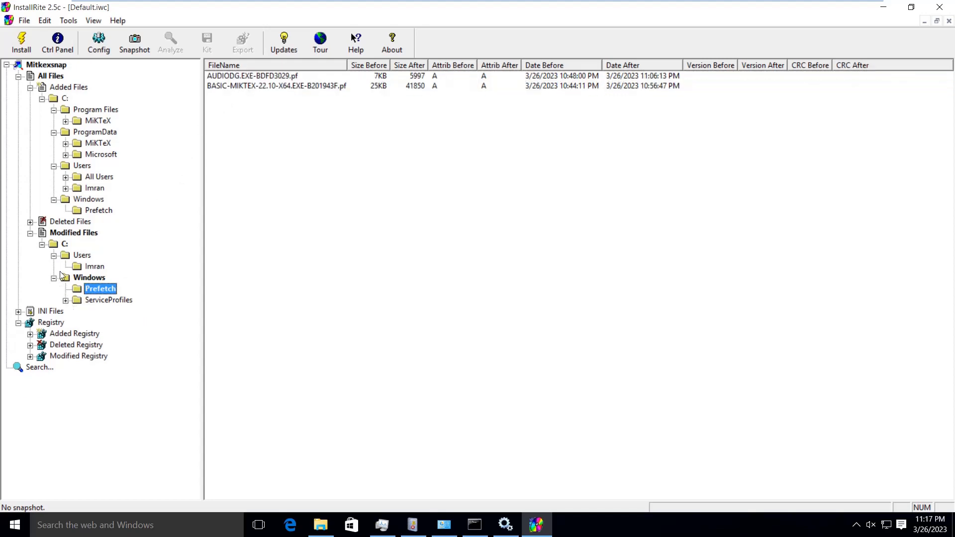
{"action": "left_click", "coordinate": [42, 245]}
{"action": "left_click", "coordinate": [30, 233]}
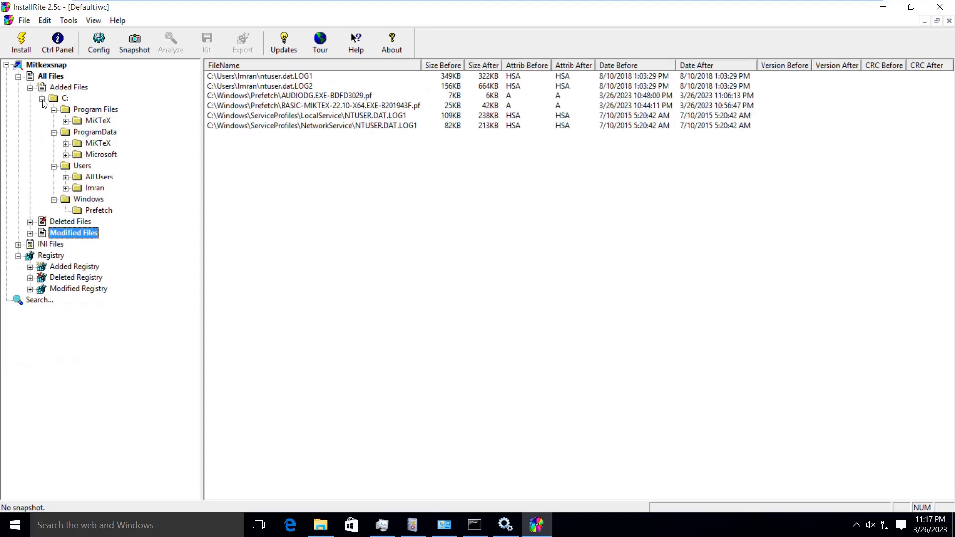
{"action": "left_click", "coordinate": [42, 99]}
{"action": "left_click", "coordinate": [30, 88]}
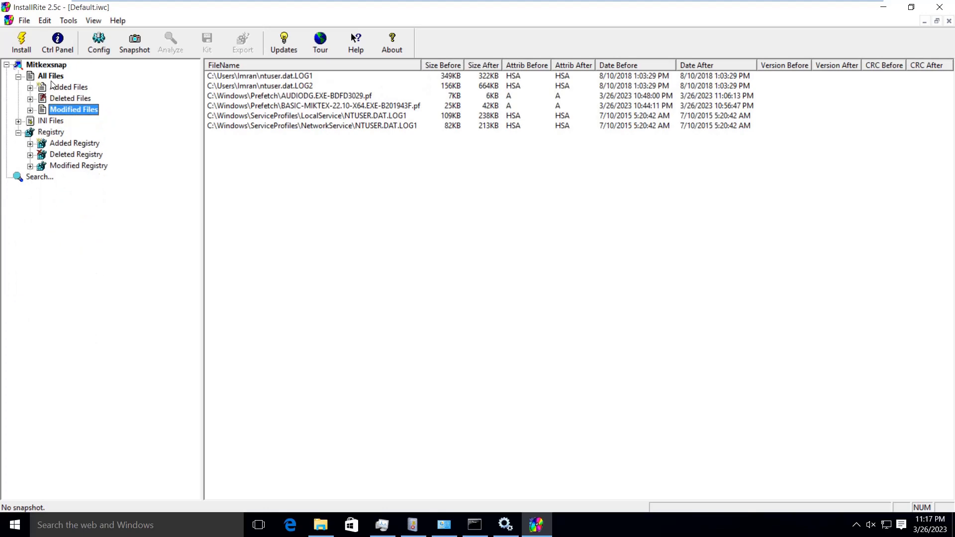
Expand the INI Files branch, widen the tree to fit the full file paths, and expand the latex-fonts desktop.ini entry.
{"action": "left_click", "coordinate": [19, 122]}
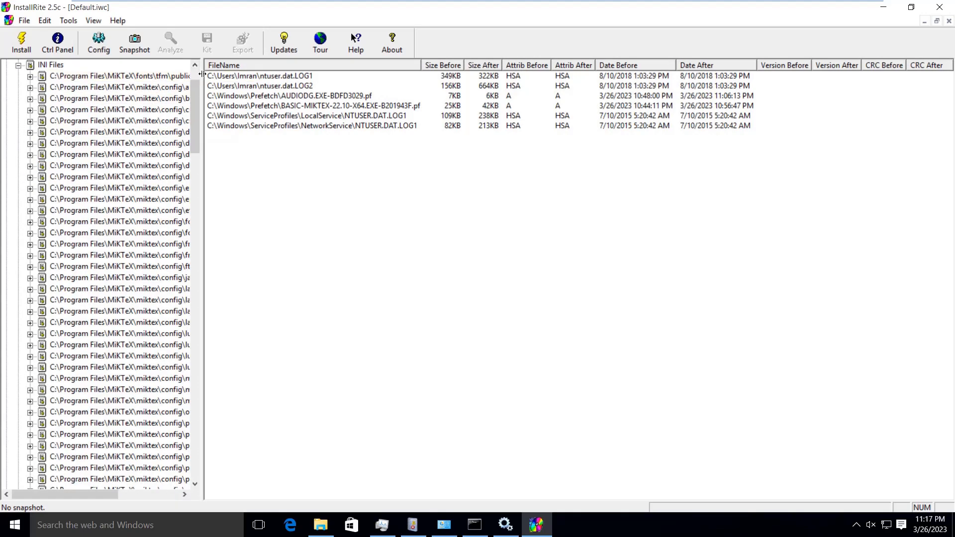
{"action": "left_click_drag", "start_coordinate": [203, 70], "coordinate": [321, 70]}
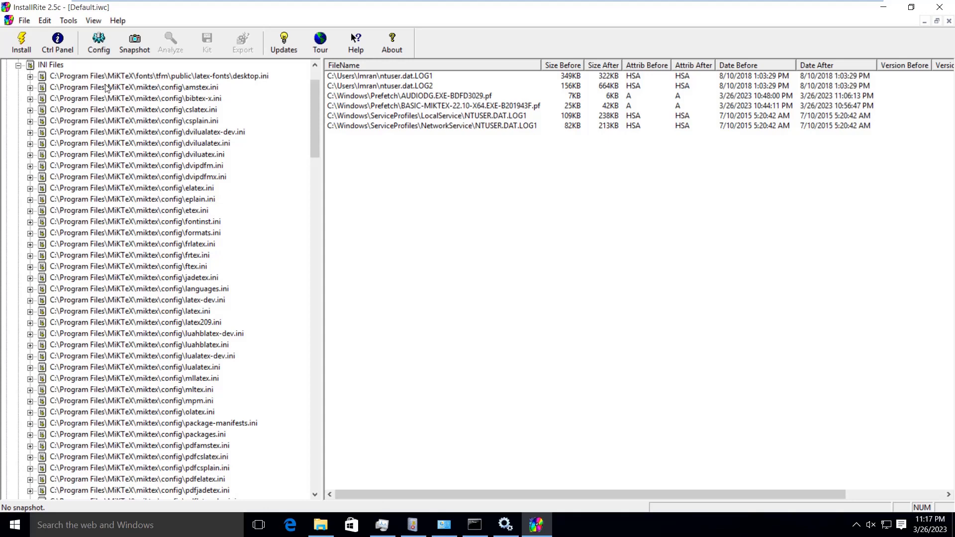
{"action": "left_click", "coordinate": [30, 78]}
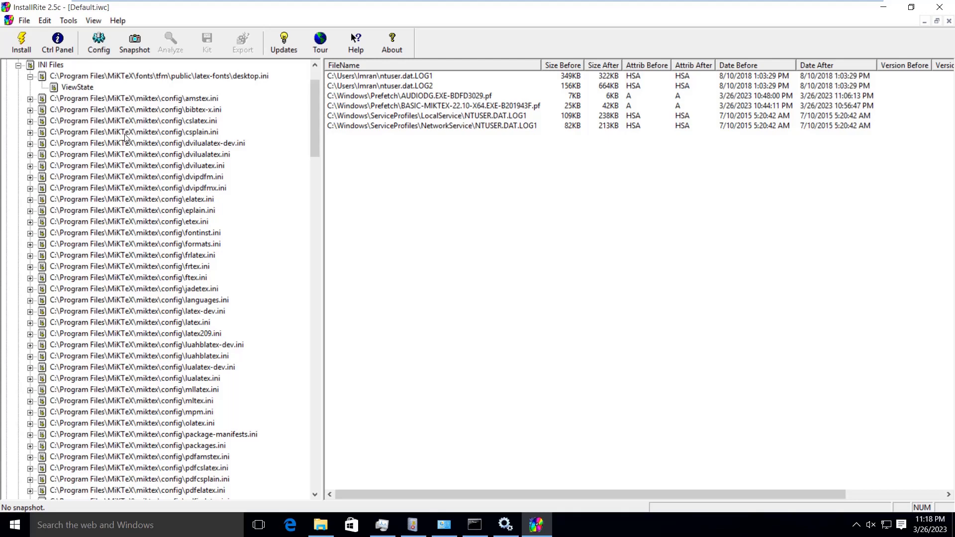
Look through the MiKTeX config and babel locale INI files down to the Registry branch, and collapse INI Files.
{"action": "scroll", "coordinate": [144, 269], "scroll_direction": "down", "scroll_amount": 1}
{"action": "scroll", "coordinate": [165, 294], "scroll_direction": "down", "scroll_amount": 18}
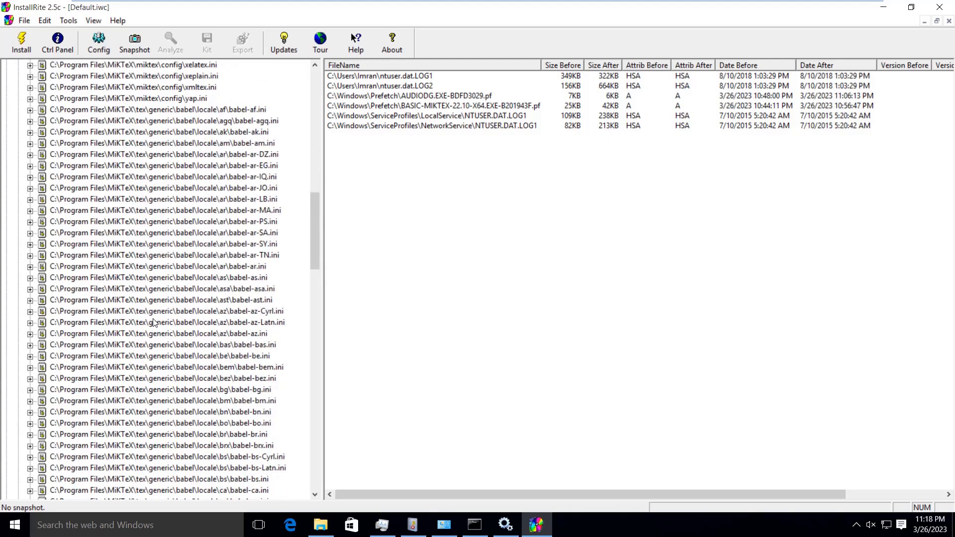
{"action": "scroll", "coordinate": [154, 322], "scroll_direction": "down", "scroll_amount": 15}
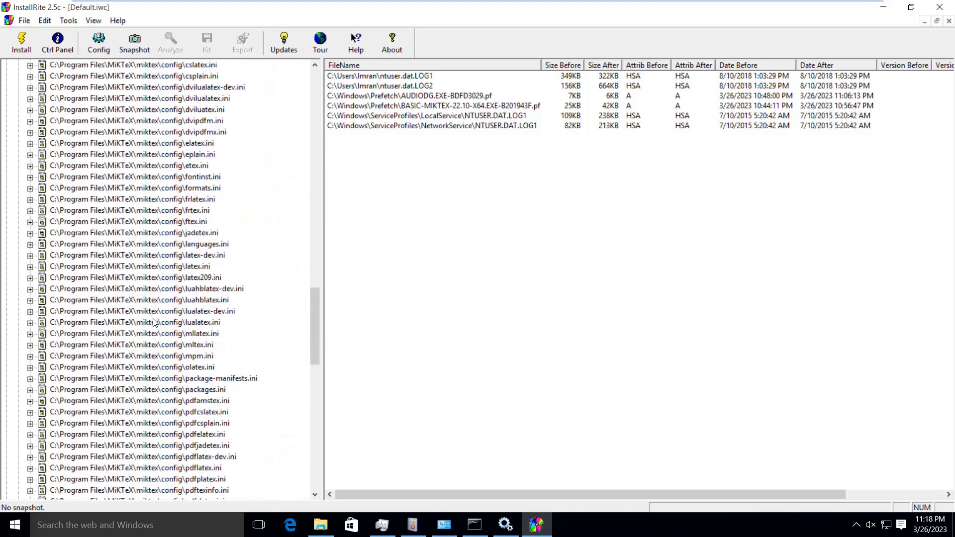
{"action": "scroll", "coordinate": [154, 322], "scroll_direction": "down", "scroll_amount": 15}
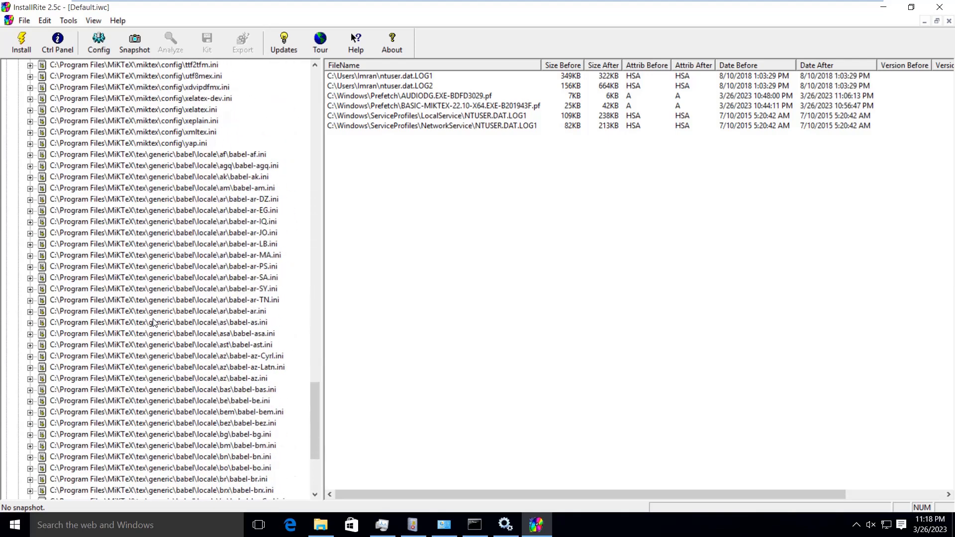
{"action": "scroll", "coordinate": [154, 322], "scroll_direction": "down", "scroll_amount": 5}
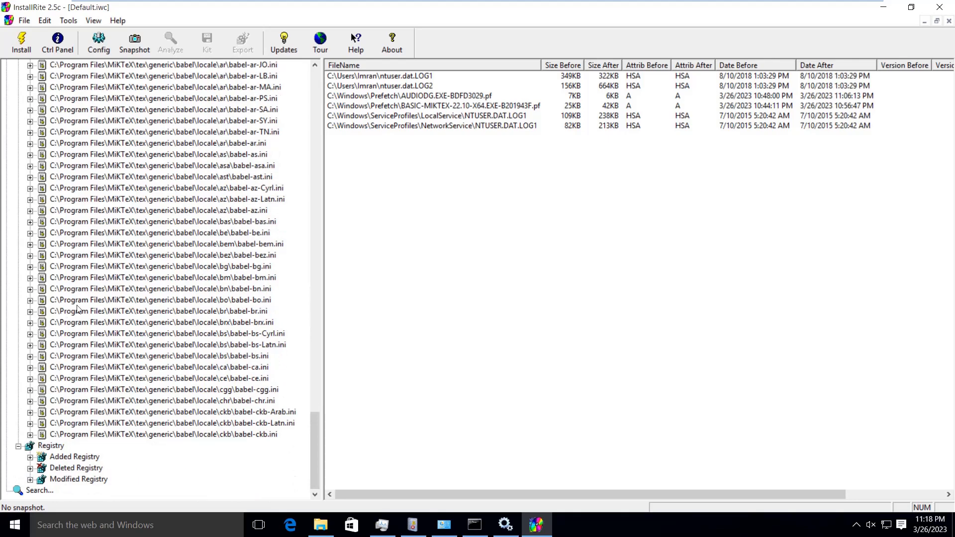
{"action": "scroll", "coordinate": [77, 304], "scroll_direction": "up", "scroll_amount": 13}
{"action": "scroll", "coordinate": [77, 305], "scroll_direction": "up", "scroll_amount": 16}
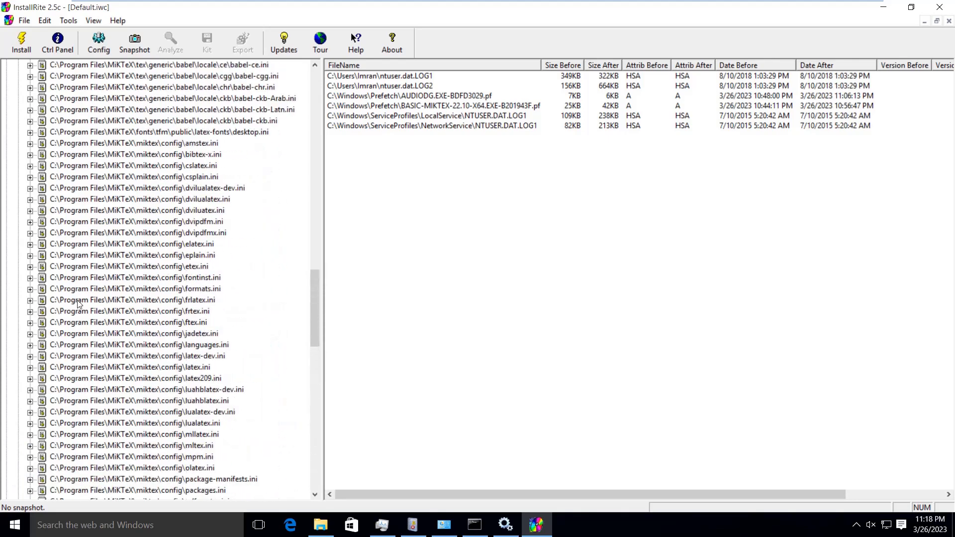
{"action": "scroll", "coordinate": [78, 305], "scroll_direction": "up", "scroll_amount": 20}
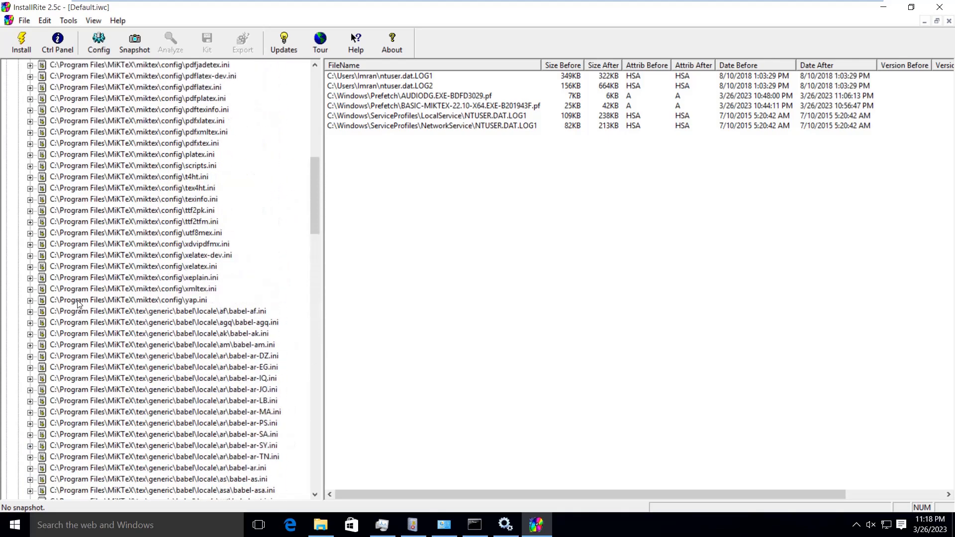
{"action": "scroll", "coordinate": [80, 303], "scroll_direction": "up", "scroll_amount": 1}
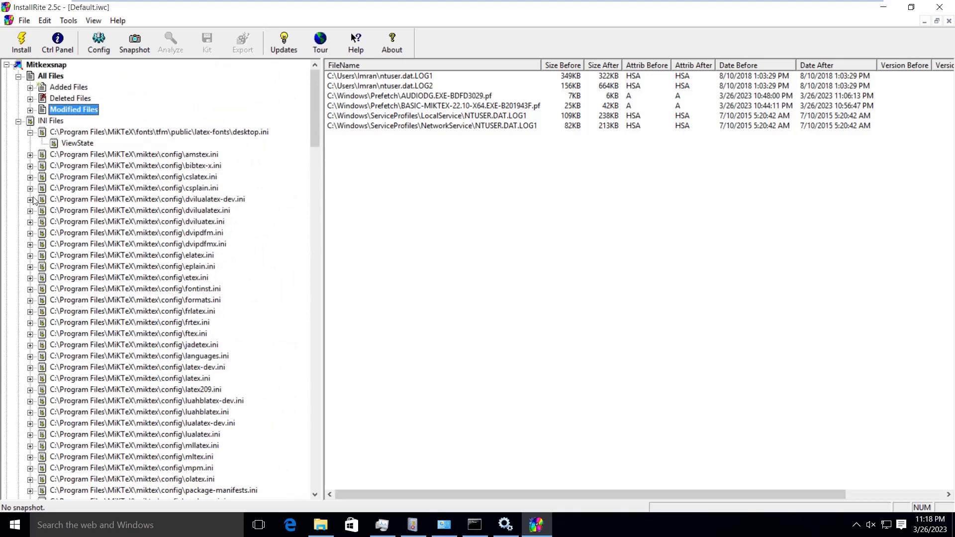
{"action": "left_click", "coordinate": [18, 121]}
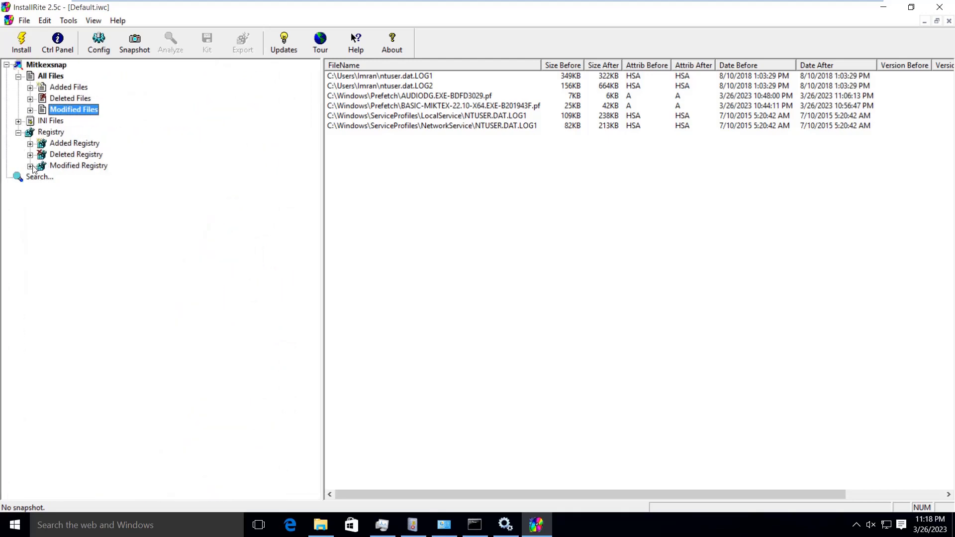
Display the added registry entries and expand Added Registry to view its HKEY_LOCAL_MACHINE keys.
{"action": "left_click", "coordinate": [42, 133]}
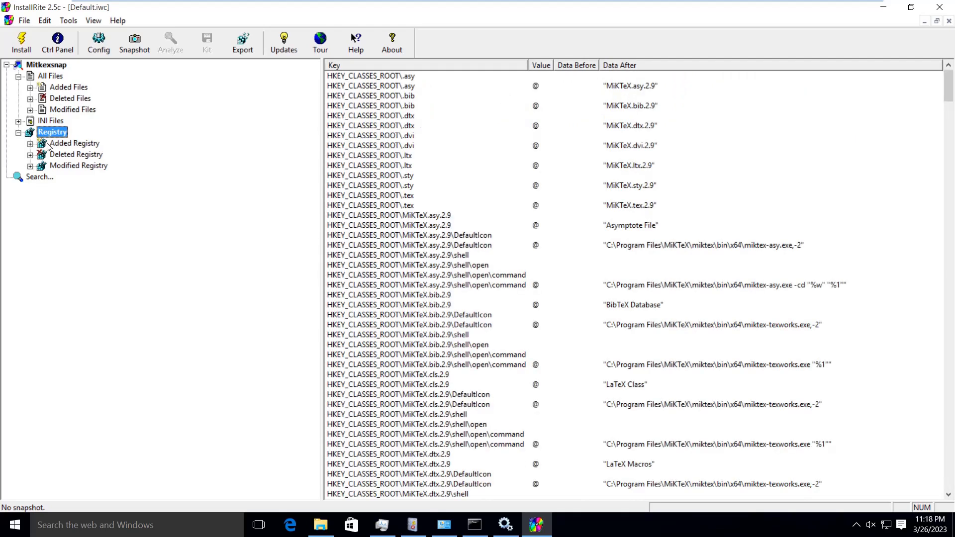
{"action": "left_click", "coordinate": [63, 146]}
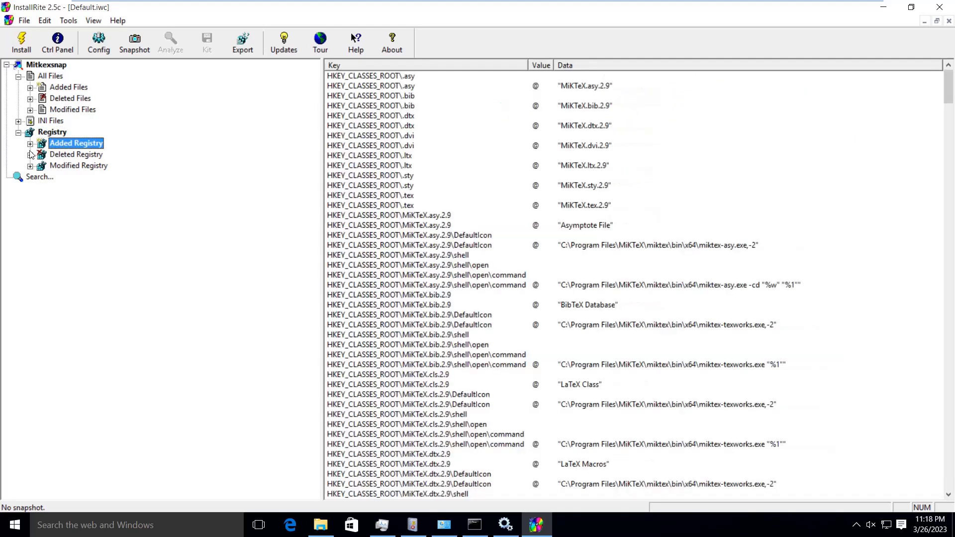
{"action": "left_click", "coordinate": [30, 155]}
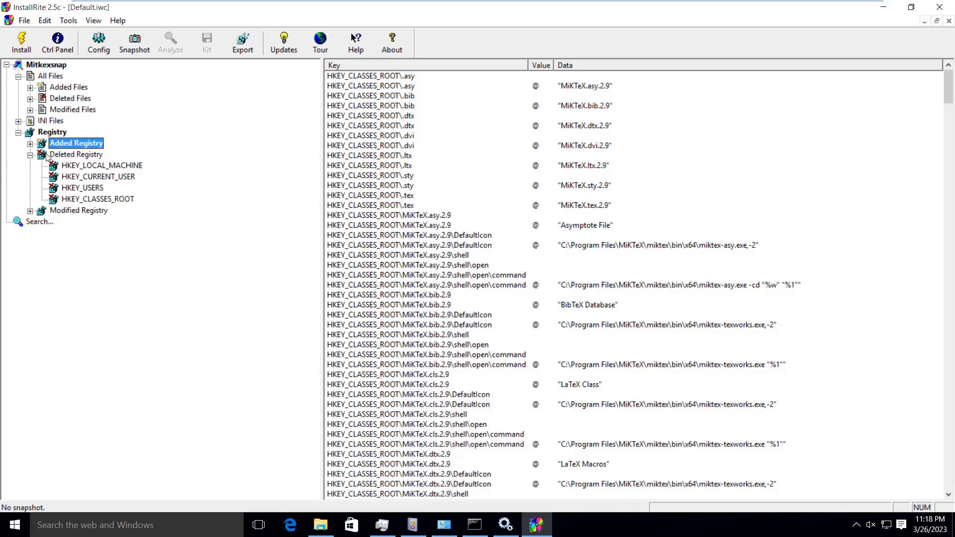
{"action": "left_click", "coordinate": [31, 155]}
{"action": "left_click", "coordinate": [30, 146]}
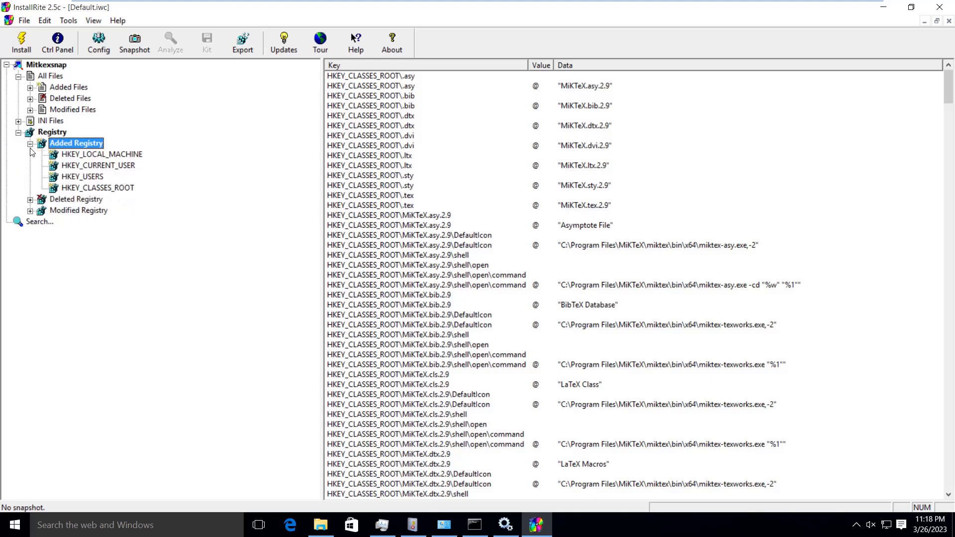
{"action": "left_click", "coordinate": [72, 156]}
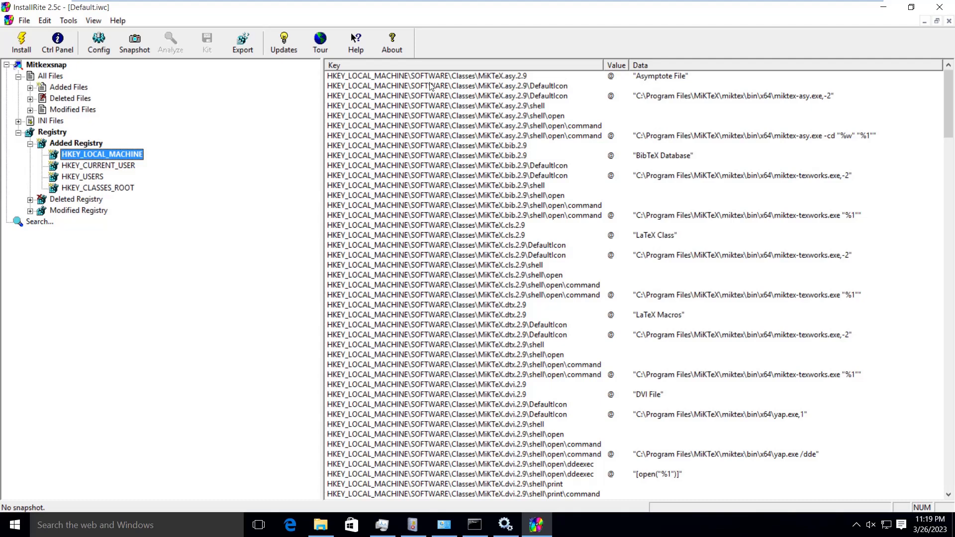
Examine the added MiKTeX file-type keys under HKEY_LOCAL_MACHINE\SOFTWARE\Classes, highlighting the MiKTeX.asy.2.9 and MiKTeX.cls.2.9\shell entries.
{"action": "left_click", "coordinate": [504, 80]}
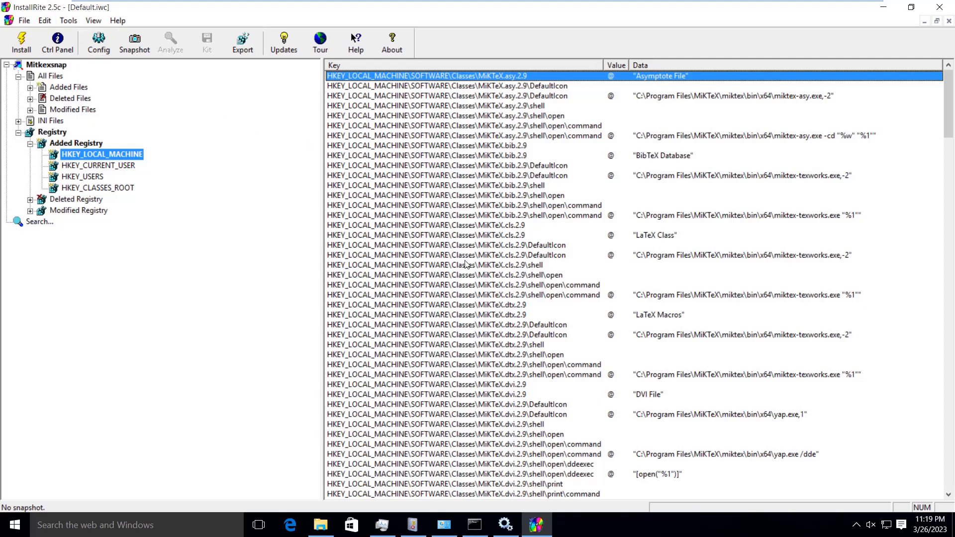
{"action": "left_click", "coordinate": [468, 265]}
{"action": "scroll", "coordinate": [468, 282], "scroll_direction": "down", "scroll_amount": 13}
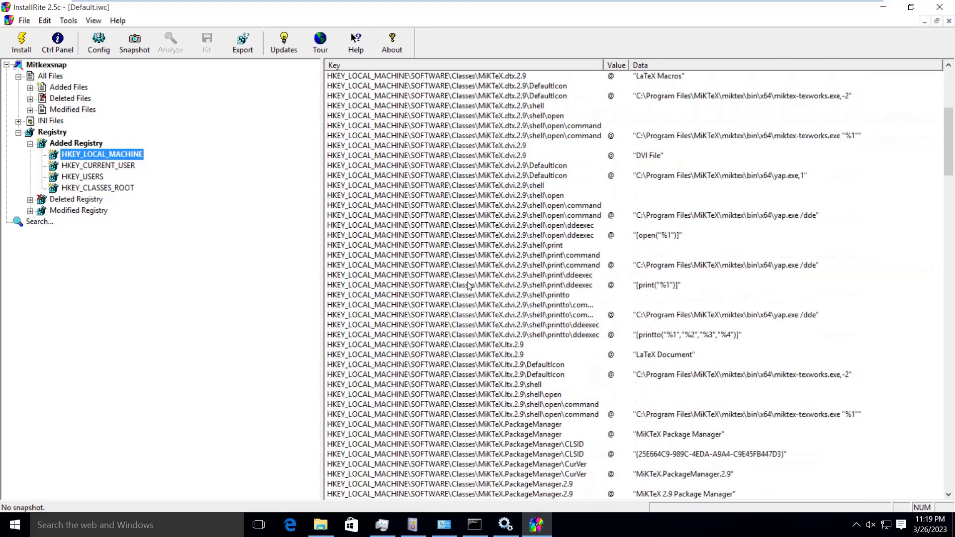
{"action": "scroll", "coordinate": [468, 285], "scroll_direction": "down", "scroll_amount": 10}
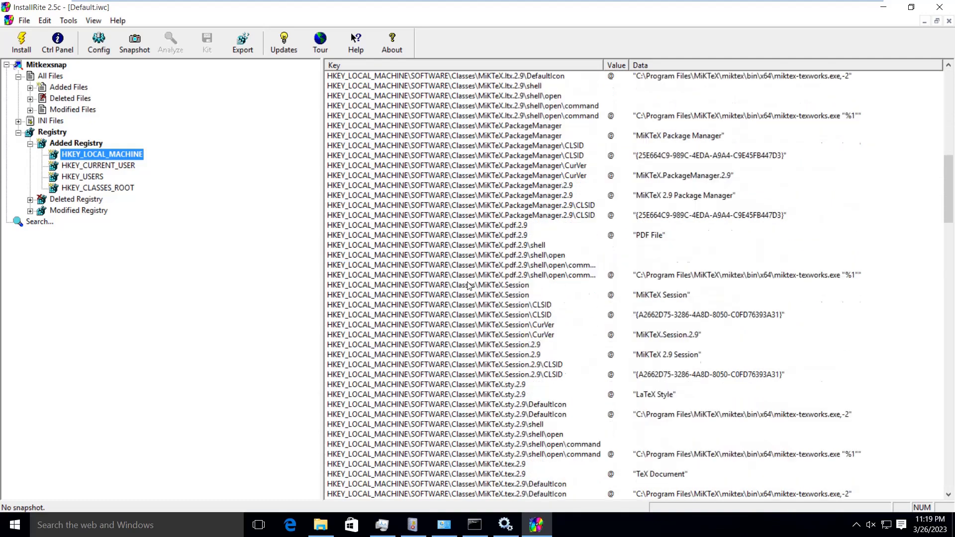
{"action": "scroll", "coordinate": [468, 285], "scroll_direction": "down", "scroll_amount": 5}
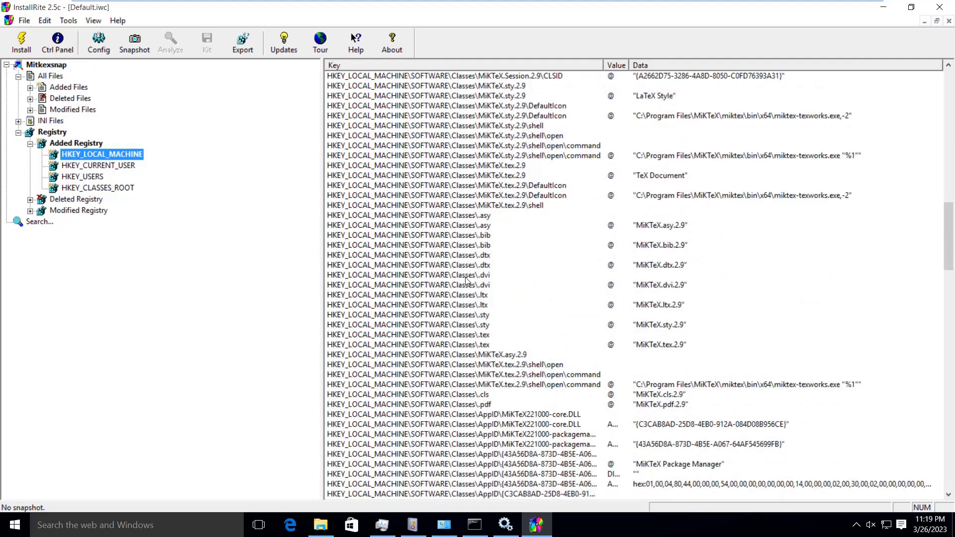
{"action": "scroll", "coordinate": [458, 206], "scroll_direction": "up", "scroll_amount": 1}
{"action": "scroll", "coordinate": [456, 206], "scroll_direction": "up", "scroll_amount": 15}
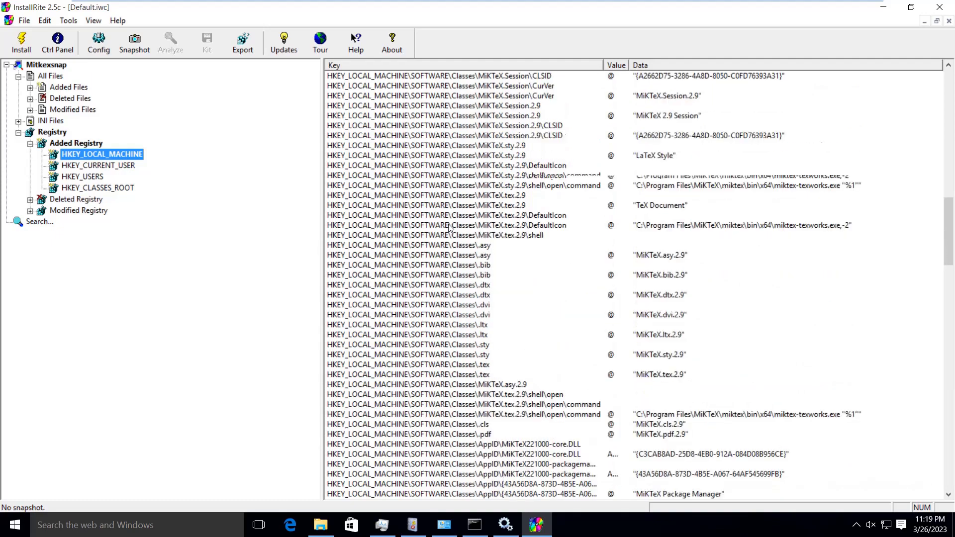
{"action": "scroll", "coordinate": [464, 221], "scroll_direction": "up", "scroll_amount": 4}
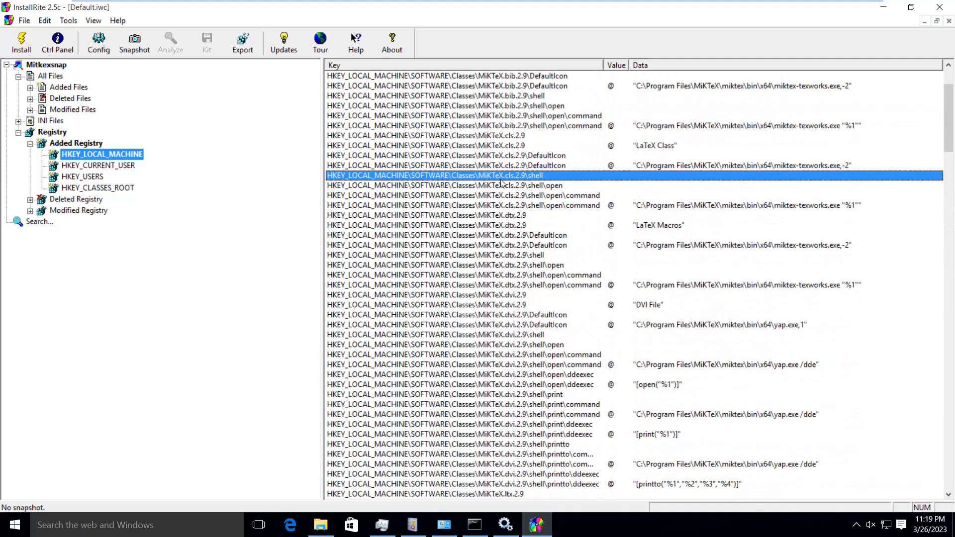
{"action": "scroll", "coordinate": [486, 309], "scroll_direction": "down", "scroll_amount": 9}
{"action": "scroll", "coordinate": [485, 312], "scroll_direction": "down", "scroll_amount": 20}
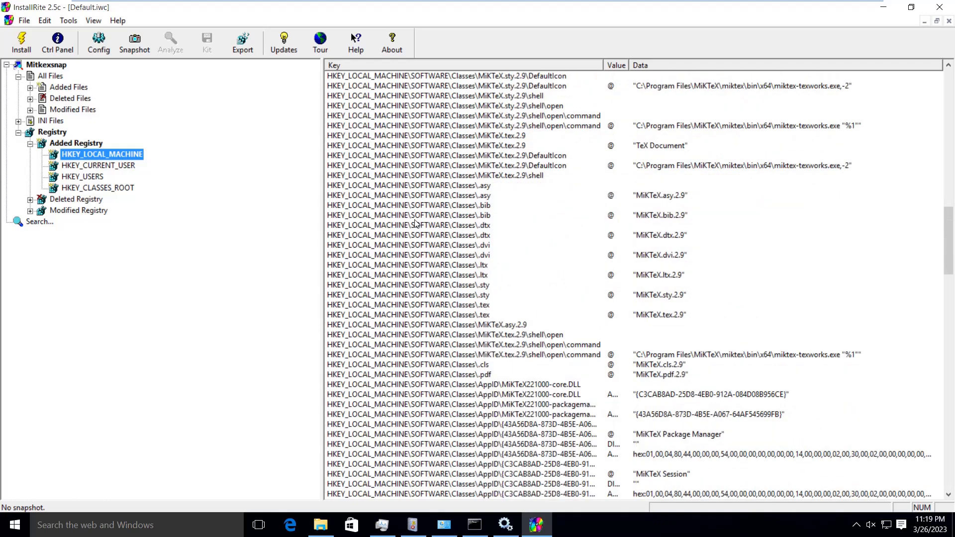
Highlight the .bib class entry and review the AppID, Interface, TypeLib and Wow6432Node keys to the end of the list.
{"action": "left_click", "coordinate": [415, 219]}
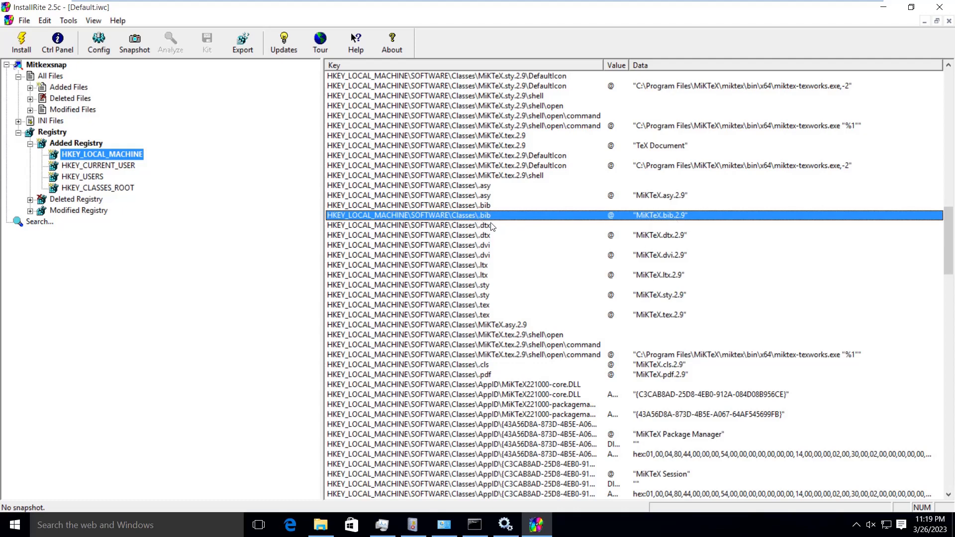
{"action": "scroll", "coordinate": [420, 273], "scroll_direction": "down", "scroll_amount": 5}
{"action": "scroll", "coordinate": [420, 273], "scroll_direction": "down", "scroll_amount": 6}
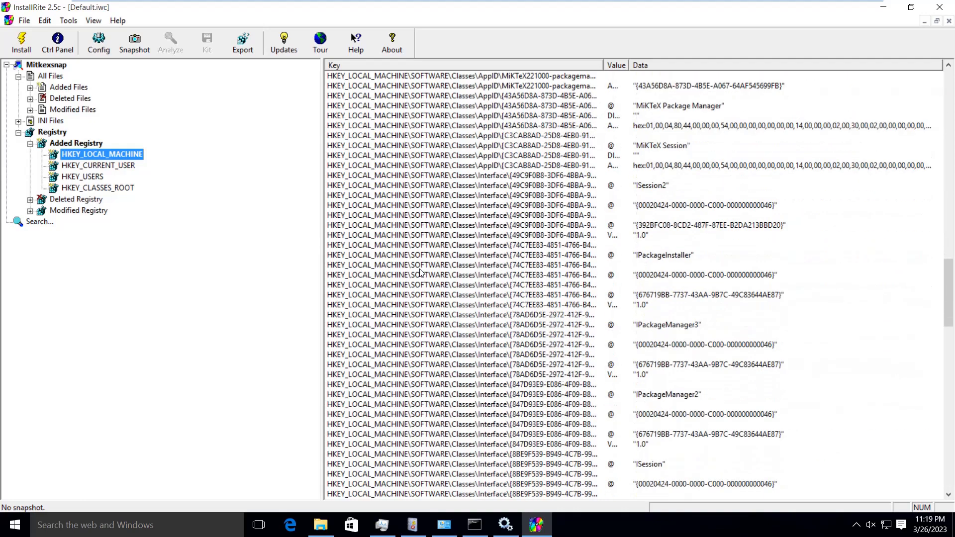
{"action": "scroll", "coordinate": [420, 273], "scroll_direction": "down", "scroll_amount": 4}
{"action": "scroll", "coordinate": [420, 274], "scroll_direction": "down", "scroll_amount": 13}
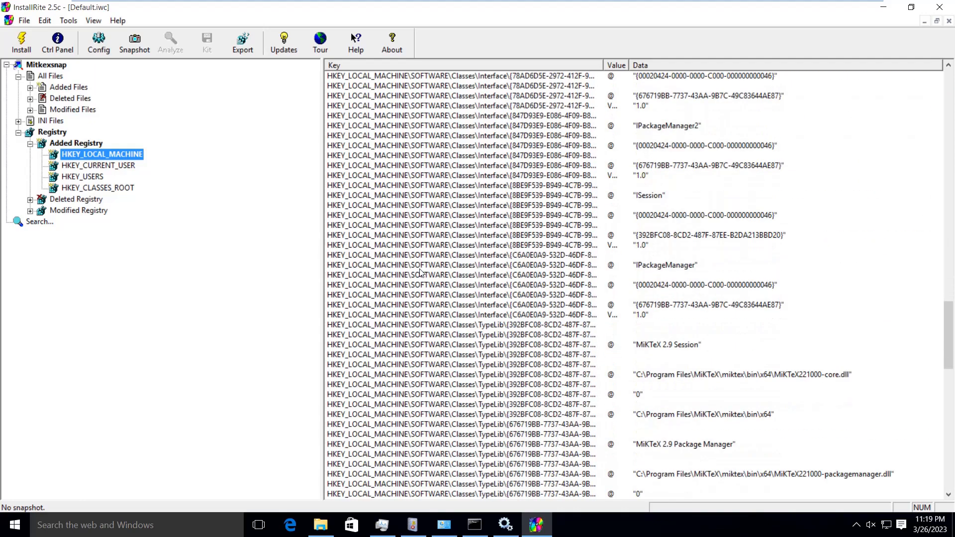
{"action": "scroll", "coordinate": [421, 273], "scroll_direction": "down", "scroll_amount": 9}
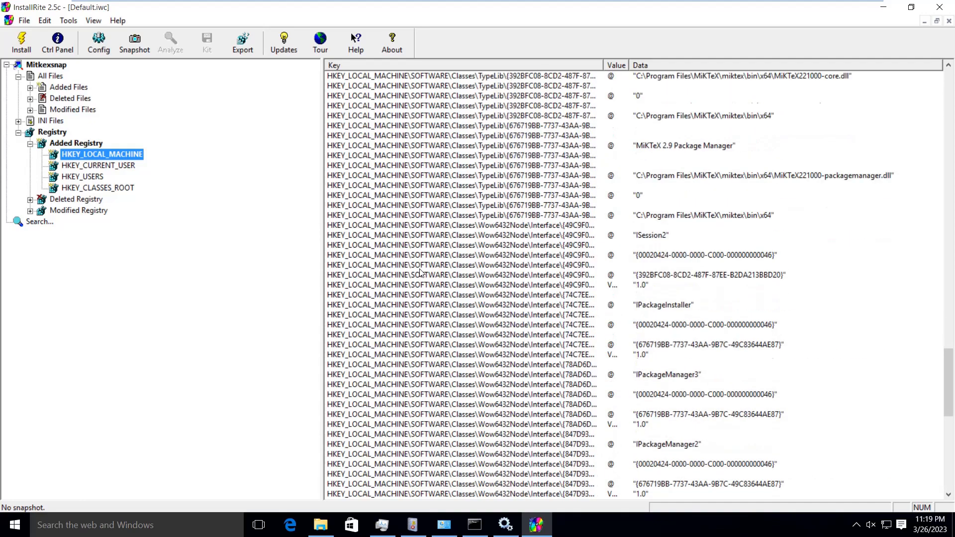
{"action": "scroll", "coordinate": [421, 273], "scroll_direction": "down", "scroll_amount": 8}
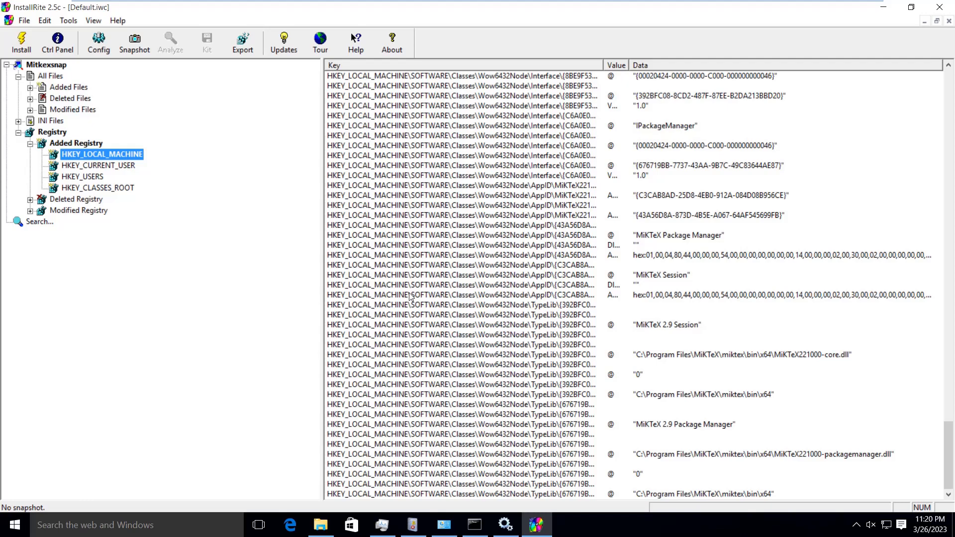
Reload the added HKEY_LOCAL_MACHINE keys from the beginning and review them down to the Interface and TypeLib entries.
{"action": "left_click", "coordinate": [110, 165]}
{"action": "left_click", "coordinate": [111, 157]}
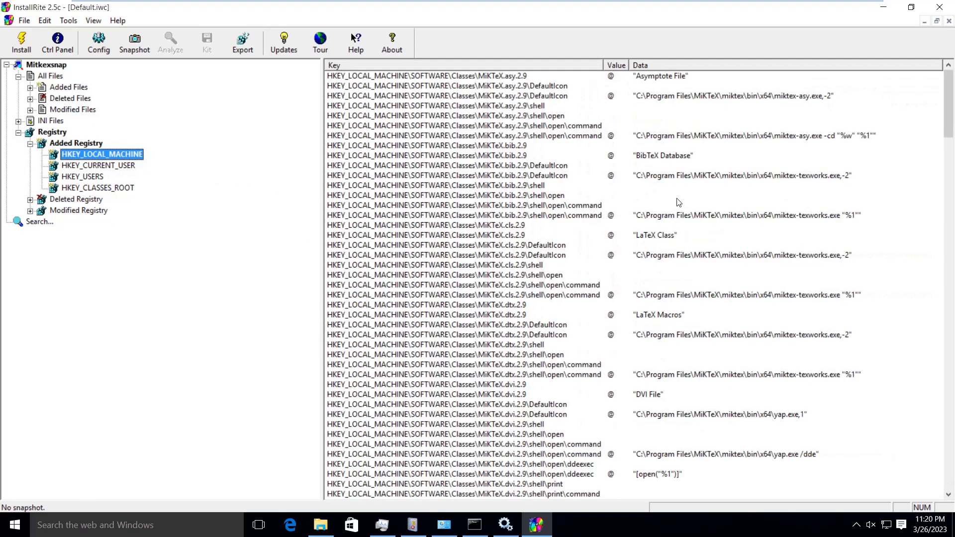
{"action": "scroll", "coordinate": [589, 273], "scroll_direction": "down", "scroll_amount": 20}
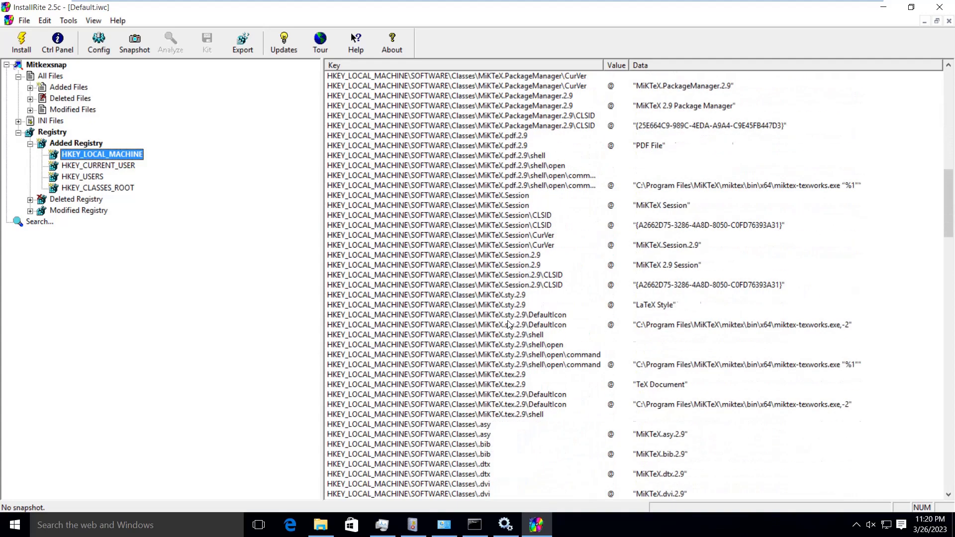
{"action": "scroll", "coordinate": [510, 325], "scroll_direction": "down", "scroll_amount": 5}
{"action": "scroll", "coordinate": [509, 324], "scroll_direction": "down", "scroll_amount": 5}
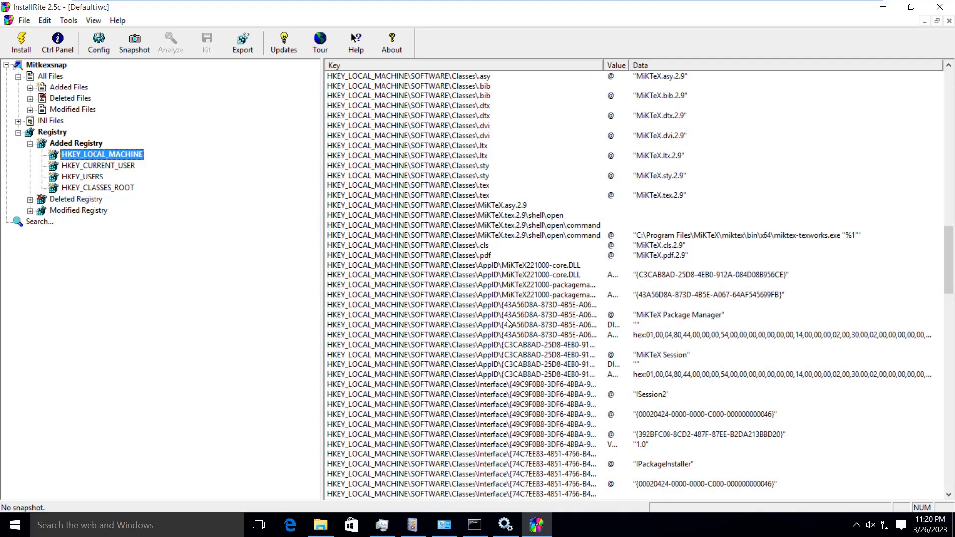
{"action": "scroll", "coordinate": [508, 323], "scroll_direction": "down", "scroll_amount": 6}
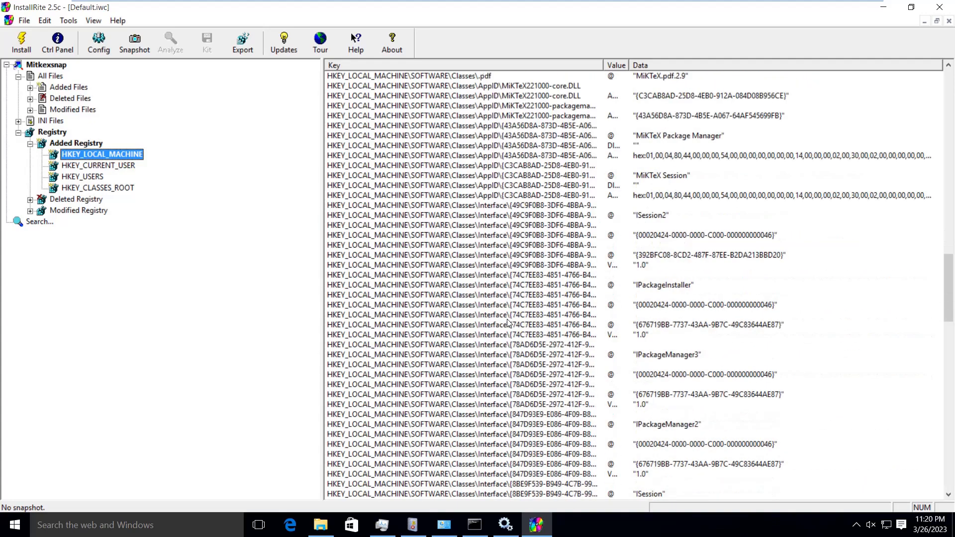
{"action": "scroll", "coordinate": [508, 323], "scroll_direction": "down", "scroll_amount": 6}
{"action": "scroll", "coordinate": [509, 324], "scroll_direction": "down", "scroll_amount": 4}
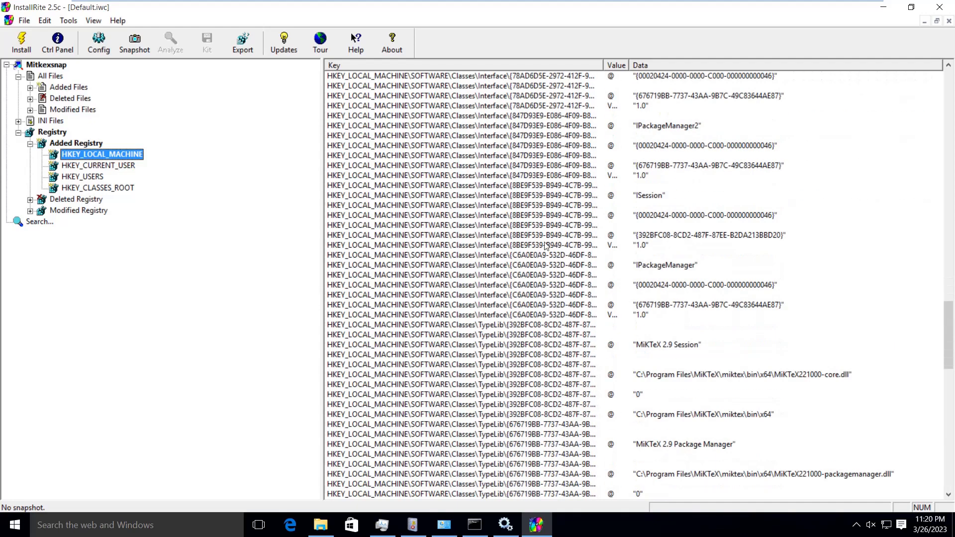
Widen the Key column to show more of the long registry paths and read on through the TypeLib and Wow6432Node\Interface entries.
{"action": "left_click_drag", "start_coordinate": [604, 65], "coordinate": [659, 62]}
{"action": "scroll", "coordinate": [497, 253], "scroll_direction": "down", "scroll_amount": 3}
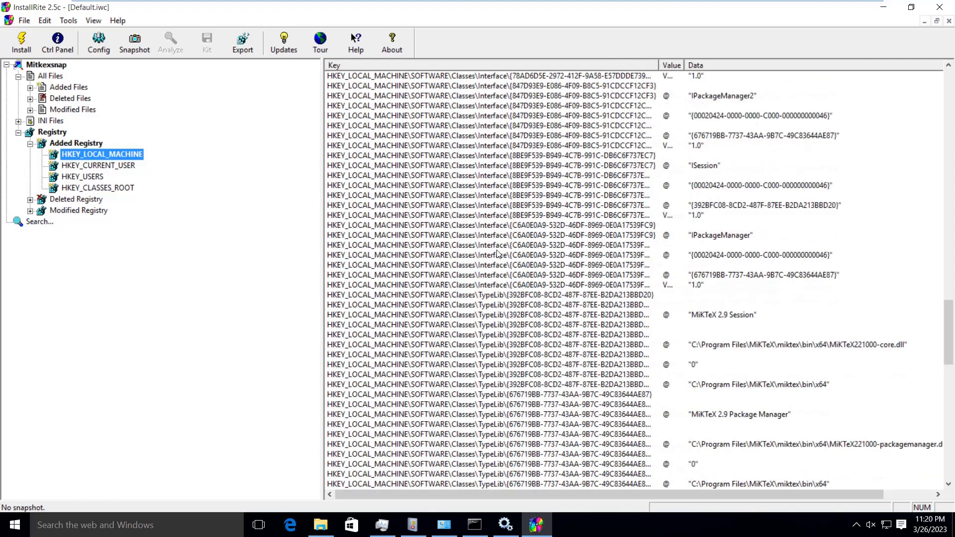
{"action": "scroll", "coordinate": [498, 254], "scroll_direction": "down", "scroll_amount": 1}
{"action": "scroll", "coordinate": [498, 254], "scroll_direction": "down", "scroll_amount": 3}
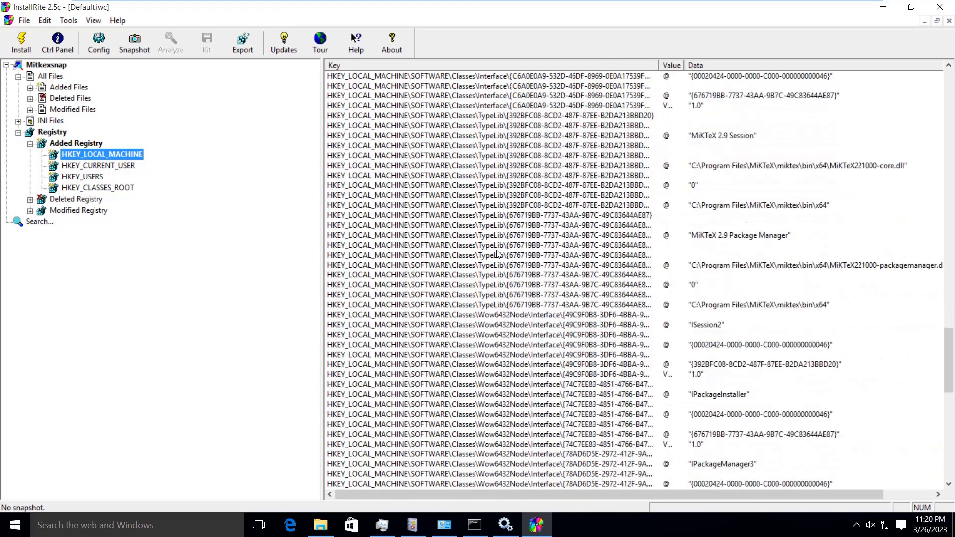
Continue through the added HKEY_LOCAL_MACHINE keys, highlighting a TypeLib entry and the {847D93E9-E086-4F09-B8C5-91CDCCF12CF3} entries under Wow6432Node\Interface.
{"action": "left_click", "coordinate": [636, 215]}
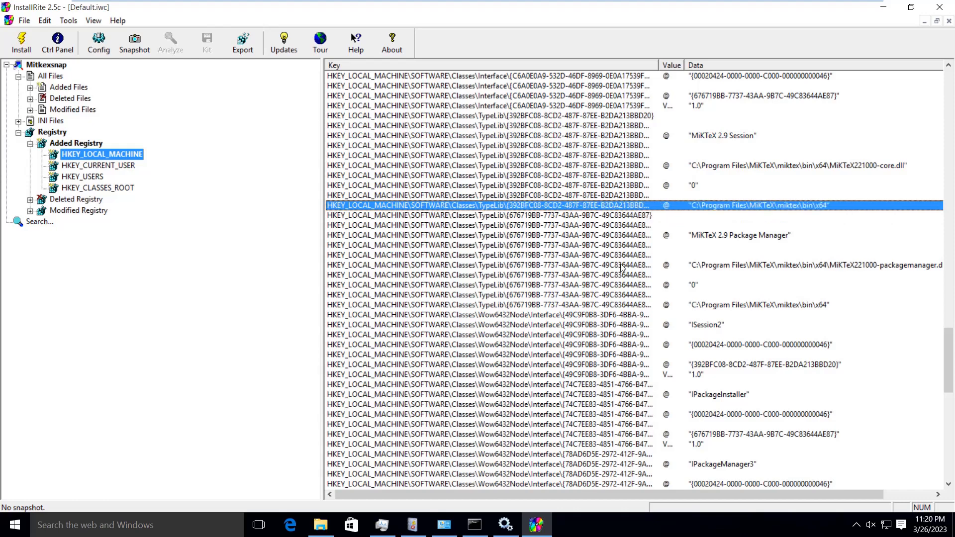
{"action": "scroll", "coordinate": [617, 283], "scroll_direction": "down", "scroll_amount": 5}
{"action": "scroll", "coordinate": [606, 296], "scroll_direction": "down", "scroll_amount": 4}
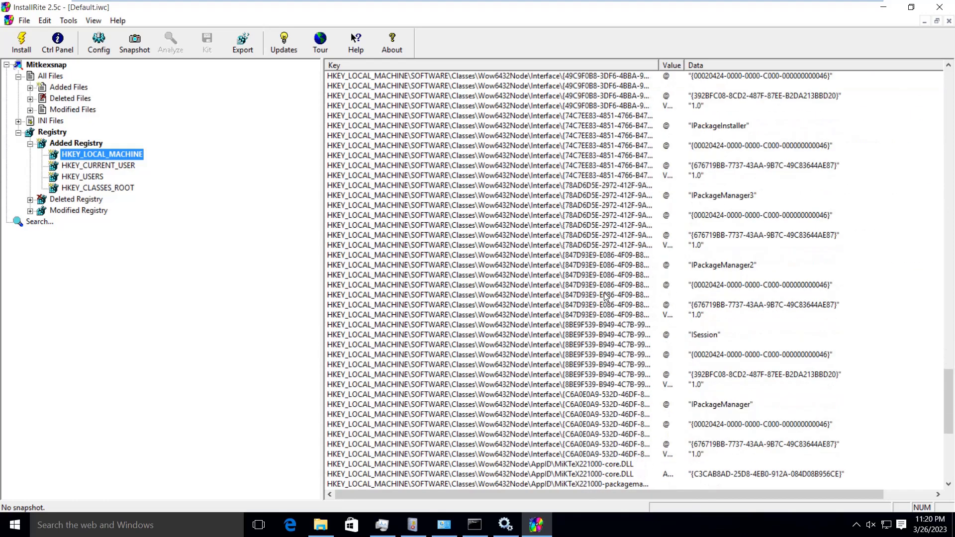
{"action": "left_click", "coordinate": [610, 306]}
{"action": "left_click", "coordinate": [613, 296]}
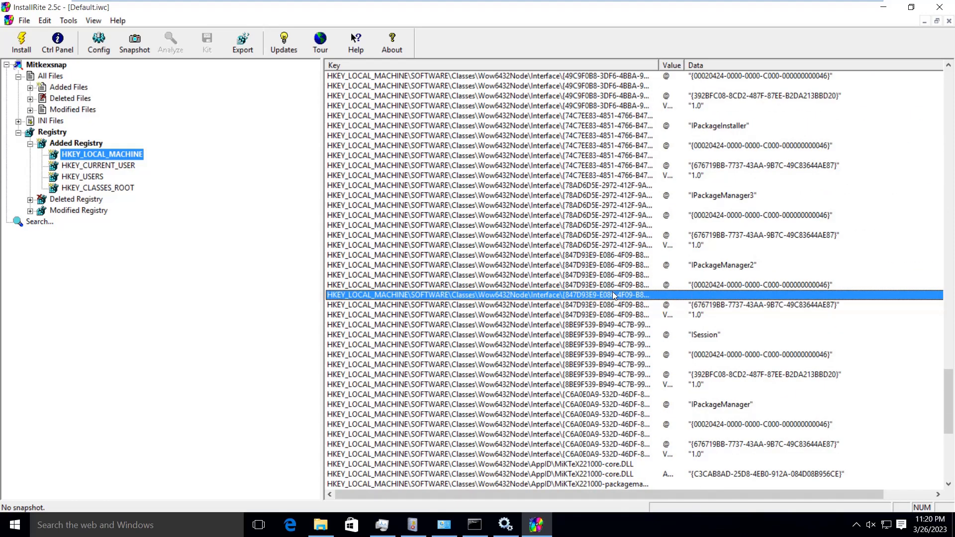
{"action": "left_click", "coordinate": [614, 286]}
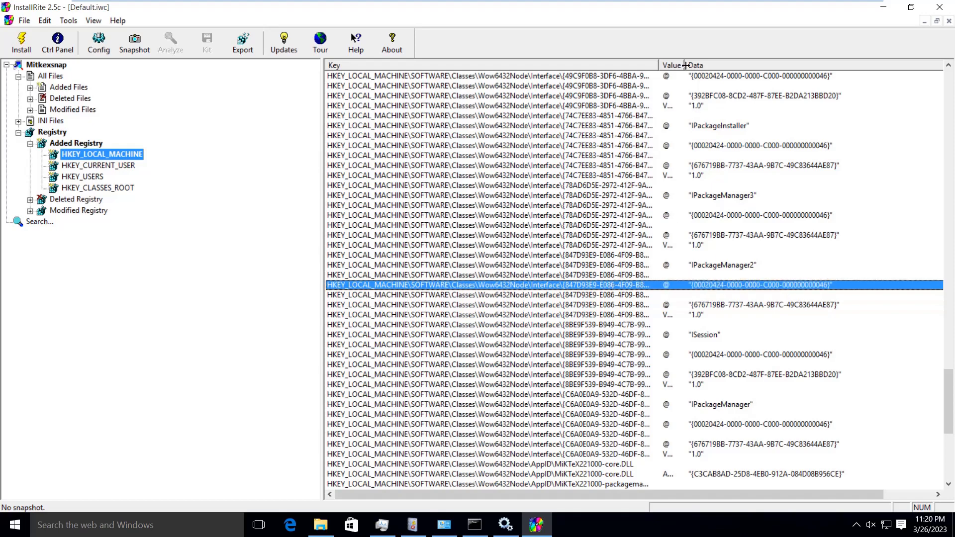
Widen the Value and Key columns so the value names and full registry paths are readable.
{"action": "left_click_drag", "start_coordinate": [686, 65], "coordinate": [739, 65]}
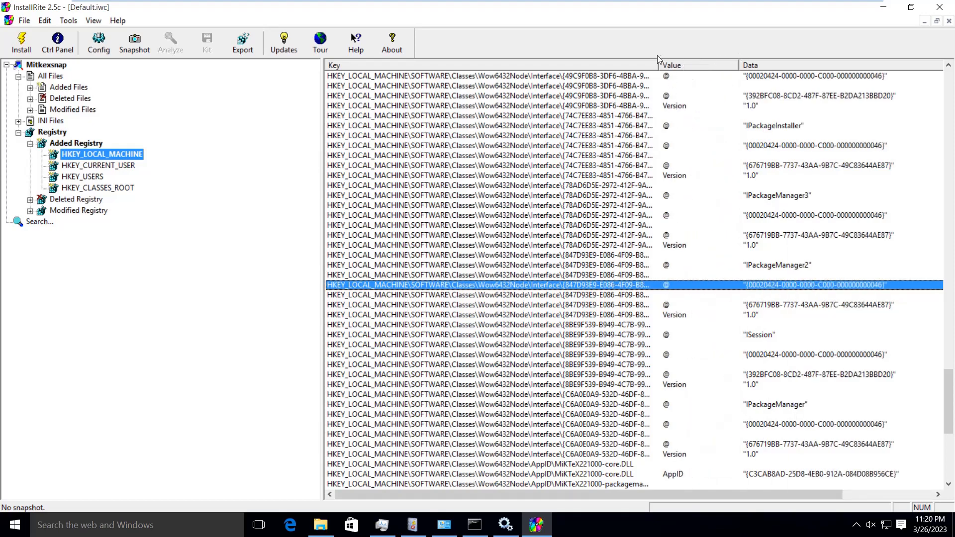
{"action": "left_click_drag", "start_coordinate": [659, 62], "coordinate": [777, 61]}
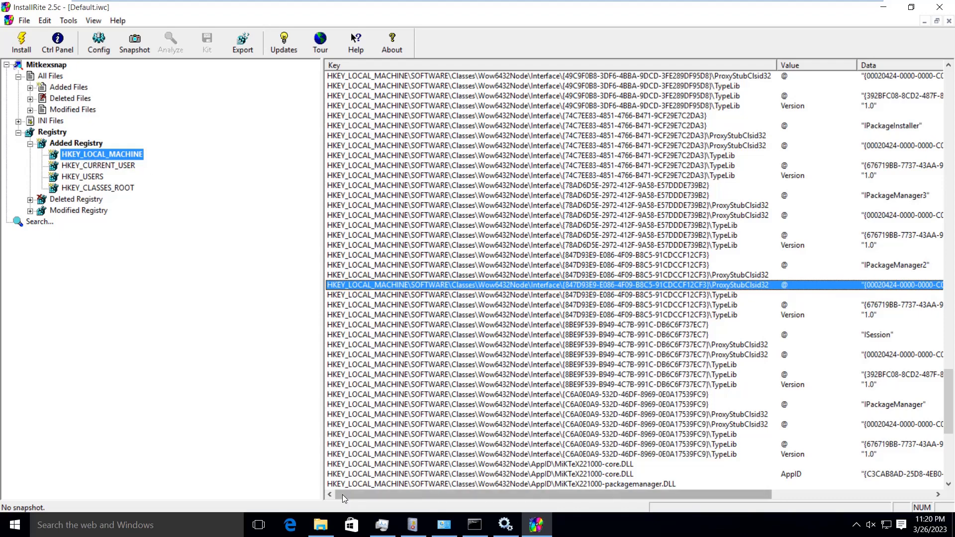
{"action": "mouse_move", "coordinate": [372, 496]}
{"action": "left_mouse_down"}
{"action": "mouse_move", "coordinate": [560, 503]}
{"action": "mouse_move", "coordinate": [373, 500]}
{"action": "left_mouse_up"}
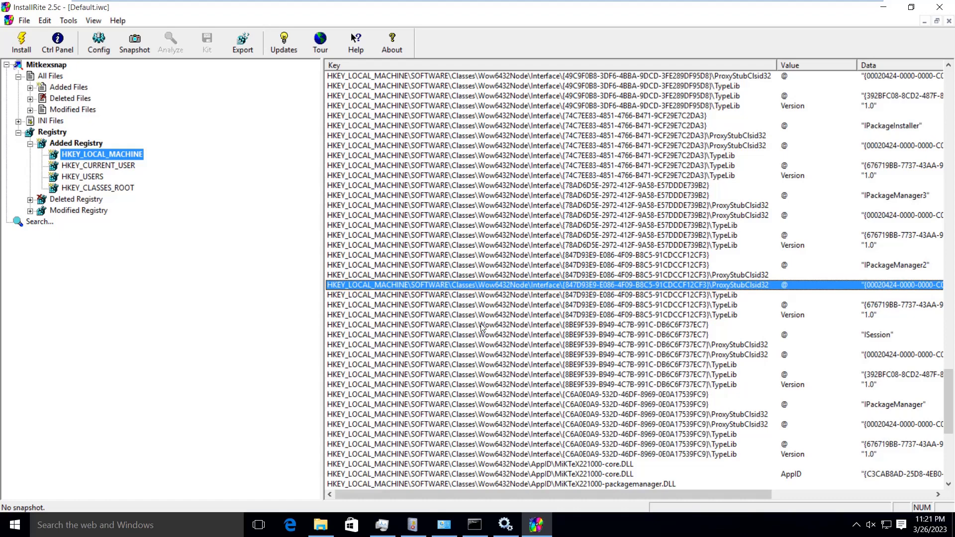
Review the full TypeLib, Interface and Wow6432Node paths to the end of the list, highlighting the {676719BB-7737-43AA-9B7C-49C83644AE87}\1.0\0\win64 entry.
{"action": "scroll", "coordinate": [479, 341], "scroll_direction": "up", "scroll_amount": 1}
{"action": "scroll", "coordinate": [479, 340], "scroll_direction": "up", "scroll_amount": 9}
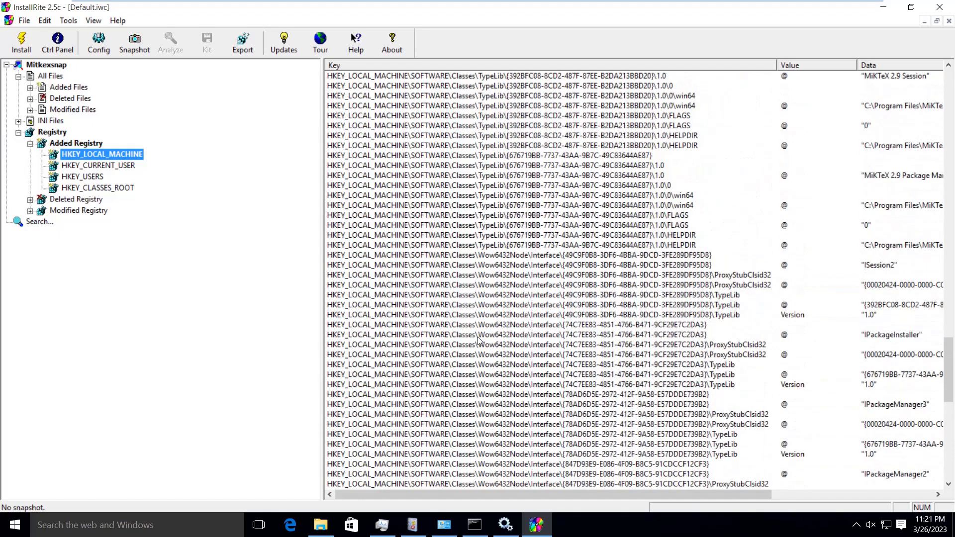
{"action": "scroll", "coordinate": [479, 340], "scroll_direction": "up", "scroll_amount": 3}
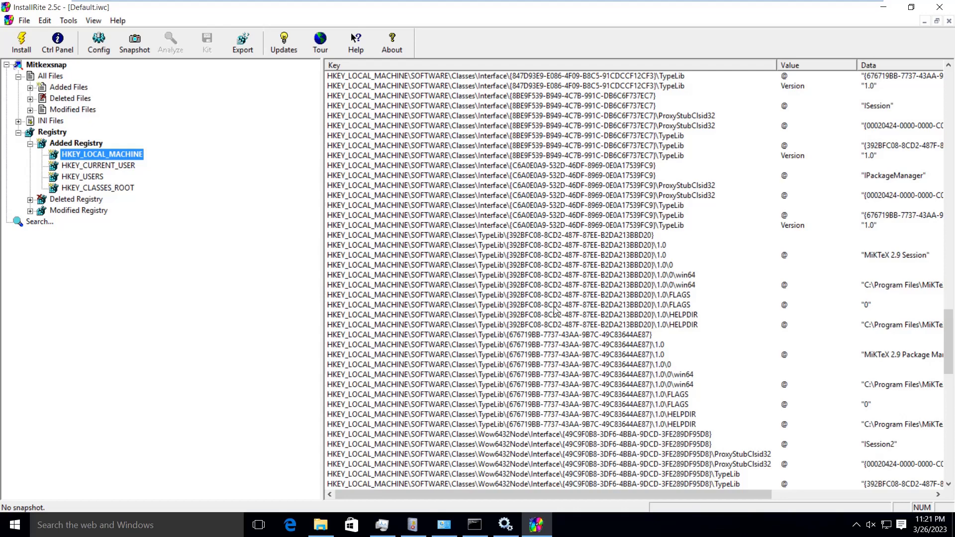
{"action": "scroll", "coordinate": [556, 309], "scroll_direction": "down", "scroll_amount": 15}
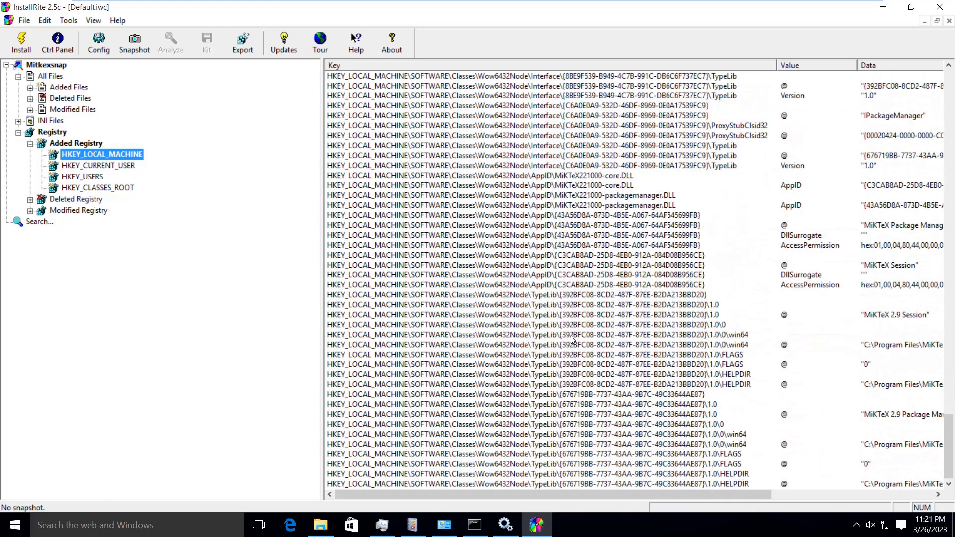
{"action": "left_click", "coordinate": [886, 447]}
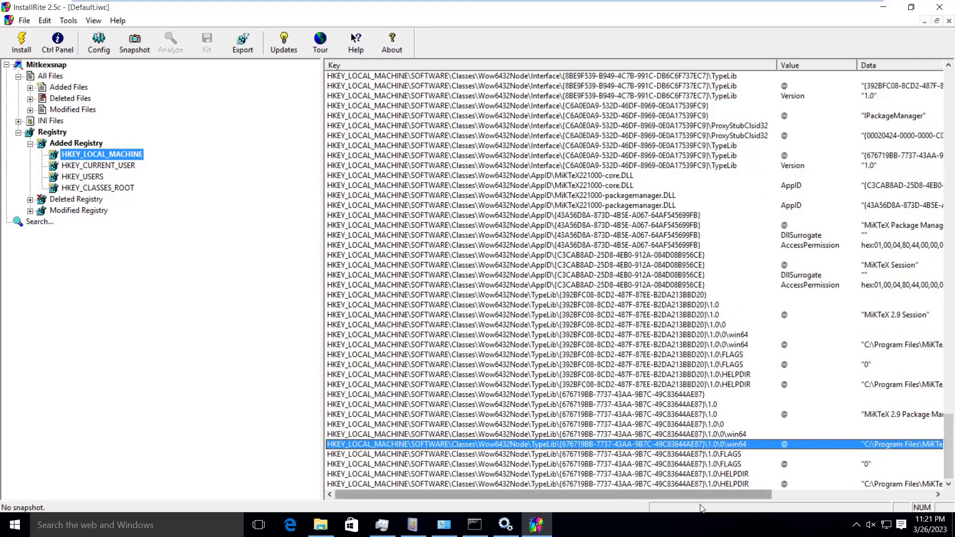
{"action": "mouse_move", "coordinate": [692, 498]}
{"action": "left_mouse_down"}
{"action": "mouse_move", "coordinate": [881, 486]}
{"action": "mouse_move", "coordinate": [696, 492]}
{"action": "left_mouse_up"}
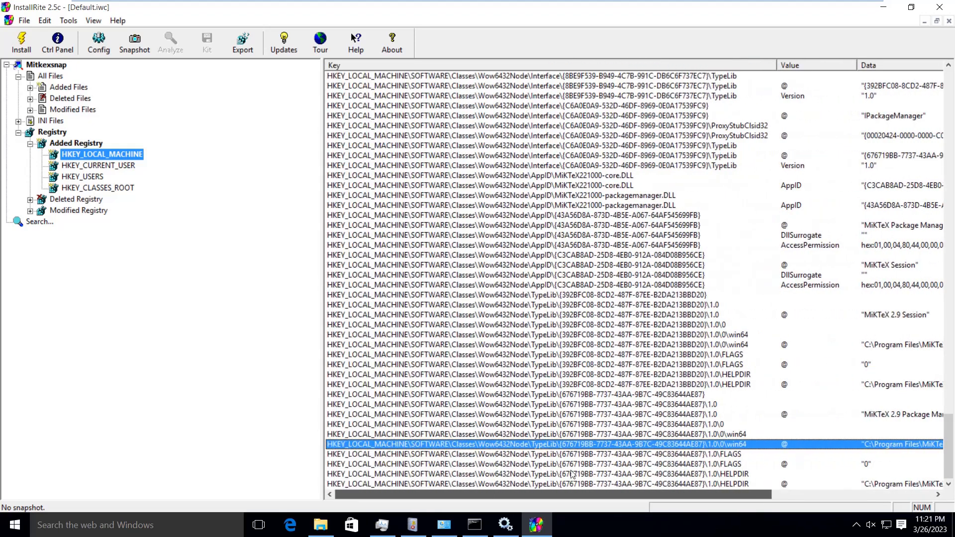
Examine the keys added under HKEY_CURRENT_USER, highlighting each ApplicationViewManagement and UFH\SHC entry in turn.
{"action": "left_click", "coordinate": [92, 165]}
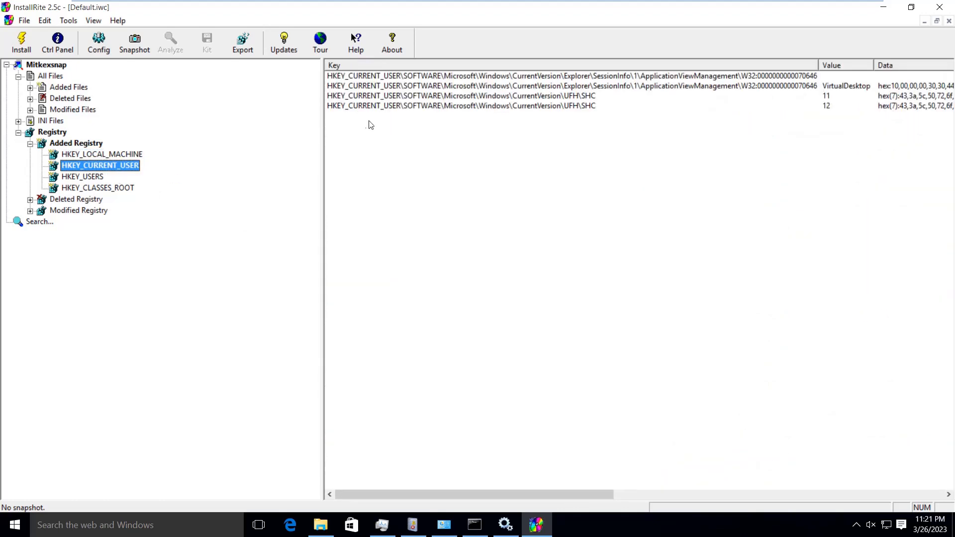
{"action": "left_click", "coordinate": [591, 77]}
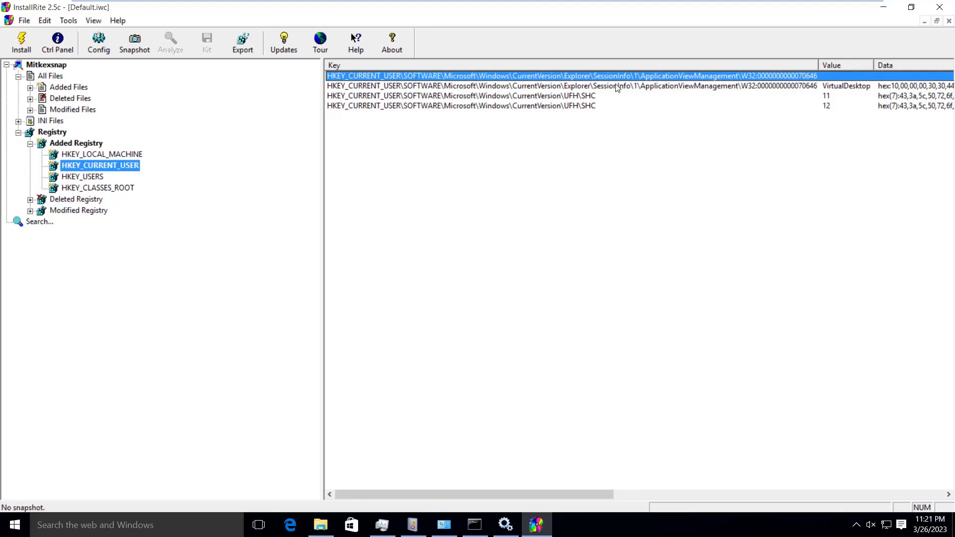
{"action": "left_click", "coordinate": [563, 88]}
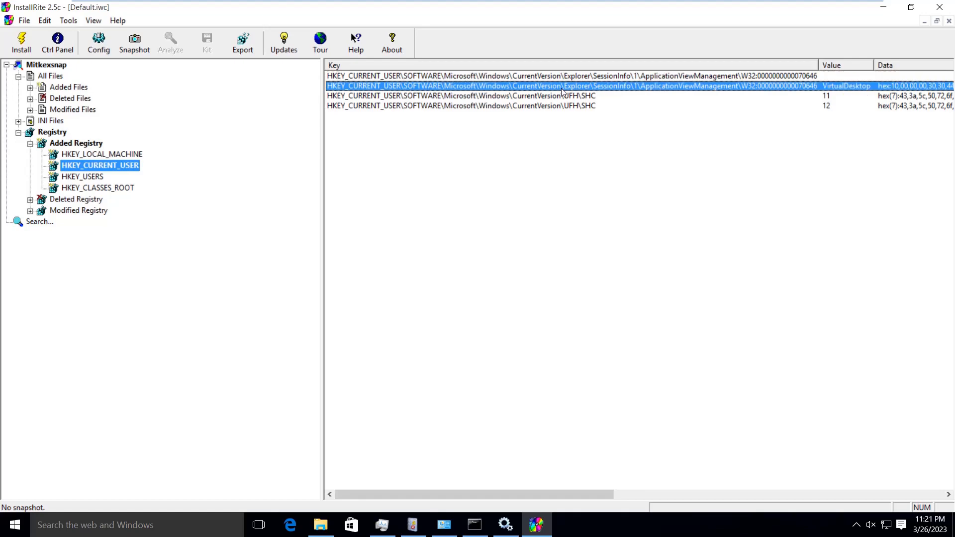
{"action": "left_click", "coordinate": [555, 97]}
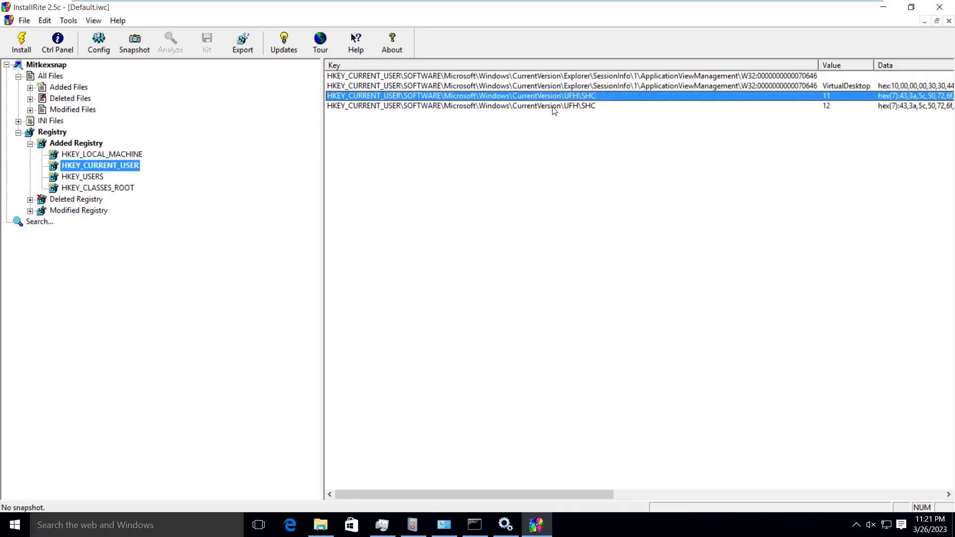
{"action": "left_click", "coordinate": [556, 106]}
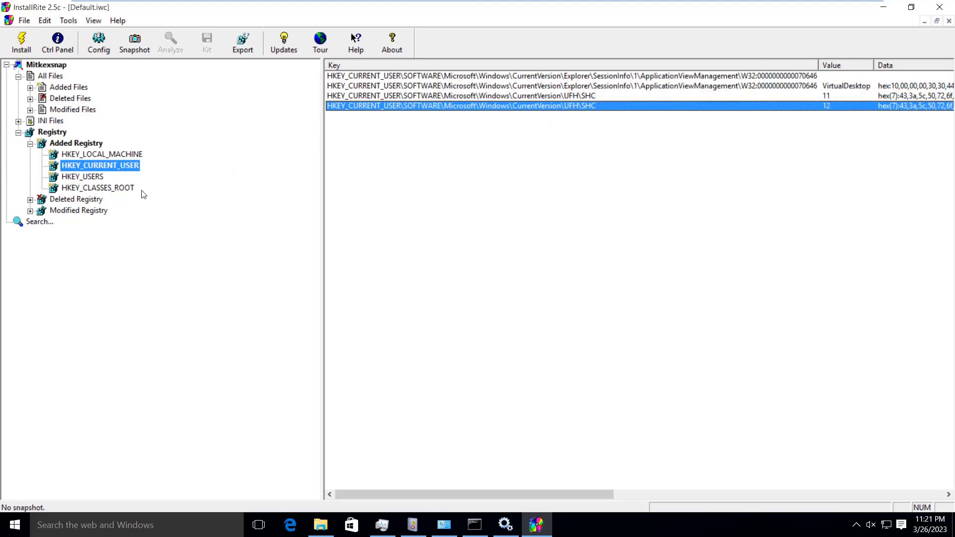
Examine the keys added under HKEY_USERS, highlighting each ApplicationViewManagement and UFH\SHC entry in turn.
{"action": "left_click", "coordinate": [94, 180]}
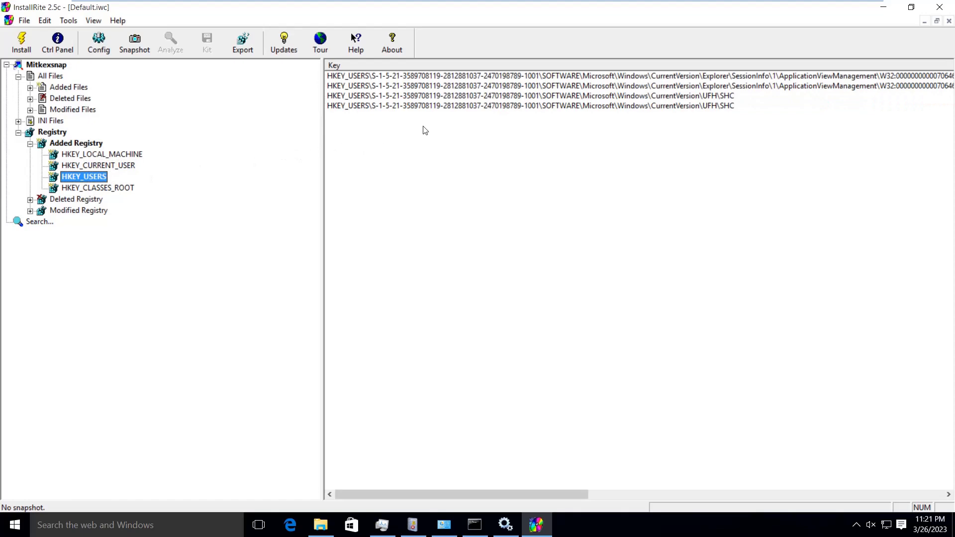
{"action": "left_click", "coordinate": [508, 77]}
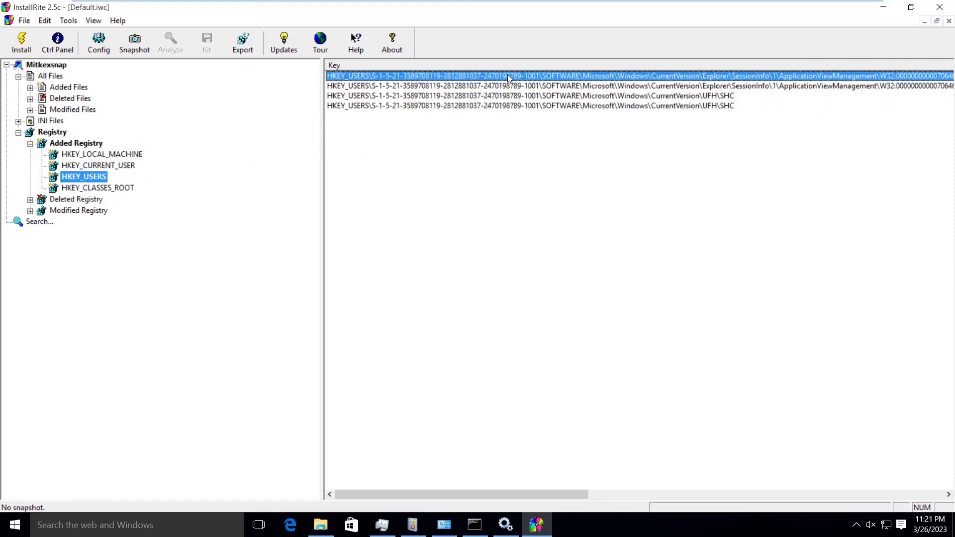
{"action": "left_click", "coordinate": [508, 88]}
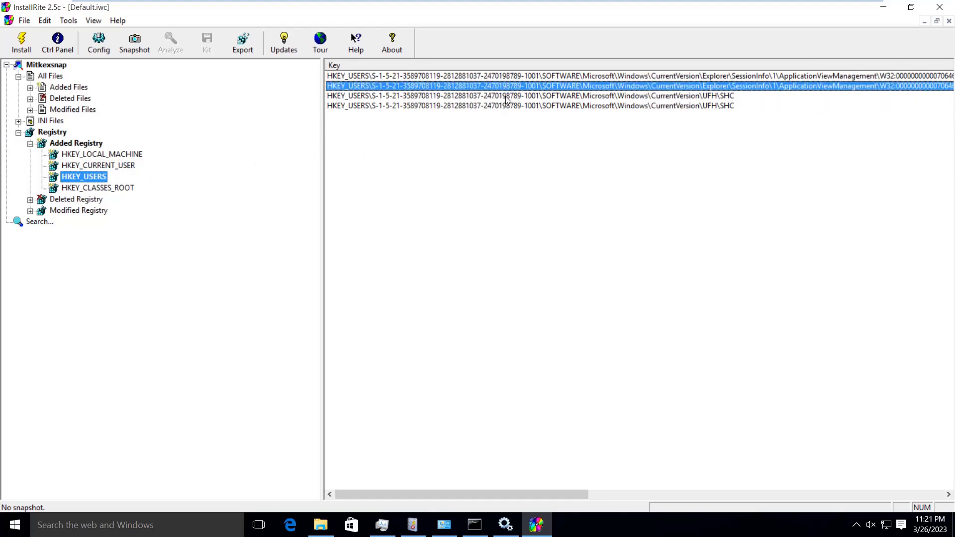
{"action": "left_click", "coordinate": [506, 95]}
{"action": "left_click", "coordinate": [390, 108]}
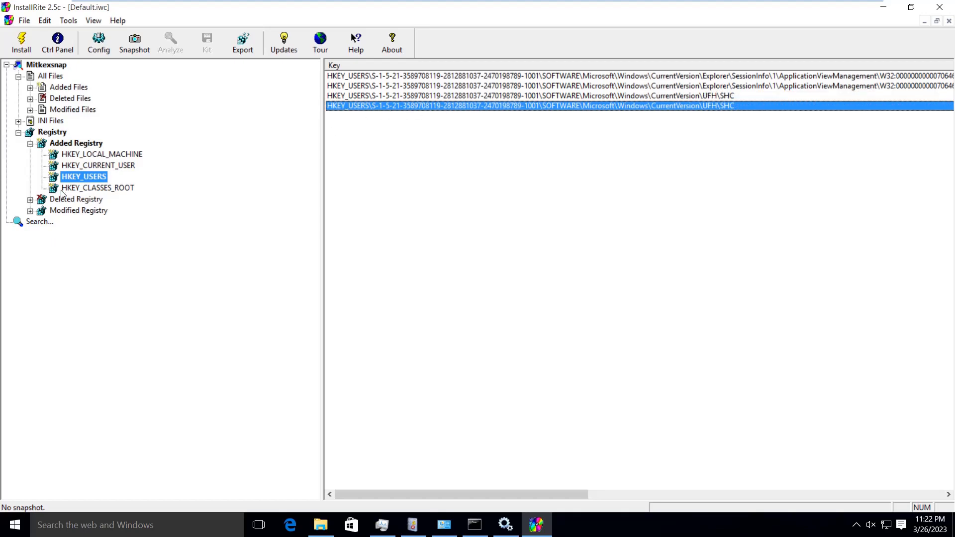
Display the keys added under HKEY_CLASSES_ROOT.
{"action": "left_click", "coordinate": [80, 189]}
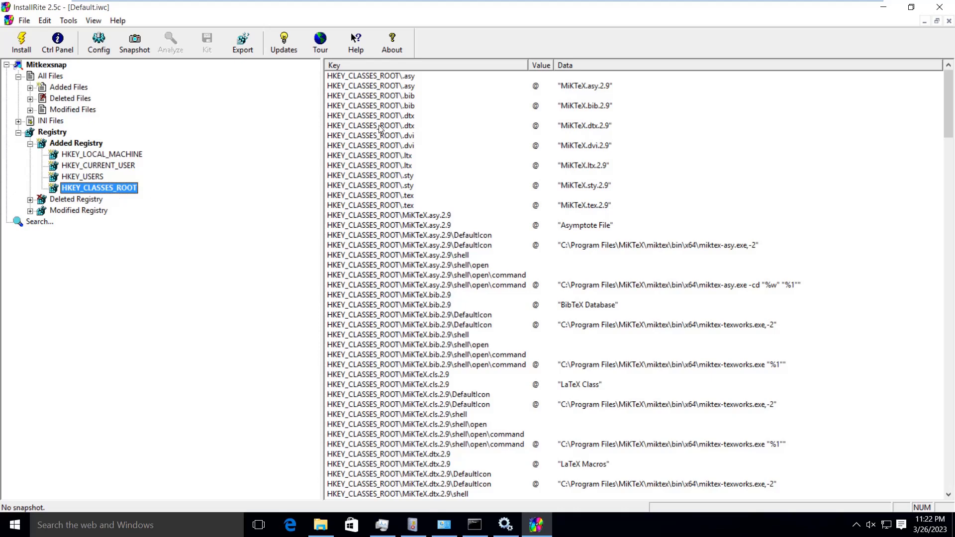
Switch to Command Prompt, write the example extensions ".pdf .docs", erase them and return to InstallRite.
{"action": "left_click", "coordinate": [474, 525]}
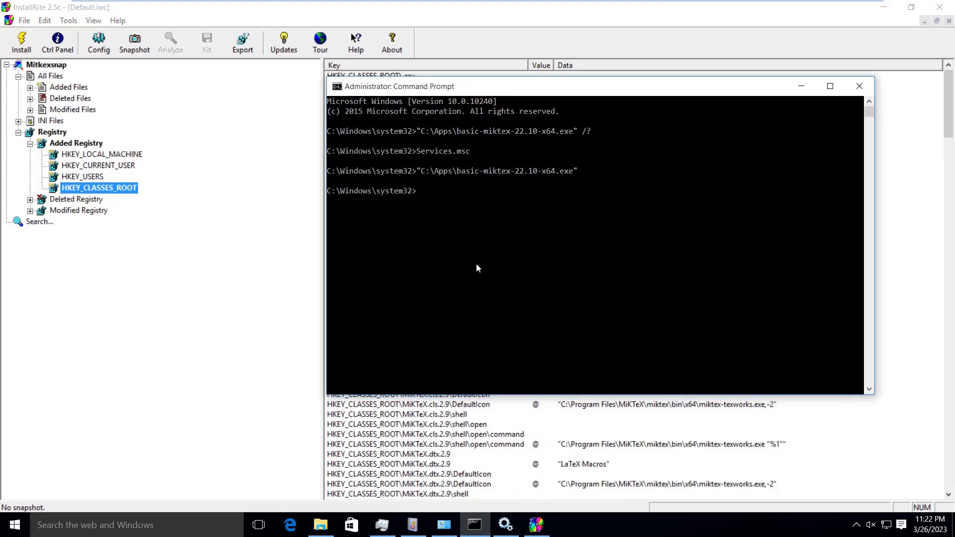
{"action": "type", "text": ".pdf .docs"}
{"action": "key", "text": "BackSpace"}
{"action": "left_click", "coordinate": [801, 91]}
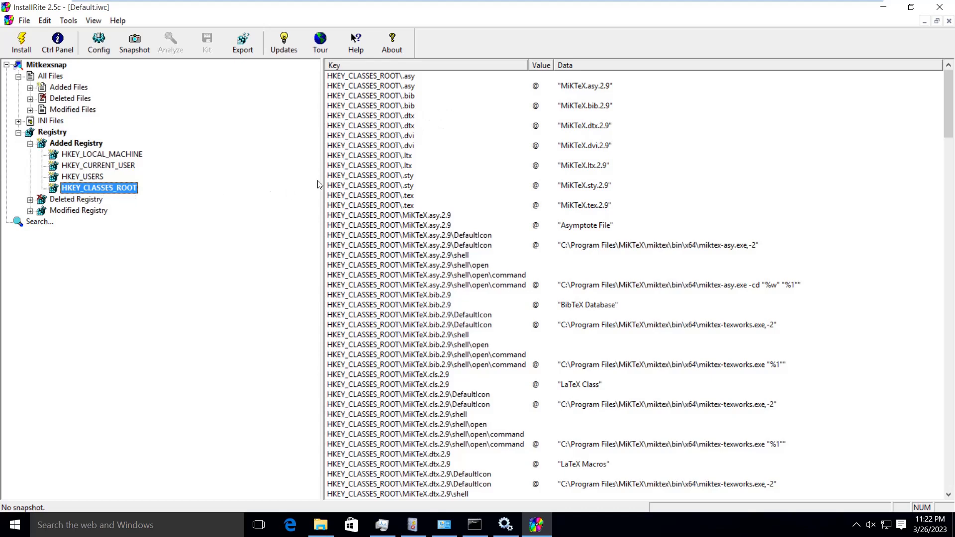
Review the added HKEY_CLASSES_ROOT keys from the .bib entry down to the Wow6432Node\TypeLib entries, highlighting the one pointing to C:\Program Files\MiKTeX\miktex\bin\x64.
{"action": "left_click", "coordinate": [401, 96]}
{"action": "left_click", "coordinate": [570, 106]}
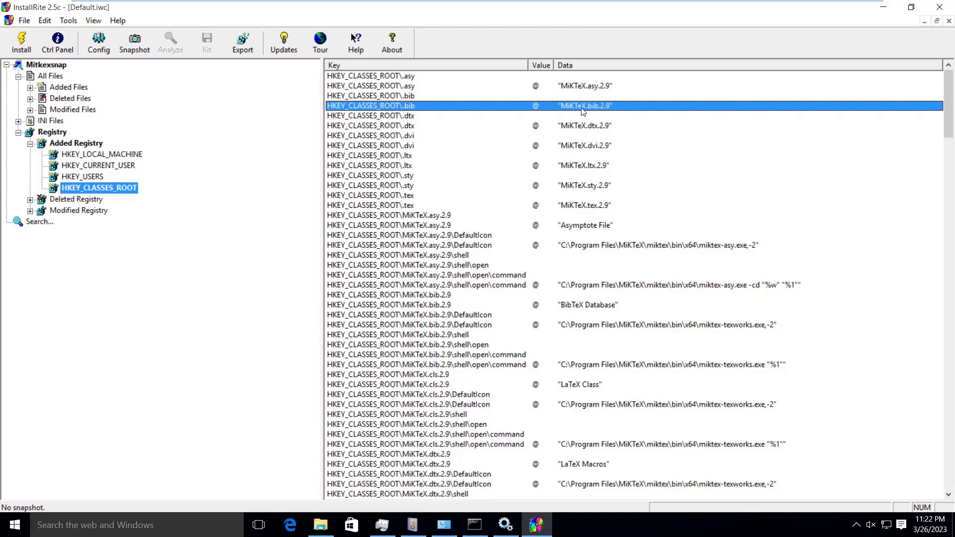
{"action": "scroll", "coordinate": [551, 236], "scroll_direction": "down", "scroll_amount": 11}
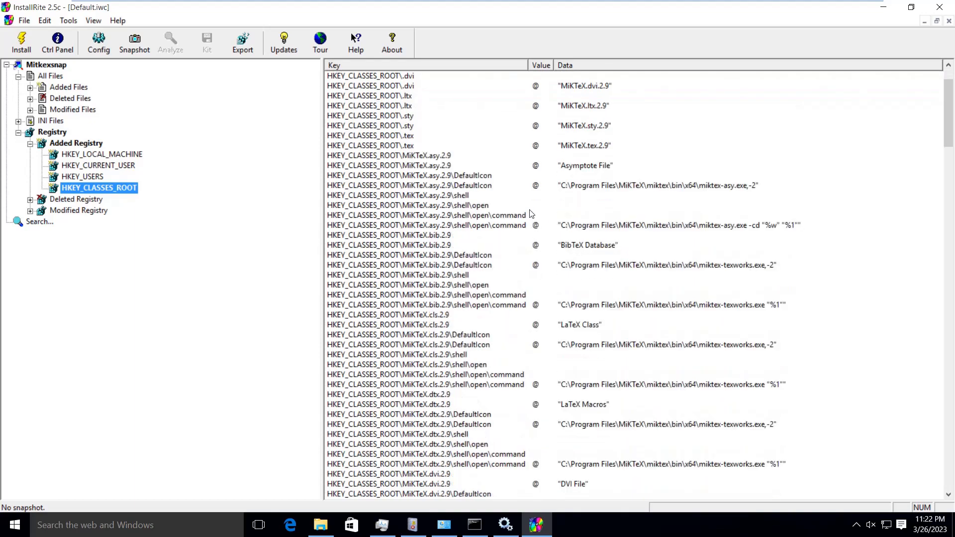
{"action": "scroll", "coordinate": [399, 258], "scroll_direction": "down", "scroll_amount": 13}
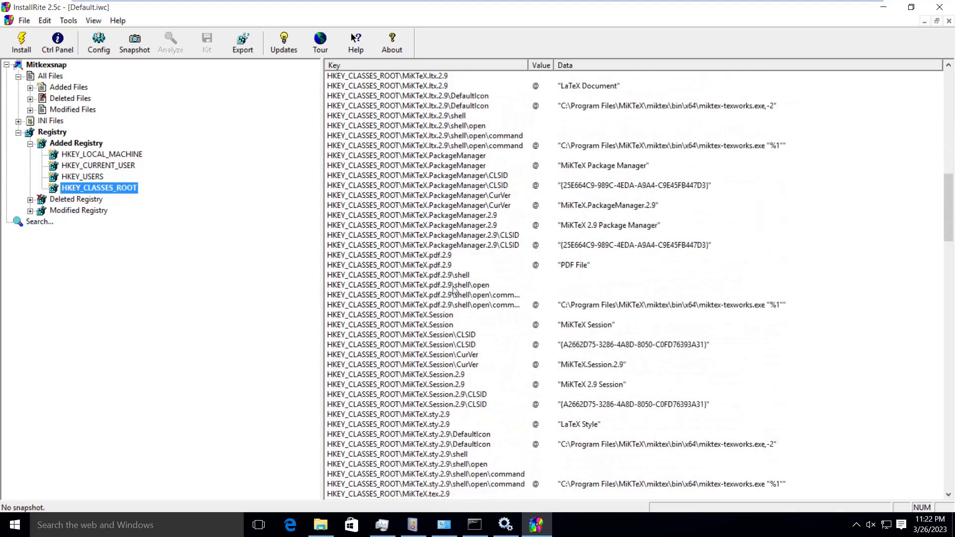
{"action": "scroll", "coordinate": [495, 295], "scroll_direction": "down", "scroll_amount": 20}
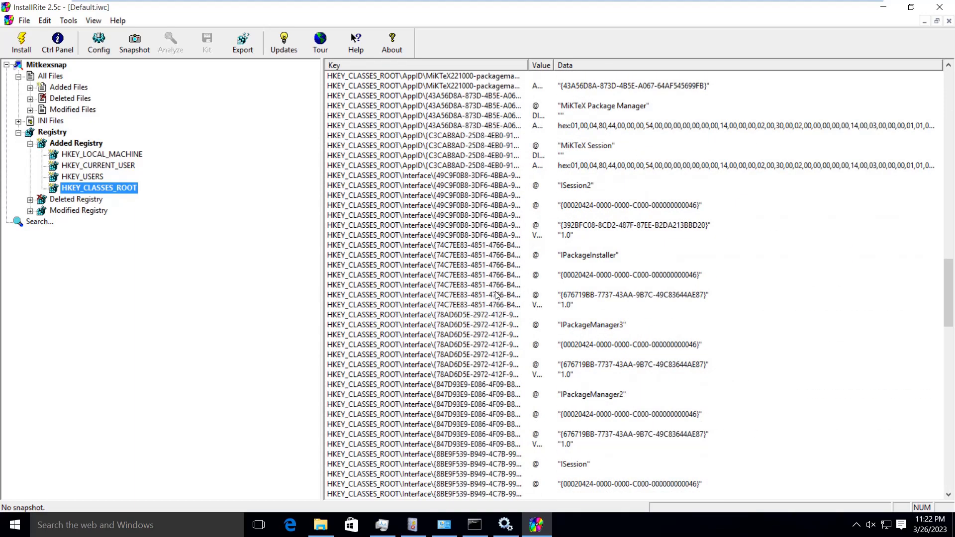
{"action": "scroll", "coordinate": [495, 295], "scroll_direction": "down", "scroll_amount": 15}
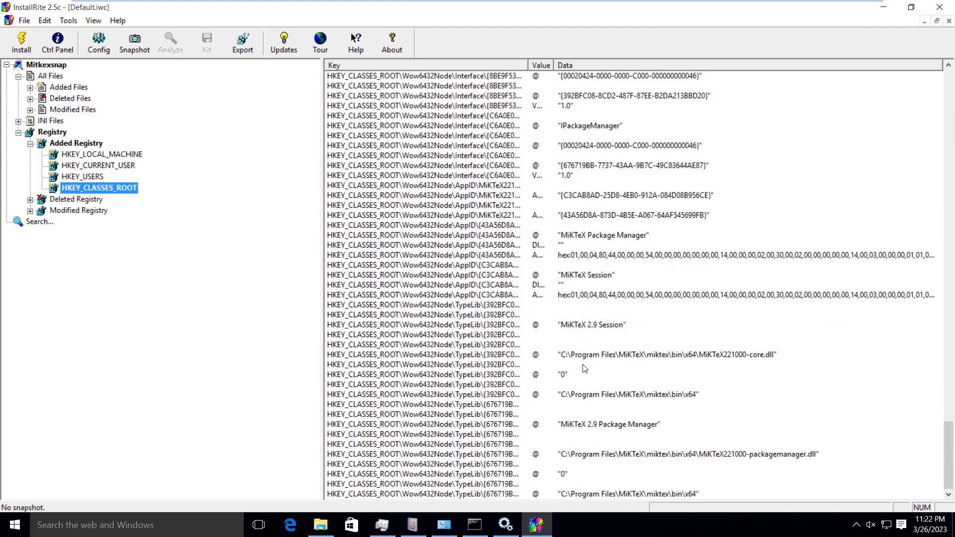
{"action": "left_click", "coordinate": [495, 398]}
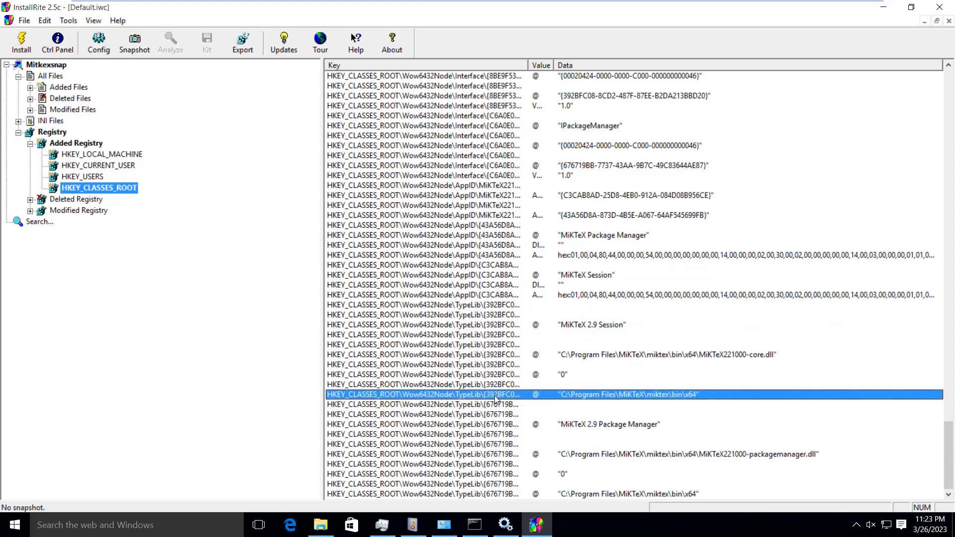
{"action": "right_click", "coordinate": [496, 398]}
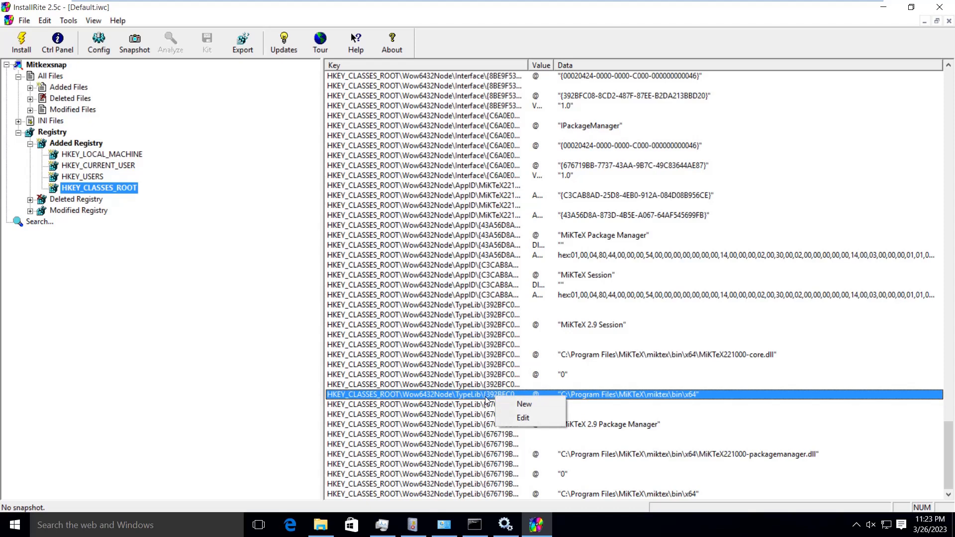
{"action": "left_click", "coordinate": [485, 398]}
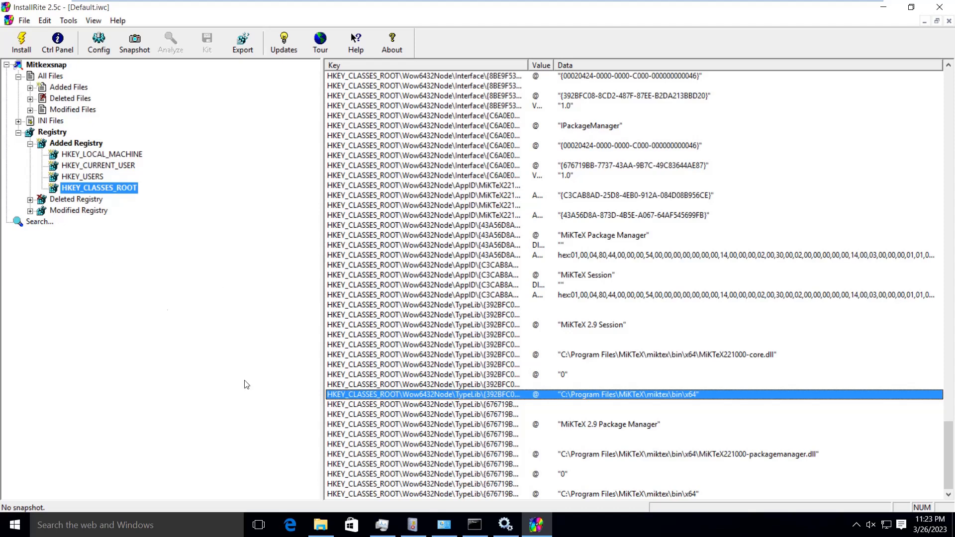
Collapse the Added Registry group and display the deleted HKEY_LOCAL_MACHINE keys under Deleted Registry.
{"action": "left_click", "coordinate": [29, 144]}
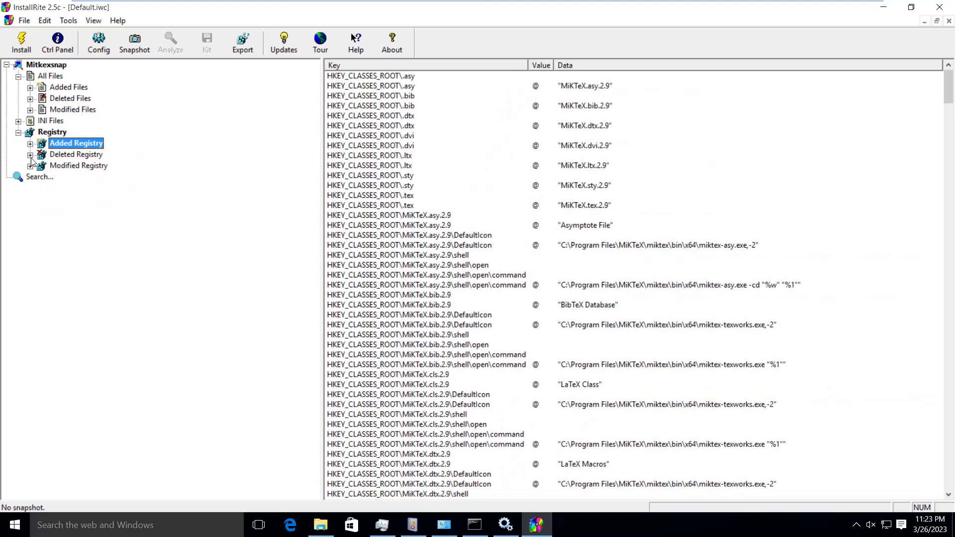
{"action": "left_click", "coordinate": [30, 156]}
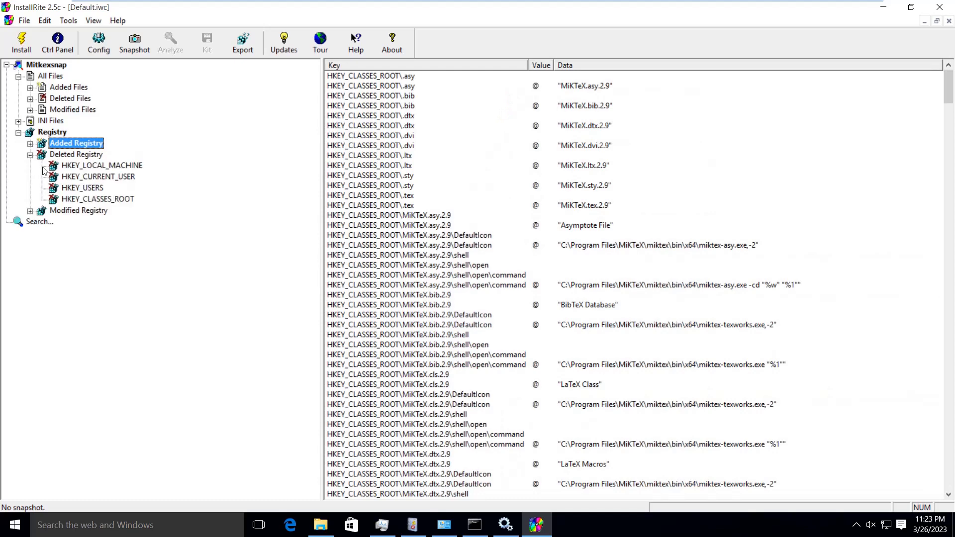
{"action": "left_click", "coordinate": [86, 171]}
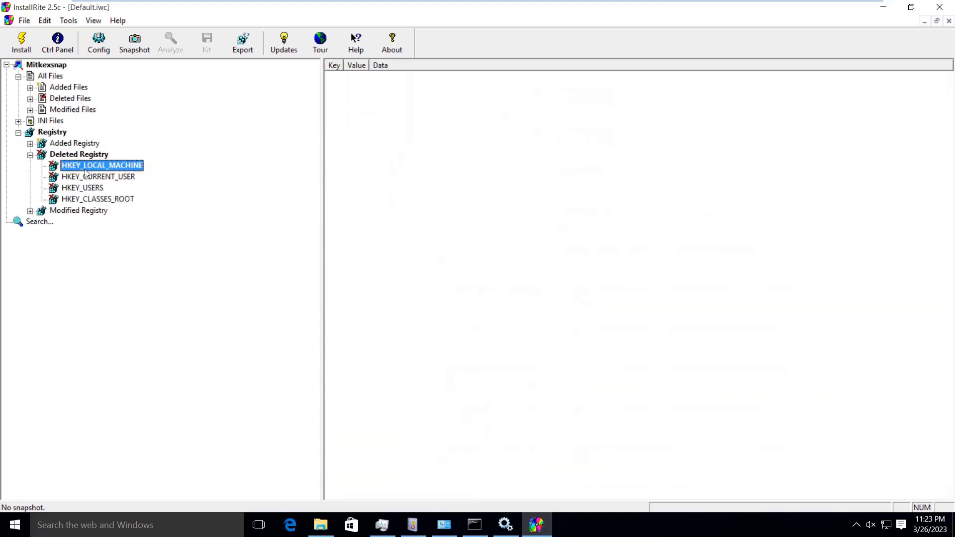
View the deleted HKEY_CURRENT_USER, HKEY_USERS and HKEY_CLASSES_ROOT keys, and collapse the Deleted Registry group.
{"action": "left_click", "coordinate": [93, 177]}
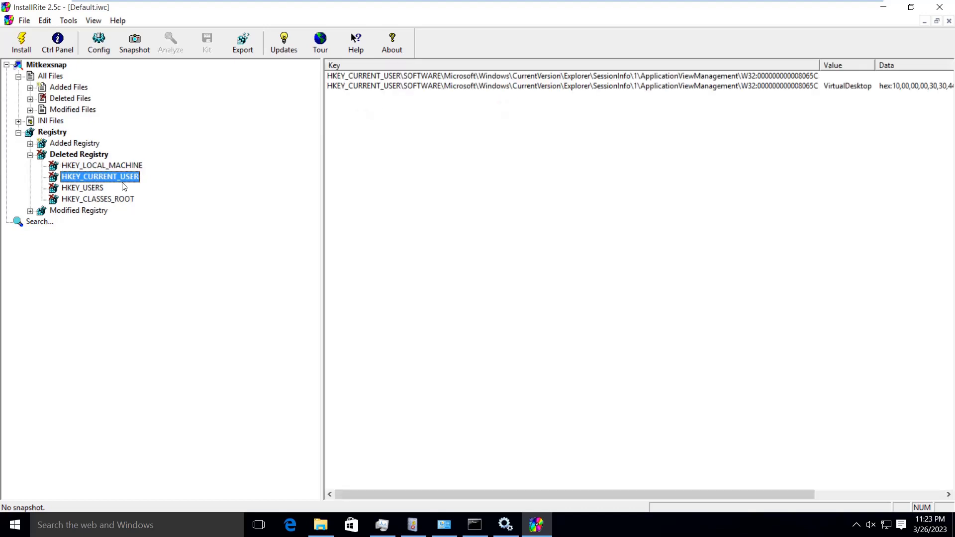
{"action": "left_click", "coordinate": [96, 190]}
{"action": "left_click", "coordinate": [93, 200]}
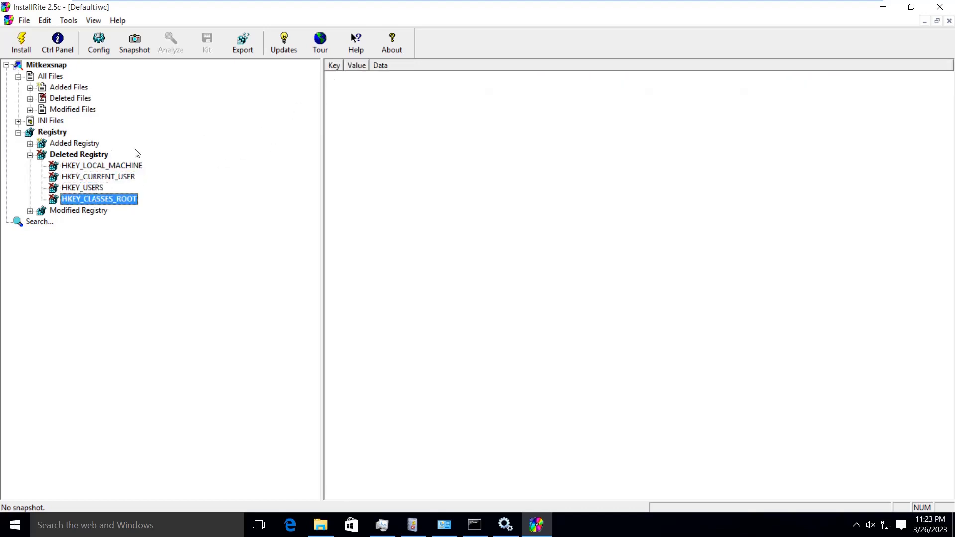
{"action": "left_click", "coordinate": [30, 156]}
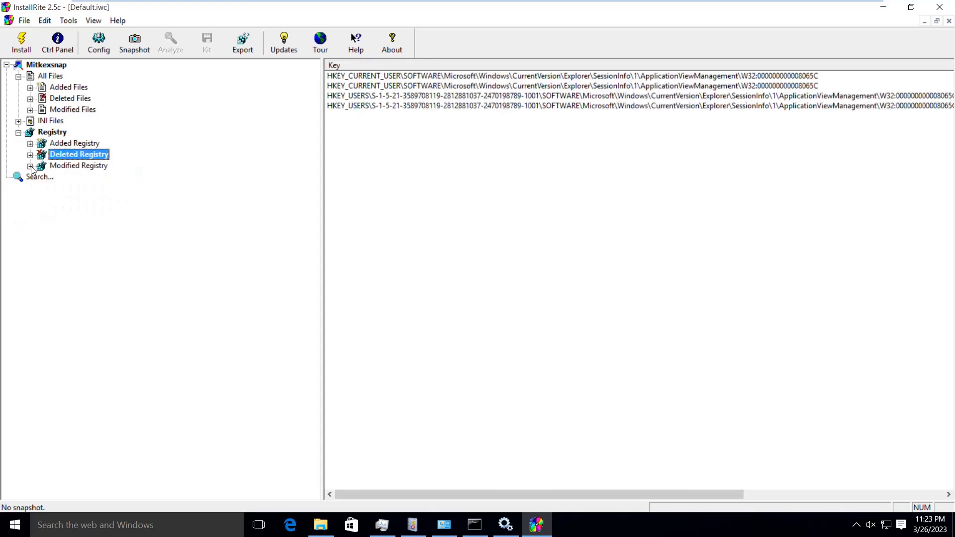
Display the modified HKEY_LOCAL_MACHINE keys under Modified Registry and widen the Key column to show the full Tcpip interface paths.
{"action": "left_click", "coordinate": [30, 166]}
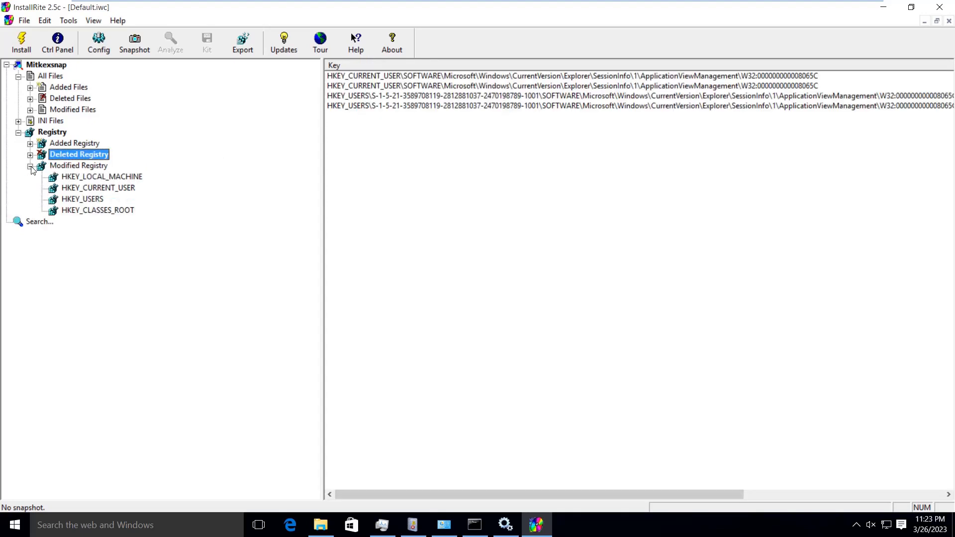
{"action": "left_click", "coordinate": [76, 178]}
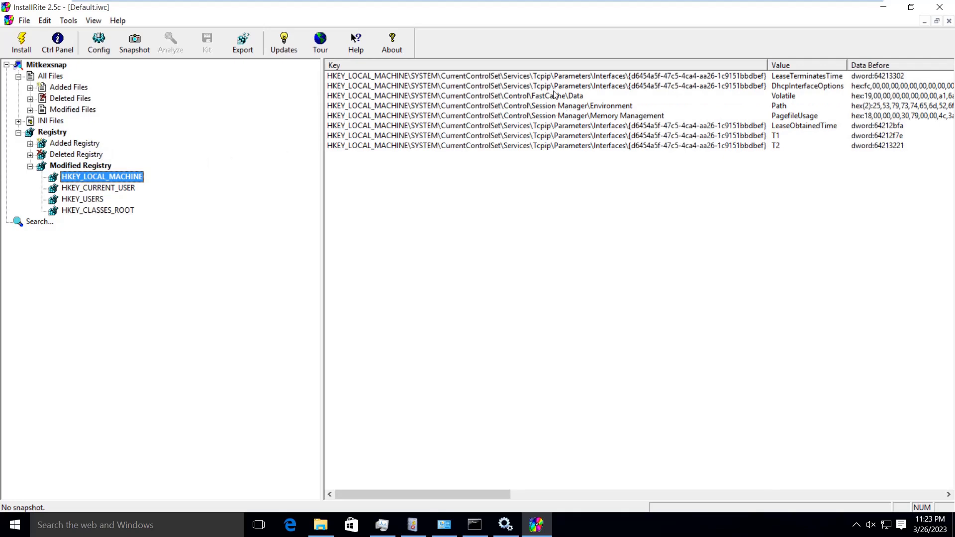
{"action": "left_click", "coordinate": [541, 76]}
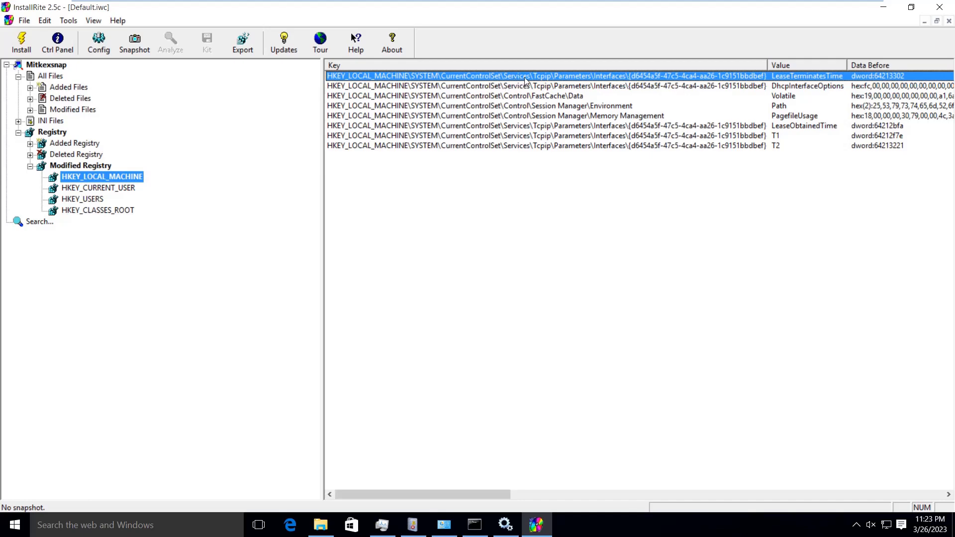
{"action": "left_click_drag", "start_coordinate": [768, 64], "coordinate": [816, 64]}
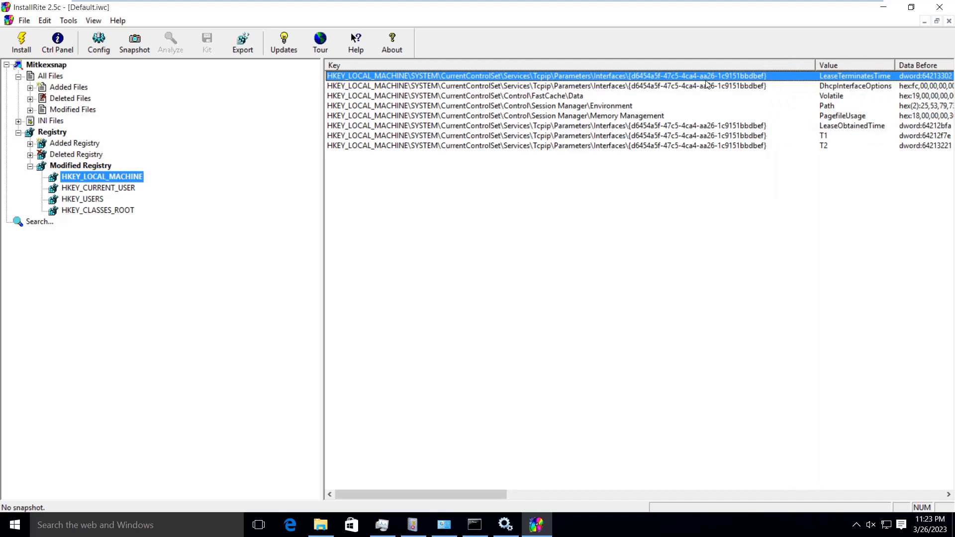
Examine the modified FastCache\Data entry and the Session Manager\Environment Path entry, including the latter's Data After value.
{"action": "left_click", "coordinate": [567, 96]}
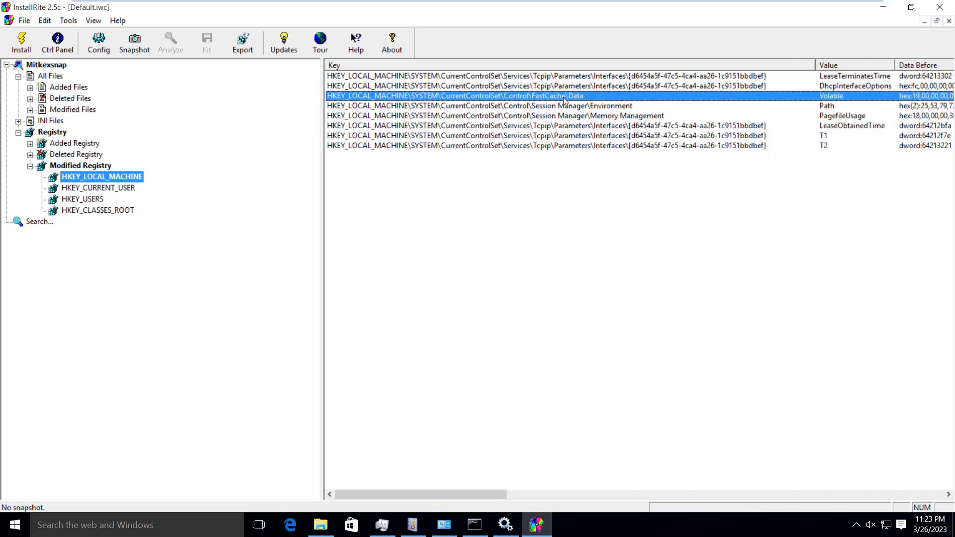
{"action": "left_click", "coordinate": [571, 106]}
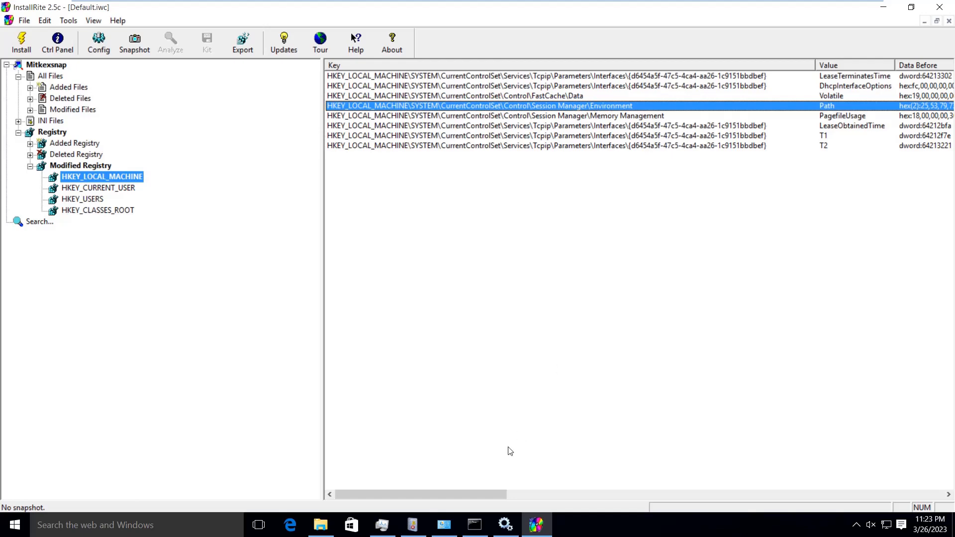
{"action": "left_click_drag", "start_coordinate": [503, 497], "coordinate": [861, 468]}
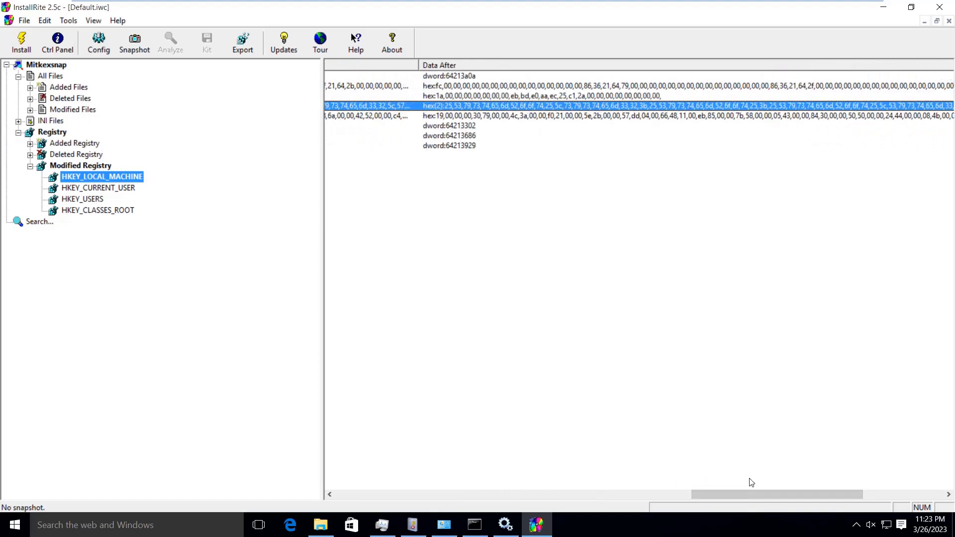
{"action": "left_click_drag", "start_coordinate": [761, 500], "coordinate": [313, 474]}
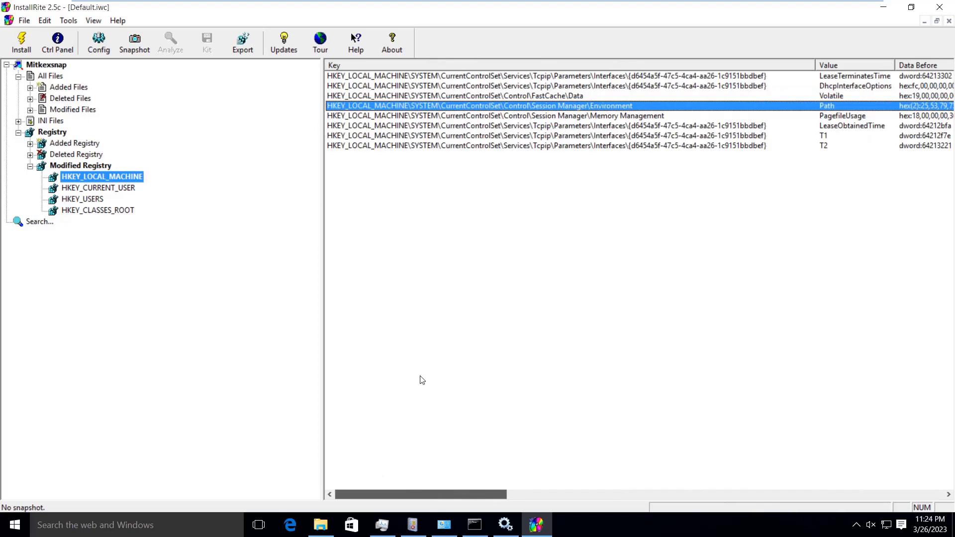
Examine the modified Memory Management PagefileUsage entry and the Tcpip interface entries LeaseObtainedTime, T1 and T2.
{"action": "left_click", "coordinate": [608, 117]}
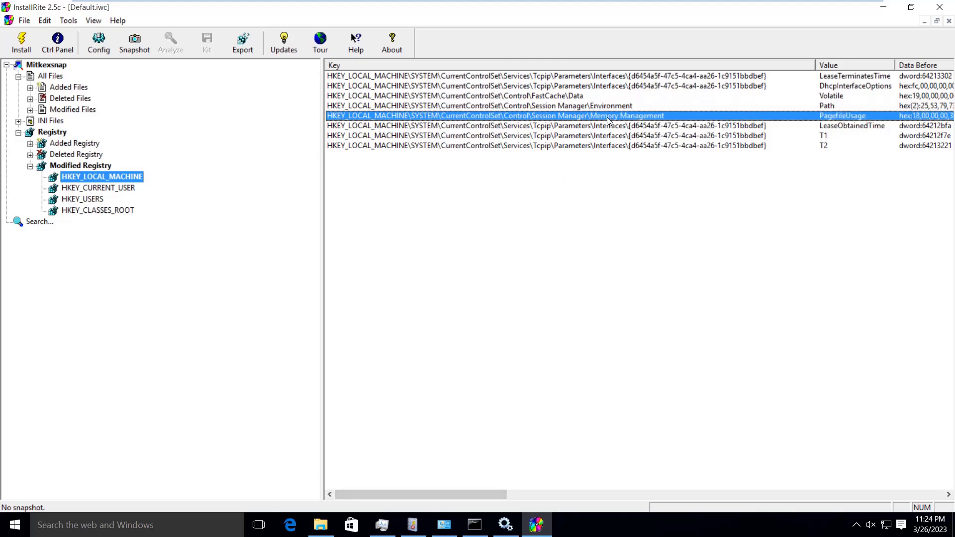
{"action": "left_click", "coordinate": [608, 127]}
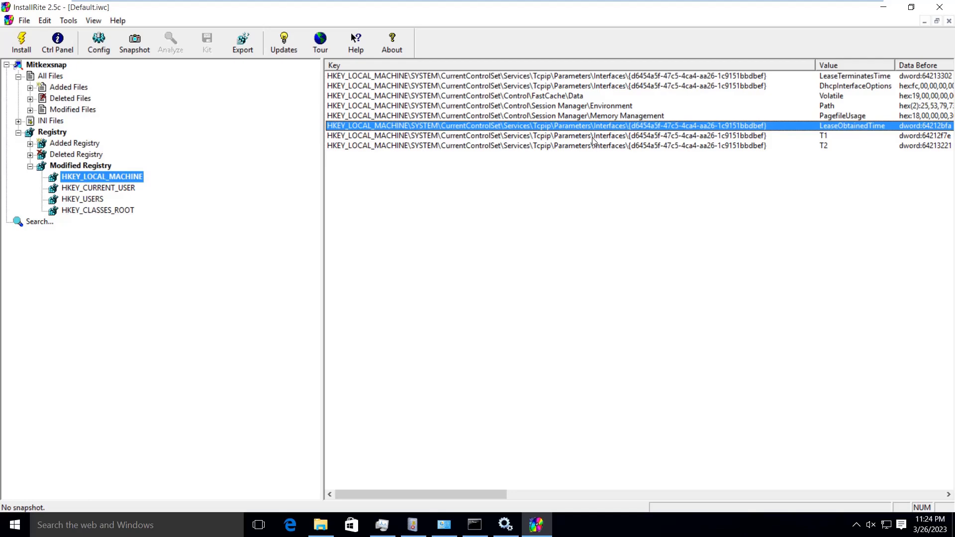
{"action": "left_click", "coordinate": [592, 137]}
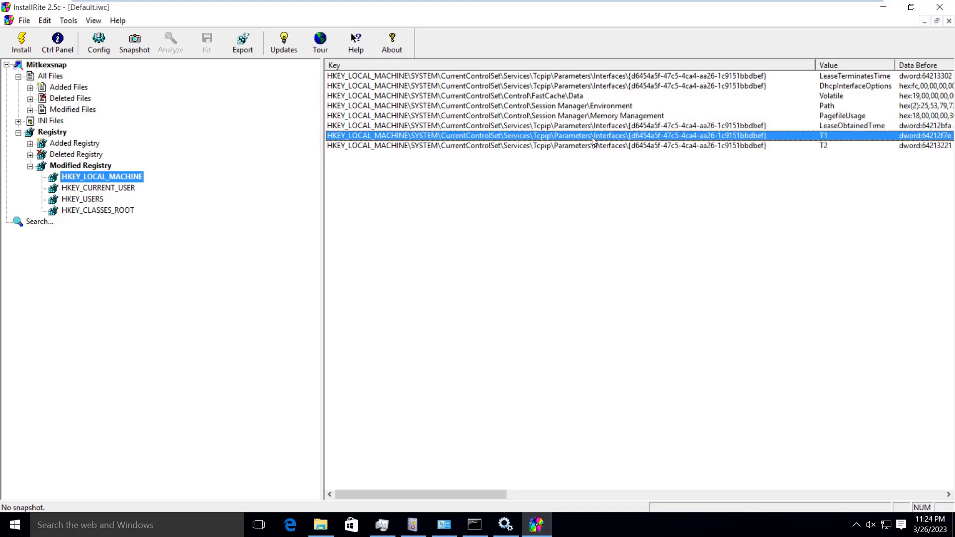
{"action": "left_click", "coordinate": [595, 146]}
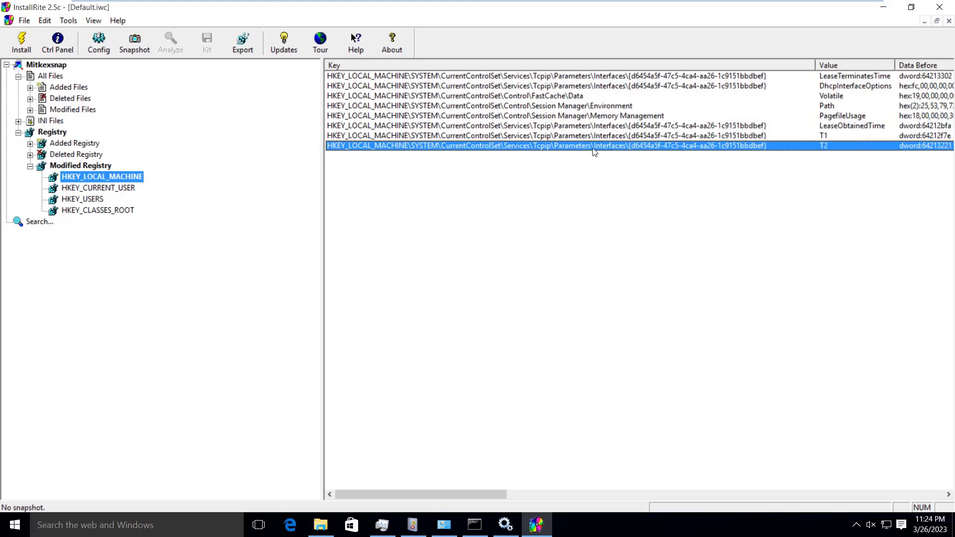
{"action": "left_click", "coordinate": [595, 138]}
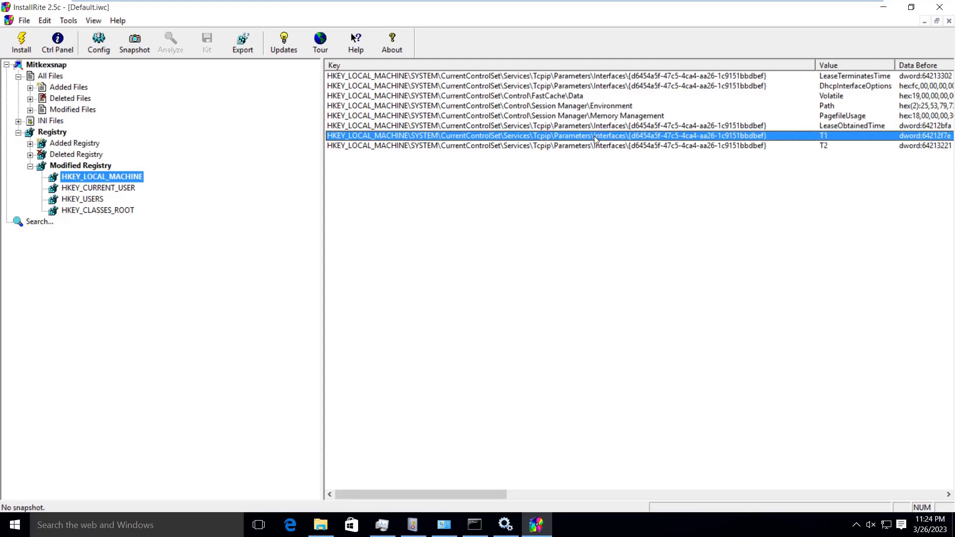
{"action": "left_click", "coordinate": [598, 128]}
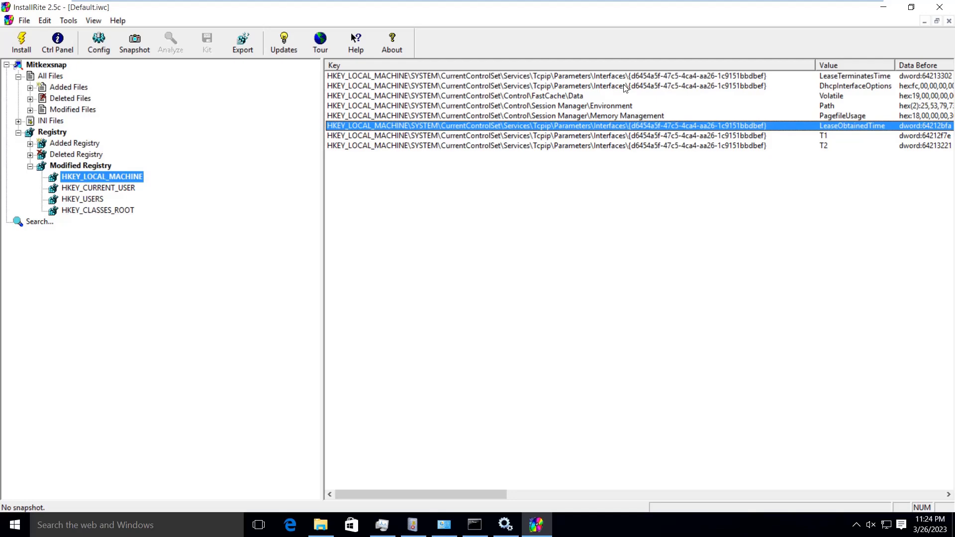
{"action": "left_click", "coordinate": [590, 140]}
{"action": "left_click", "coordinate": [588, 127]}
{"action": "left_click", "coordinate": [587, 137]}
{"action": "left_click", "coordinate": [590, 126]}
Compare the Session Manager\Environment Path entry with the other modified HKEY_LOCAL_MACHINE entries, from PagefileUsage to T2 and LeaseTerminatesTime.
{"action": "left_click", "coordinate": [574, 108]}
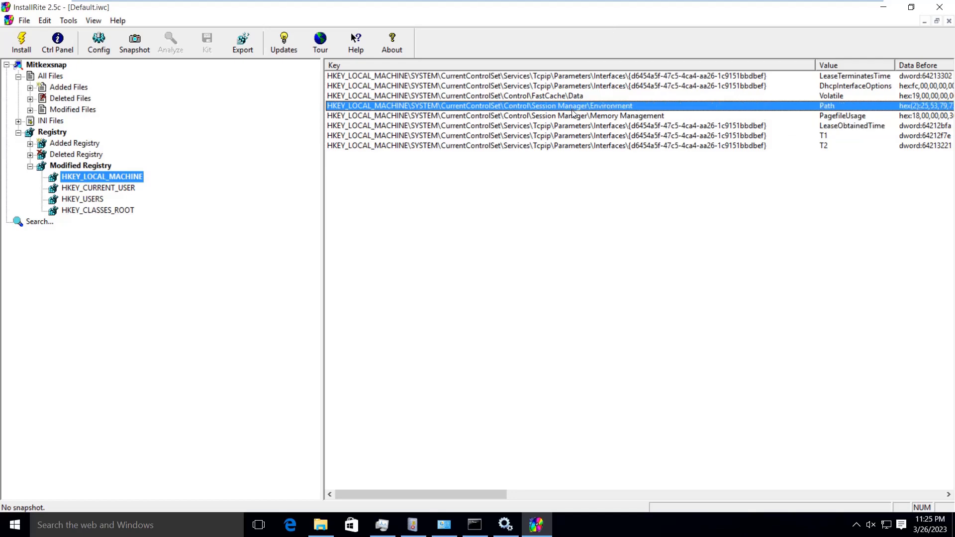
{"action": "left_click", "coordinate": [574, 116]}
{"action": "left_click", "coordinate": [575, 136]}
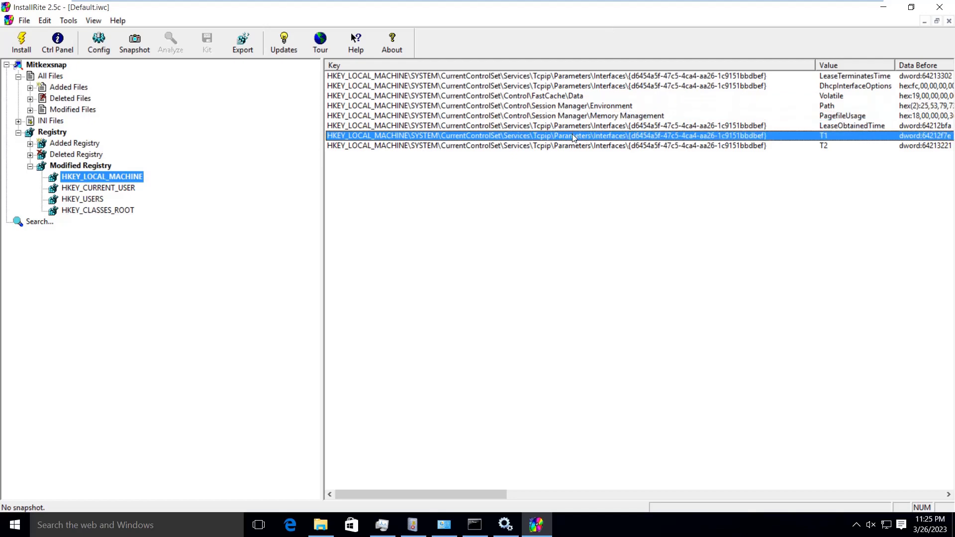
{"action": "left_click", "coordinate": [572, 147]}
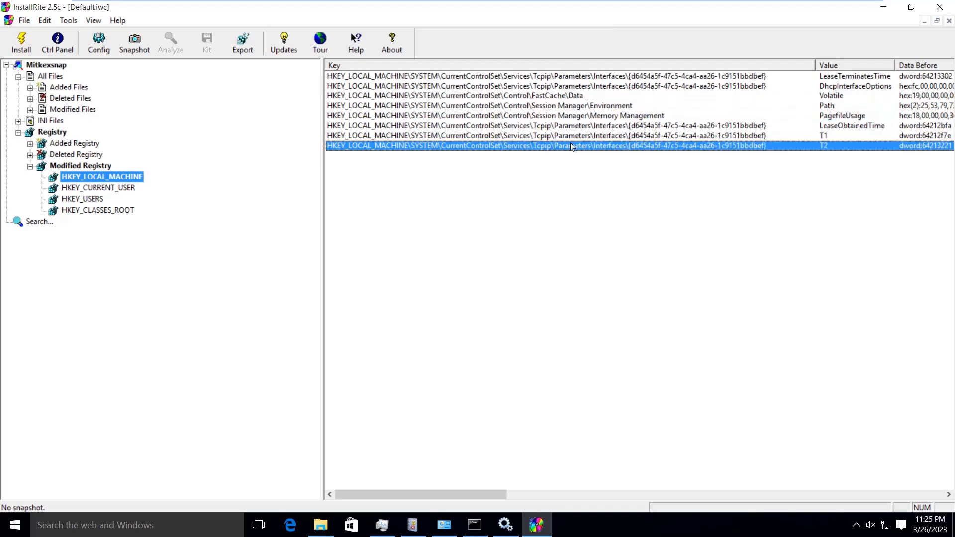
{"action": "left_click", "coordinate": [568, 116]}
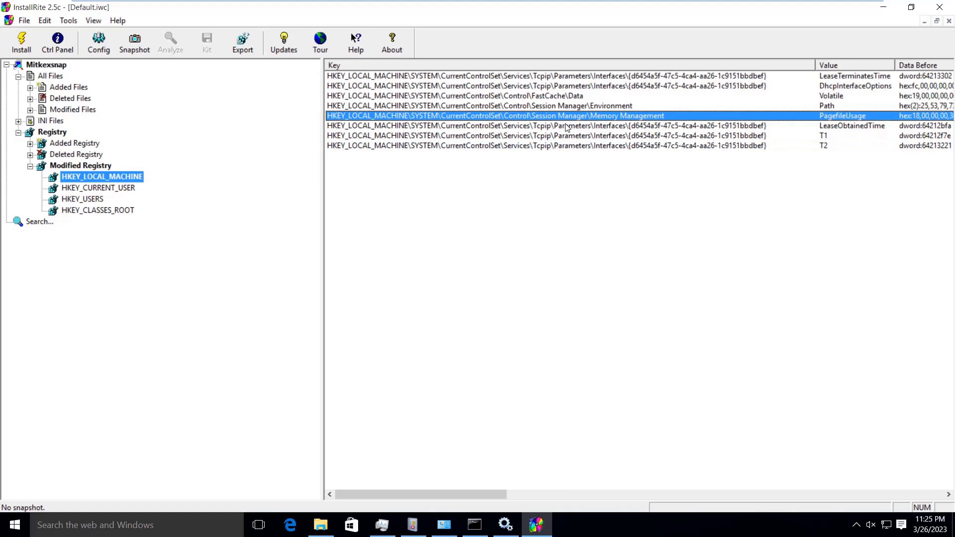
{"action": "left_click", "coordinate": [565, 126]}
{"action": "left_click", "coordinate": [572, 136]}
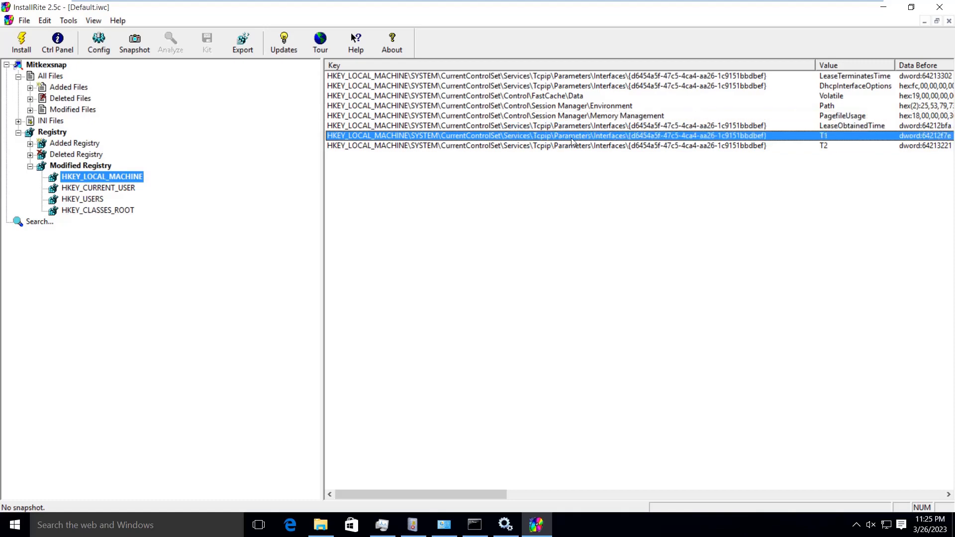
{"action": "left_click", "coordinate": [571, 107]}
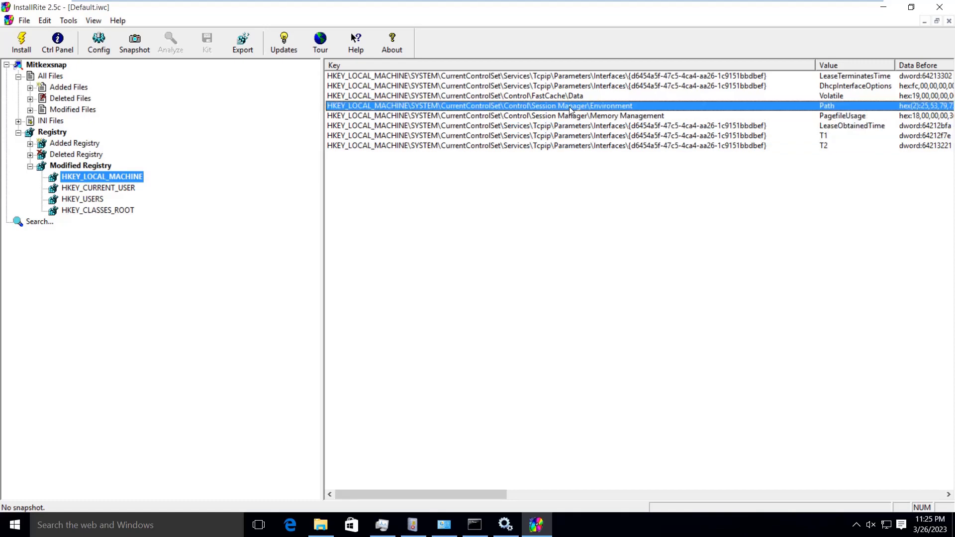
{"action": "left_click", "coordinate": [572, 117]}
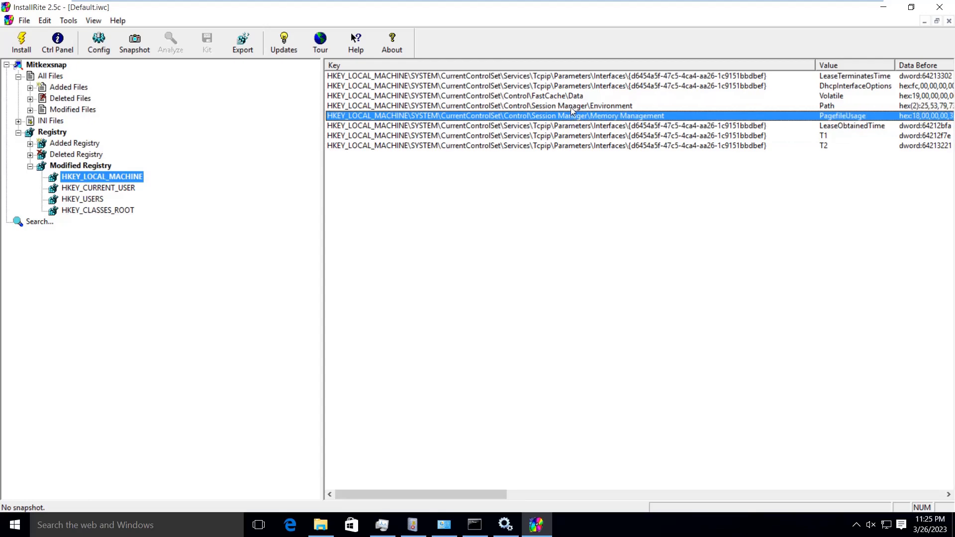
{"action": "left_click", "coordinate": [571, 107]}
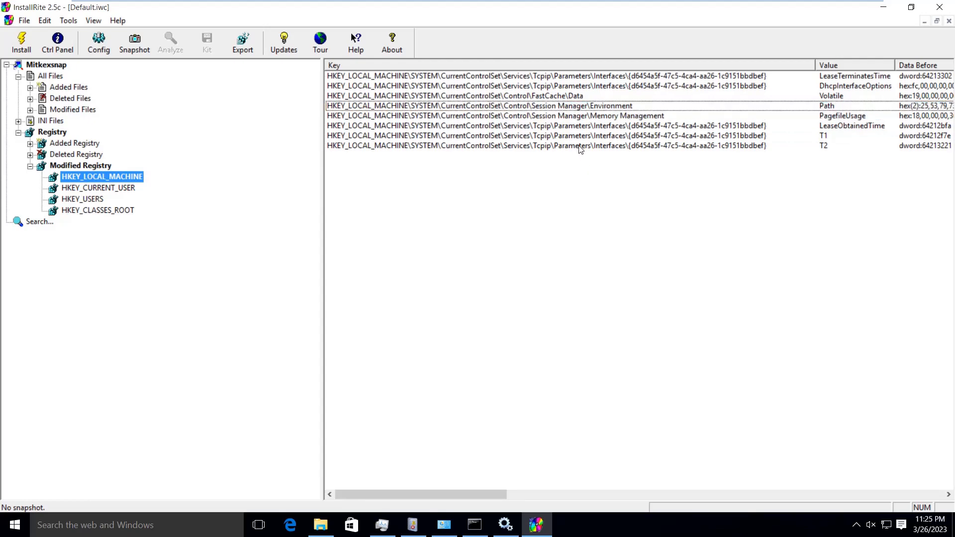
{"action": "left_click_drag", "start_coordinate": [579, 146], "coordinate": [581, 116]}
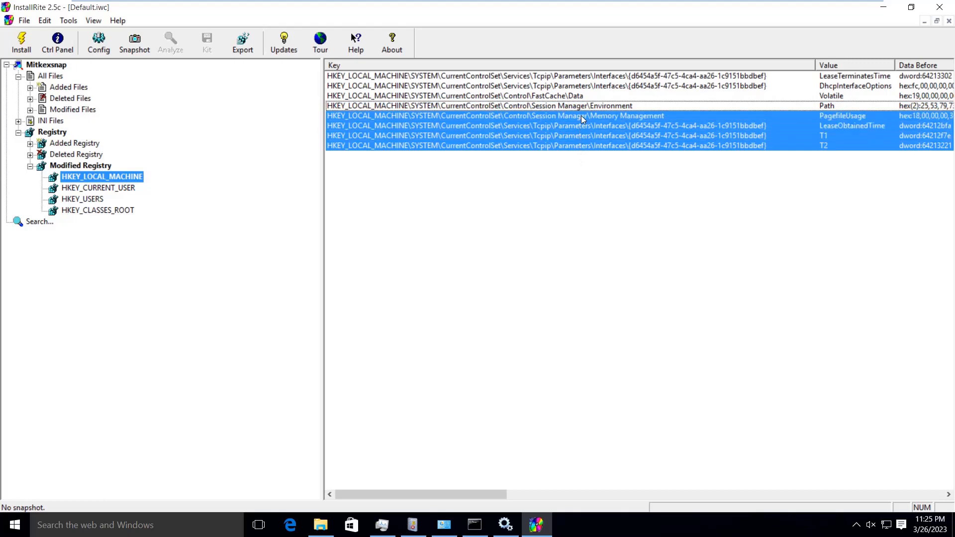
{"action": "left_click", "coordinate": [594, 106]}
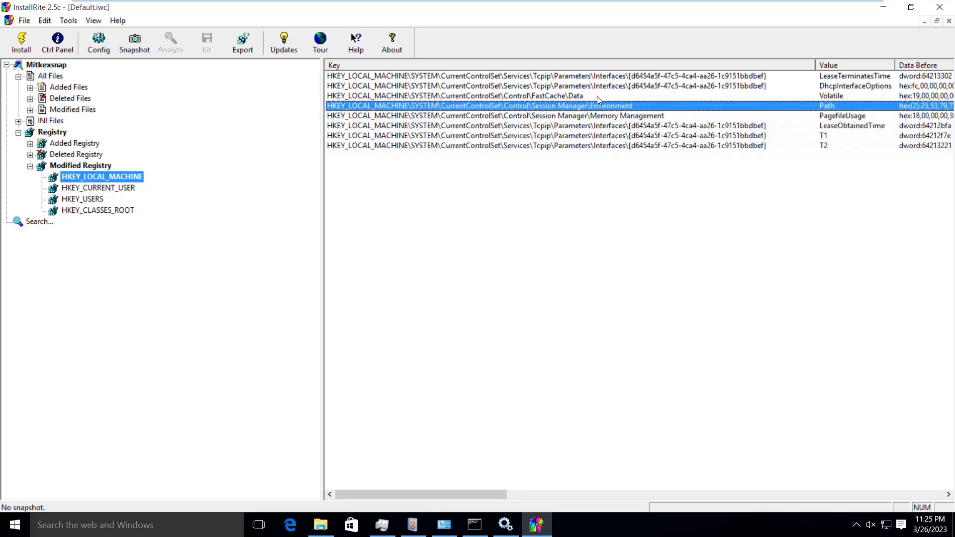
{"action": "left_click", "coordinate": [614, 76]}
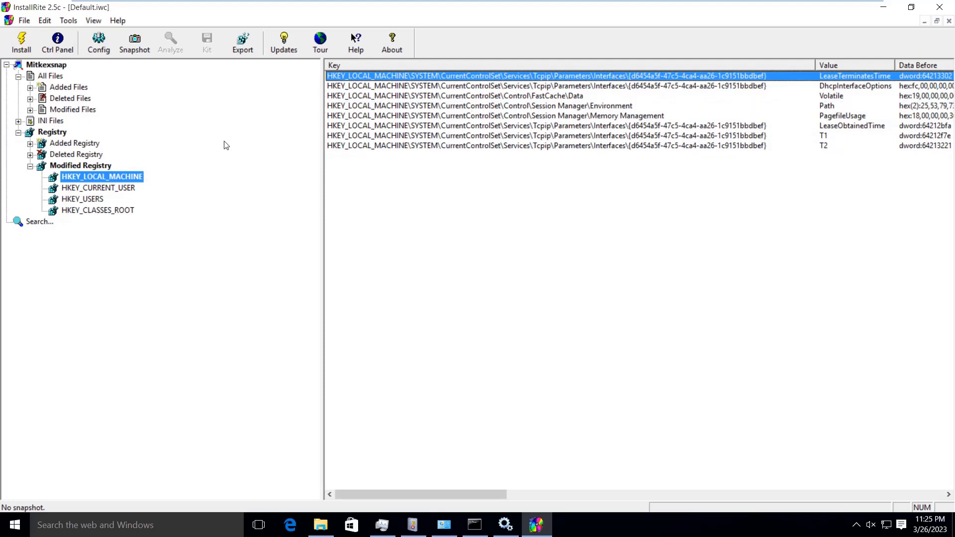
Display the modified HKEY_CURRENT_USER keys and examine the OneDrive\Accounts and UserAssist Count entries, widening the Key column.
{"action": "left_click", "coordinate": [89, 189]}
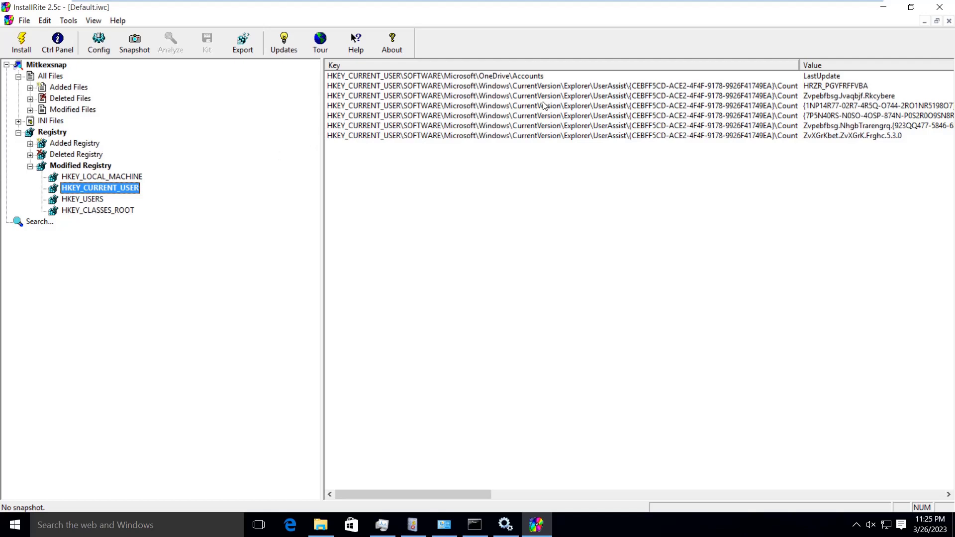
{"action": "mouse_move", "coordinate": [460, 170]}
{"action": "left_mouse_down"}
{"action": "mouse_move", "coordinate": [460, 88]}
{"action": "mouse_move", "coordinate": [465, 152]}
{"action": "left_mouse_up"}
{"action": "left_click", "coordinate": [486, 78]}
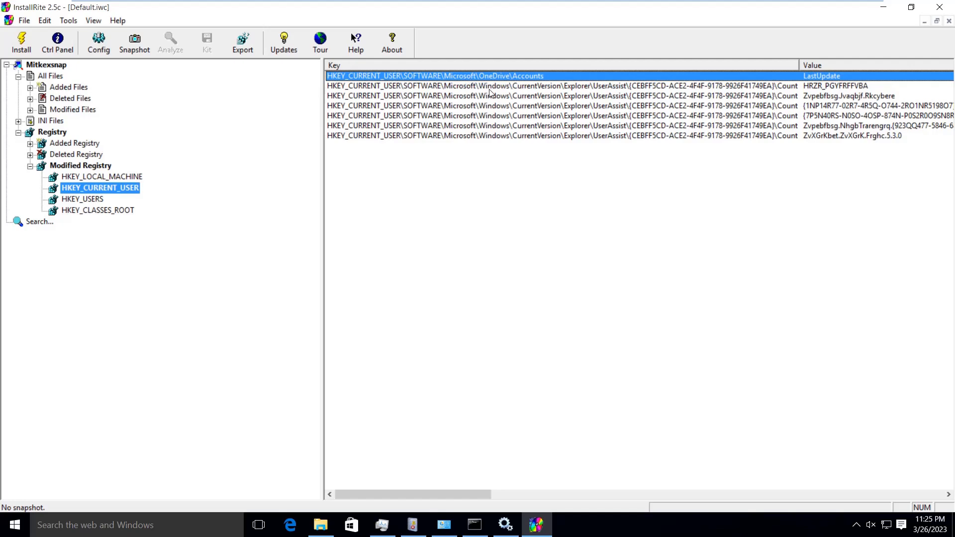
{"action": "left_click", "coordinate": [491, 89]}
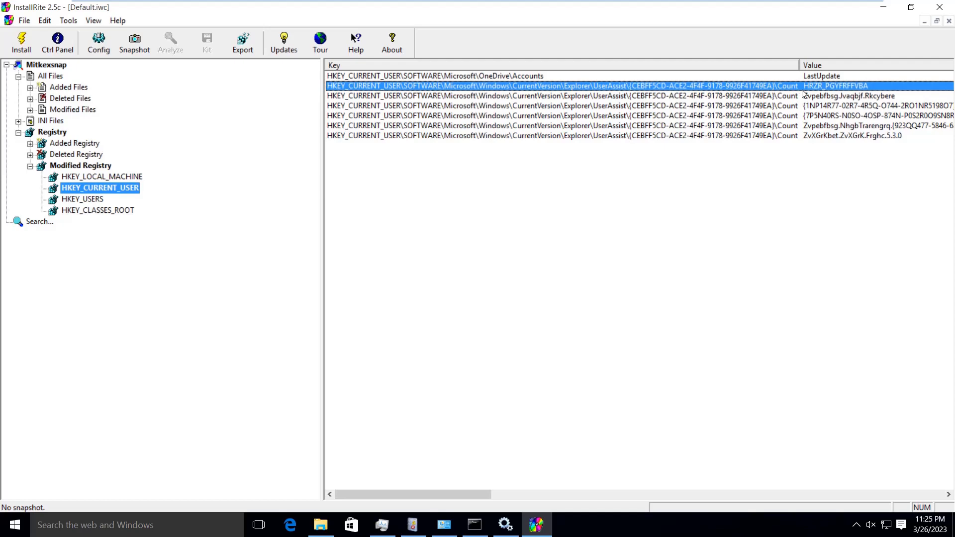
{"action": "left_click_drag", "start_coordinate": [801, 65], "coordinate": [823, 63]}
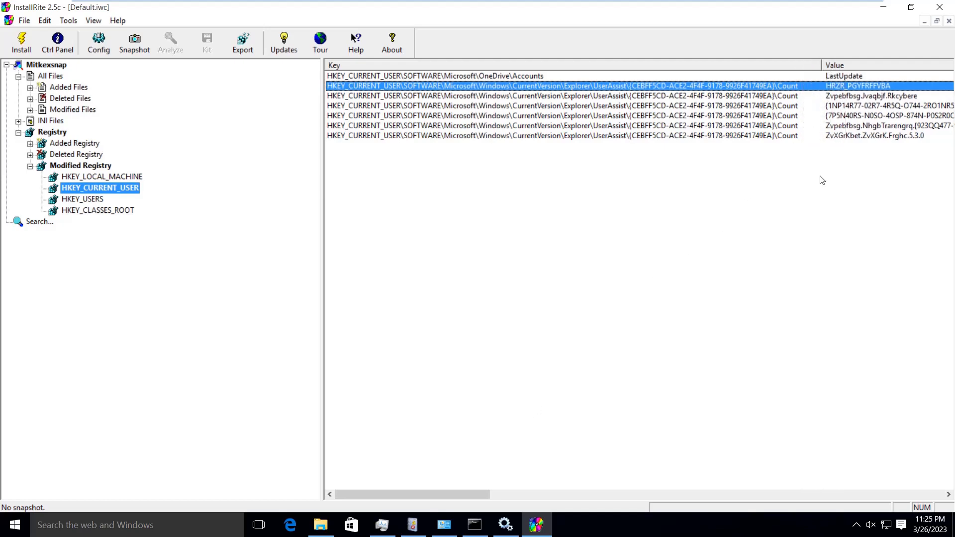
{"action": "left_click", "coordinate": [856, 99]}
{"action": "left_click", "coordinate": [850, 105]}
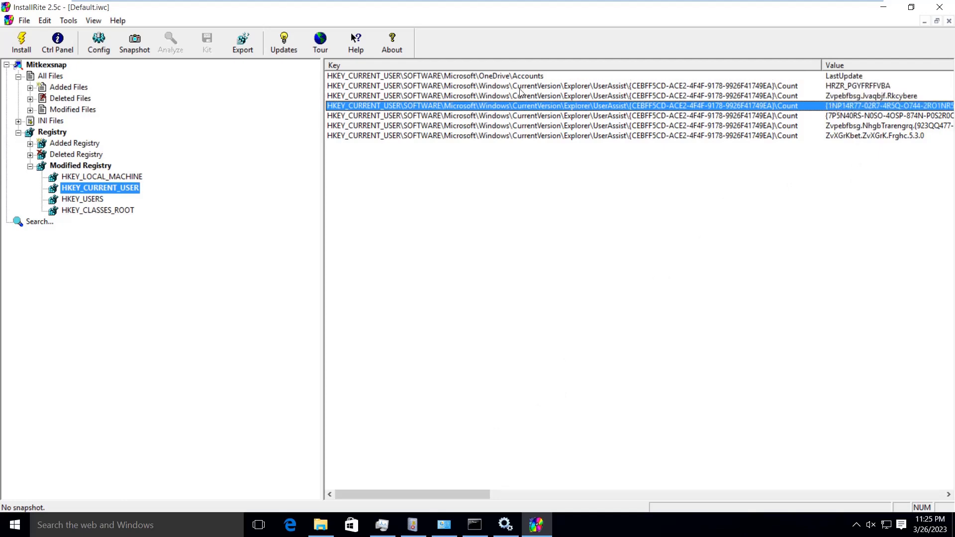
Display the modified HKEY_USERS keys and highlight the OneDrive\Accounts entry.
{"action": "left_click", "coordinate": [85, 202]}
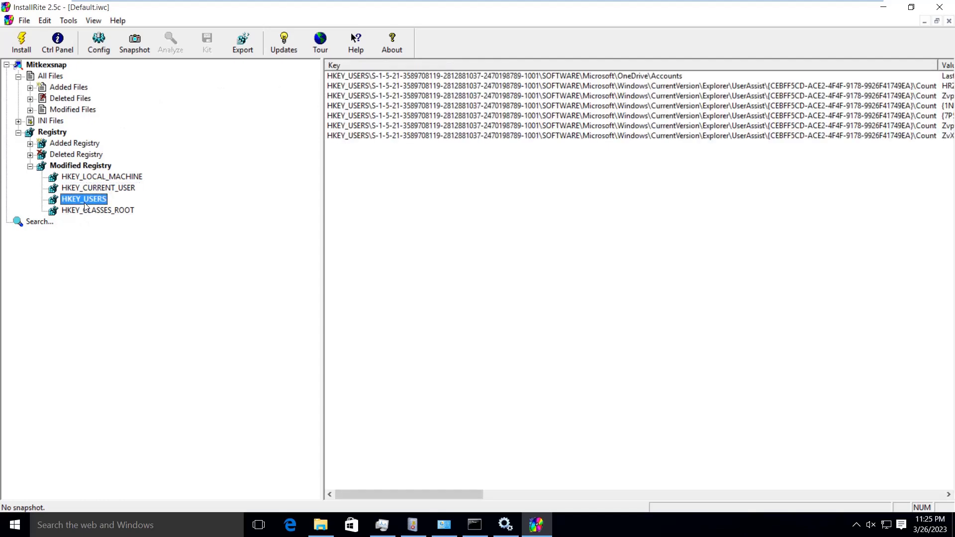
{"action": "left_click", "coordinate": [662, 80]}
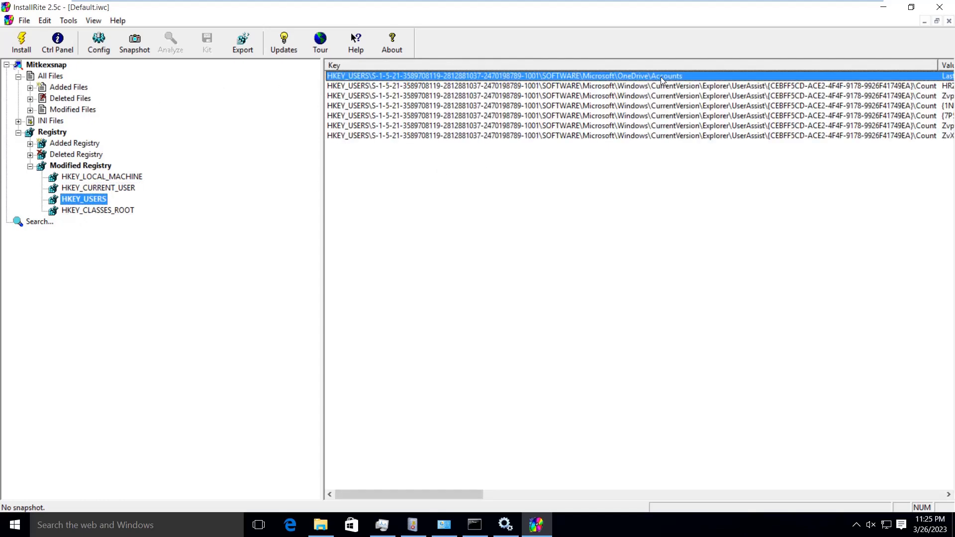
Examine the data recorded for the modified HKEY_USERS UserAssist Count entry, and display the modified HKEY_CLASSES_ROOT keys.
{"action": "left_click", "coordinate": [647, 106]}
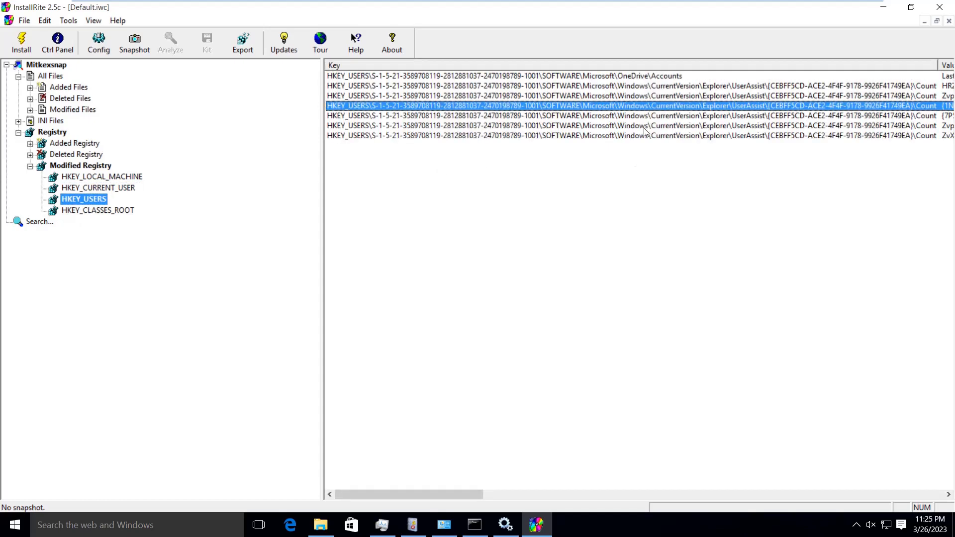
{"action": "left_click_drag", "start_coordinate": [427, 492], "coordinate": [666, 468]}
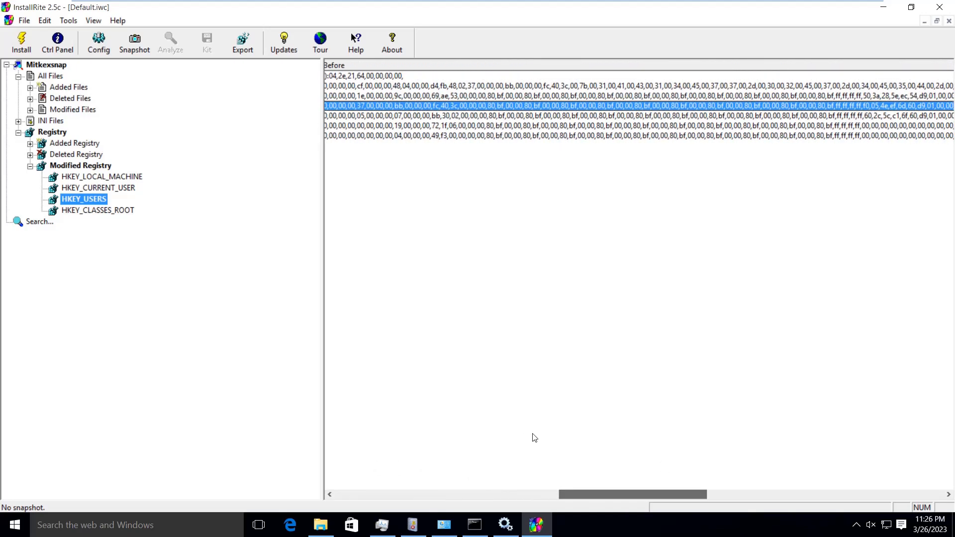
{"action": "left_click", "coordinate": [96, 212]}
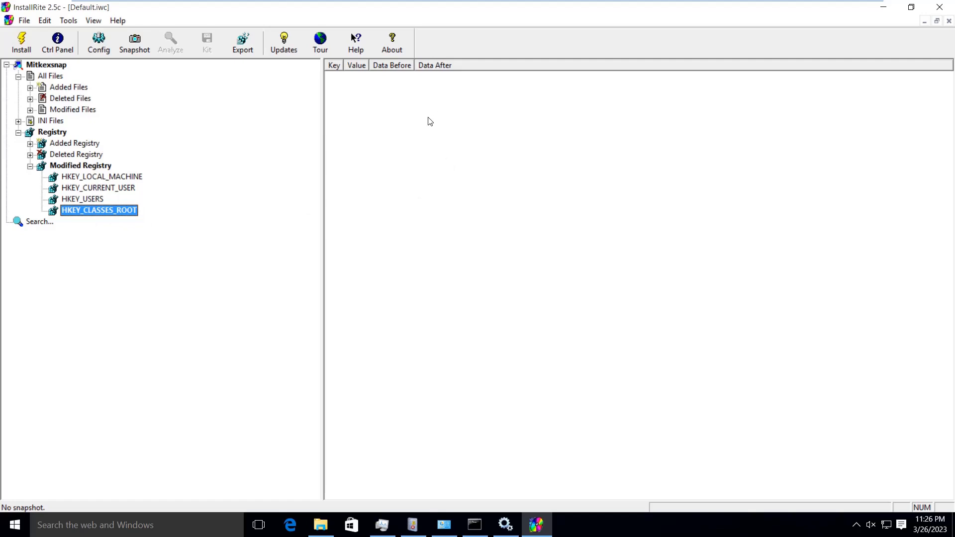
Redisplay the modified HKEY_LOCAL_MACHINE keys and highlight the Session Manager\Environment Path and Tcpip LeaseTerminatesTime entries.
{"action": "left_click", "coordinate": [101, 188]}
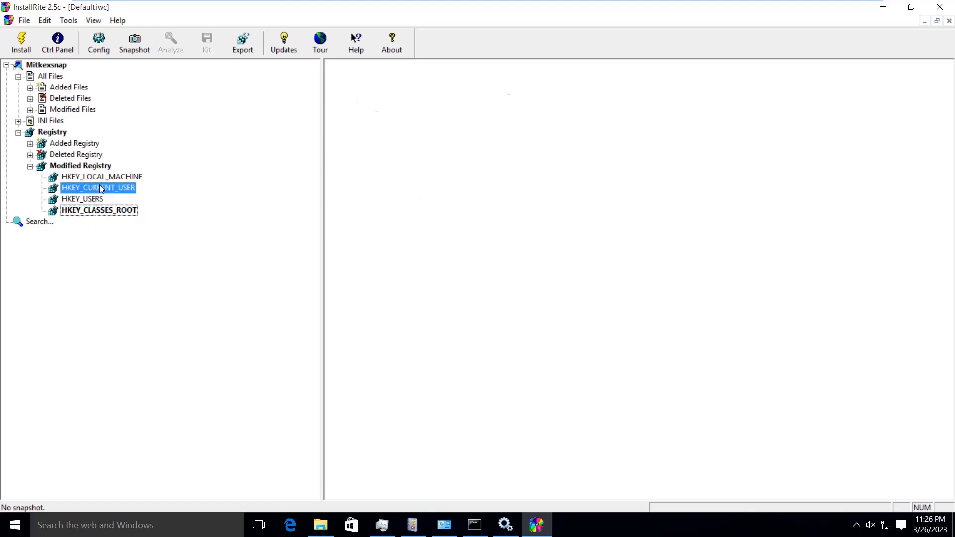
{"action": "left_click", "coordinate": [122, 177]}
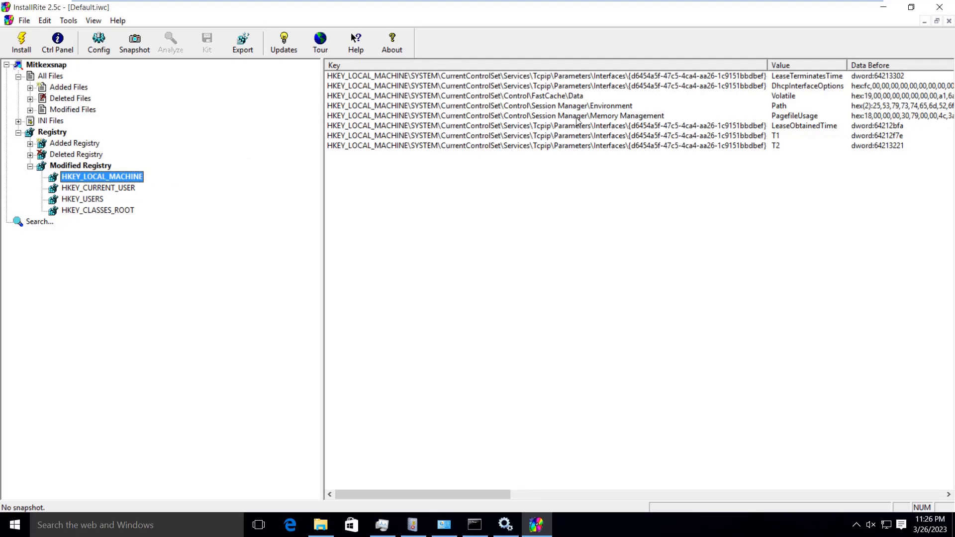
{"action": "left_click_drag", "start_coordinate": [563, 188], "coordinate": [551, 102]}
{"action": "left_click", "coordinate": [557, 109]}
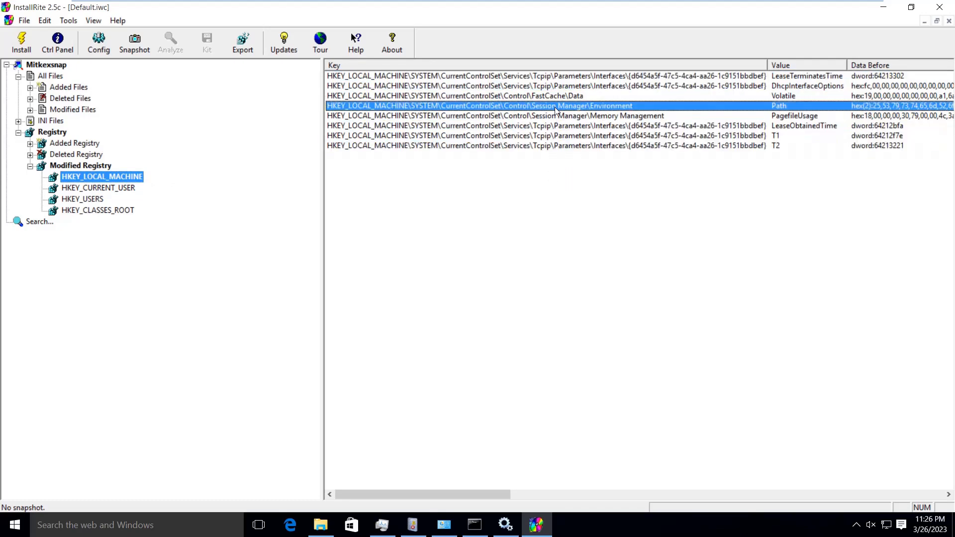
{"action": "left_click", "coordinate": [565, 78]}
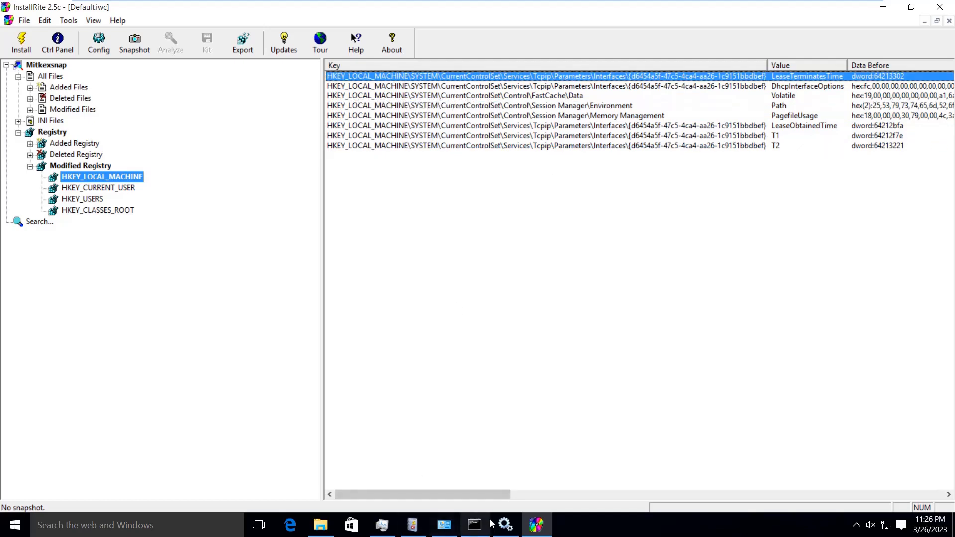
Check the Windows Services list for a MiKTeX service among the names starting with M, then minimize the Services window.
{"action": "left_click", "coordinate": [504, 525]}
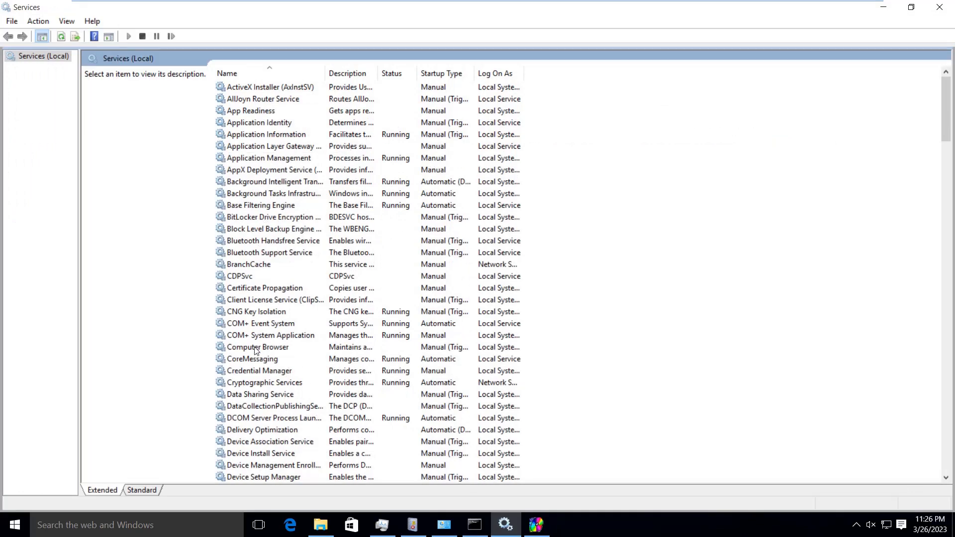
{"action": "left_click", "coordinate": [257, 138]}
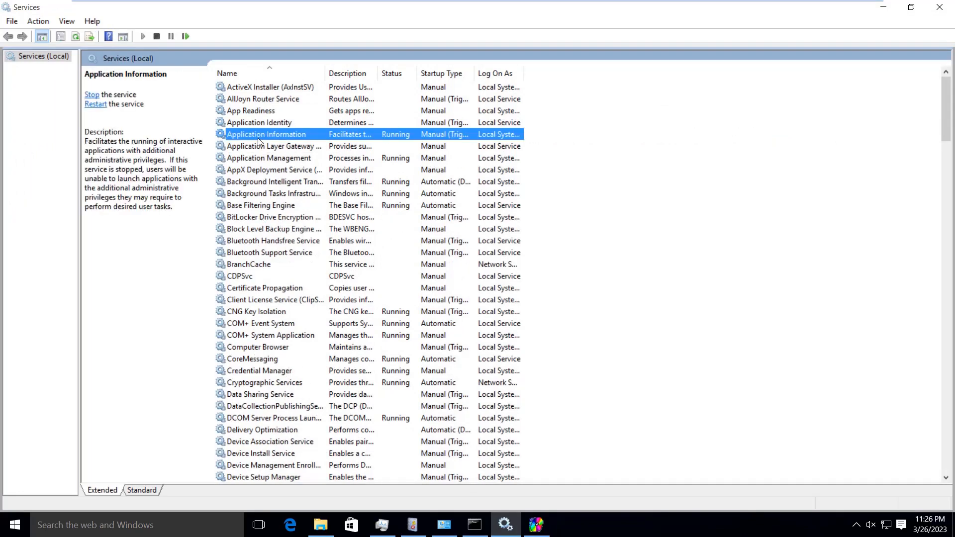
{"action": "key", "text": "m"}
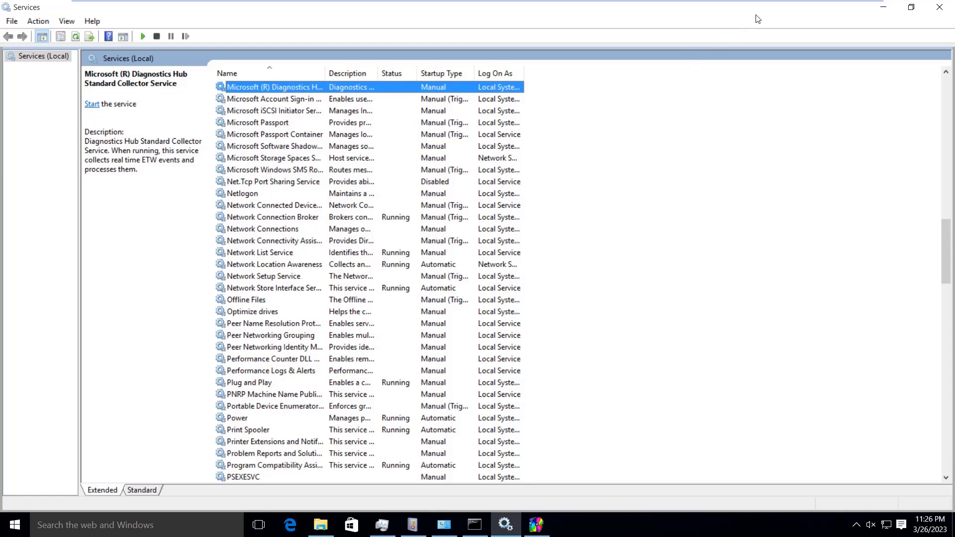
{"action": "left_click", "coordinate": [886, 6]}
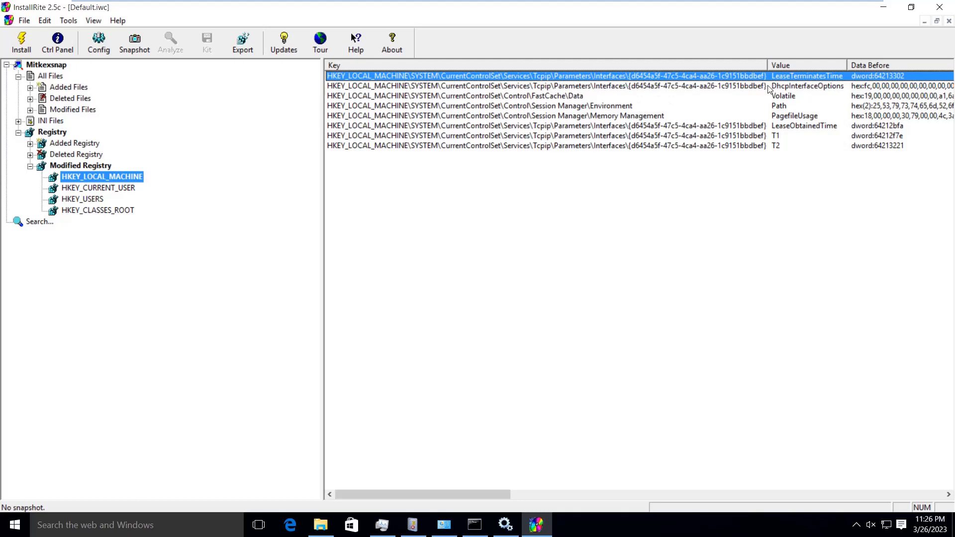
Highlight the DhcpInterfaceOptions and Environment Path entries, then open System Properties by running sysdm.cpl in the Command Prompt.
{"action": "left_click", "coordinate": [771, 89]}
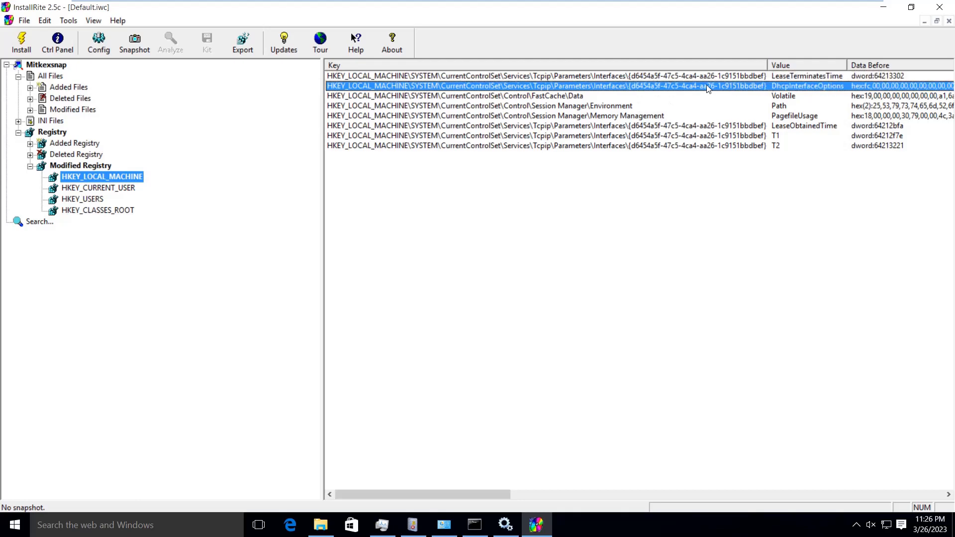
{"action": "left_click", "coordinate": [576, 107]}
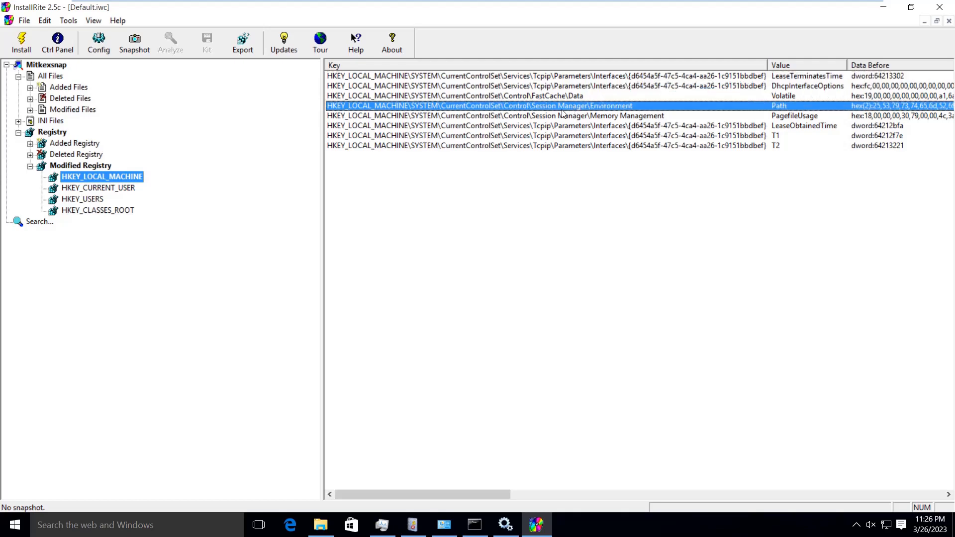
{"action": "left_click", "coordinate": [475, 525]}
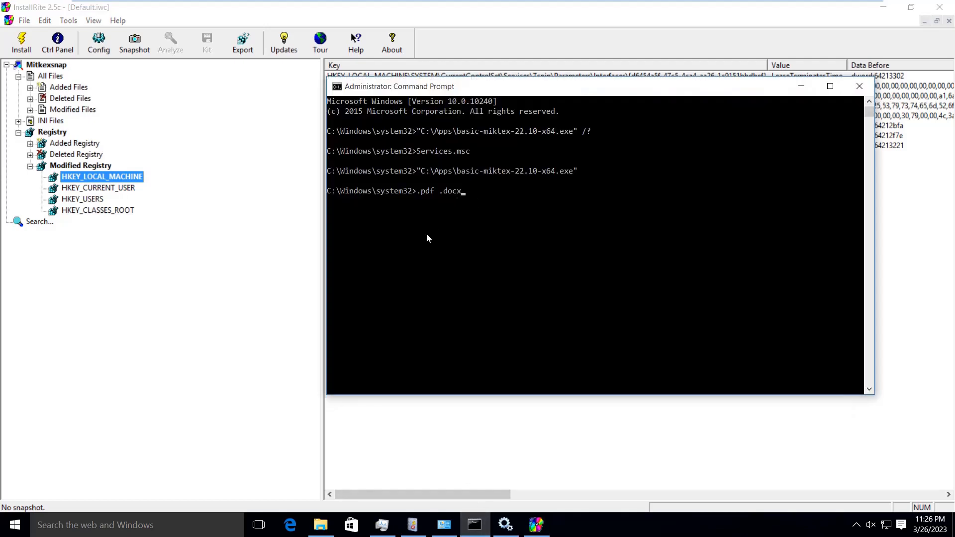
{"action": "left_click", "coordinate": [426, 233]}
{"action": "key", "text": "Escape"}
{"action": "key", "text": "Escape"}
{"action": "type", "text": "sysdm.cpl"}
{"action": "key", "text": "Return"}
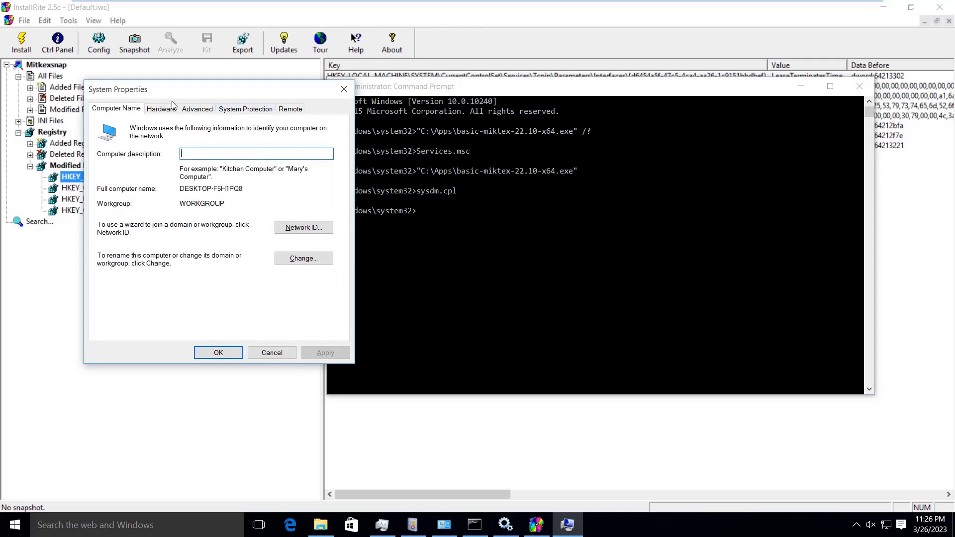
Open the Path system variable from the advanced Environment Variables settings to view its value.
{"action": "left_click", "coordinate": [197, 109]}
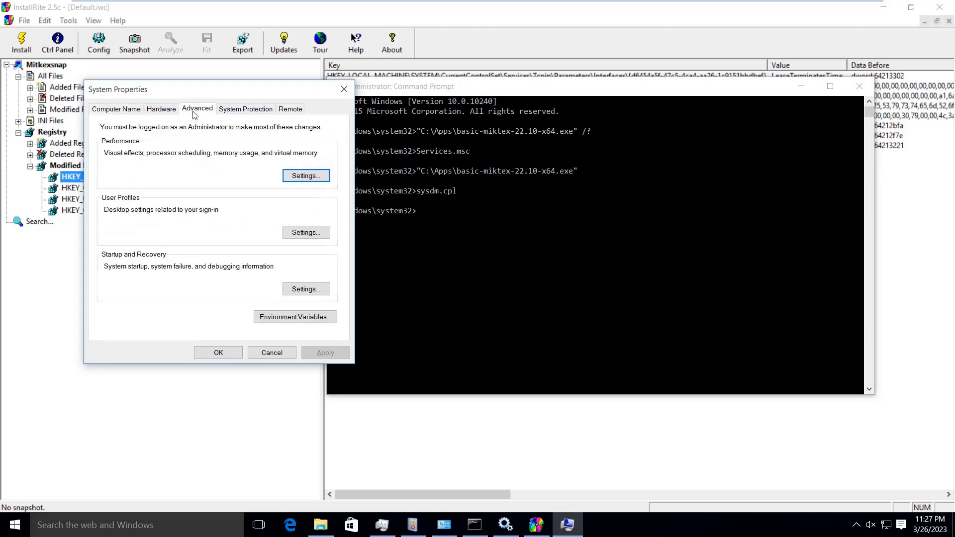
{"action": "left_click", "coordinate": [312, 321]}
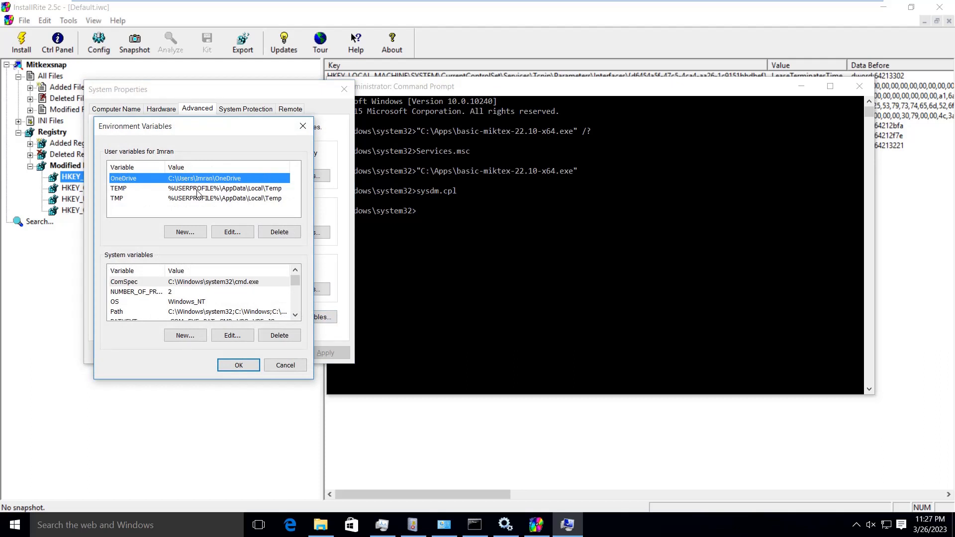
{"action": "left_click", "coordinate": [157, 290]}
{"action": "scroll", "coordinate": [171, 299], "scroll_direction": "down", "scroll_amount": 1}
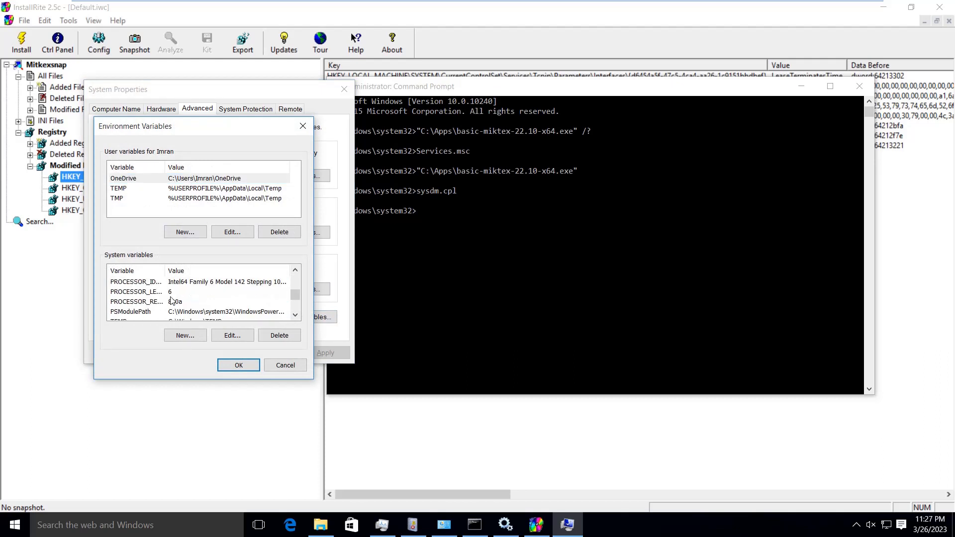
{"action": "left_click", "coordinate": [142, 284]}
{"action": "double_click", "coordinate": [142, 285]}
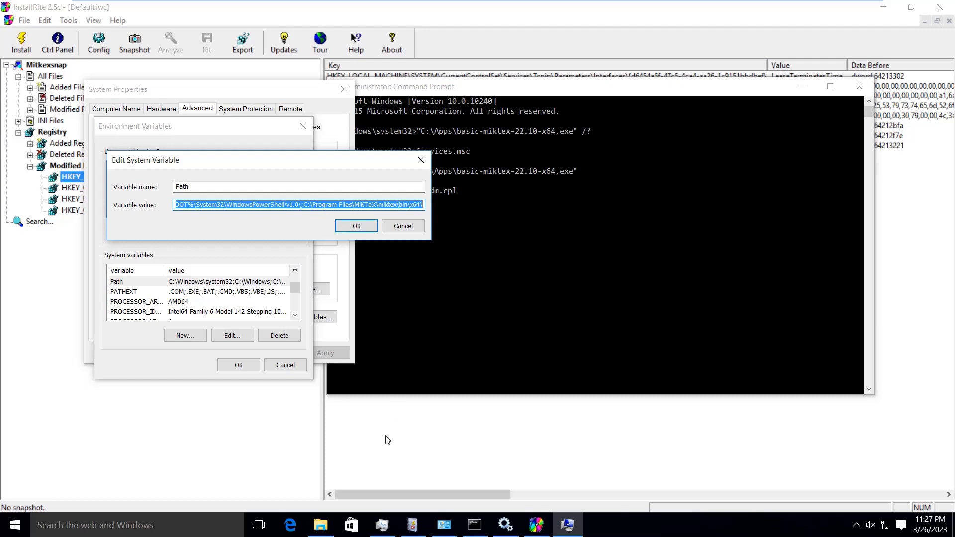
Copy the Path variable's value into a new Notepad document.
{"action": "key", "text": "super+r"}
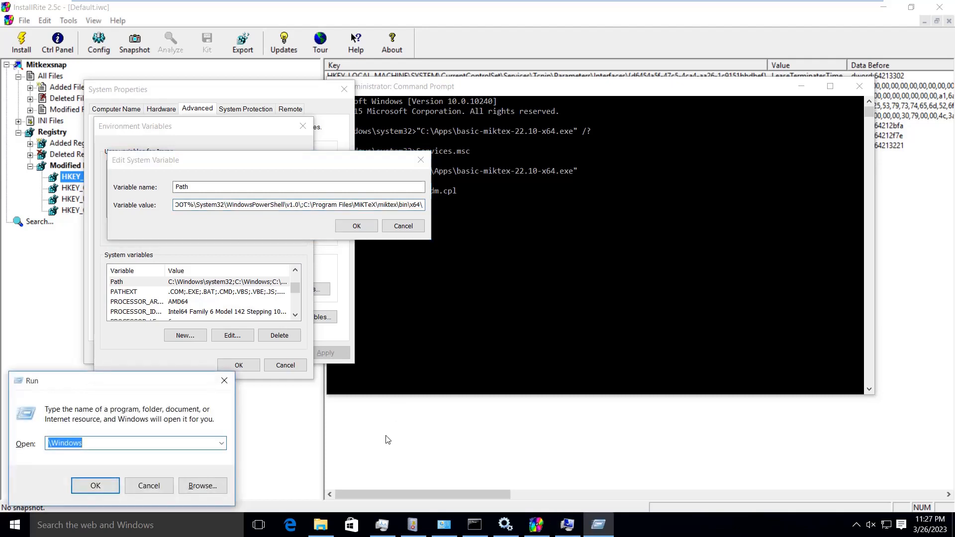
{"action": "type", "text": "Notepad"}
{"action": "key", "text": "Return"}
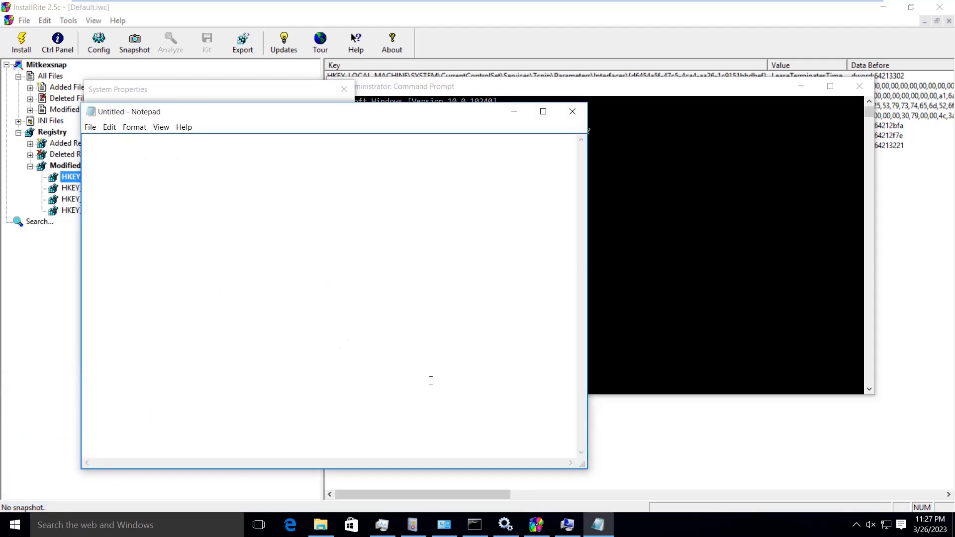
{"action": "key", "text": "ctrl+v"}
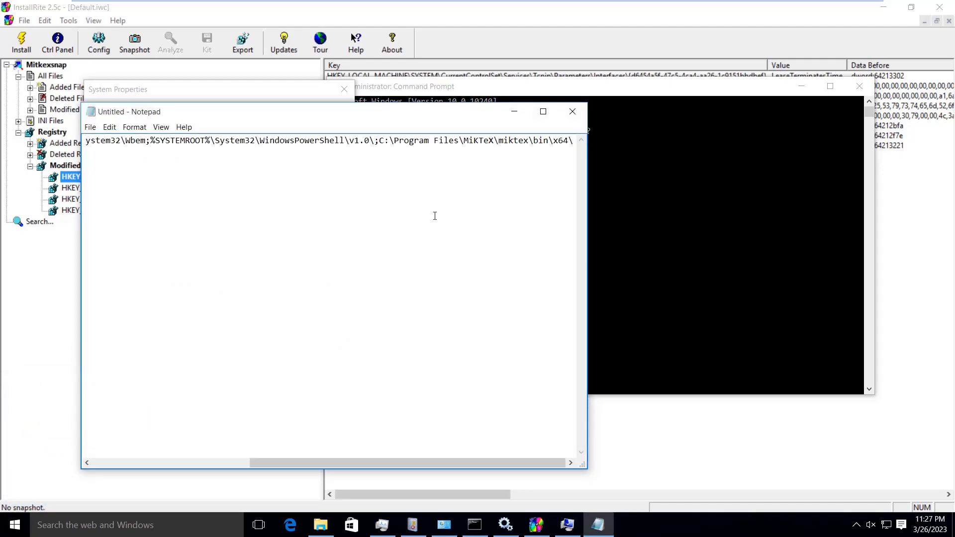
Maximize the Notepad window, turn on Word Wrap and highlight the path C:\Program Files\MiKTeX\miktex\bin\x64\.
{"action": "left_click", "coordinate": [543, 111]}
{"action": "left_click", "coordinate": [58, 22]}
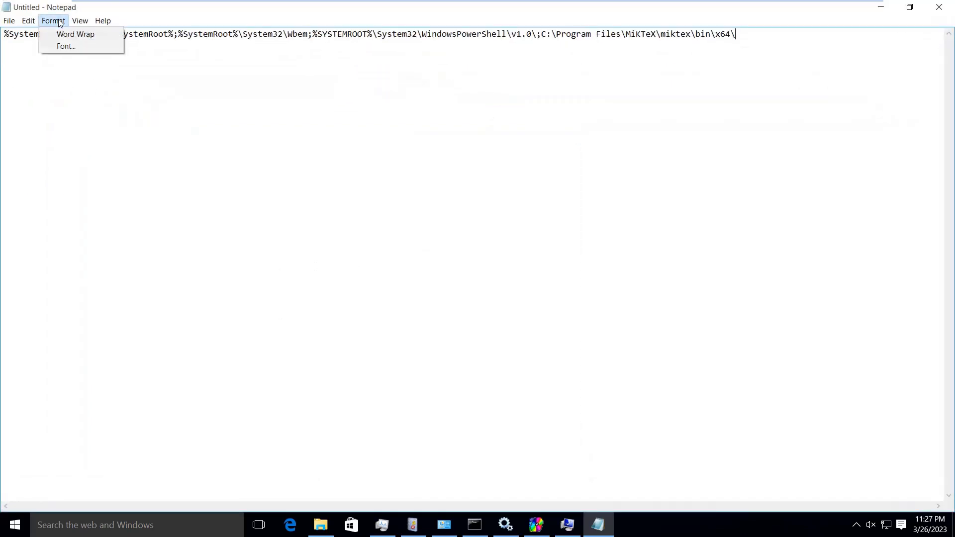
{"action": "left_click", "coordinate": [50, 35]}
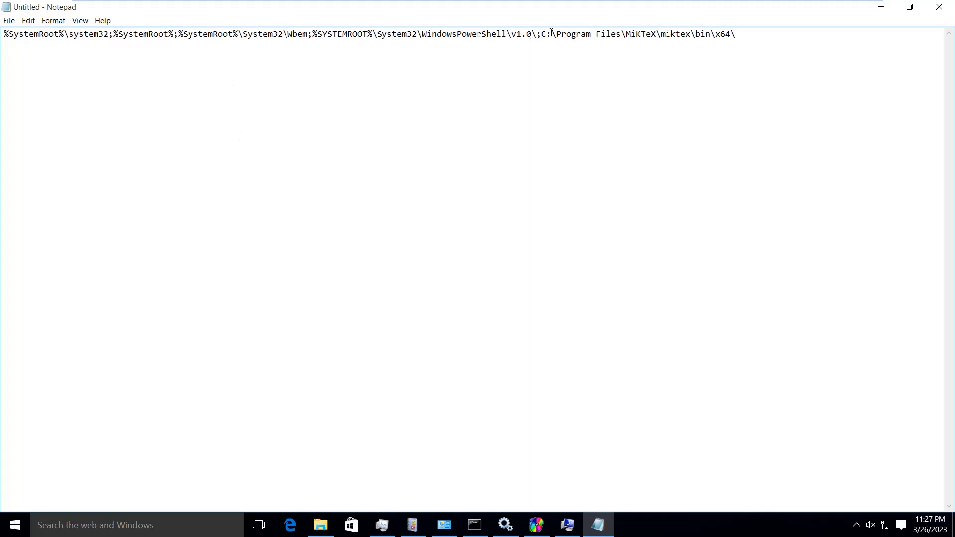
{"action": "left_click_drag", "start_coordinate": [542, 34], "coordinate": [738, 40]}
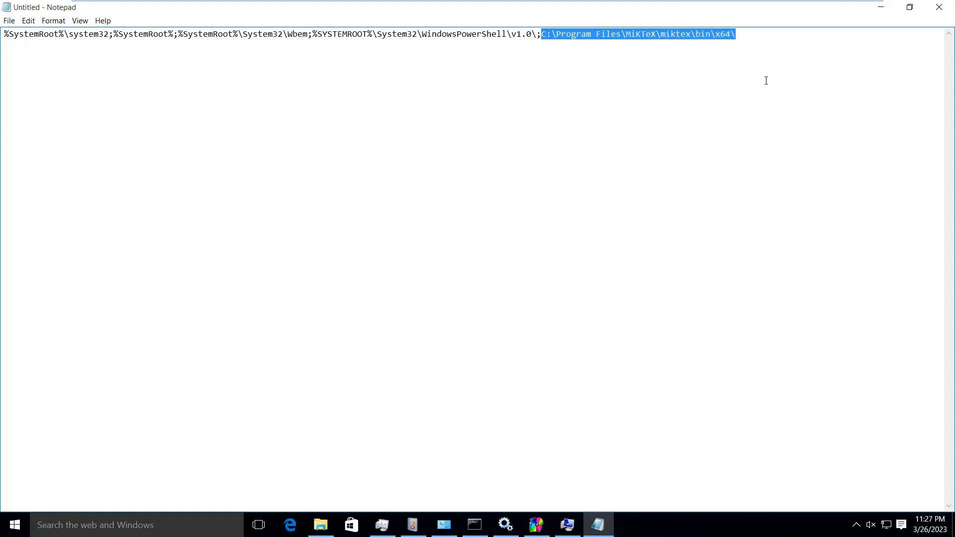
Minimize Notepad and close the Path variable, Environment Variables and System Properties dialogs without saving changes.
{"action": "left_click", "coordinate": [883, 10]}
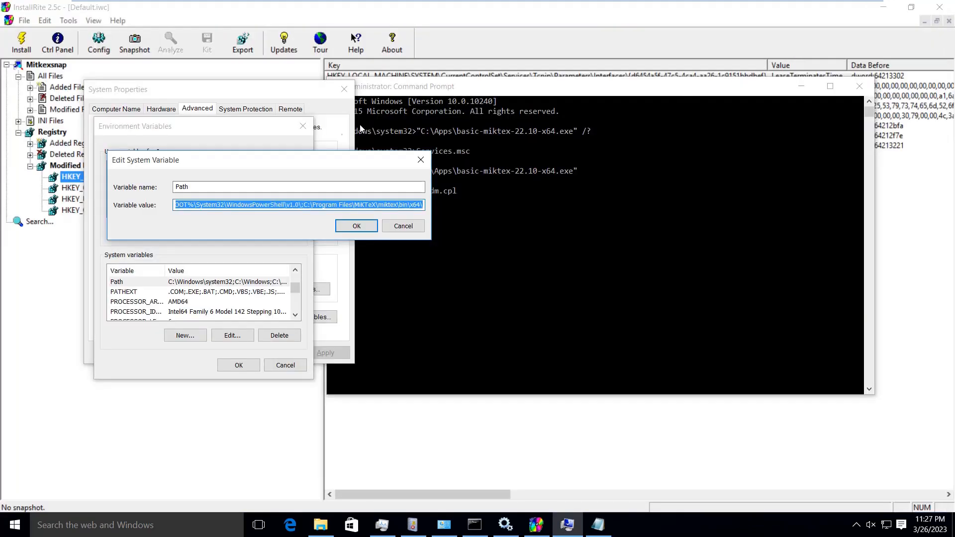
{"action": "left_click", "coordinate": [403, 227]}
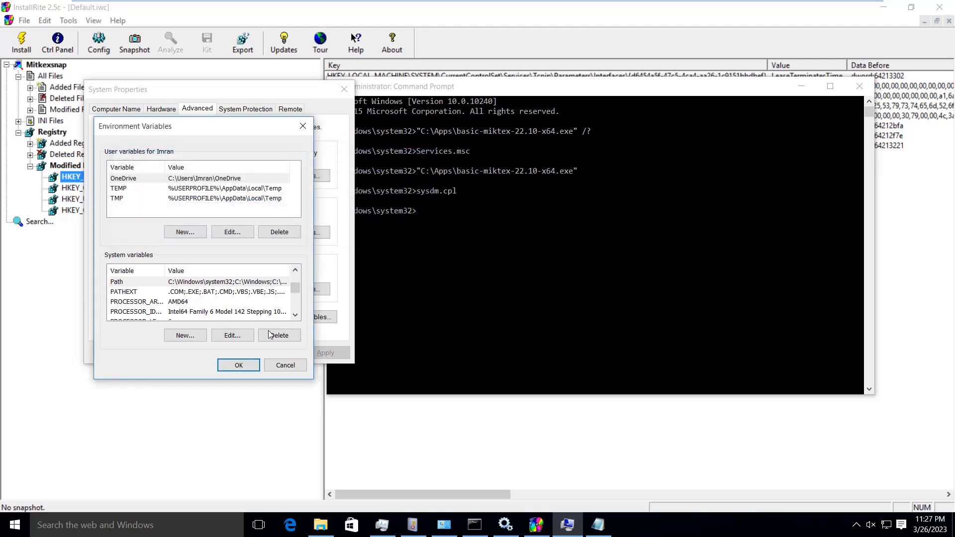
{"action": "left_click", "coordinate": [278, 367]}
{"action": "left_click", "coordinate": [278, 354]}
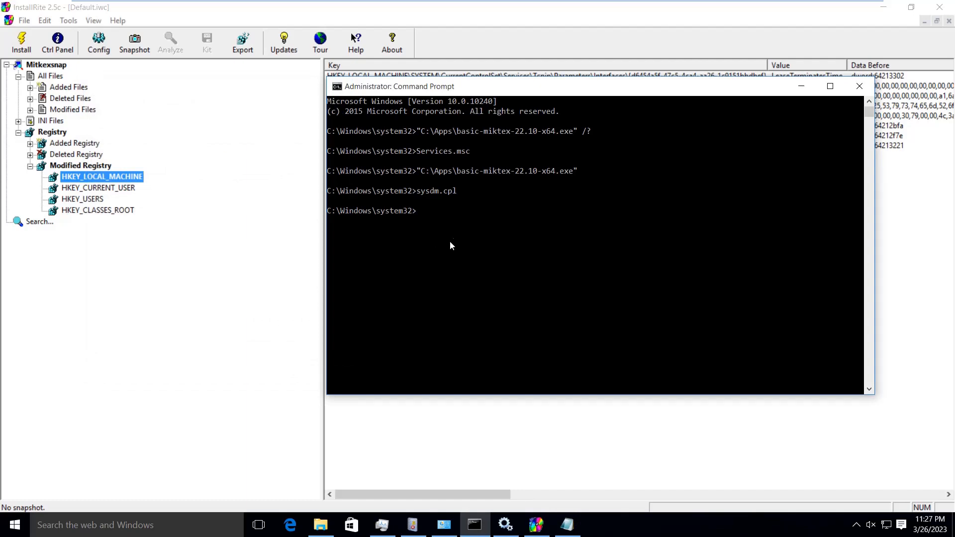
Minimize the Command Prompt and the virtual machine window, and review the InstallRite notes in the Word document 1.docx.
{"action": "left_click_drag", "start_coordinate": [578, 90], "coordinate": [466, 104]}
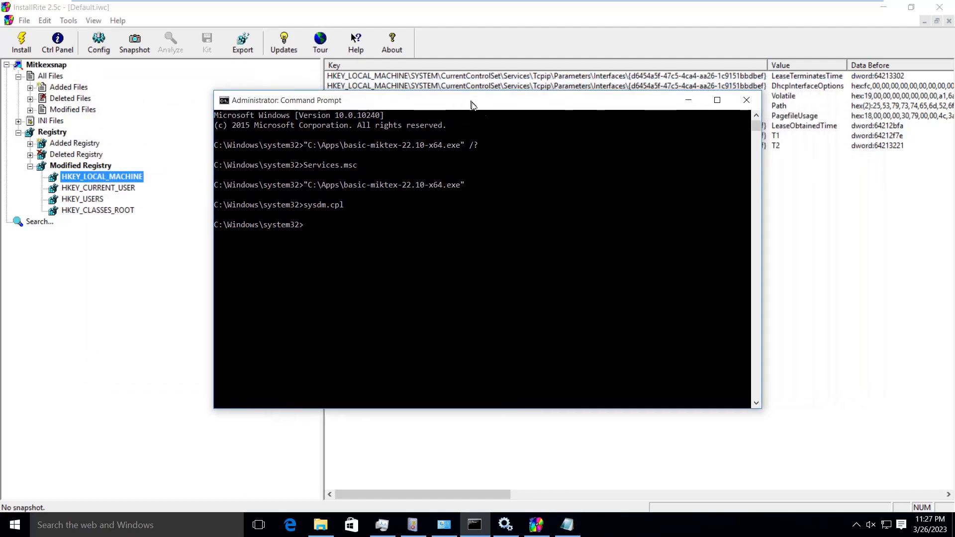
{"action": "left_click", "coordinate": [681, 101]}
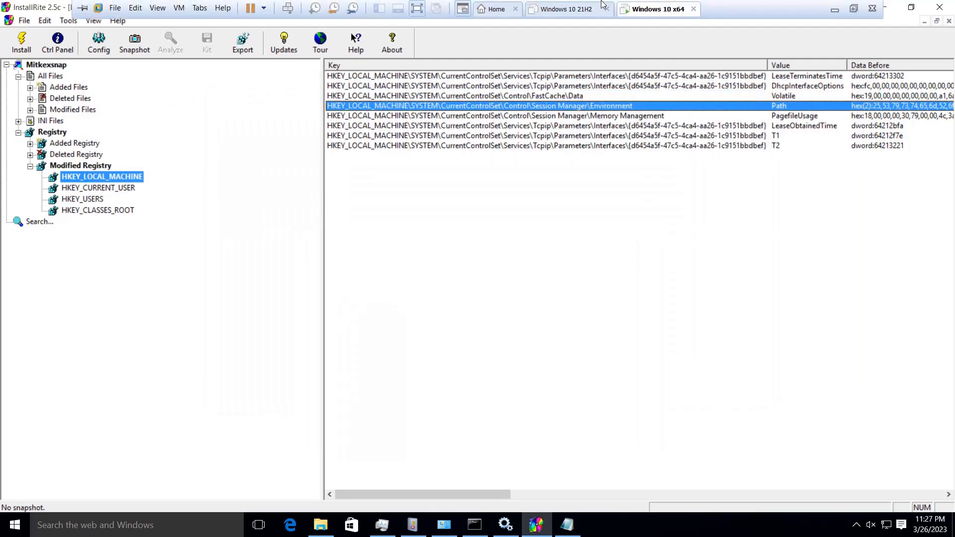
{"action": "left_click", "coordinate": [834, 9]}
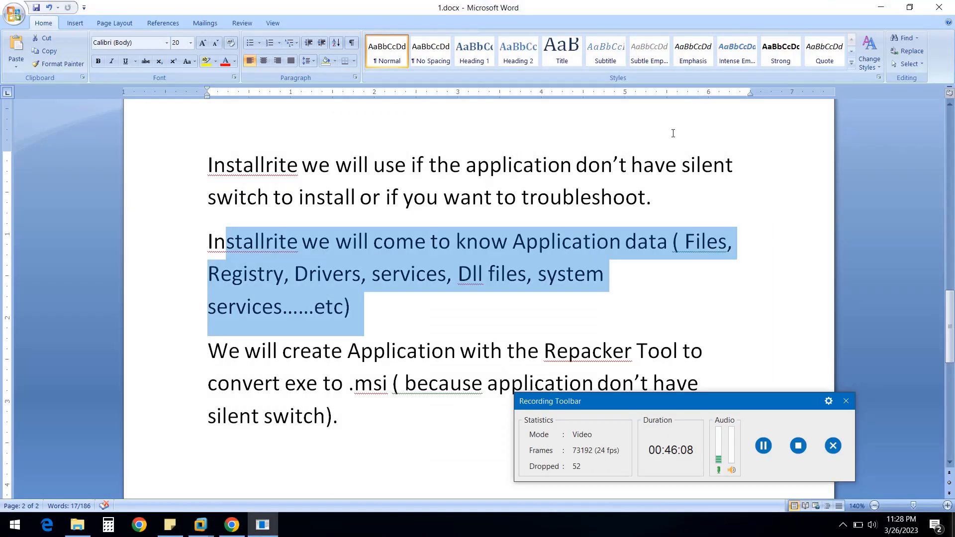
{"action": "scroll", "coordinate": [597, 294], "scroll_direction": "down", "scroll_amount": 2}
{"action": "scroll", "coordinate": [597, 294], "scroll_direction": "up", "scroll_amount": 1}
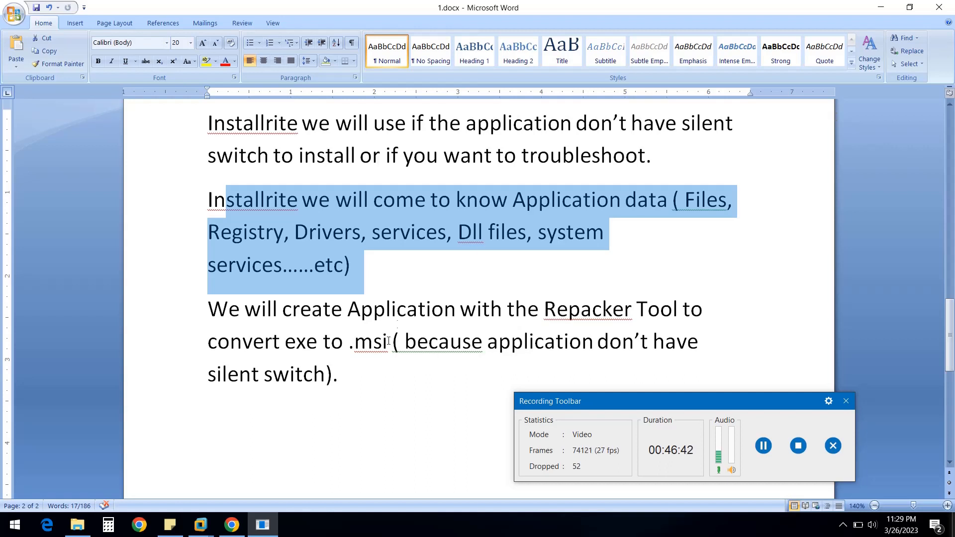
Add the heading line "Mitkex :" below the Repacker Tool paragraph in the document.
{"action": "left_click", "coordinate": [370, 378]}
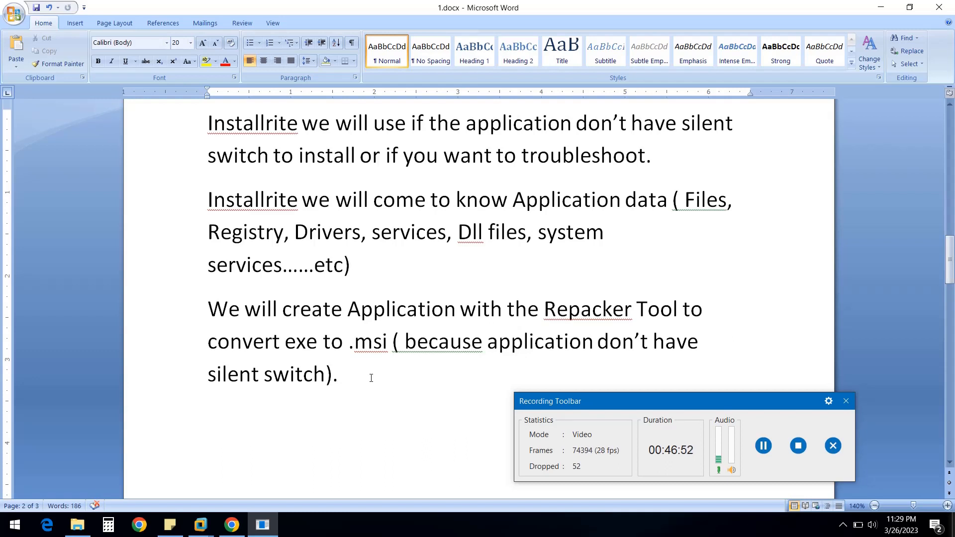
{"action": "type", "text": "A"}
{"action": "key", "text": "BackSpace"}
{"action": "type", "text": "M"}
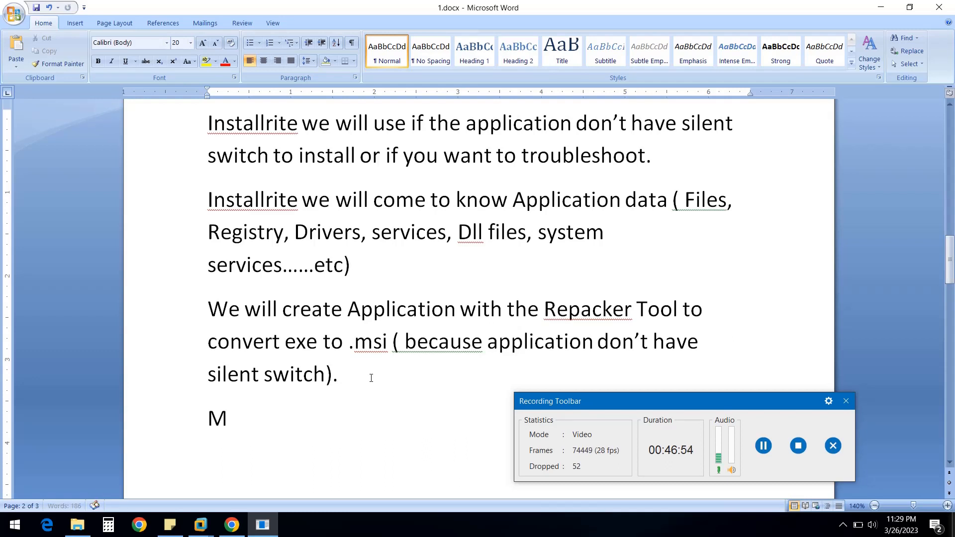
{"action": "type", "text": "itkex"}
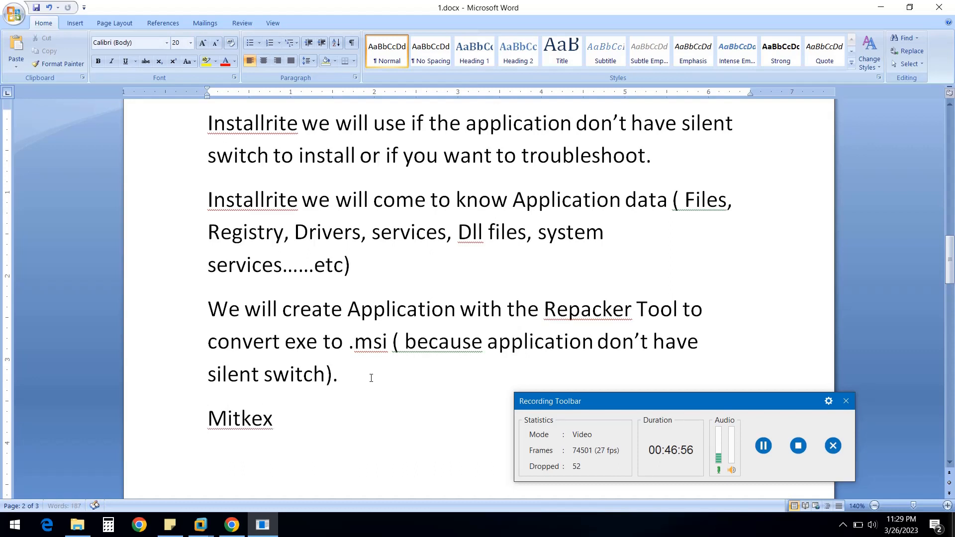
{"action": "type", "text": " :"}
Start a new line under the Mitkex heading with "Files C:\Programfils\Mit" and move the recording toolbar out of the way.
{"action": "key", "text": "Return"}
{"action": "type", "text": "Files "}
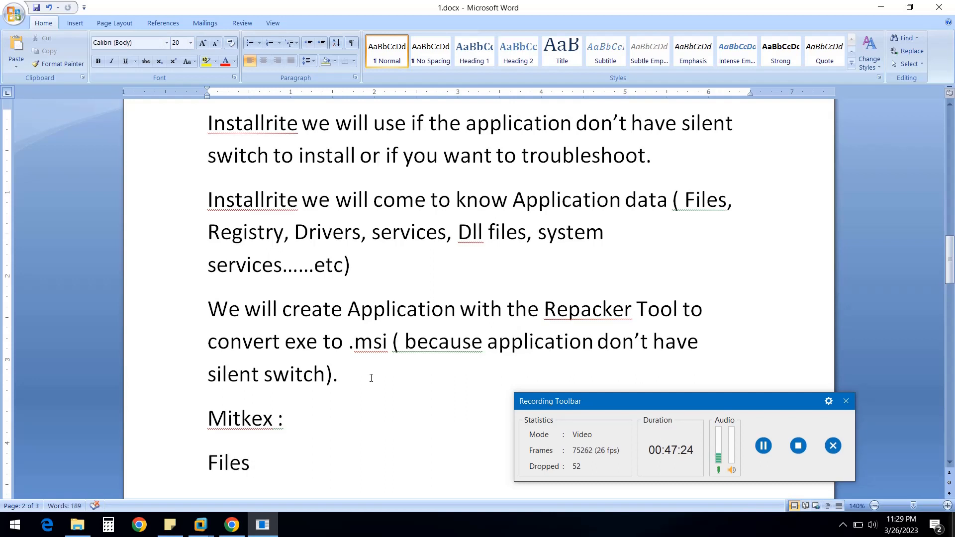
{"action": "type", "text": "C:\\Program"}
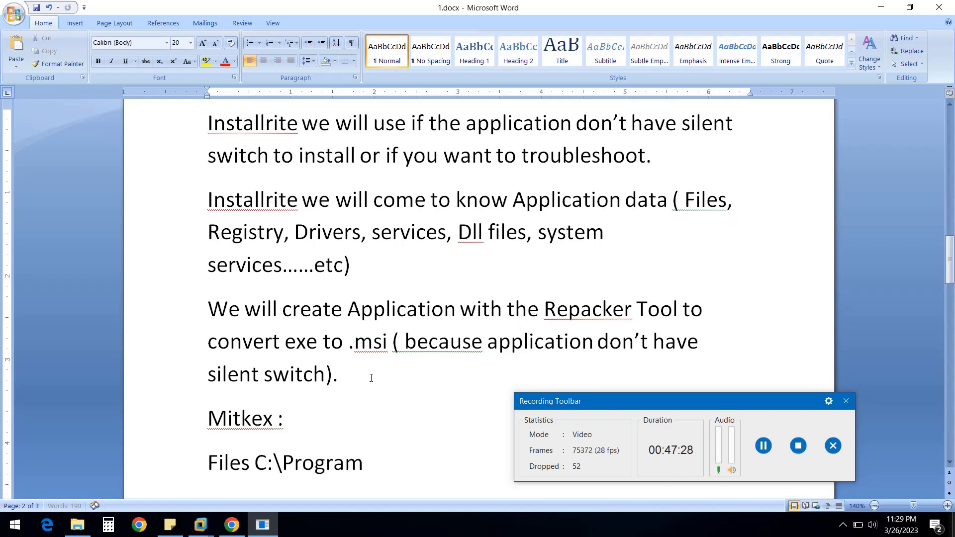
{"action": "type", "text": "fils\\"}
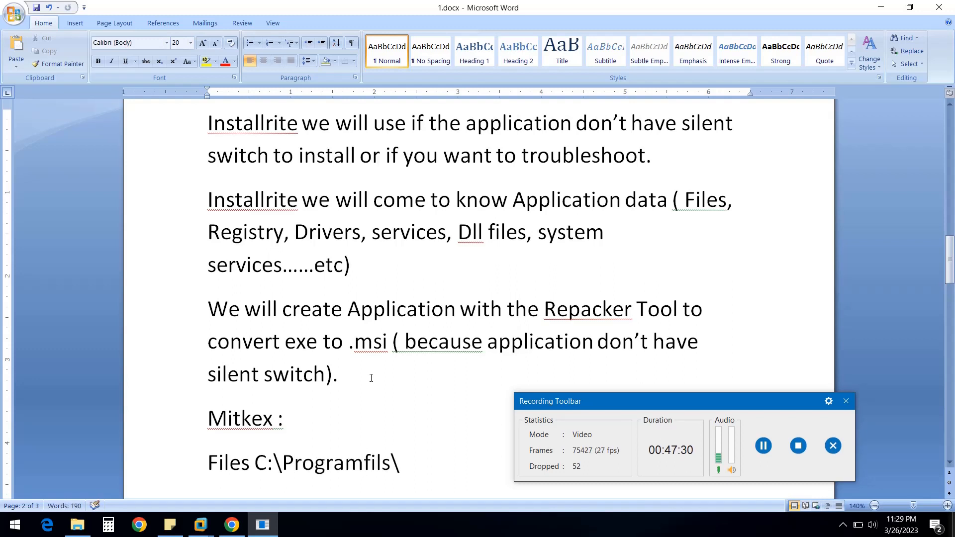
{"action": "type", "text": "Mit"}
{"action": "left_click_drag", "start_coordinate": [633, 401], "coordinate": [804, 97]}
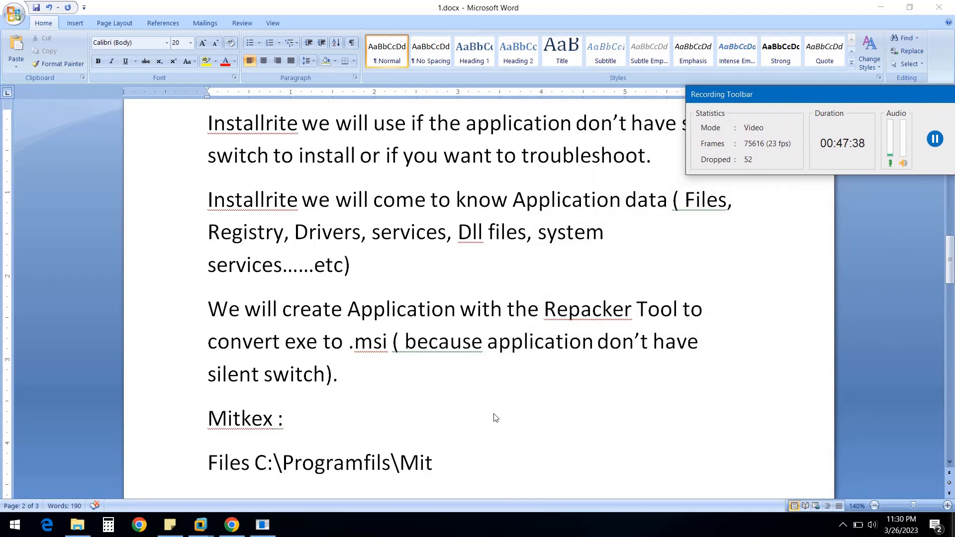
Extend the Files line with the second location ", c:\programdata\".
{"action": "left_click", "coordinate": [467, 466]}
{"action": "type", "text": ","}
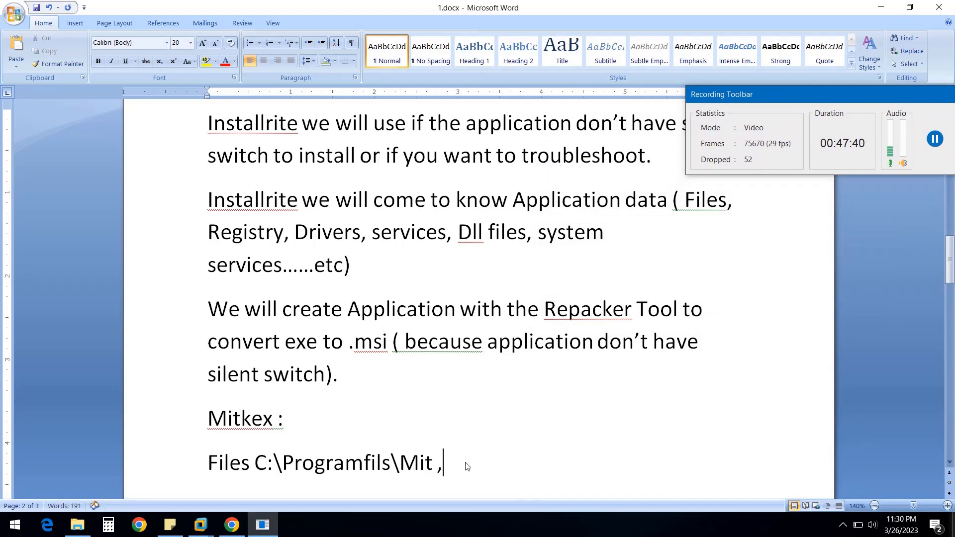
{"action": "type", "text": " c:\\"}
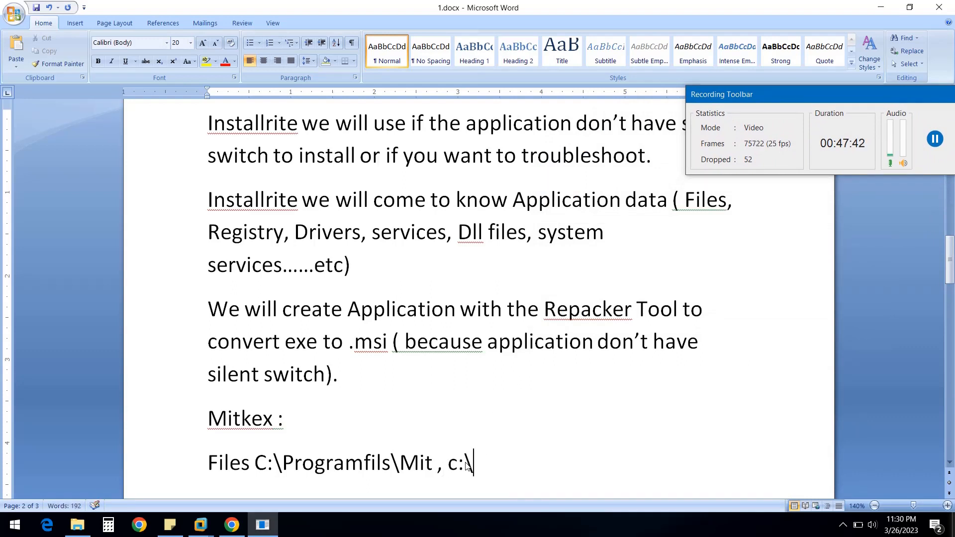
{"action": "type", "text": "programda"}
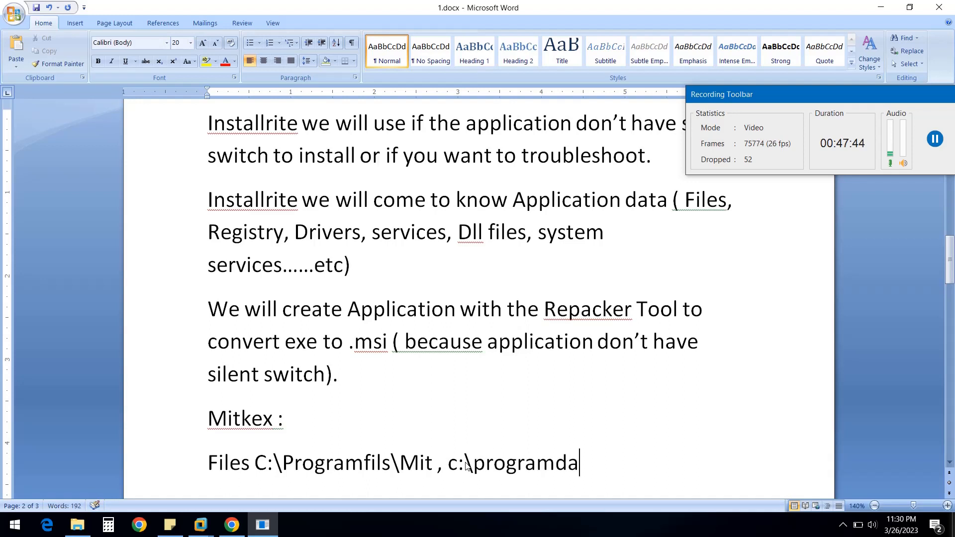
{"action": "type", "text": "ta\\"}
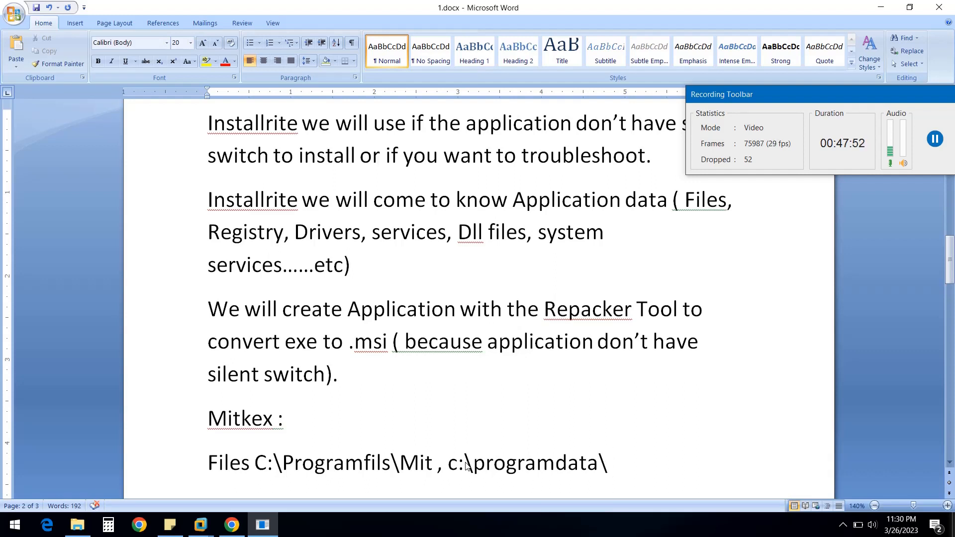
Append ", Registry HKLM,HCKR." to the end of the Files line.
{"action": "type", "text": ", Reg"}
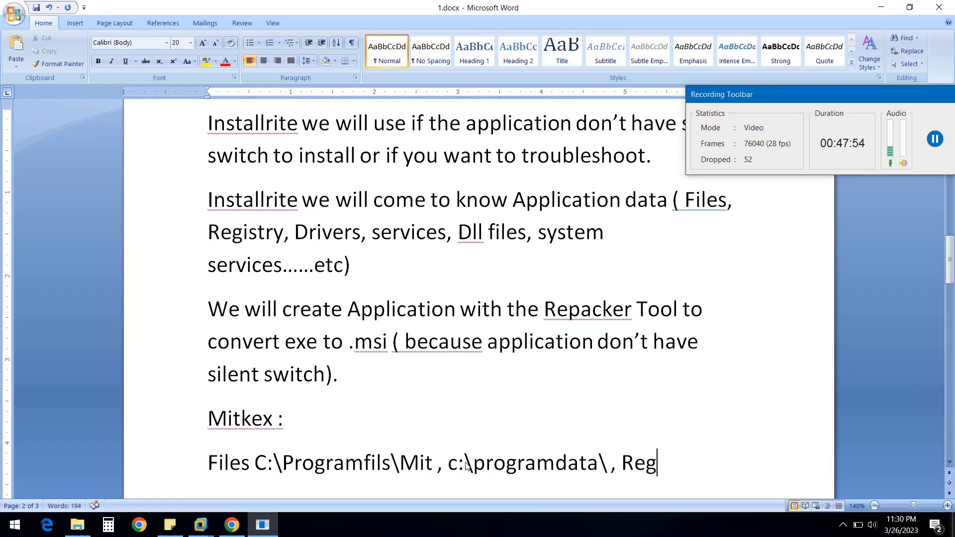
{"action": "type", "text": "istry "}
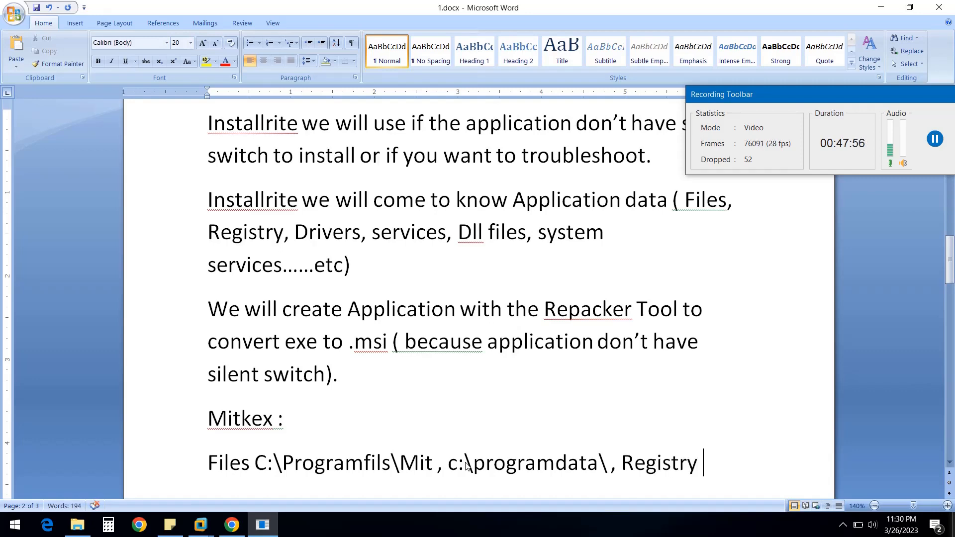
{"action": "type", "text": "HKLM,"}
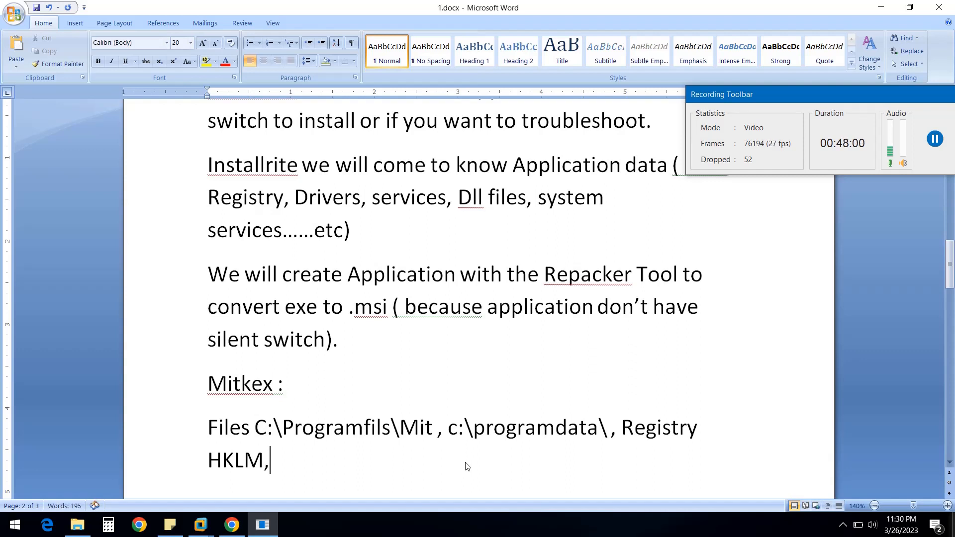
{"action": "type", "text": "HC"}
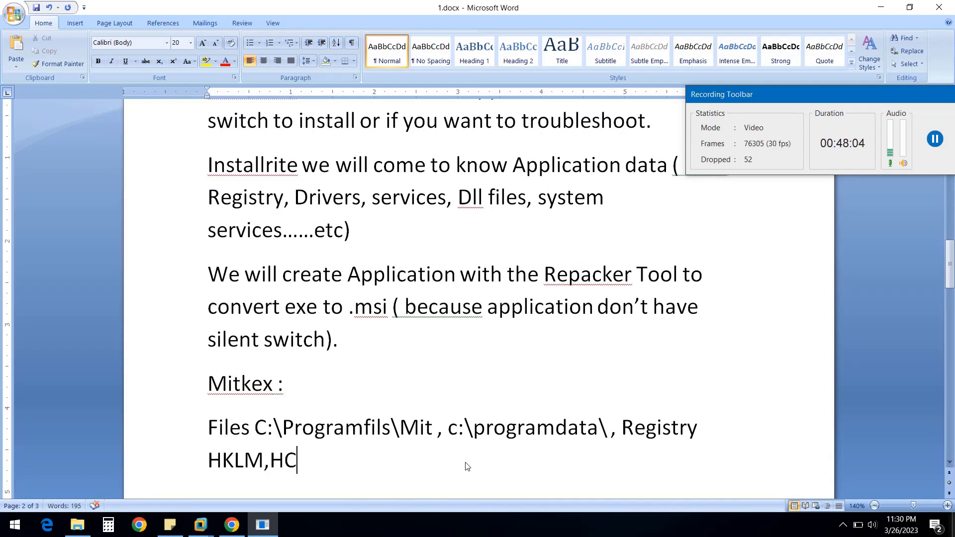
{"action": "type", "text": "KR."}
Check the modified registry list in the Windows 10 x64 virtual machine, then return to Word and highlight the Files and Registry note.
{"action": "left_click", "coordinate": [201, 525]}
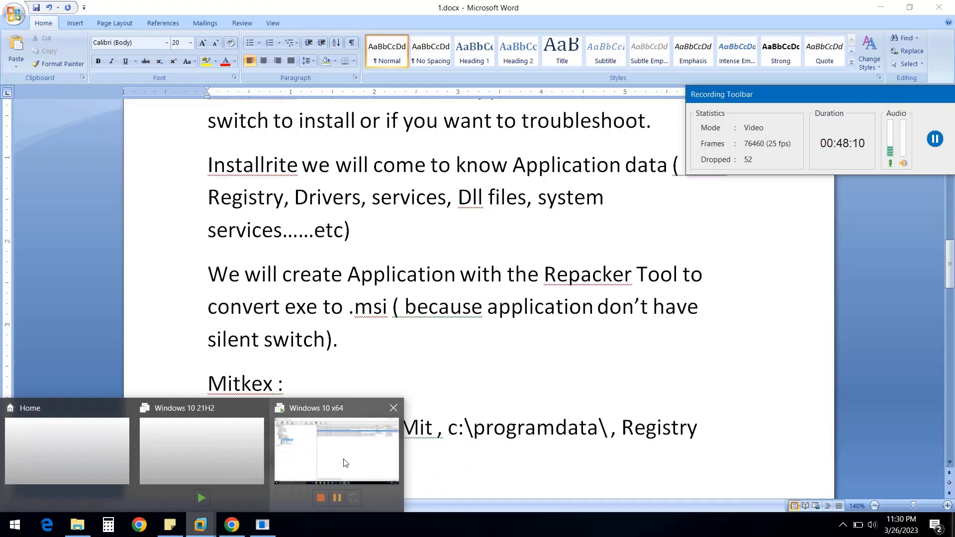
{"action": "left_click", "coordinate": [345, 461]}
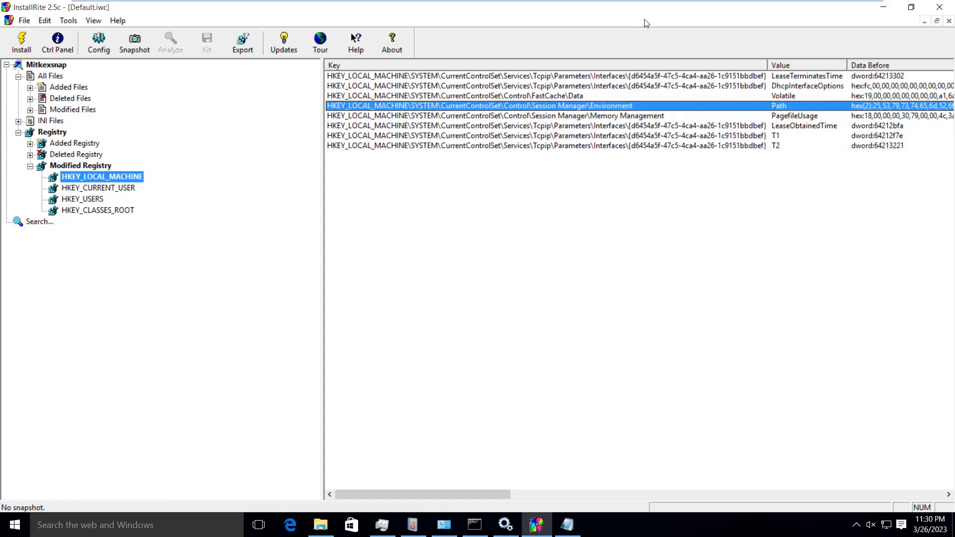
{"action": "mouse_move", "coordinate": [747, 4]}
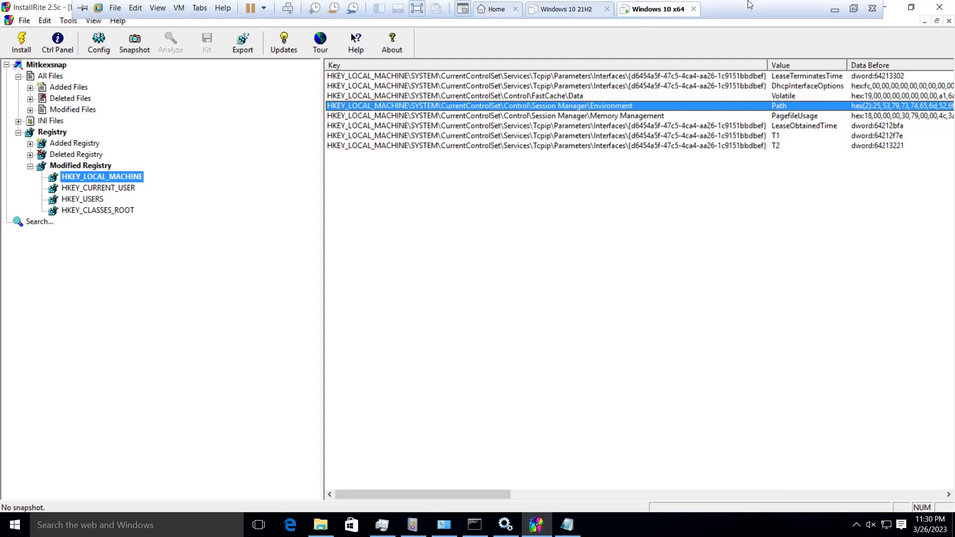
{"action": "left_click", "coordinate": [835, 9]}
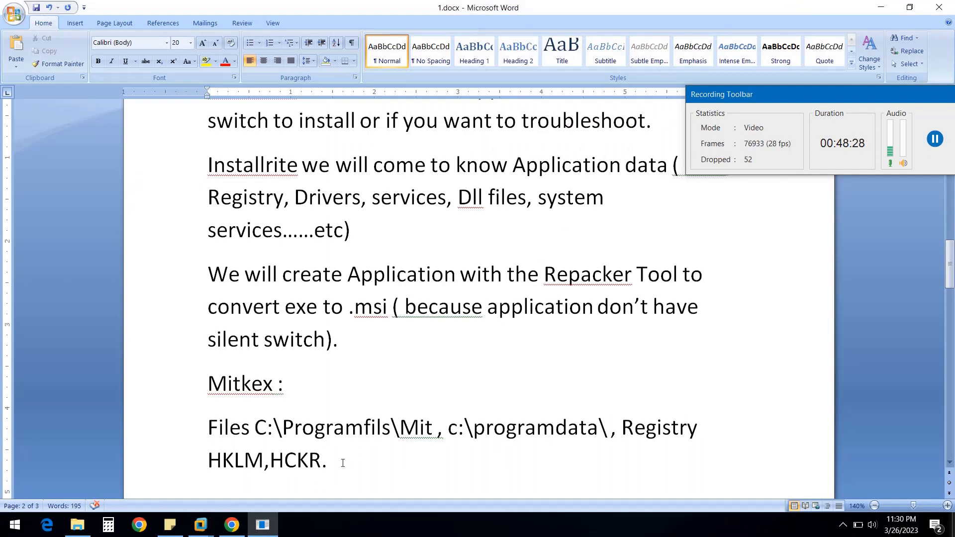
{"action": "left_click_drag", "start_coordinate": [329, 460], "coordinate": [255, 445]}
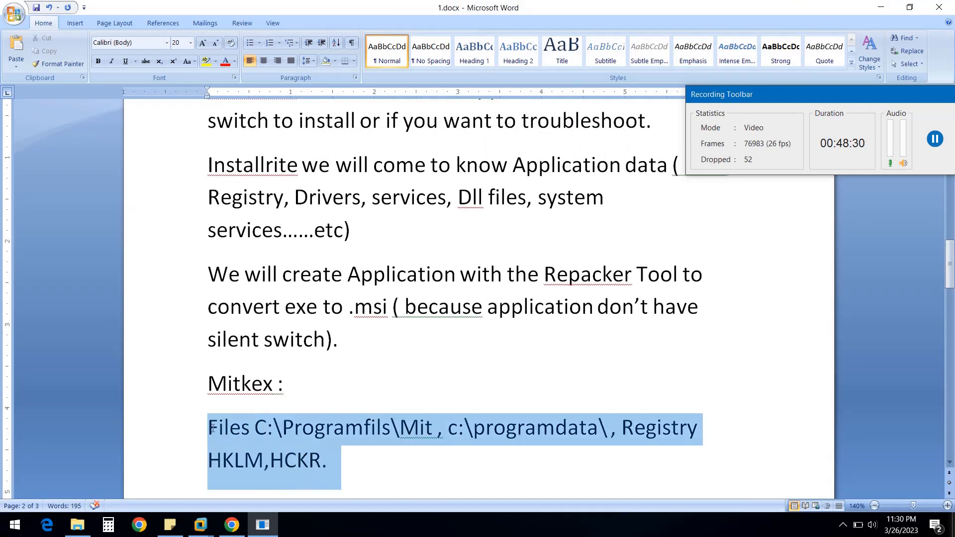
Switch to the Windows 10 x64 virtual machine and expand the snapshot's Added Files on C: to show the MiKTeX folders.
{"action": "left_click", "coordinate": [200, 524]}
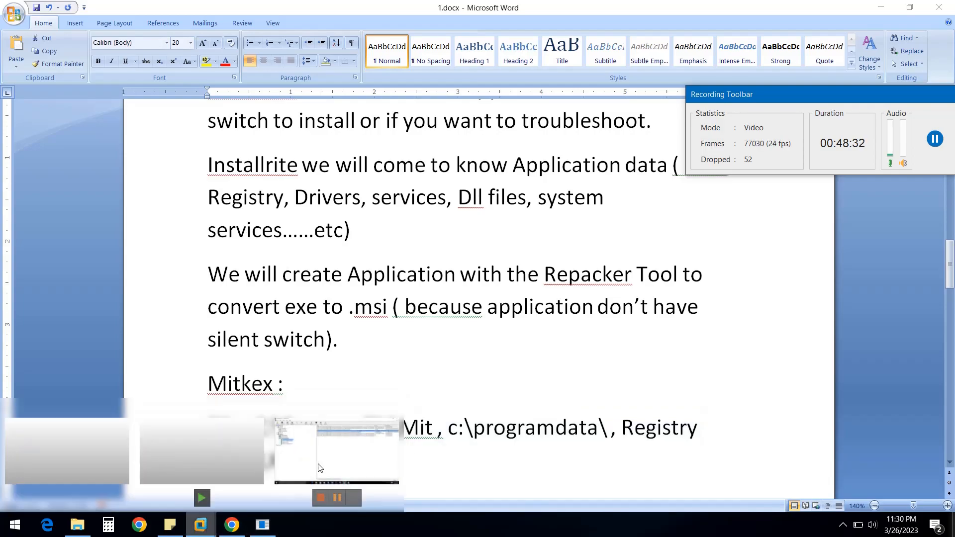
{"action": "left_click", "coordinate": [320, 467]}
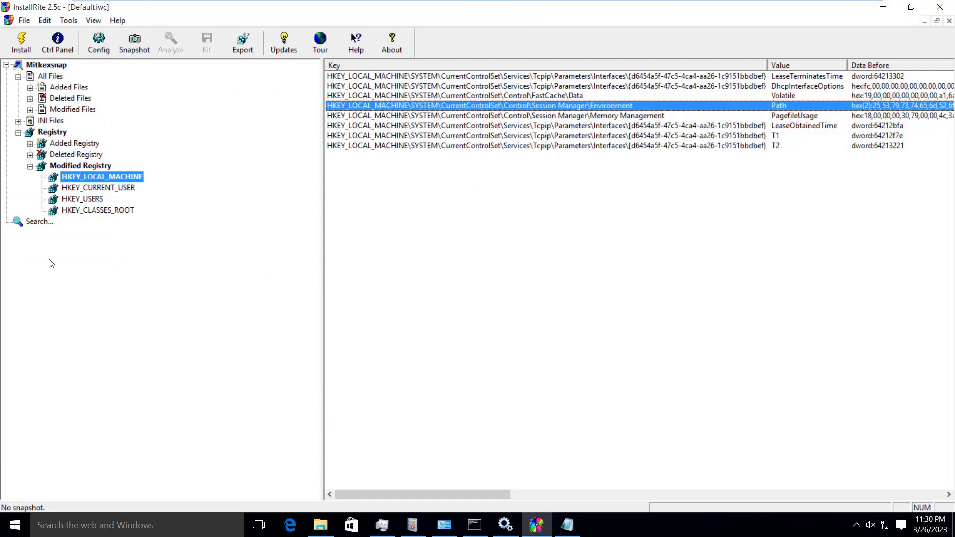
{"action": "left_click", "coordinate": [30, 88]}
{"action": "left_click", "coordinate": [42, 99]}
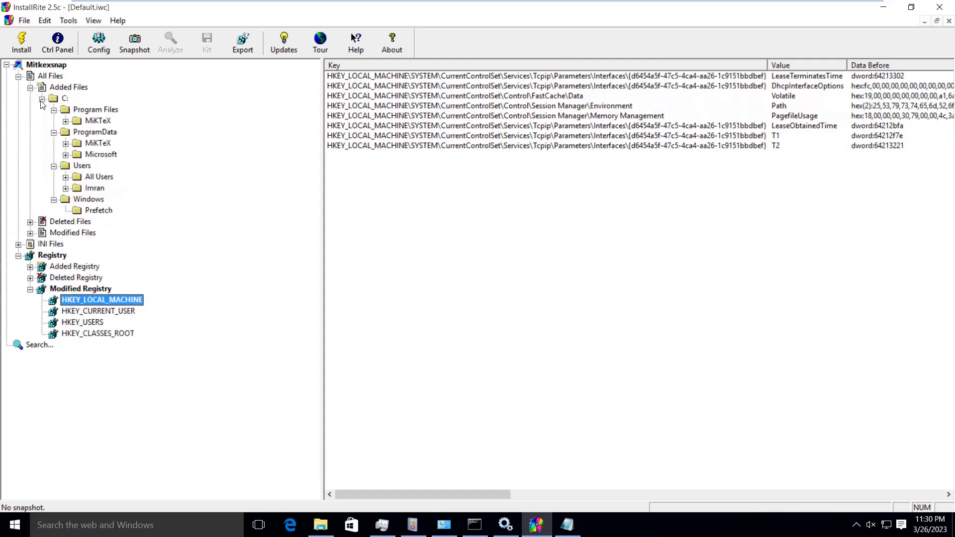
{"action": "left_click", "coordinate": [66, 122]}
{"action": "left_click", "coordinate": [66, 122]}
Switch to File Explorer, open C:\Program Files and reposition the window beside the snapshot tree.
{"action": "left_click", "coordinate": [321, 525]}
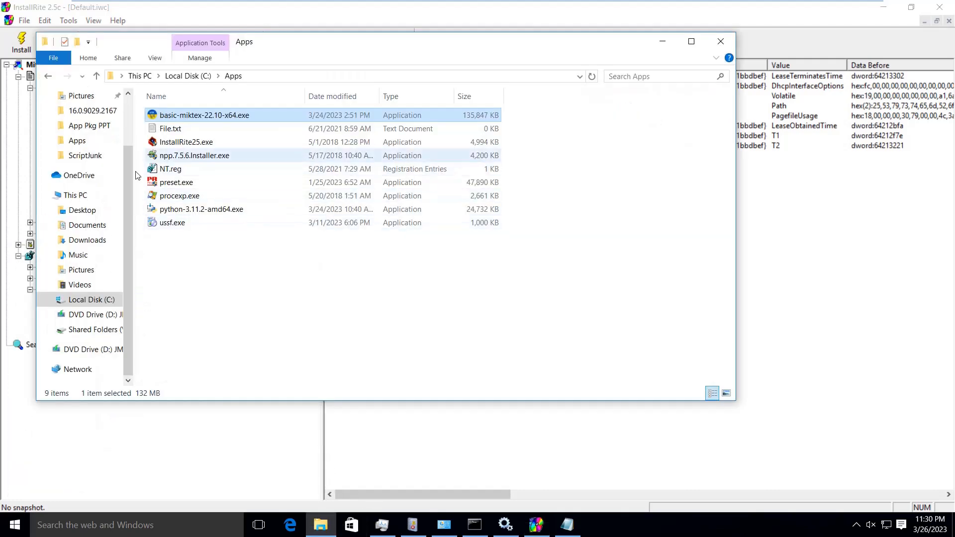
{"action": "left_click", "coordinate": [89, 300]}
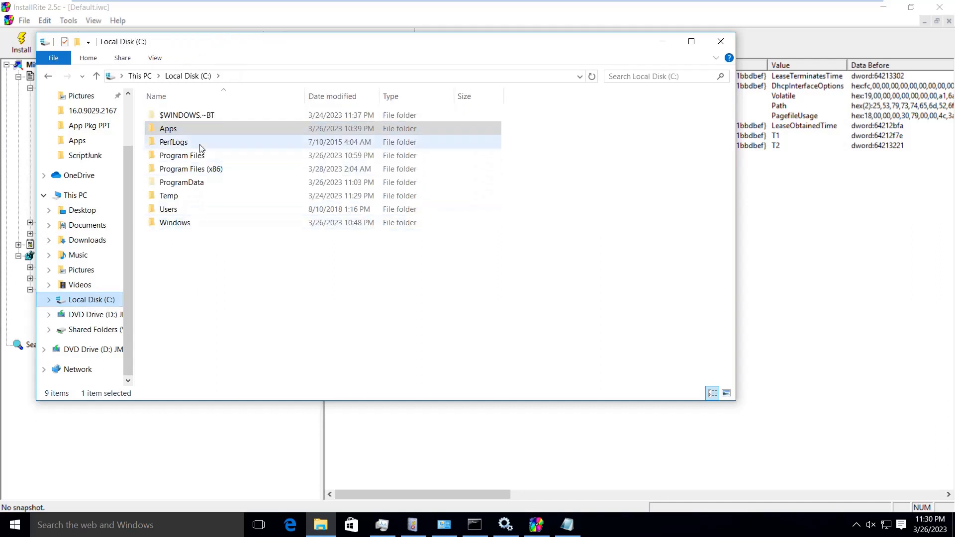
{"action": "left_click_drag", "start_coordinate": [184, 44], "coordinate": [355, 41]}
{"action": "left_click", "coordinate": [350, 155]}
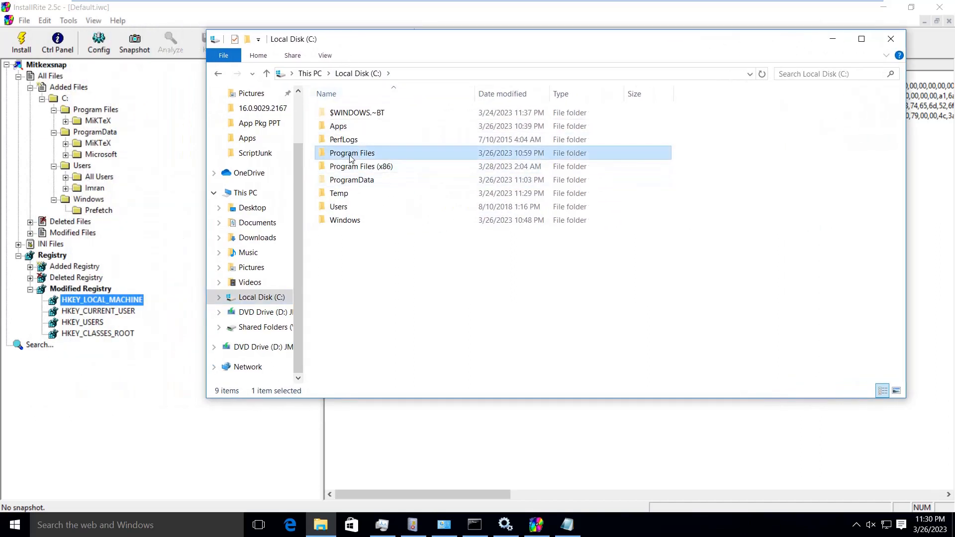
{"action": "double_click", "coordinate": [350, 154]}
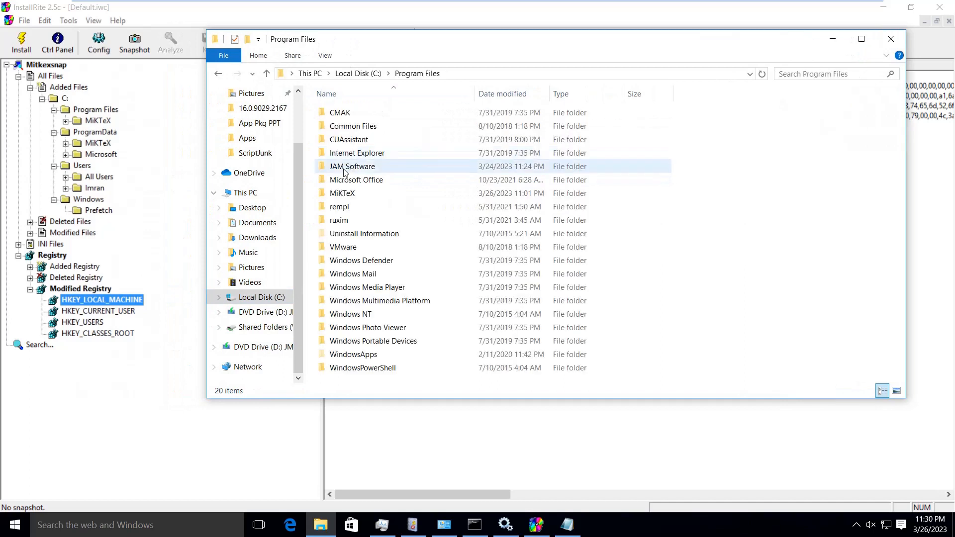
View the MiKTeX folder's properties, highlight its file and folder count, and close the dialog without changes.
{"action": "left_click", "coordinate": [338, 198]}
{"action": "right_click", "coordinate": [338, 198]}
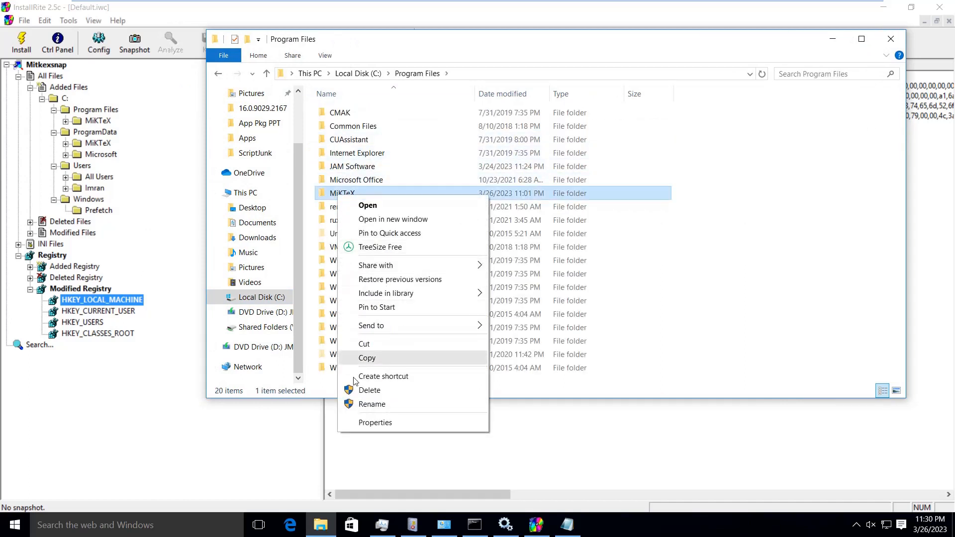
{"action": "left_click", "coordinate": [371, 423]}
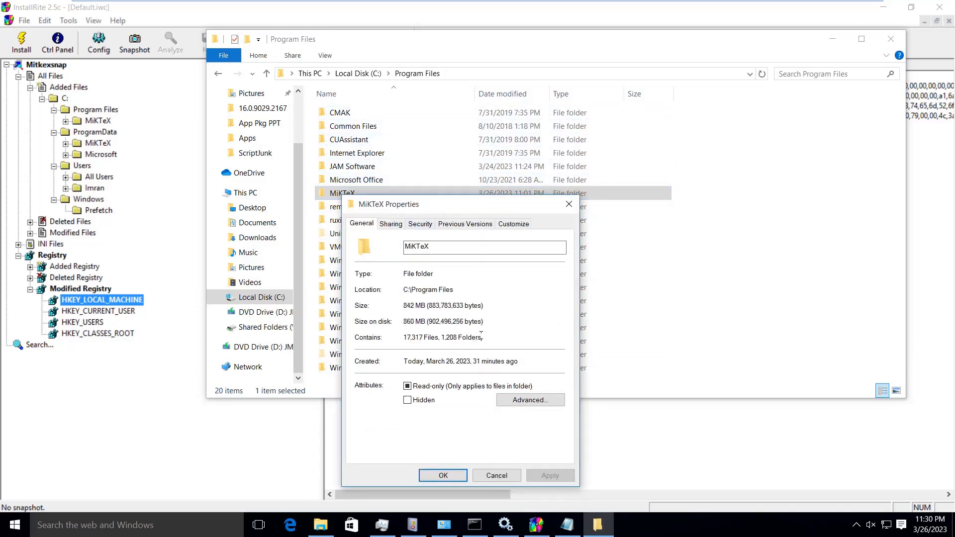
{"action": "left_click_drag", "start_coordinate": [481, 337], "coordinate": [408, 339]}
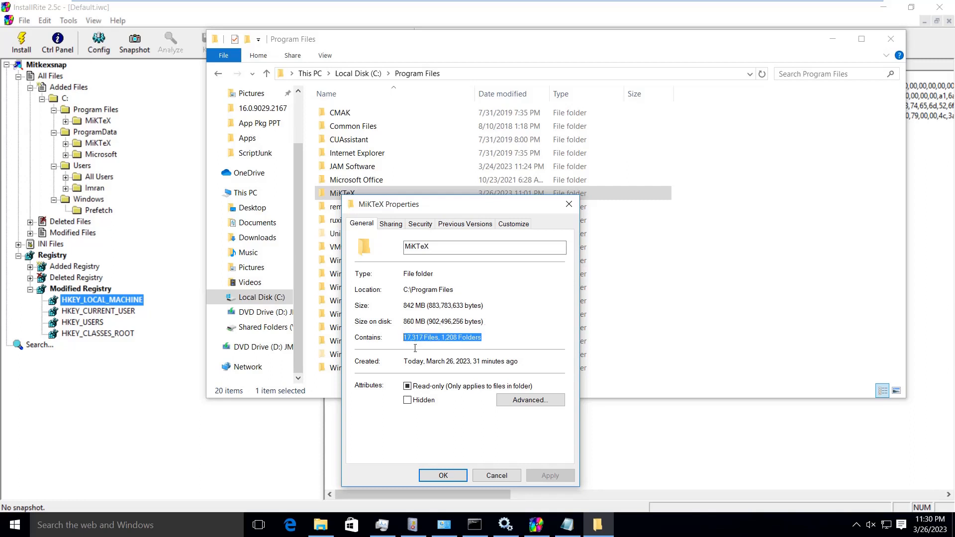
{"action": "left_click", "coordinate": [496, 475]}
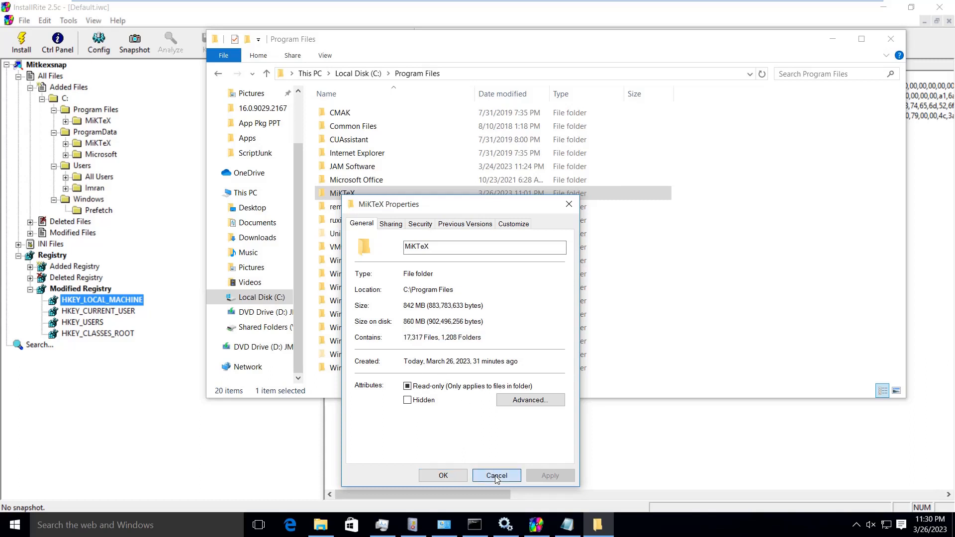
Switch to Word and insert "(17,317 Files, 1,208 Folders)" right after "C:\Programfils\Mit" in the Files note.
{"action": "mouse_move", "coordinate": [569, 5]}
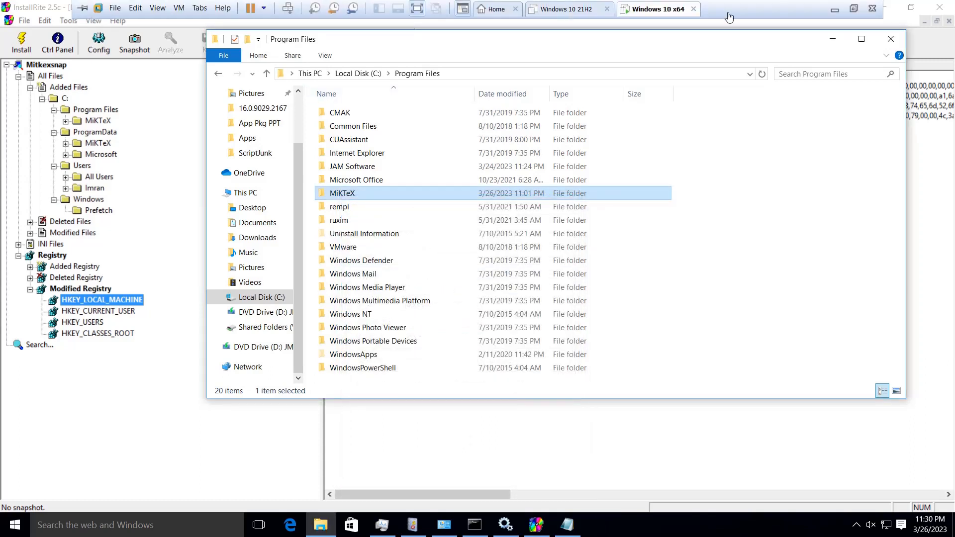
{"action": "left_click", "coordinate": [831, 9]}
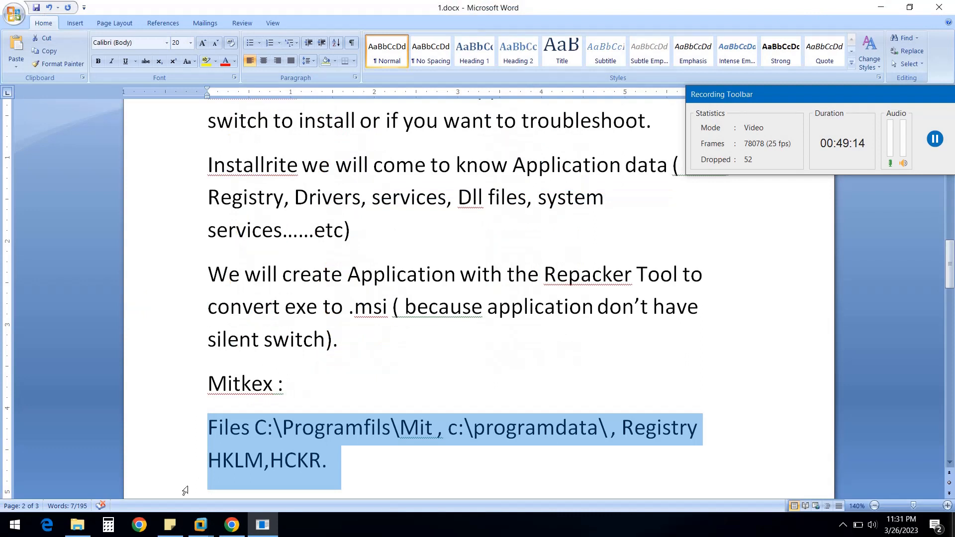
{"action": "left_click", "coordinate": [433, 429]}
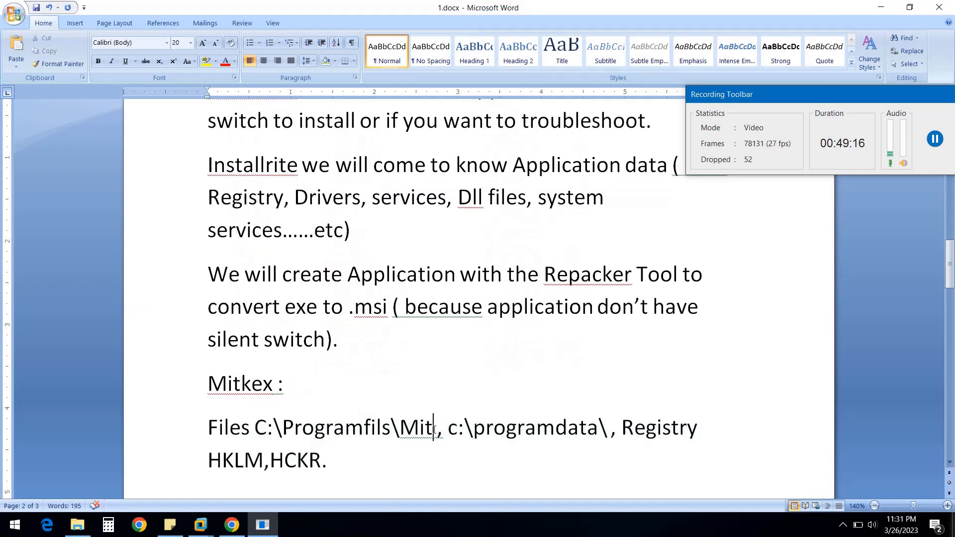
{"action": "type", "text": "("}
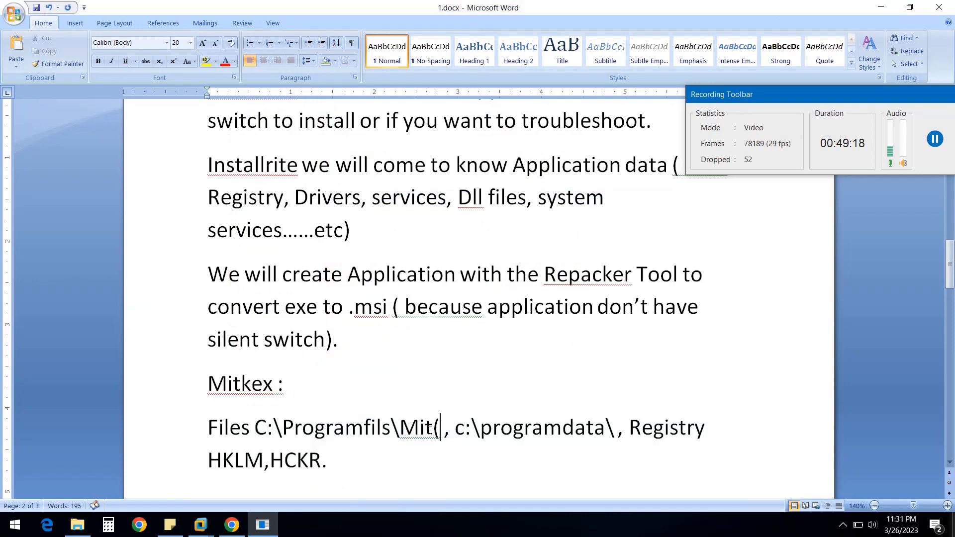
{"action": "type", "text": "17,317 Files, 1,208 Folders"}
{"action": "type", "text": ")"}
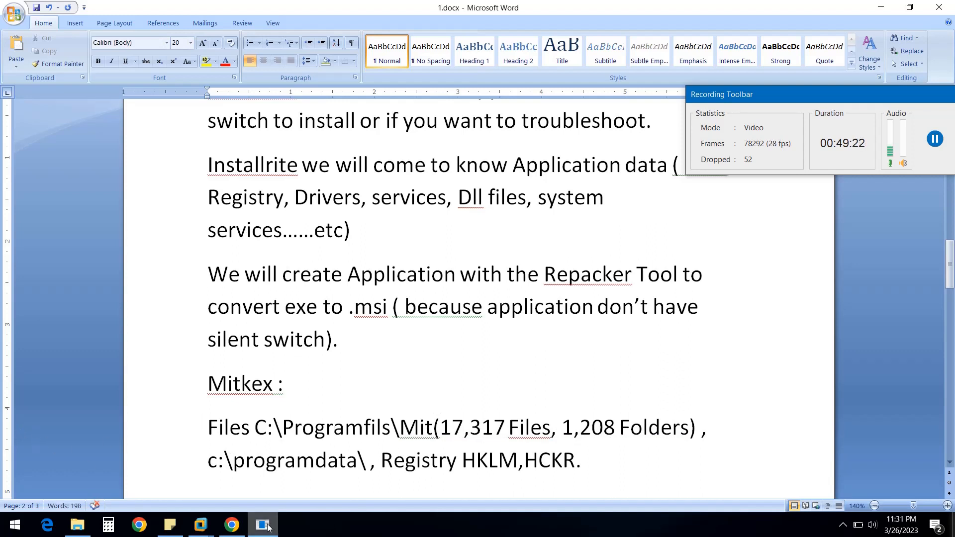
Return to the Windows 10 x64 virtual machine, minimize File Explorer and examine the snapshot's added MiKTeX subfolders under ProgramData and the Windows folder.
{"action": "mouse_move", "coordinate": [201, 525]}
{"action": "left_click", "coordinate": [355, 430]}
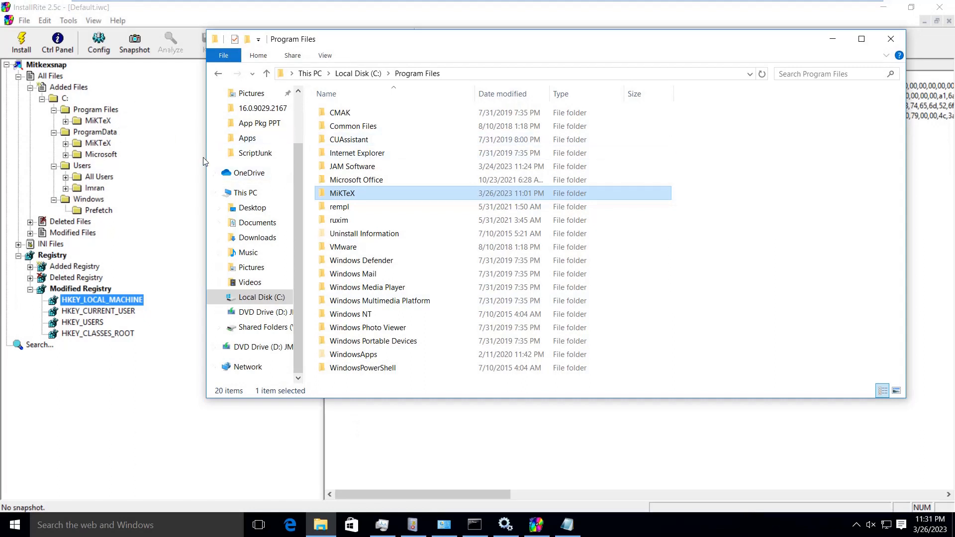
{"action": "left_click", "coordinate": [829, 44]}
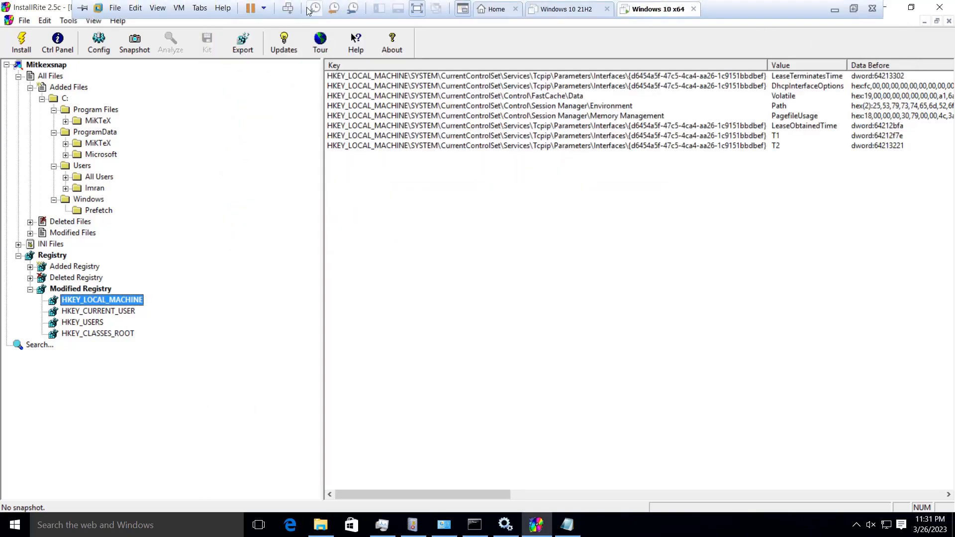
{"action": "left_click", "coordinate": [66, 144]}
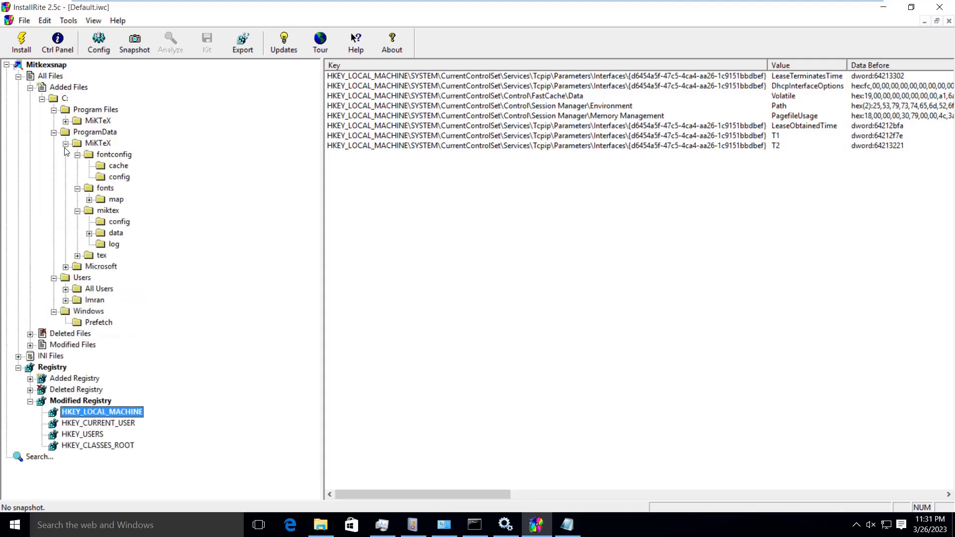
{"action": "left_click", "coordinate": [66, 144]}
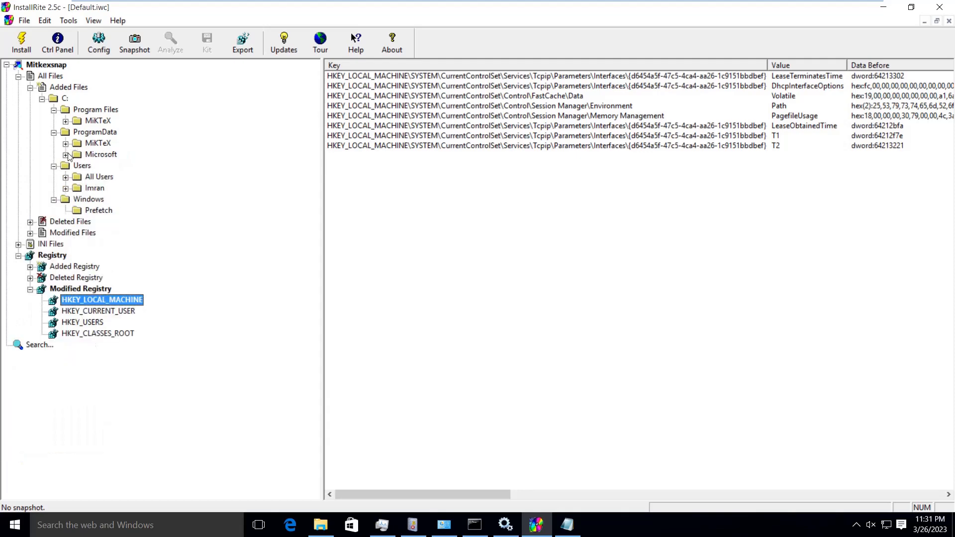
{"action": "left_click", "coordinate": [66, 144]}
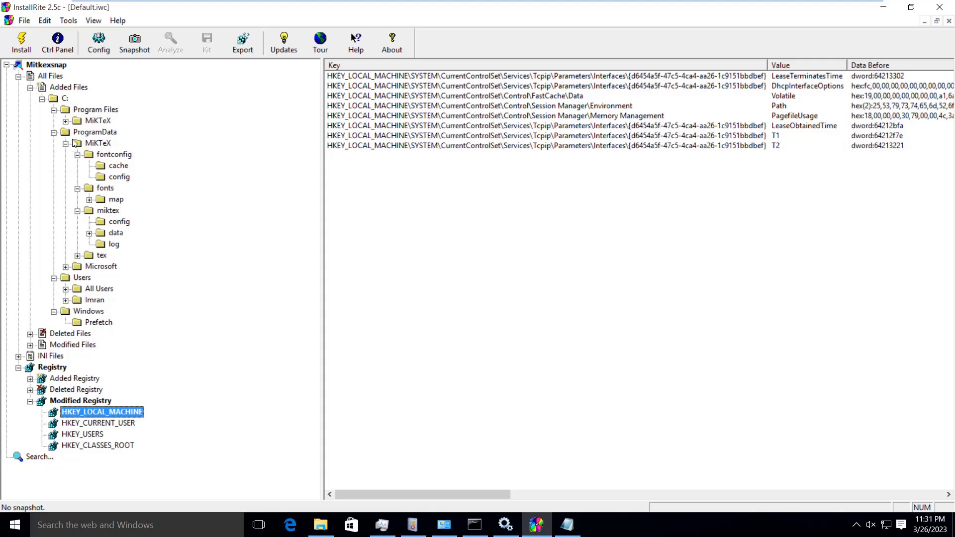
{"action": "left_click", "coordinate": [65, 144]}
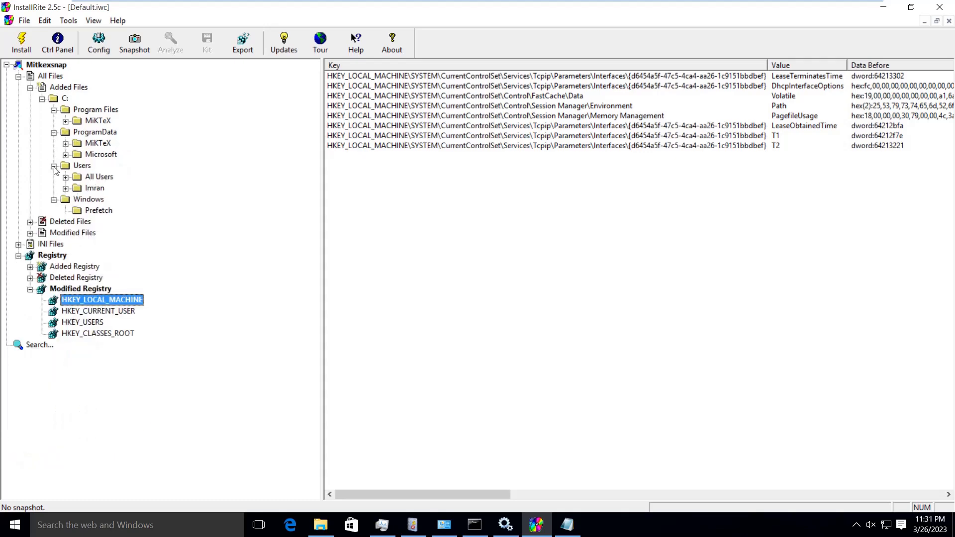
{"action": "left_click", "coordinate": [54, 167]}
{"action": "left_click", "coordinate": [53, 178]}
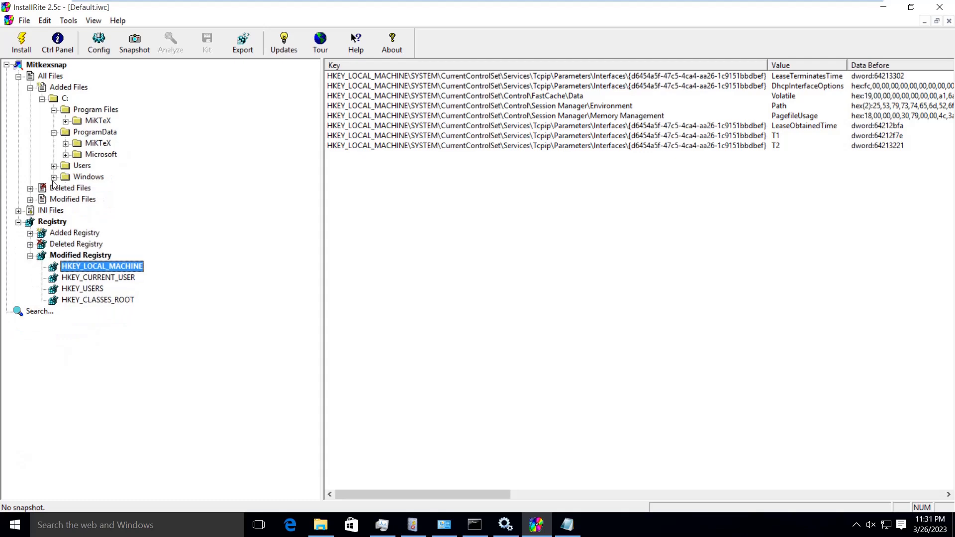
{"action": "left_click", "coordinate": [54, 179]}
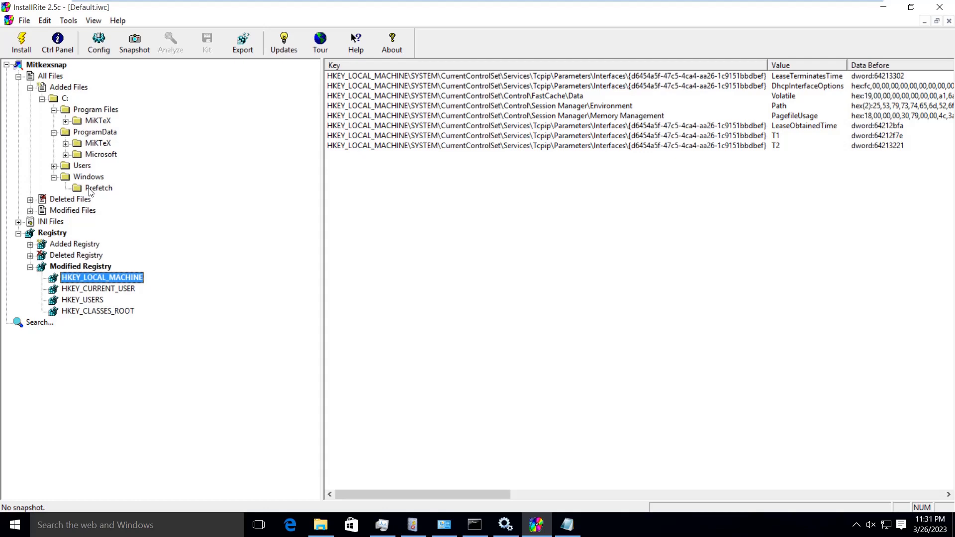
Show the snapshot's Added Registry entries for HKEY_LOCAL_MACHINE and highlight the MiKTeX.asy.2.9\DefaultIcon key.
{"action": "double_click", "coordinate": [66, 245]}
{"action": "left_click", "coordinate": [87, 257]}
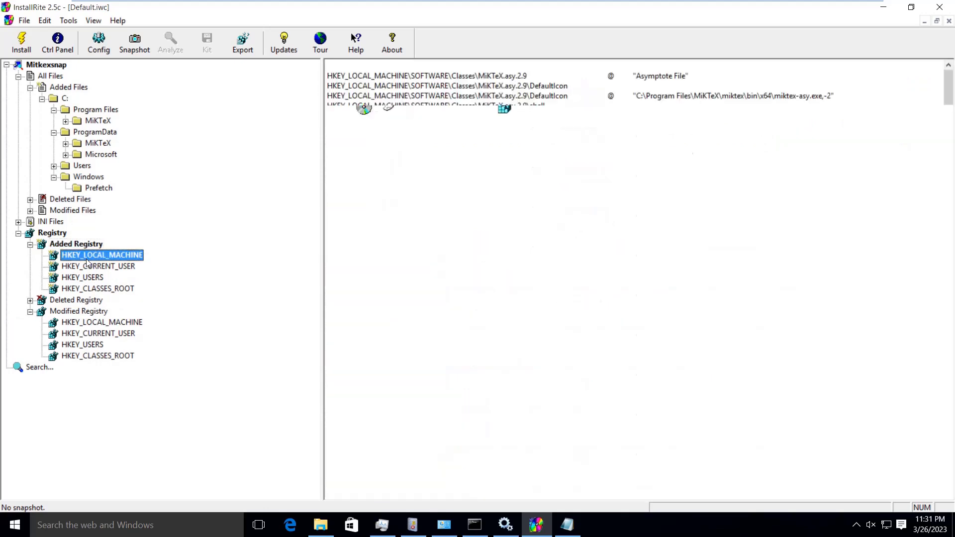
{"action": "left_click", "coordinate": [510, 87]}
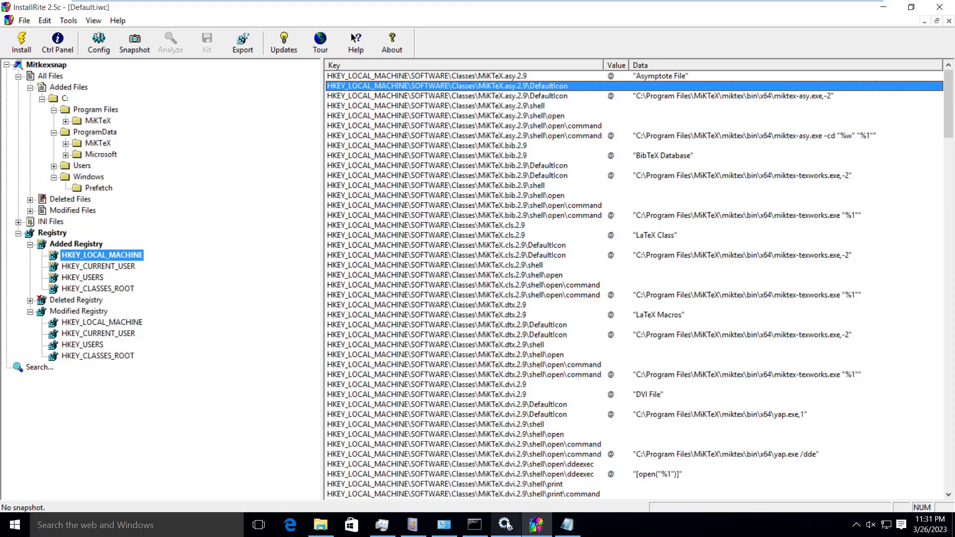
Switch to the administrator Command Prompt, launch Registry Editor with the regedit command and maximize its window.
{"action": "left_click", "coordinate": [475, 525]}
{"action": "left_click", "coordinate": [387, 278]}
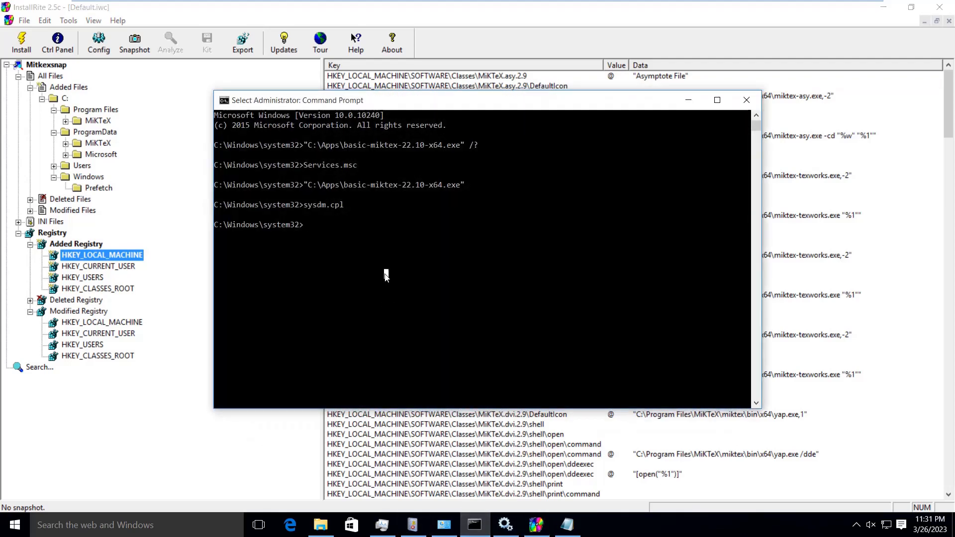
{"action": "type", "text": "Registry"}
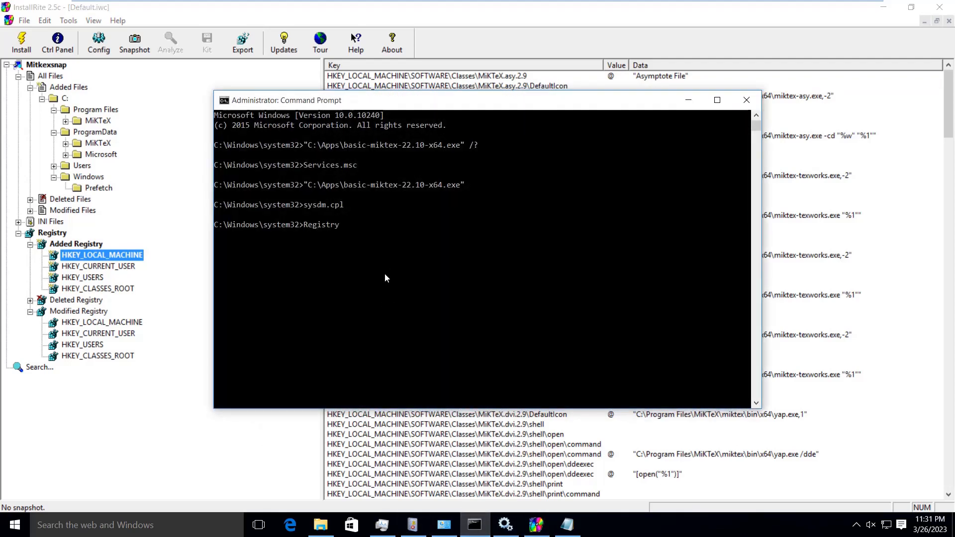
{"action": "key", "text": "Return"}
{"action": "type", "text": "reged"}
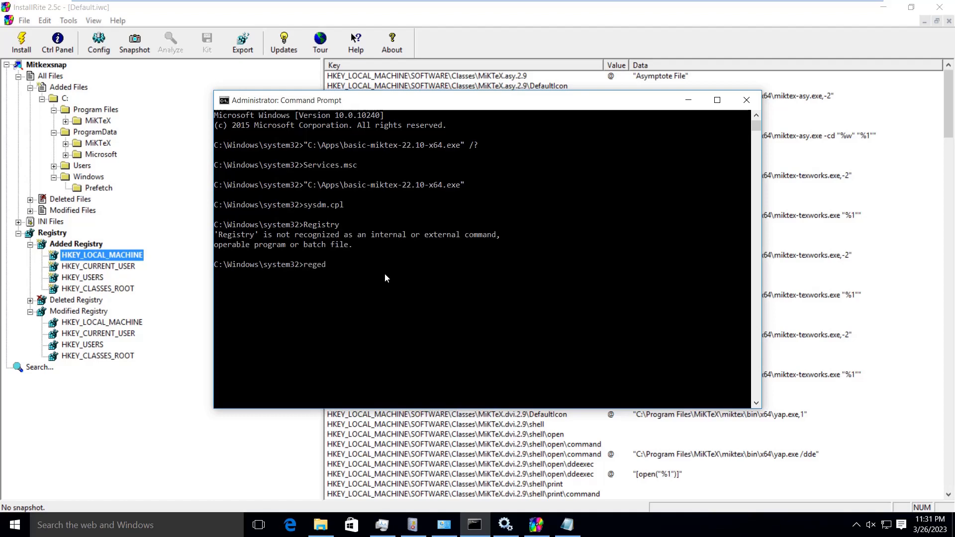
{"action": "type", "text": "it"}
{"action": "key", "text": "Return"}
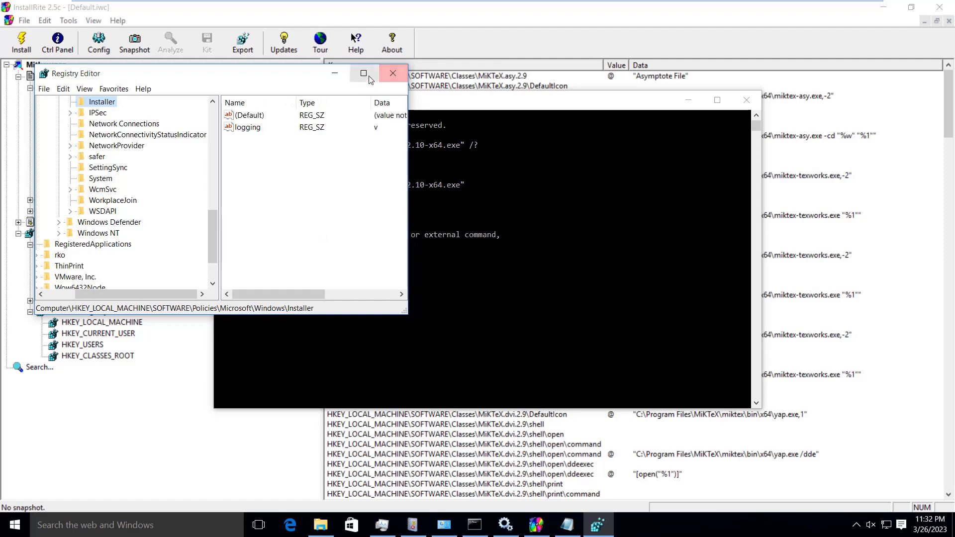
{"action": "double_click", "coordinate": [259, 75]}
Collapse the expanded Policies branch and expand HKEY_LOCAL_MACHINE\SOFTWARE\Classes in the registry tree.
{"action": "left_click", "coordinate": [62, 144]}
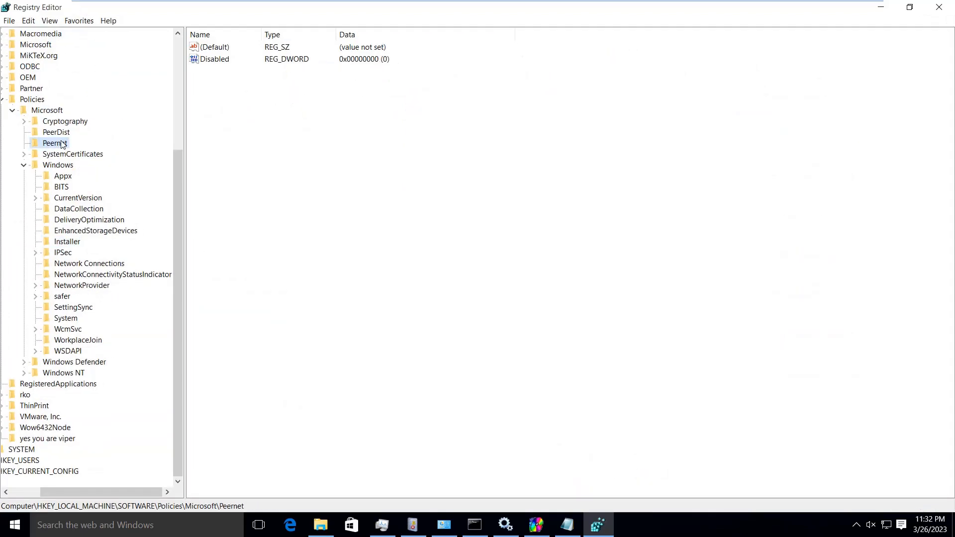
{"action": "key", "text": "Left"}
{"action": "key", "text": "Left"}
{"action": "key", "text": "Left"}
{"action": "key", "text": "Left"}
{"action": "key", "text": "Left"}
{"action": "key", "text": "Left"}
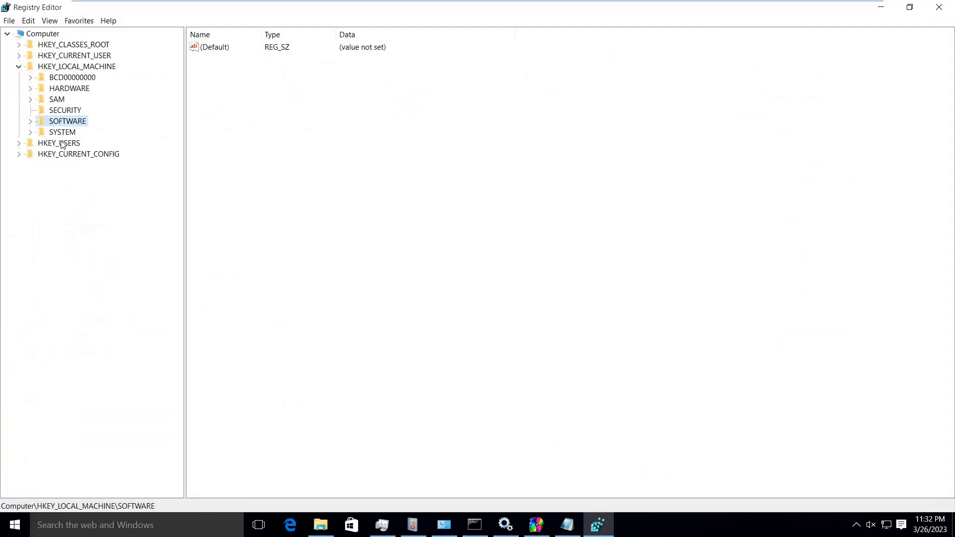
{"action": "key", "text": "Right"}
{"action": "key", "text": "Down"}
{"action": "key", "text": "Down"}
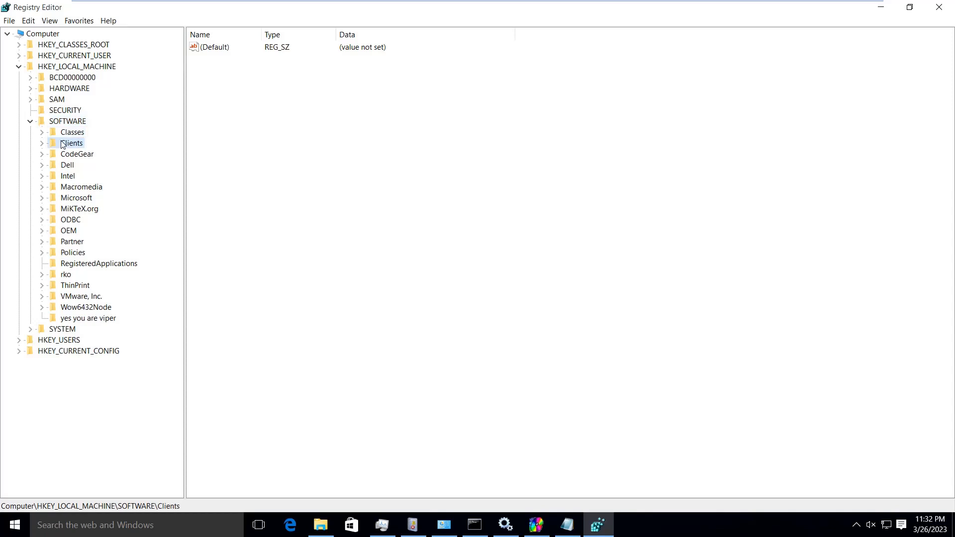
{"action": "key", "text": "Up"}
{"action": "key", "text": "Right"}
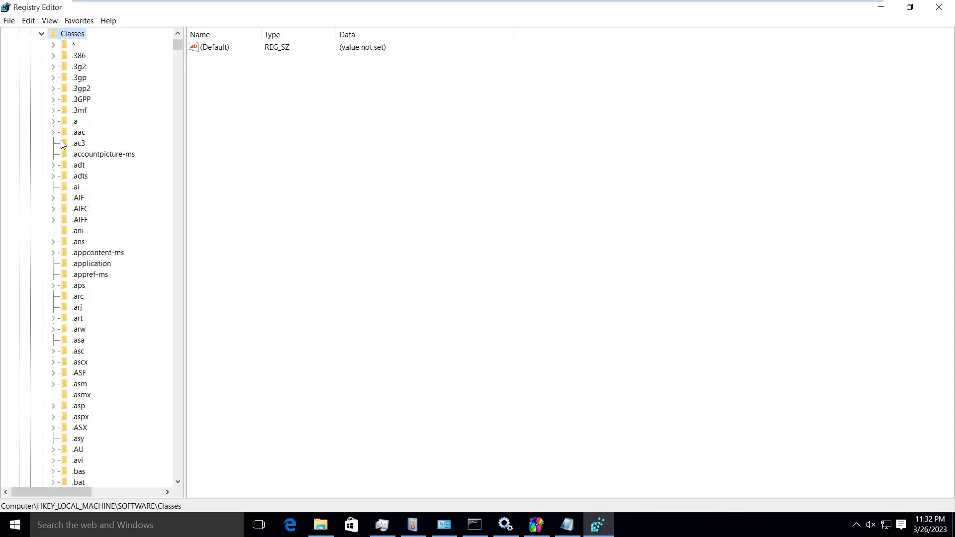
{"action": "key", "text": "Down"}
{"action": "key", "text": "Down"}
{"action": "key", "text": "Down"}
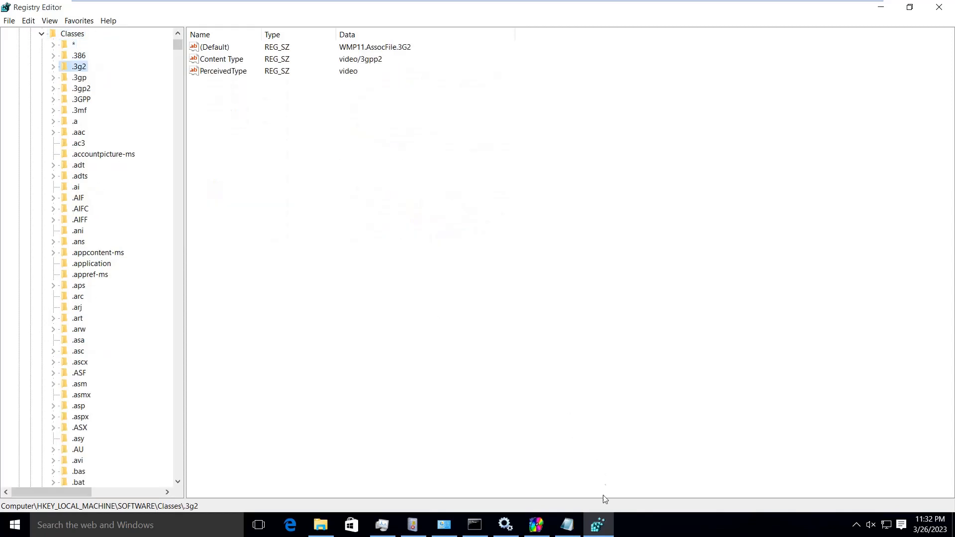
Check the added key names in the InstallRite snapshot, then locate the MiKTeX keys under SOFTWARE\Classes in Registry Editor.
{"action": "left_click", "coordinate": [534, 526]}
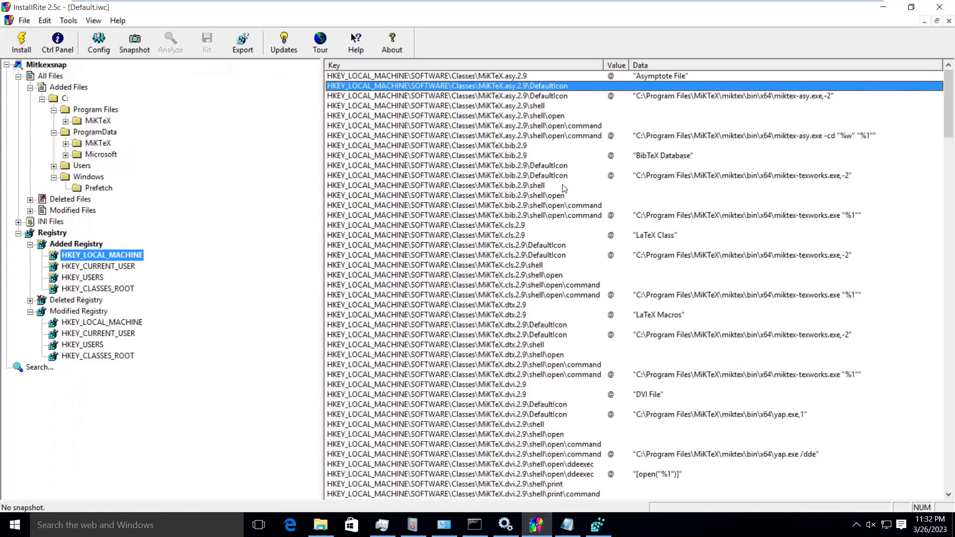
{"action": "left_click", "coordinate": [885, 11]}
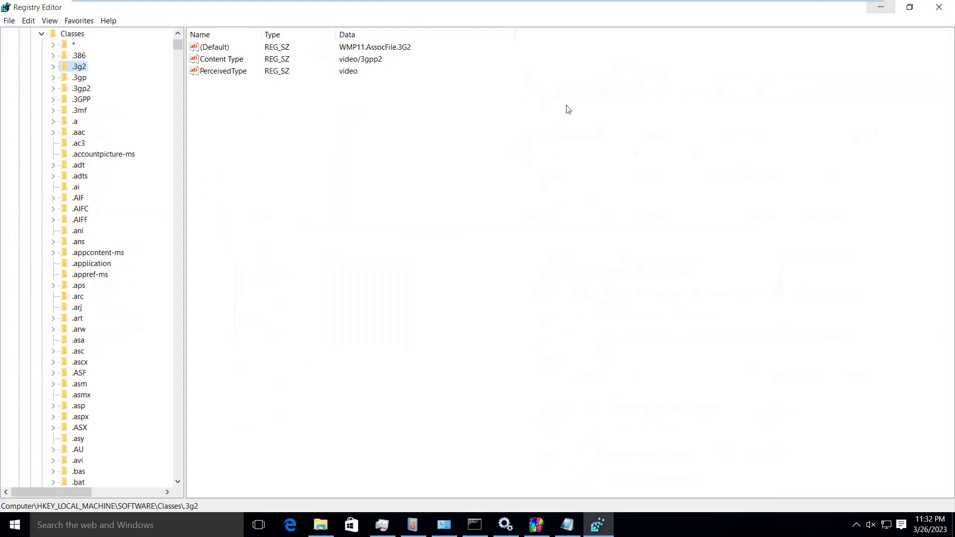
{"action": "left_click", "coordinate": [80, 167]}
{"action": "type", "text": "mi"}
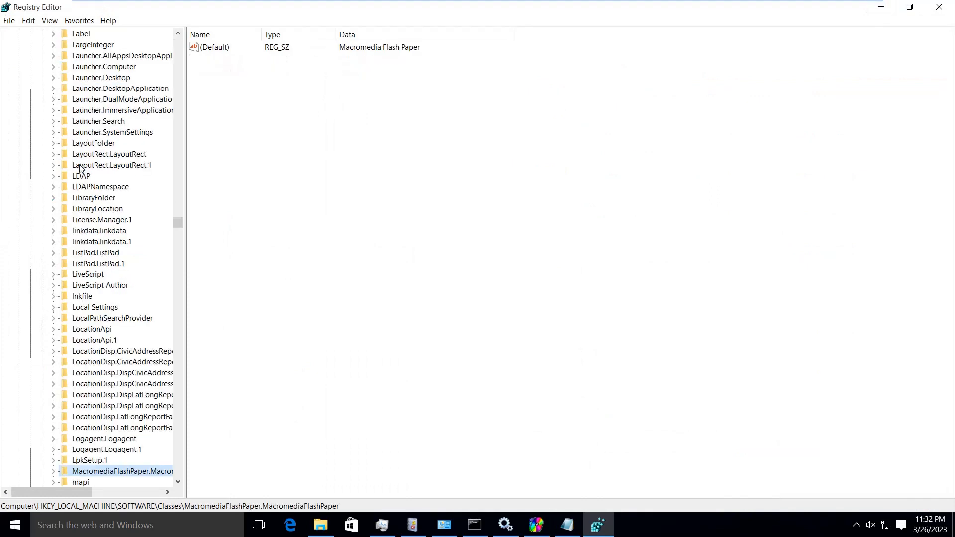
{"action": "key", "text": "Down"}
{"action": "key", "text": "Down"}
{"action": "key", "text": "Down"}
{"action": "key", "text": "Down"}
{"action": "key", "text": "Down"}
{"action": "key", "text": "Down"}
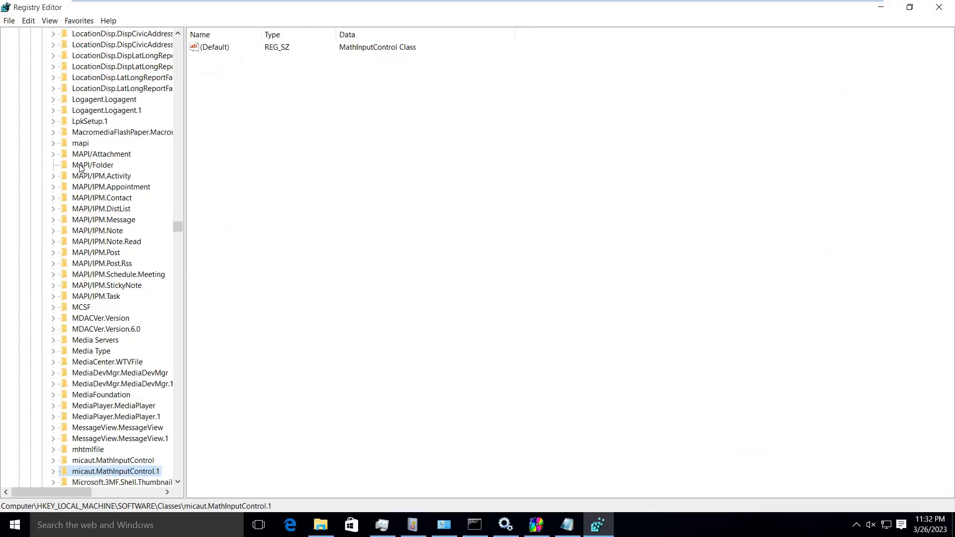
{"action": "type", "text": "mik"}
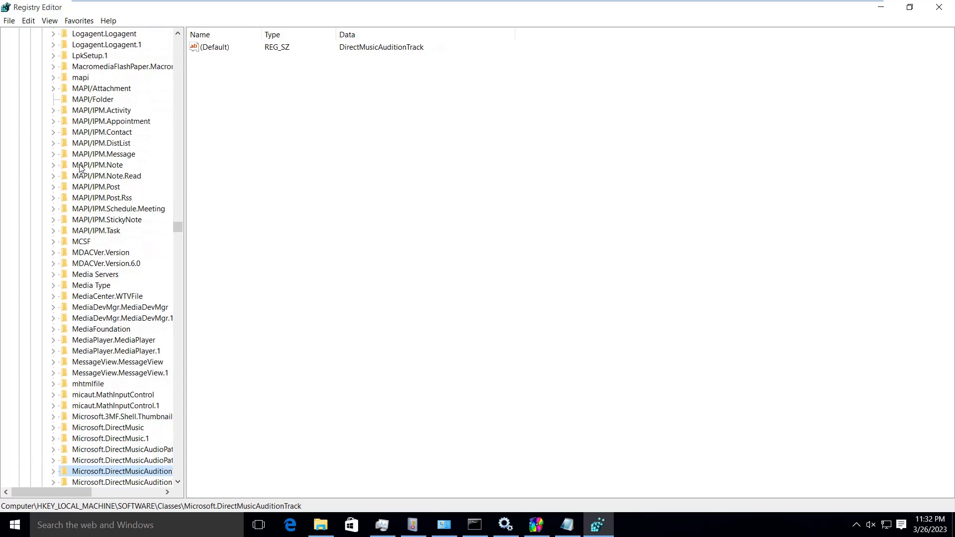
{"action": "scroll", "coordinate": [75, 273], "scroll_direction": "down", "scroll_amount": 2}
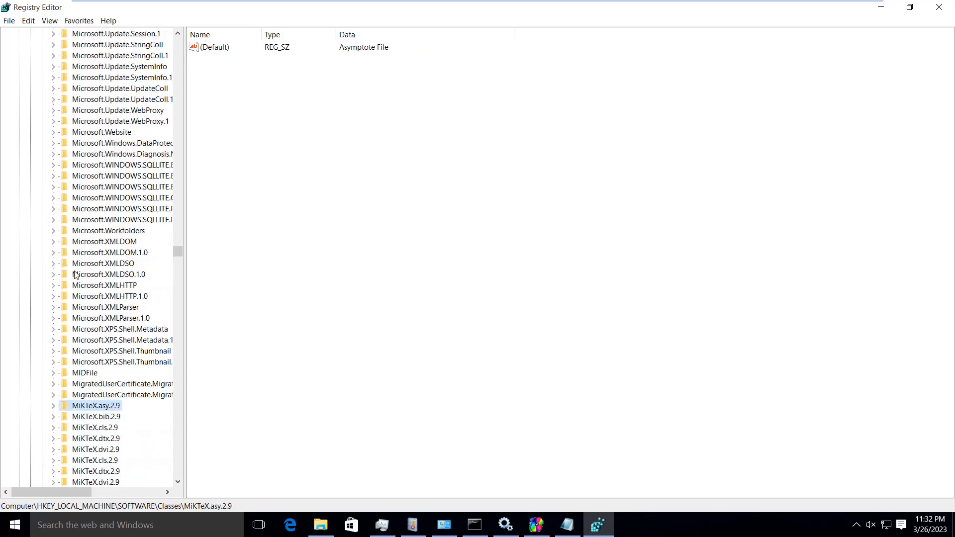
{"action": "scroll", "coordinate": [134, 312], "scroll_direction": "down", "scroll_amount": 2}
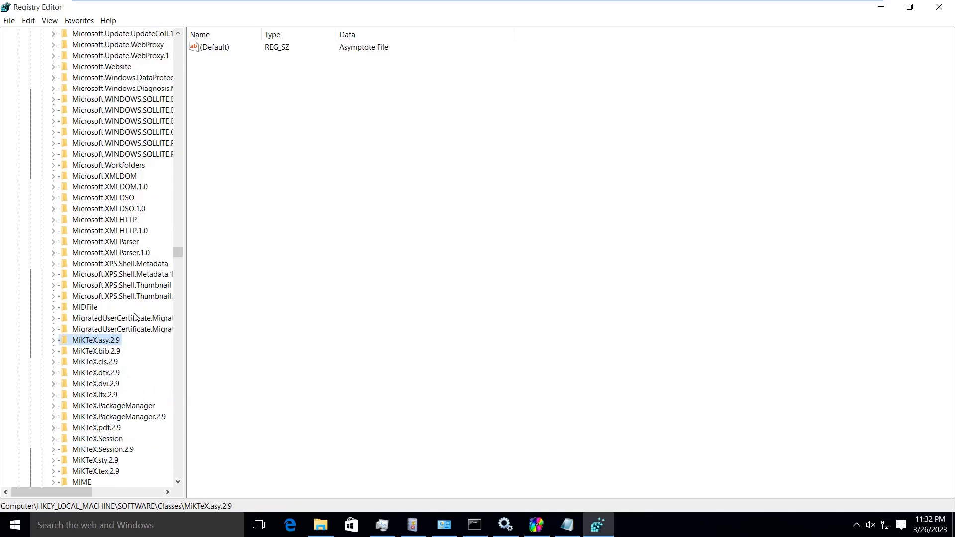
{"action": "scroll", "coordinate": [162, 357], "scroll_direction": "down", "scroll_amount": 1}
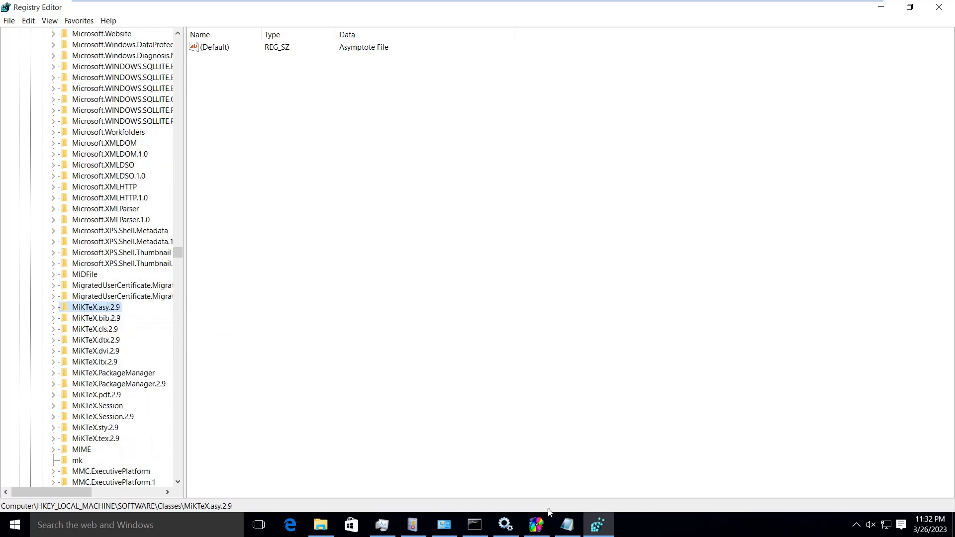
Compare the InstallRite key list with Registry Editor again and select the MiKTeX.bib.2.9 key.
{"action": "left_click", "coordinate": [536, 525]}
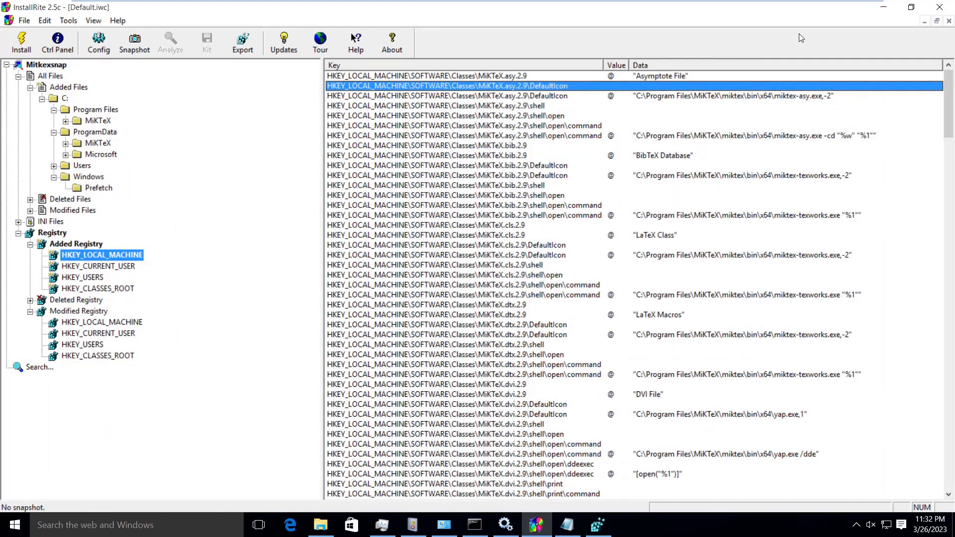
{"action": "left_click", "coordinate": [884, 7]}
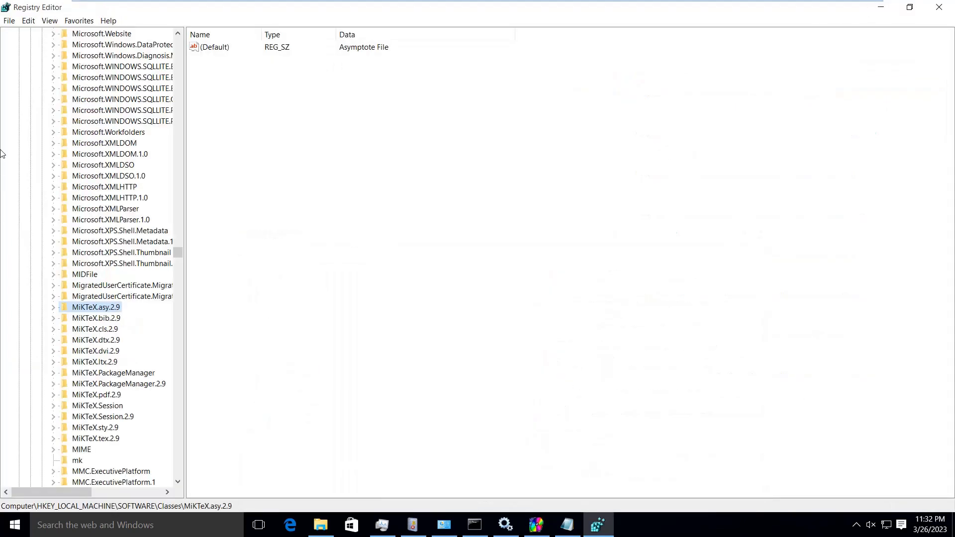
{"action": "left_click", "coordinate": [104, 320]}
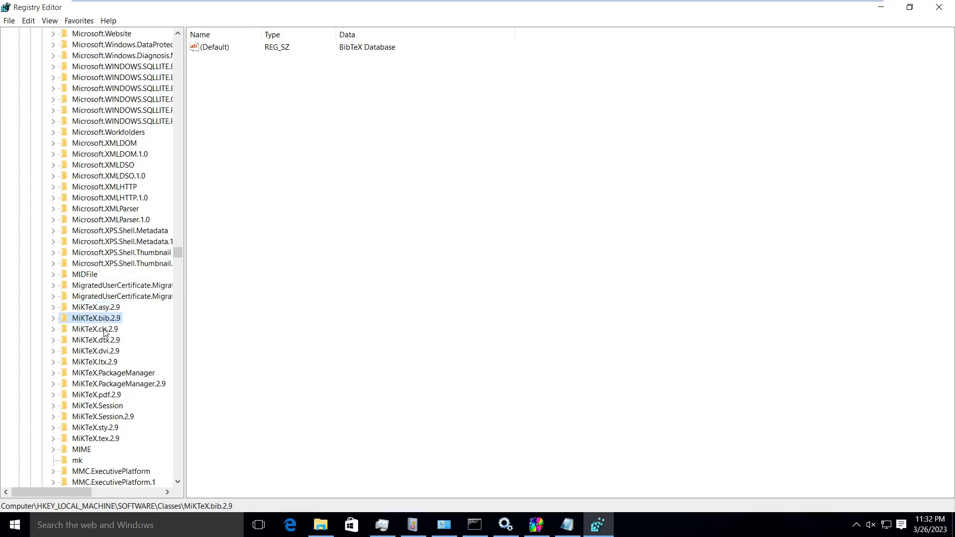
Inspect the default values of the MiKTeX keys from MiKTeX.cls.2.9 through MiKTeX.tex.2.9 under SOFTWARE\Classes.
{"action": "left_click", "coordinate": [104, 329]}
{"action": "left_click", "coordinate": [105, 340]}
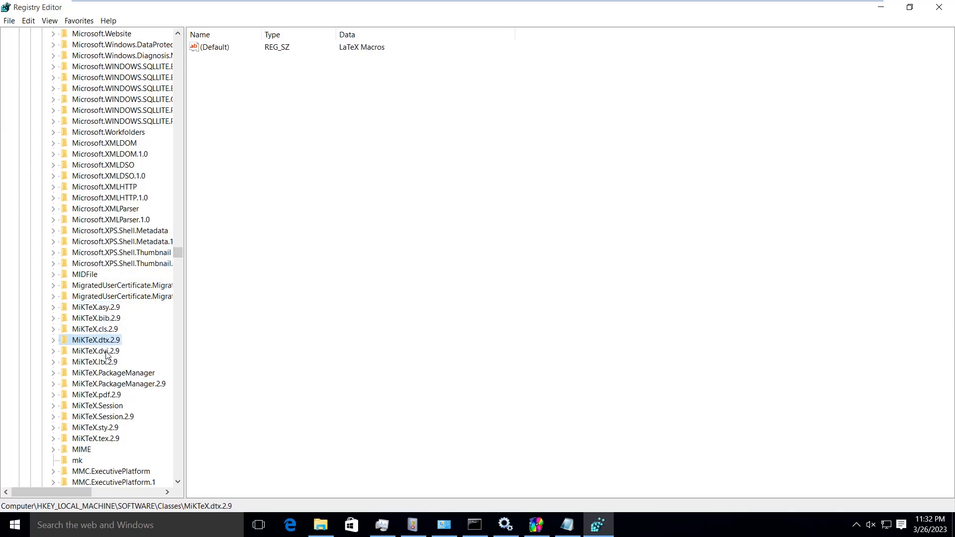
{"action": "left_click", "coordinate": [105, 352]}
{"action": "left_click", "coordinate": [107, 363]}
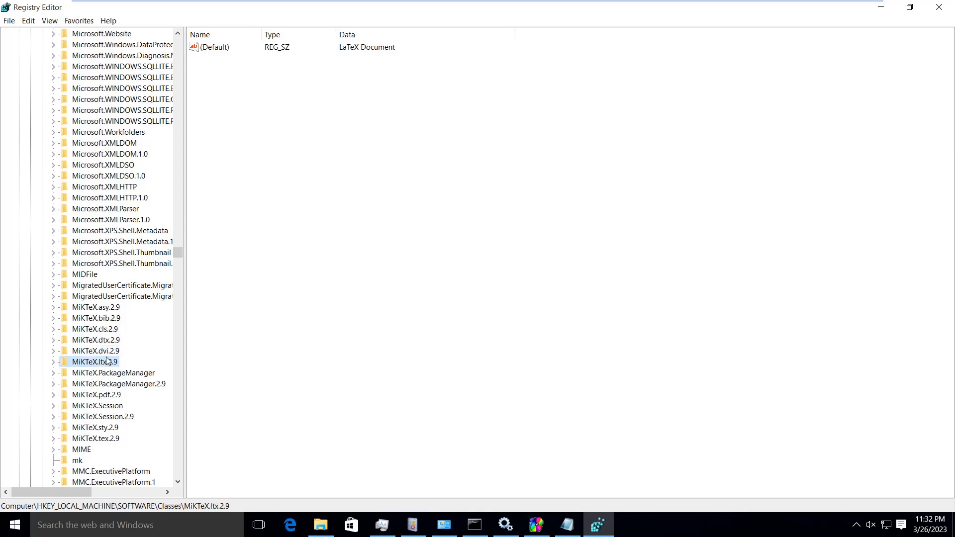
{"action": "scroll", "coordinate": [108, 343], "scroll_direction": "down", "scroll_amount": 1}
{"action": "left_click", "coordinate": [107, 362]}
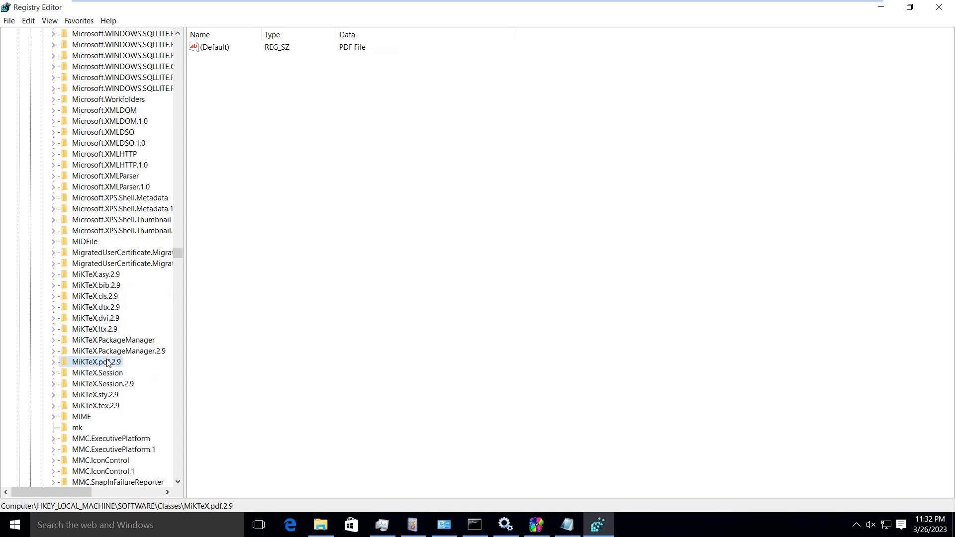
{"action": "scroll", "coordinate": [108, 361], "scroll_direction": "down", "scroll_amount": 3}
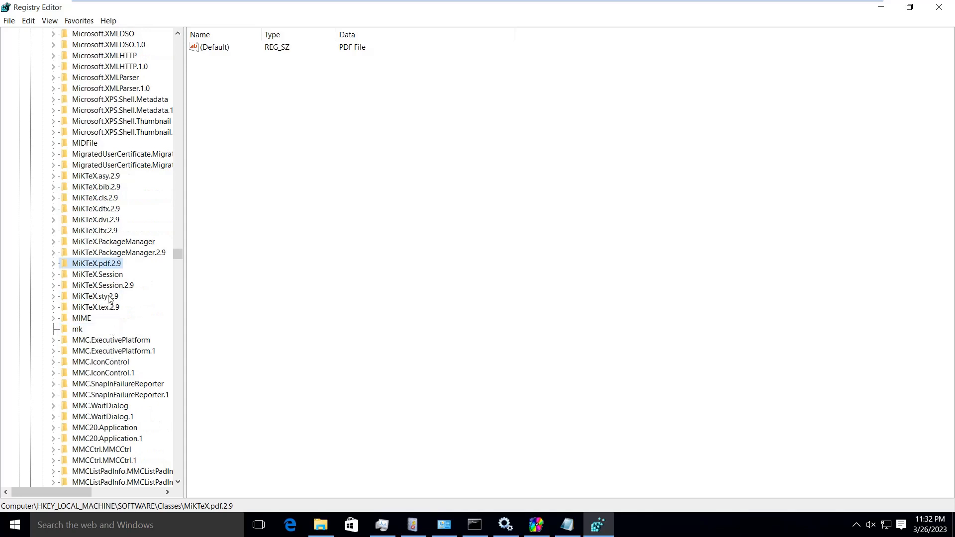
{"action": "left_click", "coordinate": [121, 286]}
{"action": "left_click", "coordinate": [112, 297]}
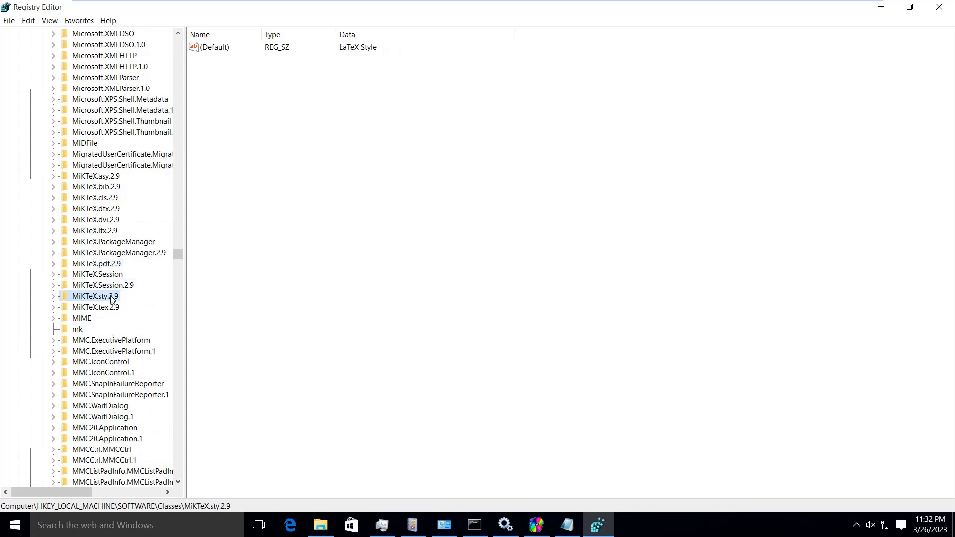
{"action": "left_click", "coordinate": [109, 308]}
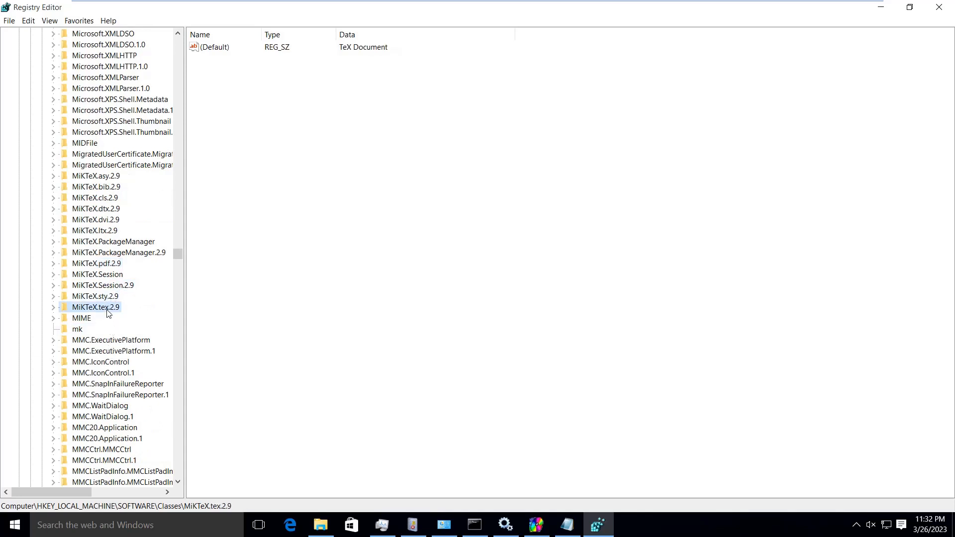
{"action": "scroll", "coordinate": [107, 312], "scroll_direction": "down", "scroll_amount": 3}
{"action": "scroll", "coordinate": [107, 312], "scroll_direction": "down", "scroll_amount": 8}
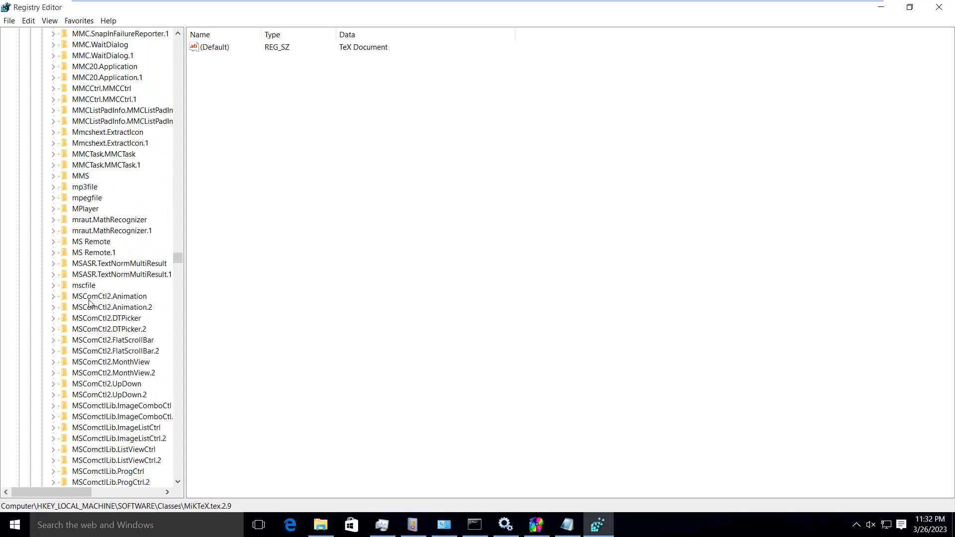
{"action": "scroll", "coordinate": [89, 302], "scroll_direction": "up", "scroll_amount": 11}
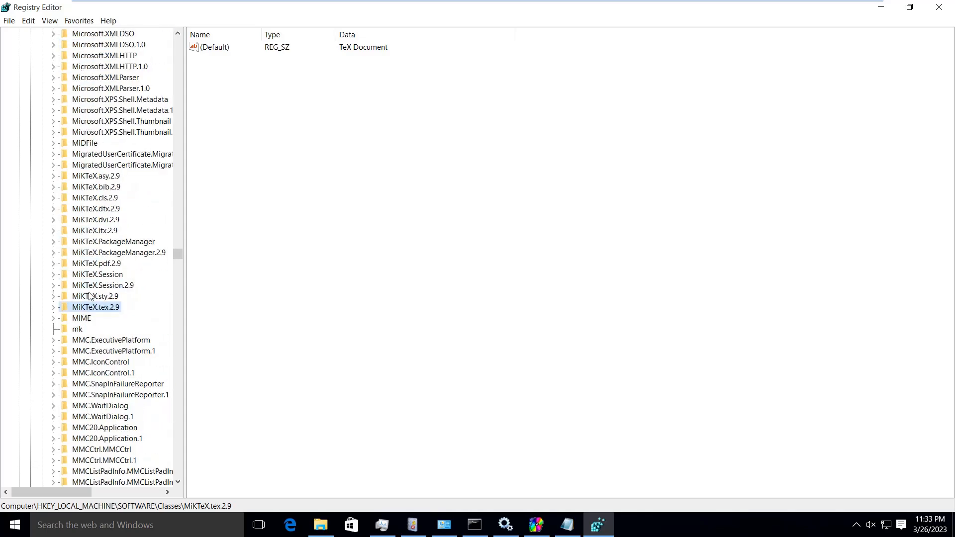
{"action": "scroll", "coordinate": [89, 297], "scroll_direction": "up", "scroll_amount": 4}
{"action": "scroll", "coordinate": [130, 219], "scroll_direction": "up", "scroll_amount": 3}
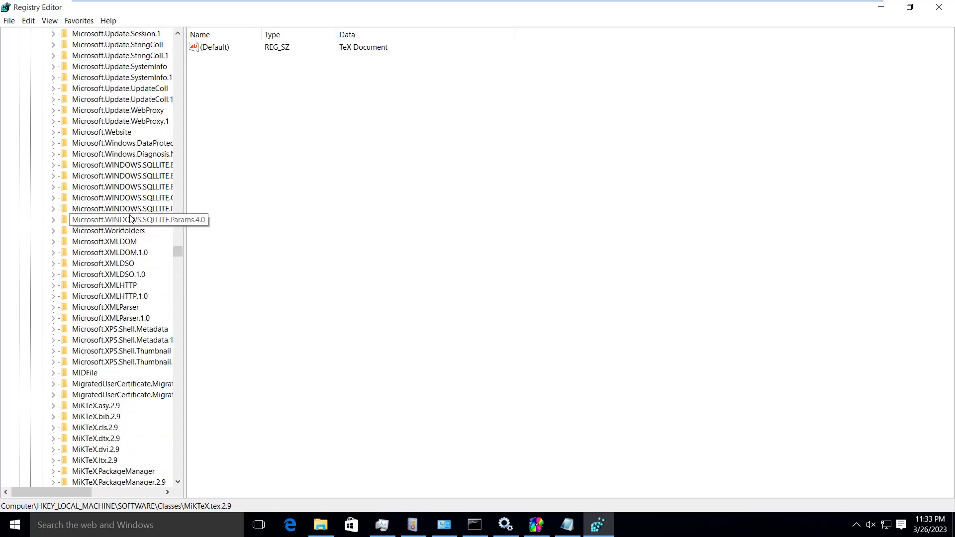
{"action": "scroll", "coordinate": [131, 219], "scroll_direction": "up", "scroll_amount": 15}
{"action": "left_click", "coordinate": [108, 230]}
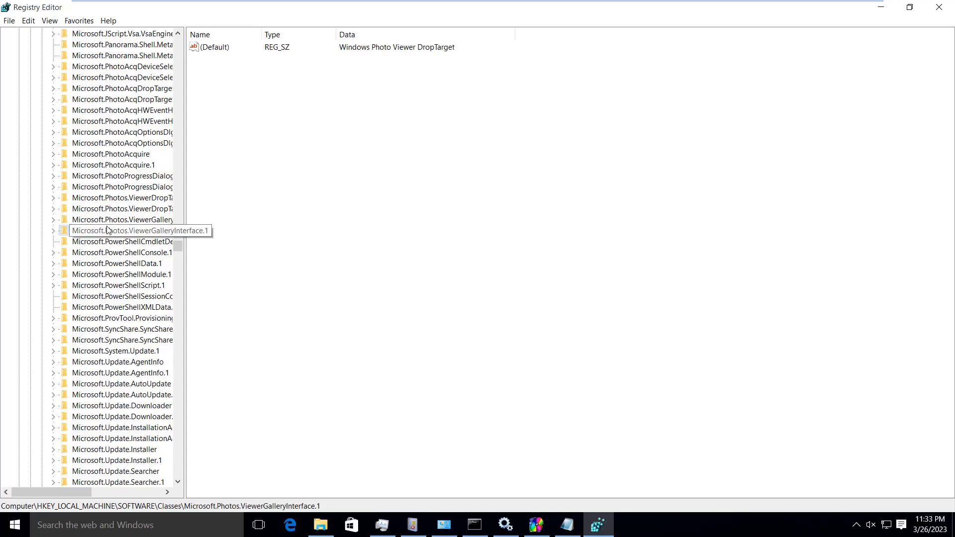
{"action": "key", "text": "ctrl+f"}
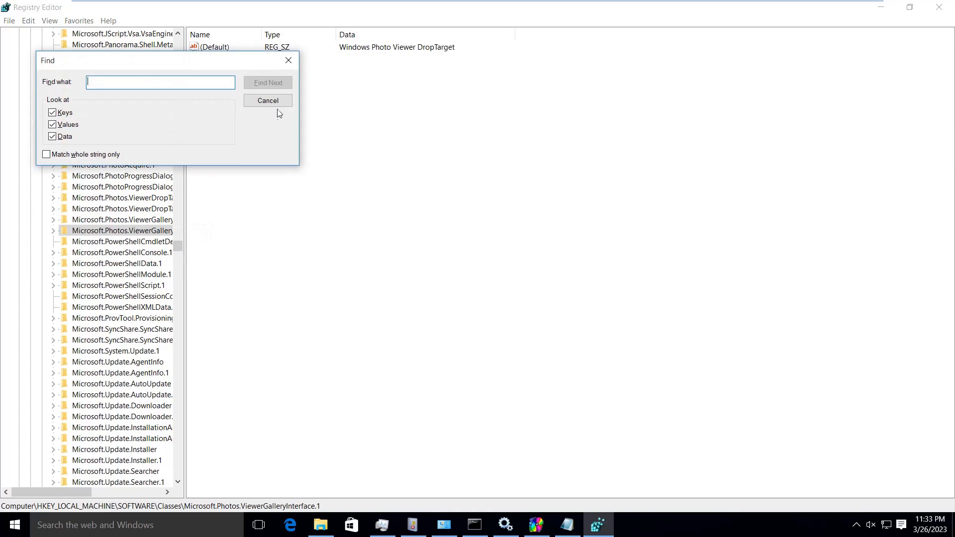
{"action": "left_click", "coordinate": [268, 101]}
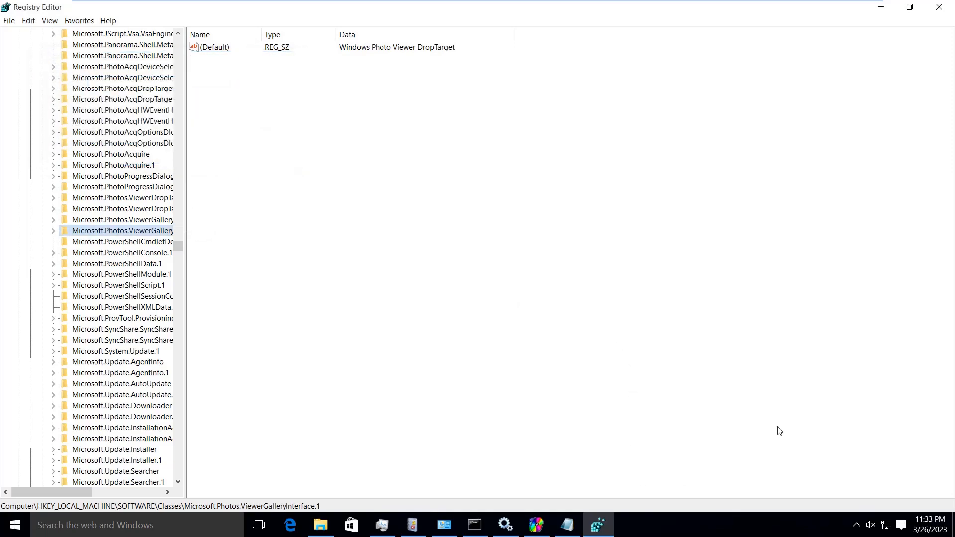
Check the added key list in InstallRite, then jump to the first key beginning with "mik" in Registry Editor.
{"action": "key", "text": "alt+Tab"}
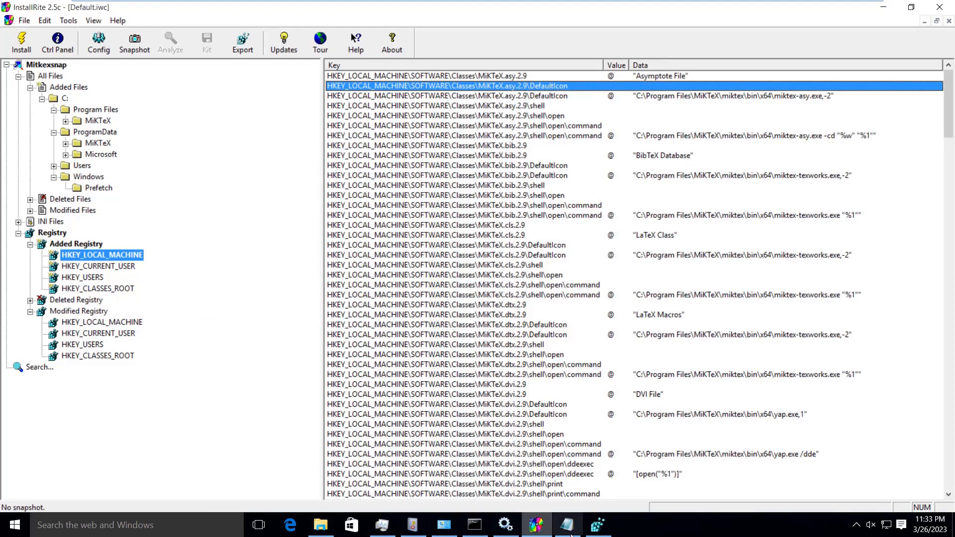
{"action": "left_click", "coordinate": [598, 525]}
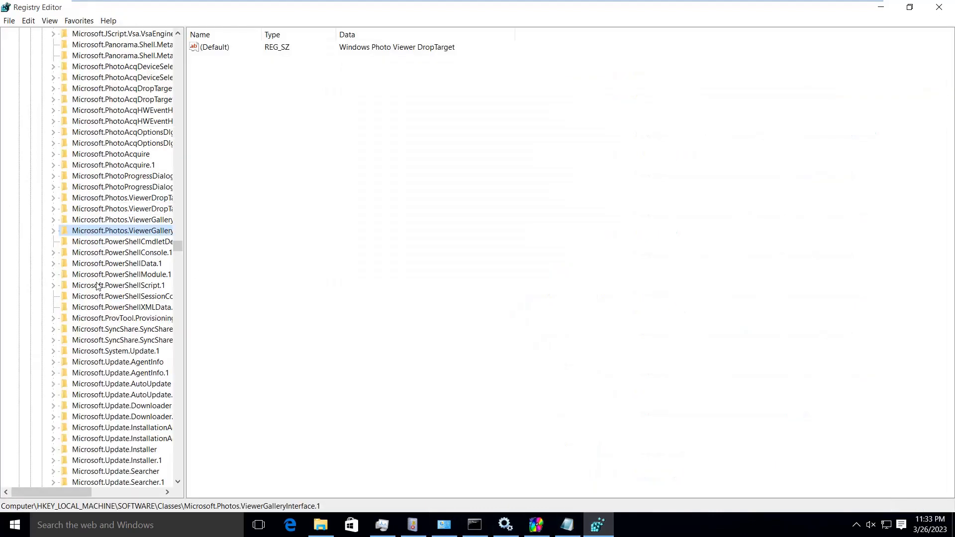
{"action": "left_click", "coordinate": [114, 144]}
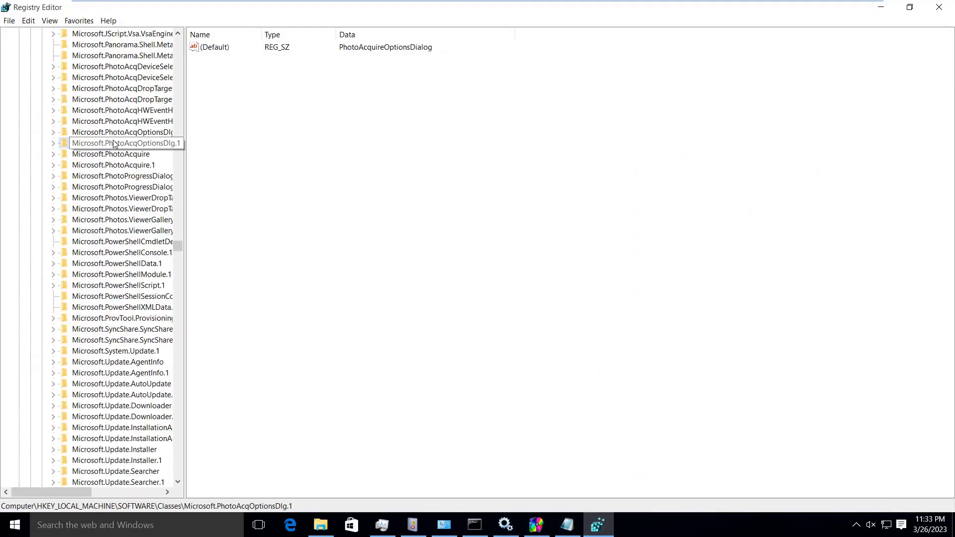
{"action": "key", "text": "Down"}
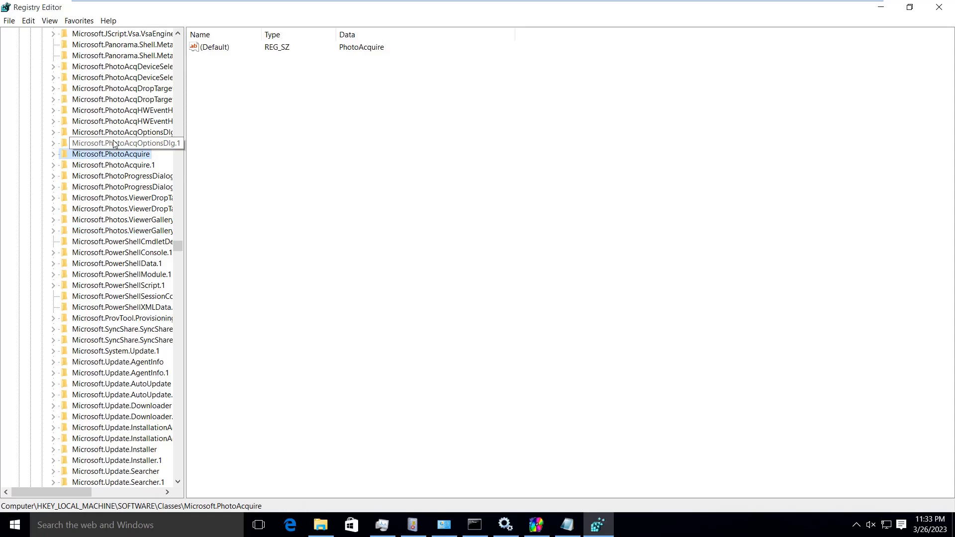
{"action": "type", "text": "mik"}
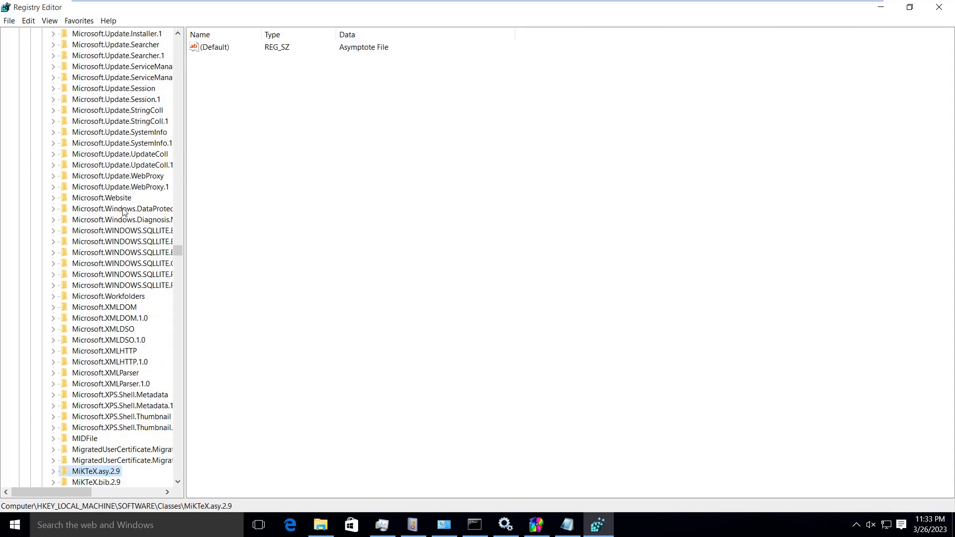
Expand the MiKTeX.asy.2.9 key and view its DefaultIcon subkey, comparing it with the InstallRite entry.
{"action": "scroll", "coordinate": [120, 239], "scroll_direction": "down", "scroll_amount": 8}
{"action": "scroll", "coordinate": [114, 264], "scroll_direction": "down", "scroll_amount": 1}
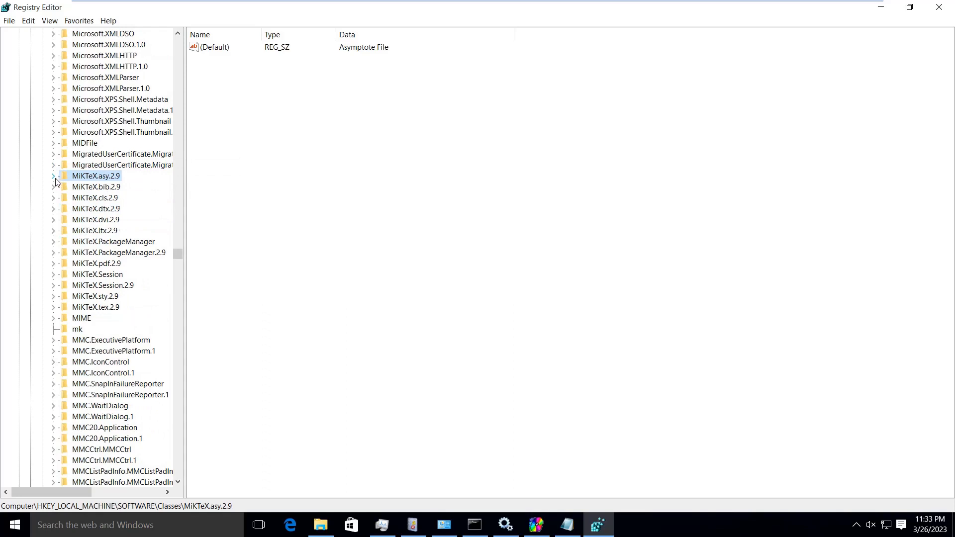
{"action": "left_click", "coordinate": [54, 177]}
{"action": "left_click", "coordinate": [97, 187]}
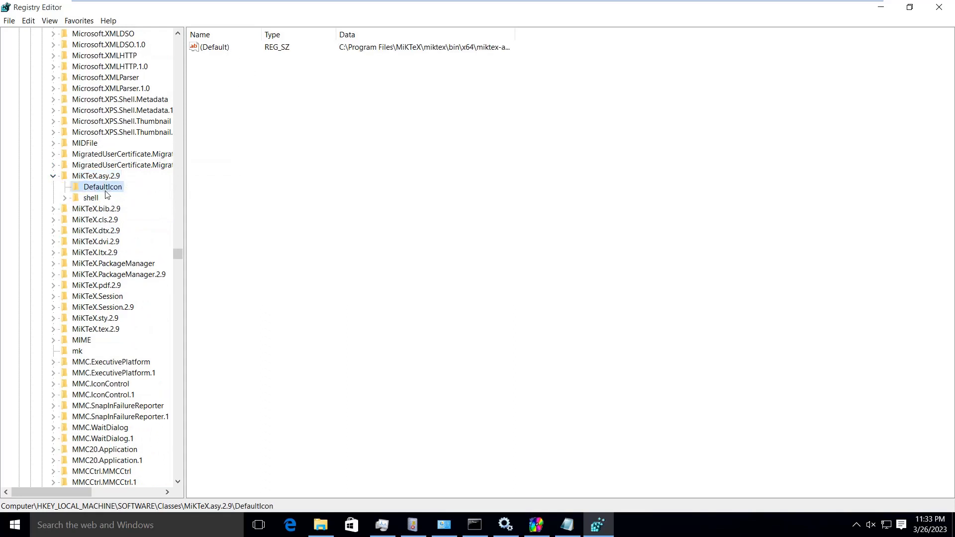
{"action": "left_click", "coordinate": [536, 526]}
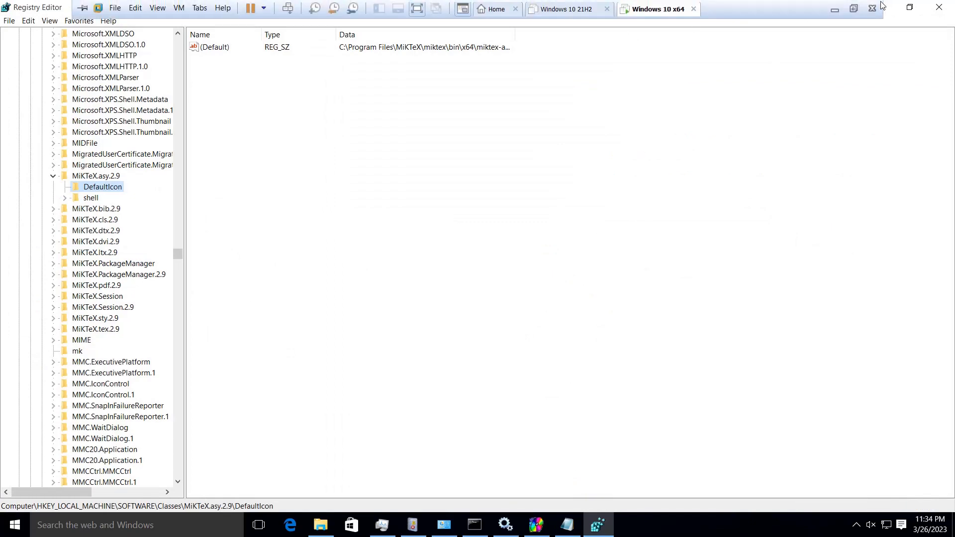
Minimize the virtual machine to return to 1.docx in Word and reread the Installrite and Mitkex notes.
{"action": "left_click", "coordinate": [834, 9]}
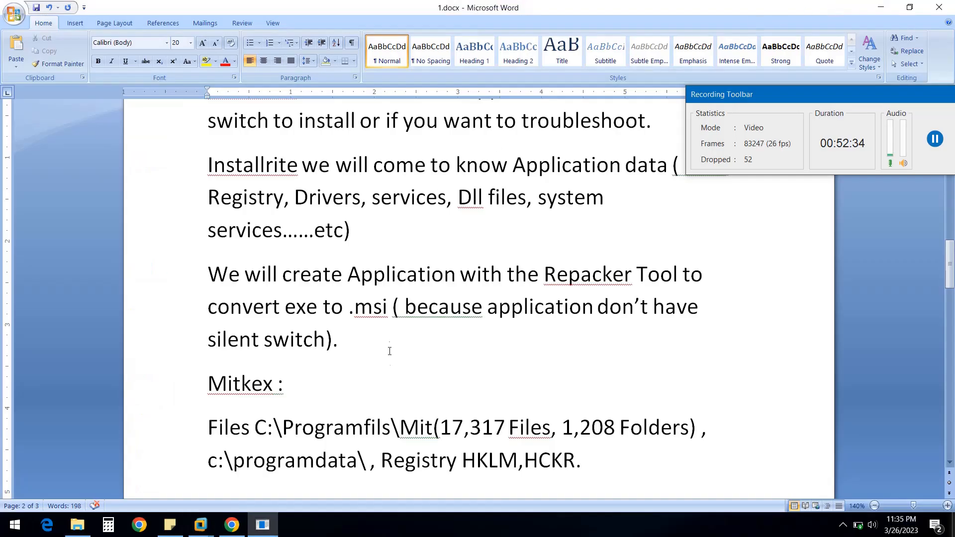
{"action": "scroll", "coordinate": [388, 370], "scroll_direction": "down", "scroll_amount": 2}
{"action": "scroll", "coordinate": [389, 371], "scroll_direction": "up", "scroll_amount": 3}
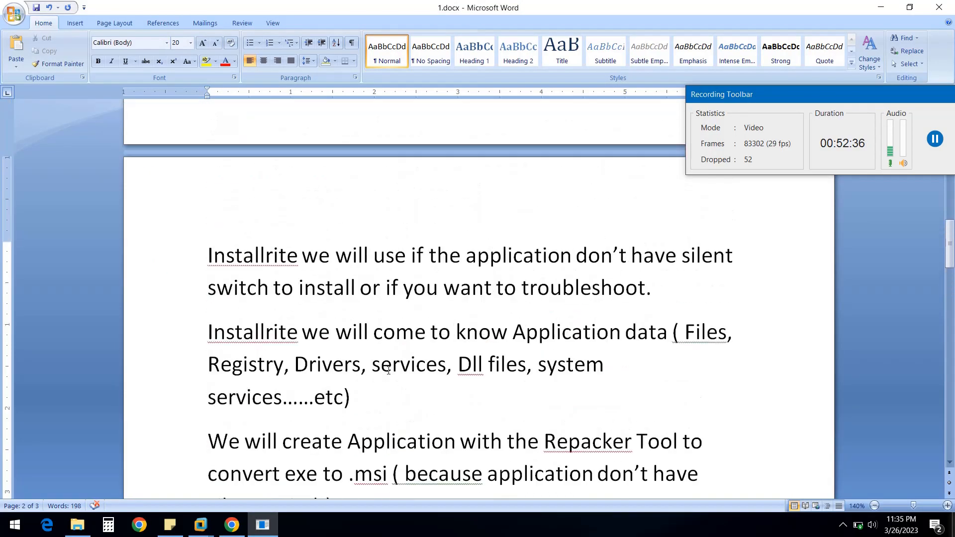
{"action": "scroll", "coordinate": [477, 301], "scroll_direction": "down", "scroll_amount": 2}
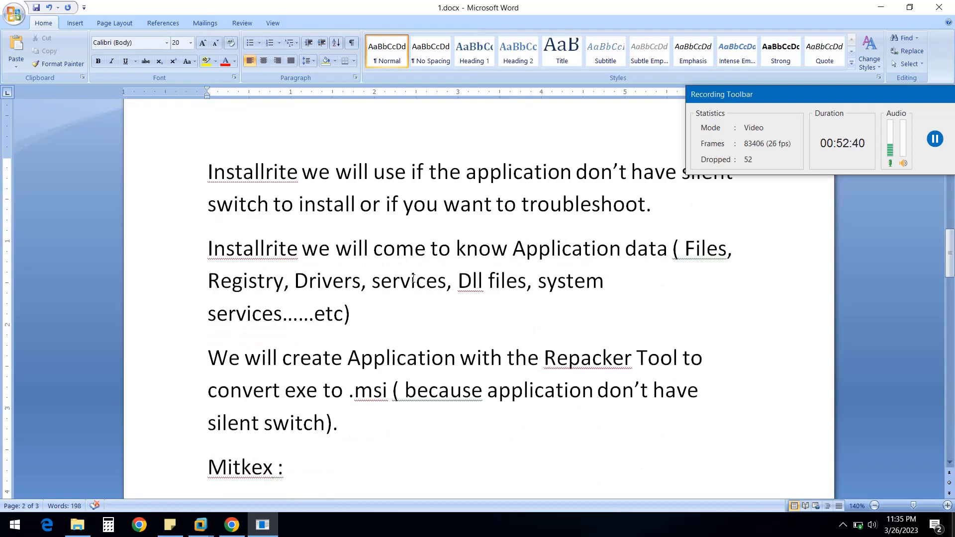
{"action": "scroll", "coordinate": [413, 279], "scroll_direction": "down", "scroll_amount": 2}
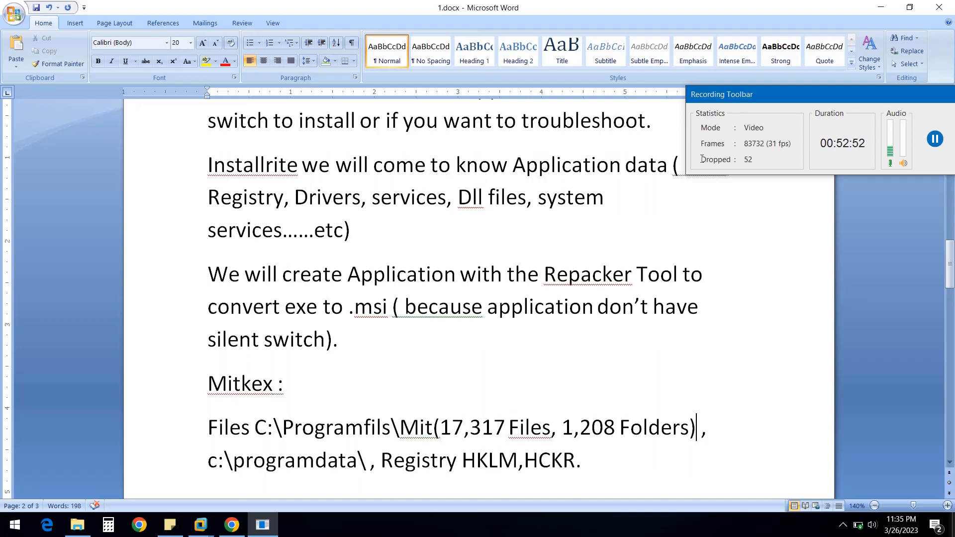
{"action": "left_click_drag", "start_coordinate": [723, 94], "coordinate": [683, 28]}
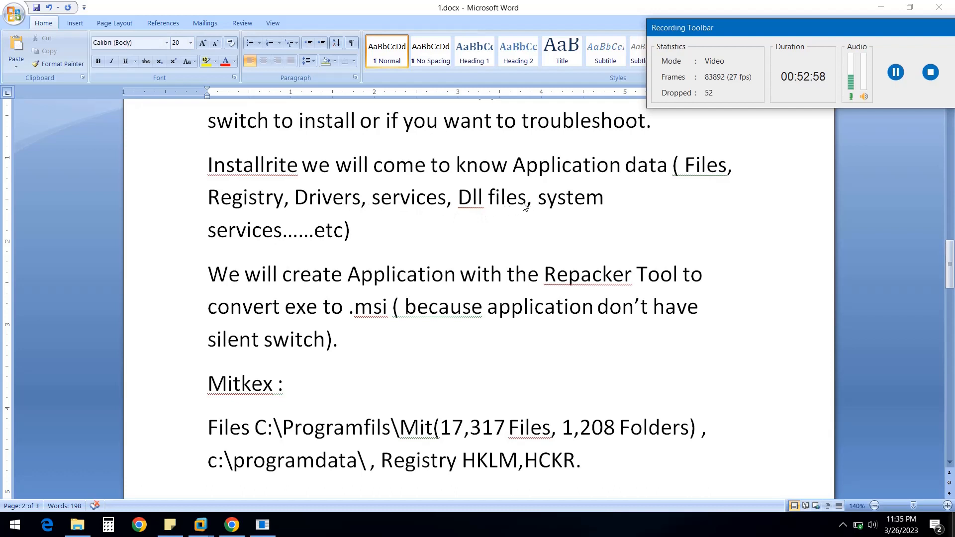
Add ",evnironment" after "system services" in the Installrite application data list.
{"action": "left_click", "coordinate": [284, 232]}
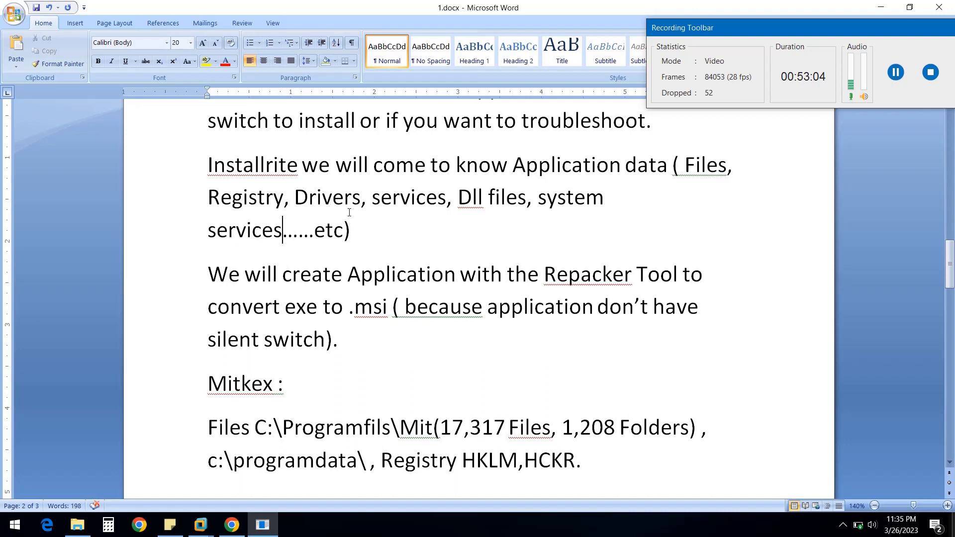
{"action": "type", "text": ",ev"}
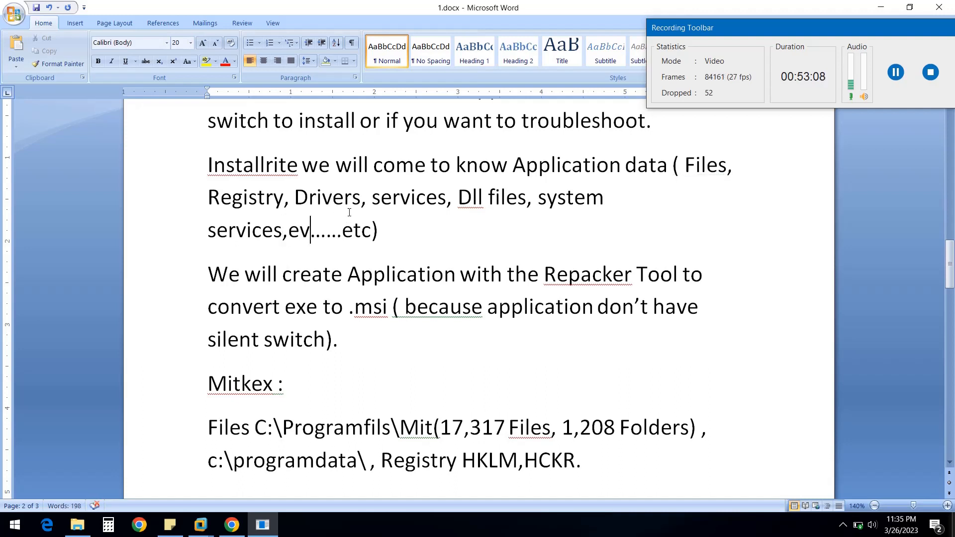
{"action": "type", "text": "niro"}
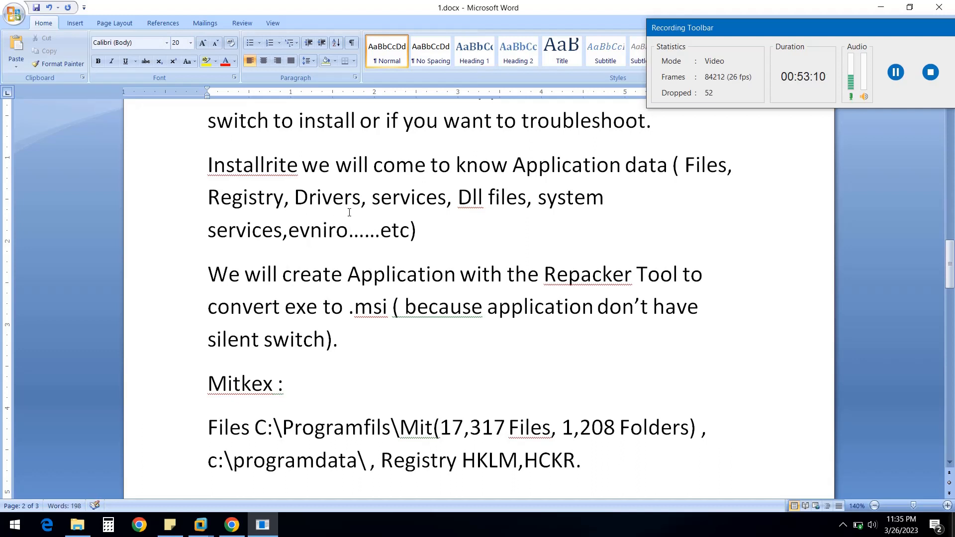
{"action": "type", "text": "nment"}
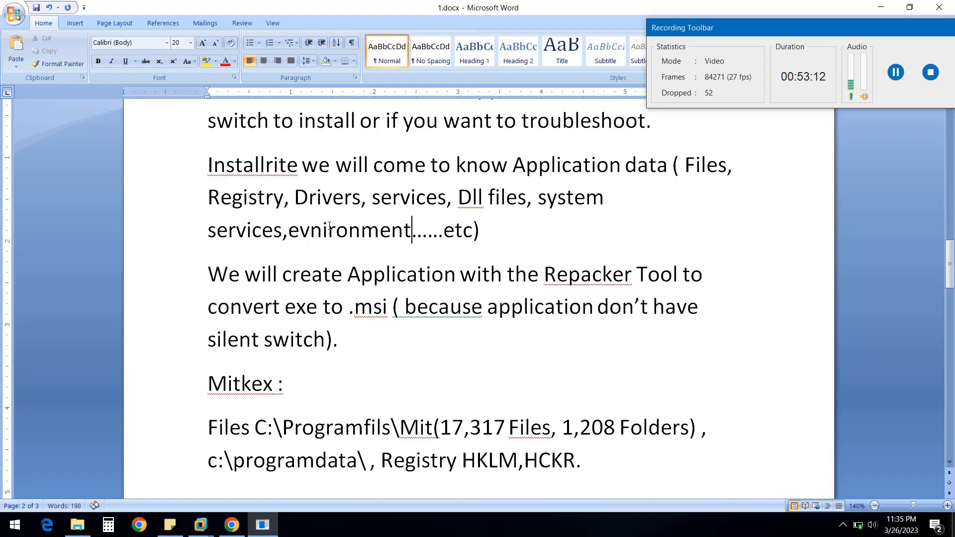
Review the Installrite application data list and the Mitkex file and registry notes, selecting the words "files" and "evnironment" while reading.
{"action": "left_click", "coordinate": [343, 197]}
{"action": "left_click", "coordinate": [496, 197]}
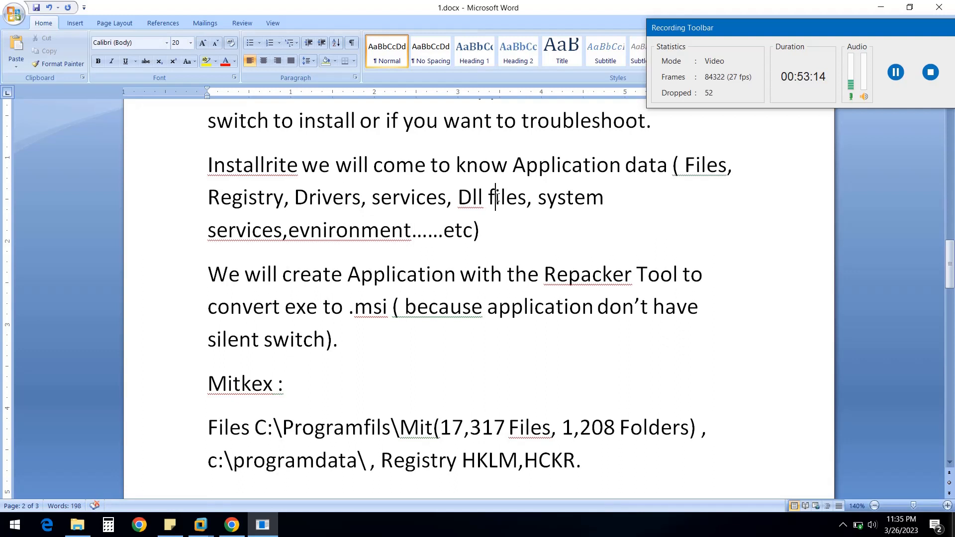
{"action": "double_click", "coordinate": [497, 198]}
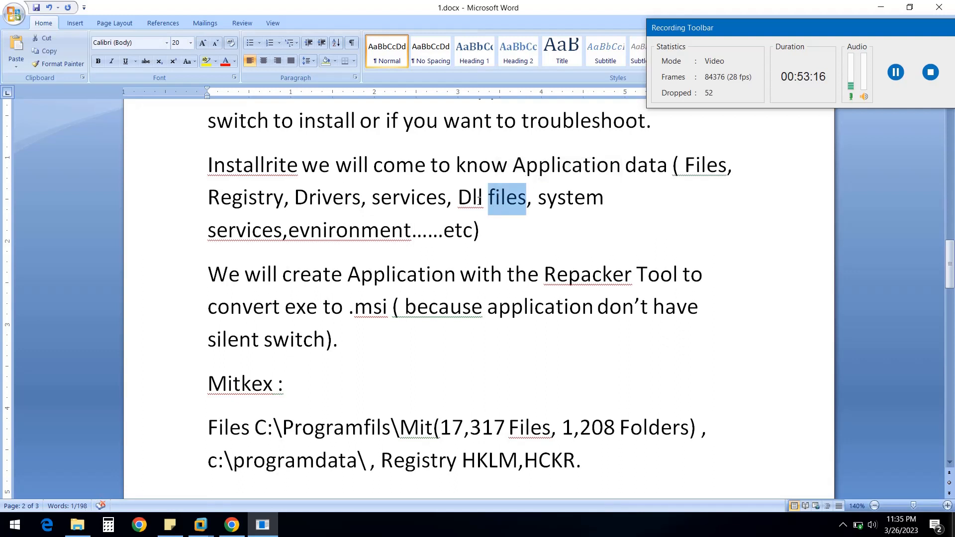
{"action": "double_click", "coordinate": [328, 234]}
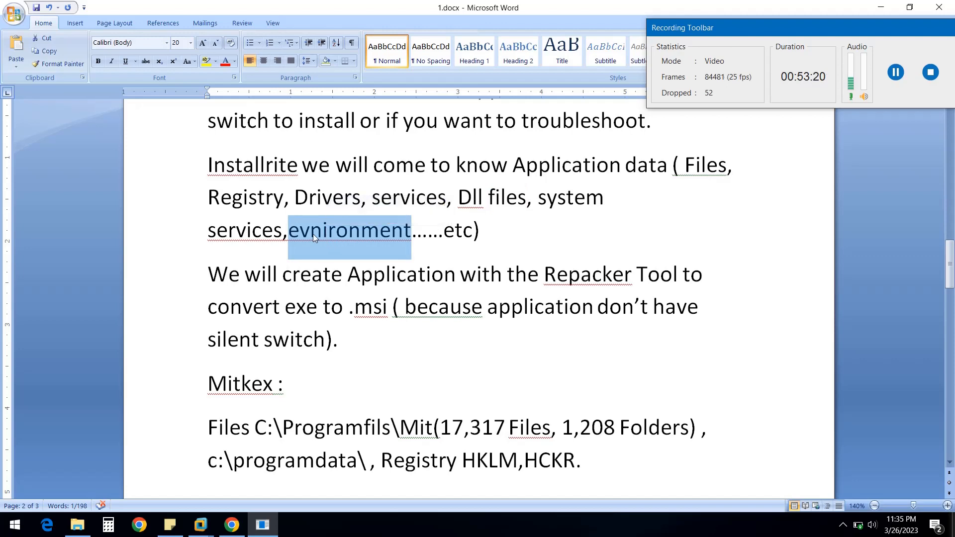
{"action": "double_click", "coordinate": [314, 235]}
{"action": "scroll", "coordinate": [336, 339], "scroll_direction": "down", "scroll_amount": 1}
{"action": "scroll", "coordinate": [337, 339], "scroll_direction": "up", "scroll_amount": 2}
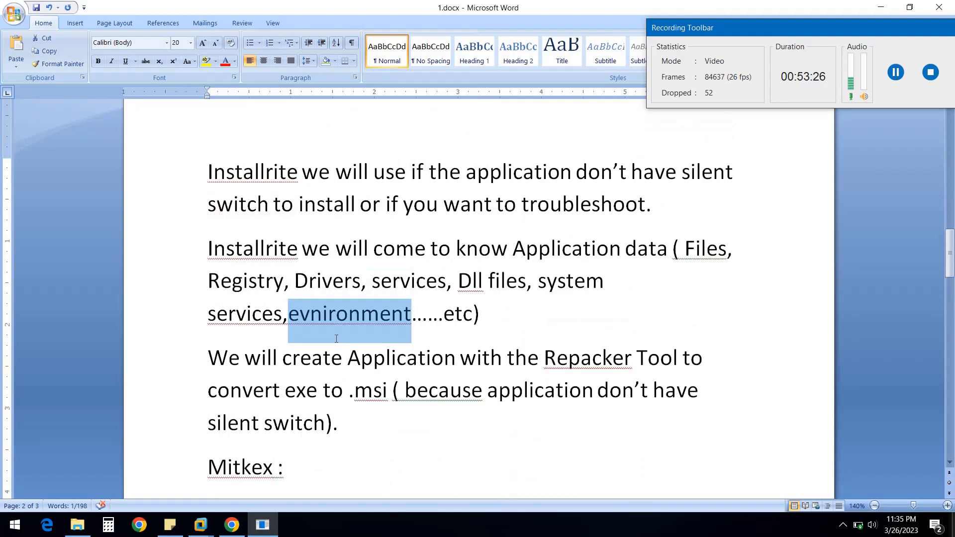
{"action": "scroll", "coordinate": [336, 339], "scroll_direction": "down", "scroll_amount": 3}
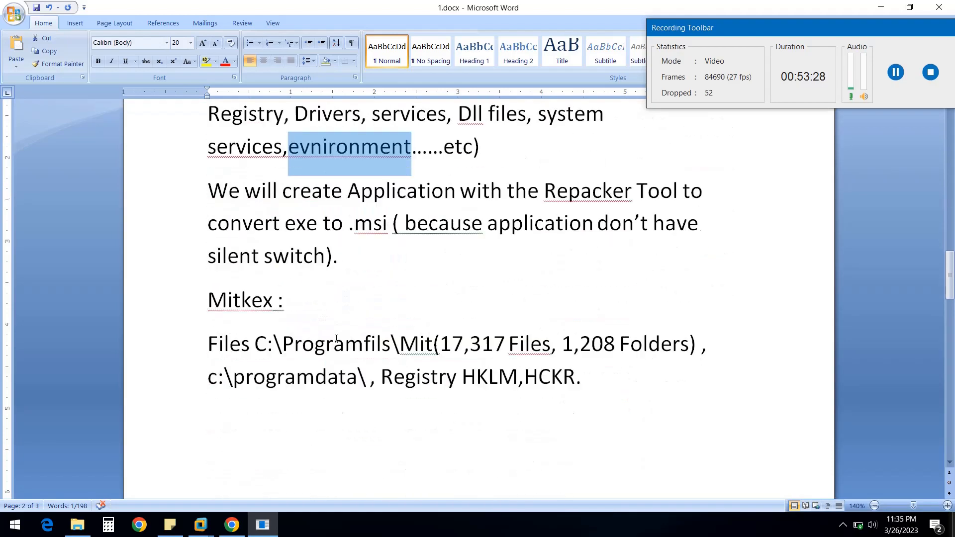
{"action": "scroll", "coordinate": [336, 339], "scroll_direction": "down", "scroll_amount": 3}
{"action": "scroll", "coordinate": [337, 339], "scroll_direction": "up", "scroll_amount": 10}
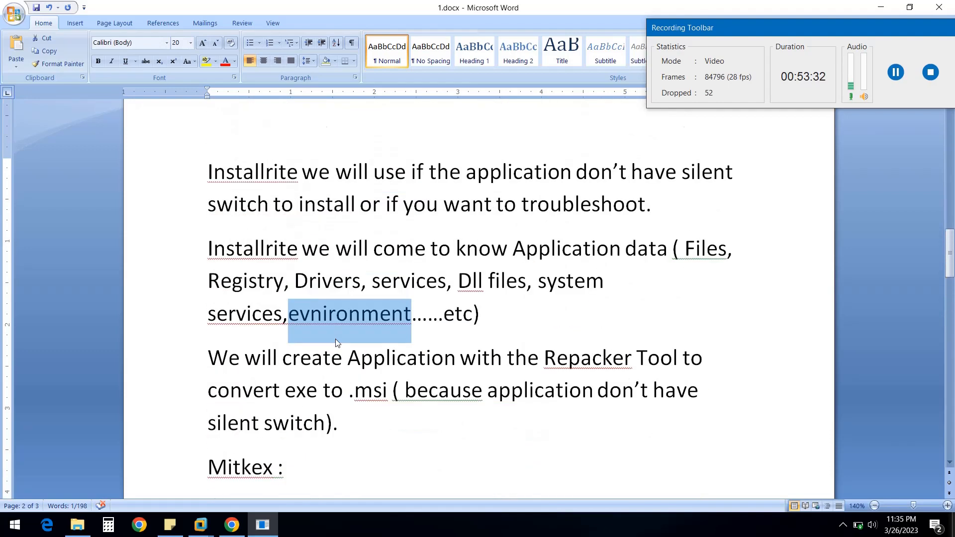
Switch to the Windows 10 x64 virtual machine and view the MiKTeX.bib.2.9, MiKTeX.cls.2.9 and MiKTeX.dtx.2.9 registry keys.
{"action": "scroll", "coordinate": [336, 338], "scroll_direction": "down", "scroll_amount": 2}
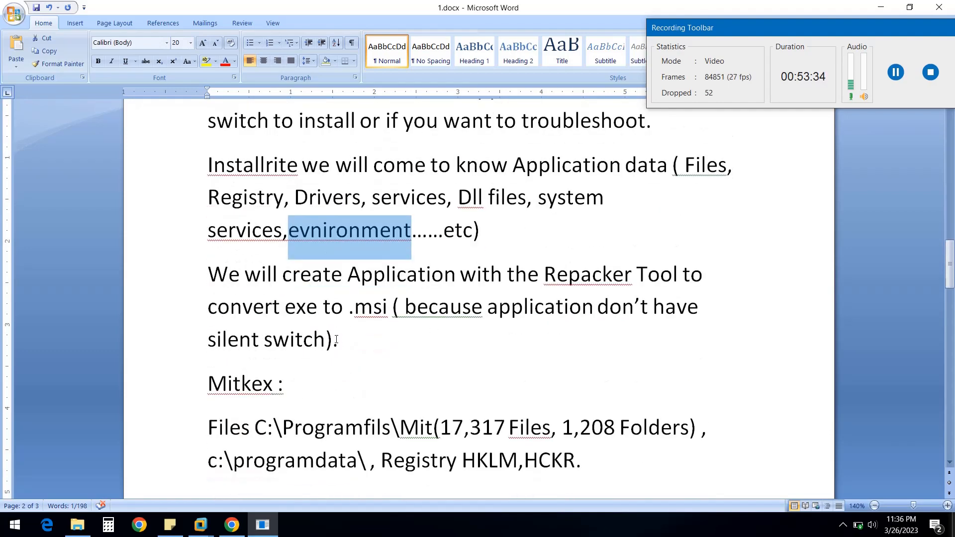
{"action": "scroll", "coordinate": [336, 339], "scroll_direction": "down", "scroll_amount": 2}
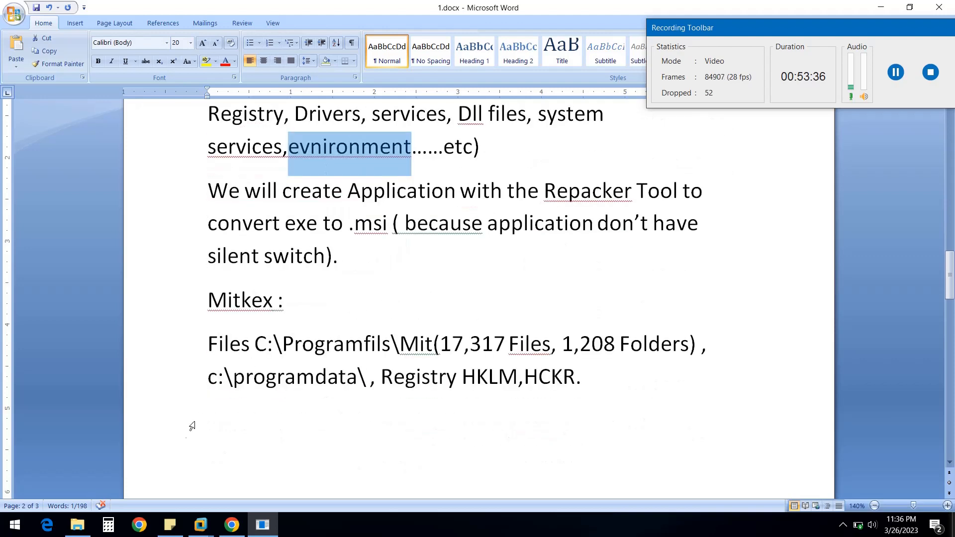
{"action": "left_click", "coordinate": [200, 525]}
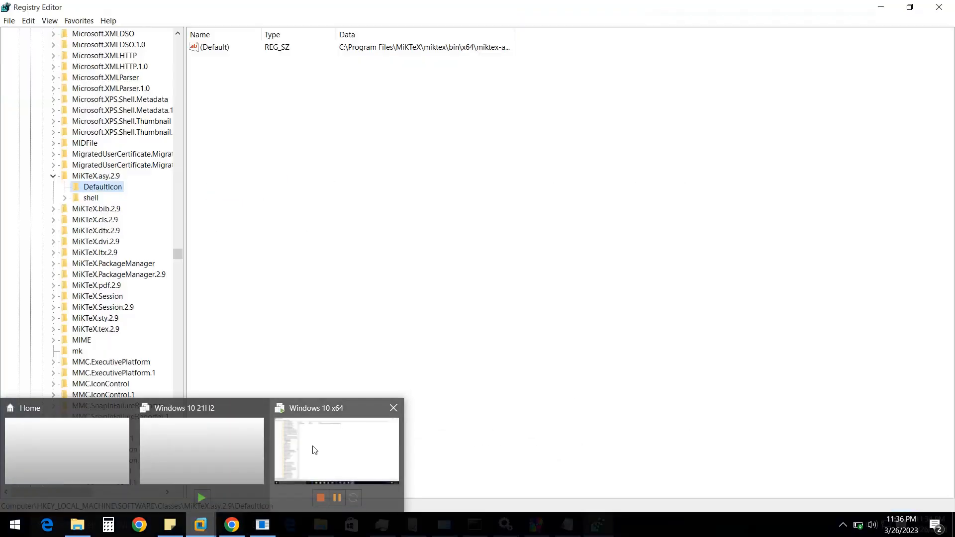
{"action": "left_click", "coordinate": [315, 451]}
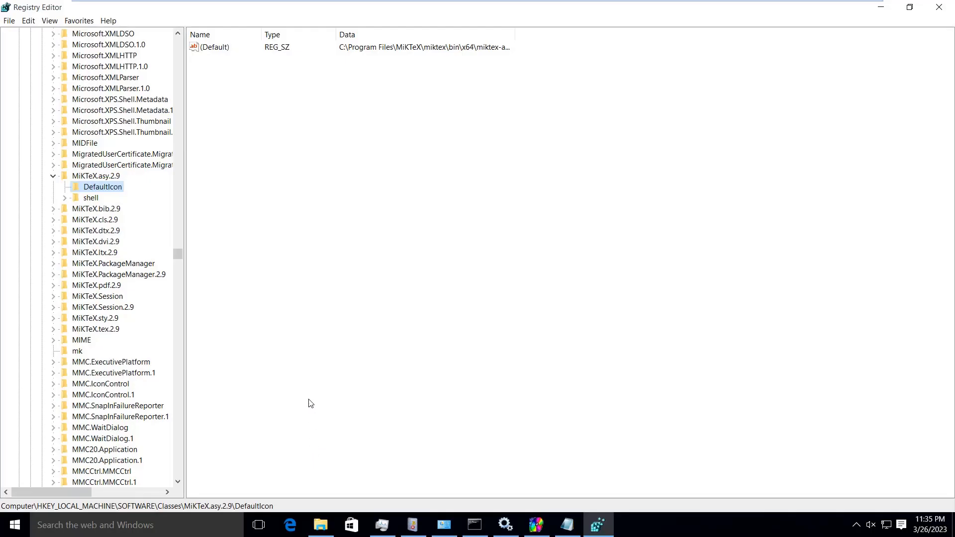
{"action": "left_click", "coordinate": [97, 209]}
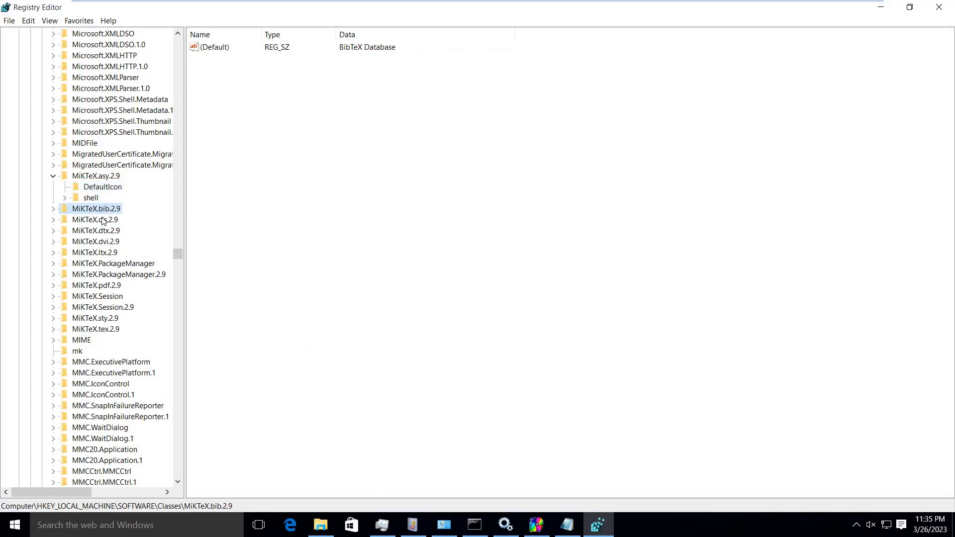
{"action": "left_click", "coordinate": [101, 223]}
{"action": "left_click", "coordinate": [102, 232]}
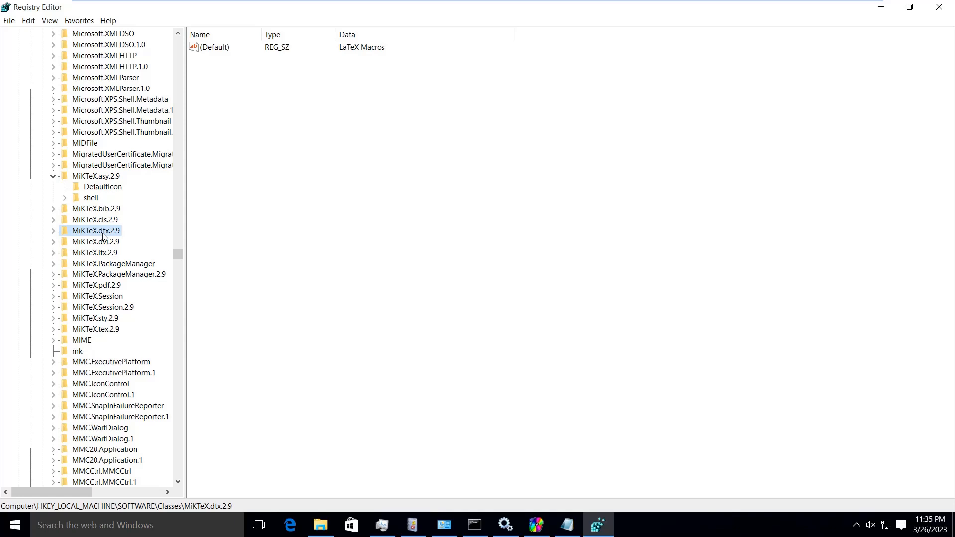
Open the Databases folder in C:\Program Files (x86)\Epsilon Squared\InstallRite in File Explorer to inspect its database files.
{"action": "left_click", "coordinate": [320, 525]}
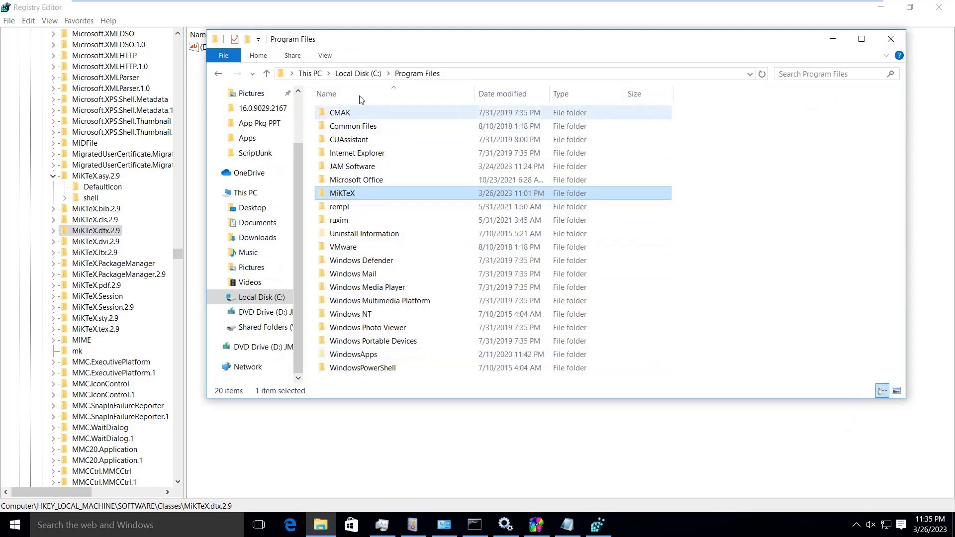
{"action": "left_click", "coordinate": [359, 74]}
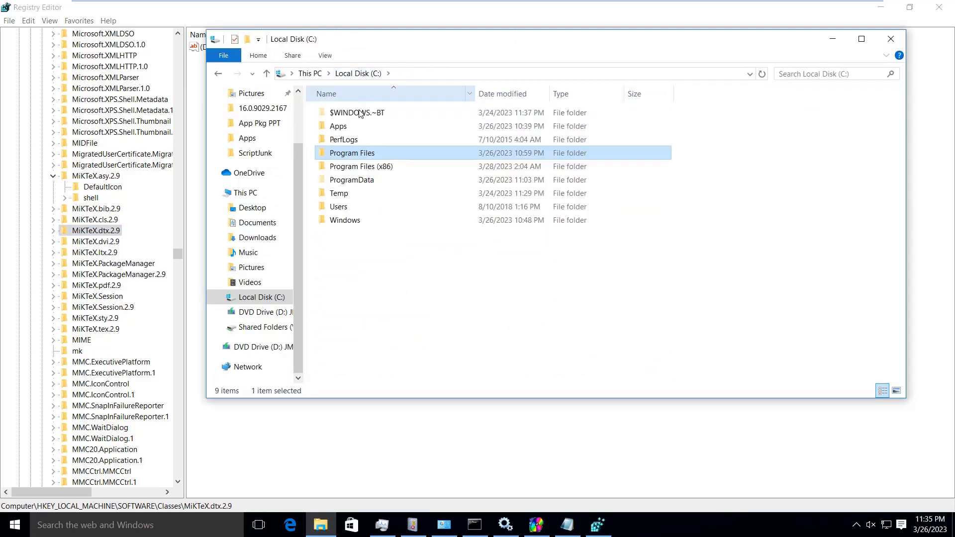
{"action": "double_click", "coordinate": [360, 168]}
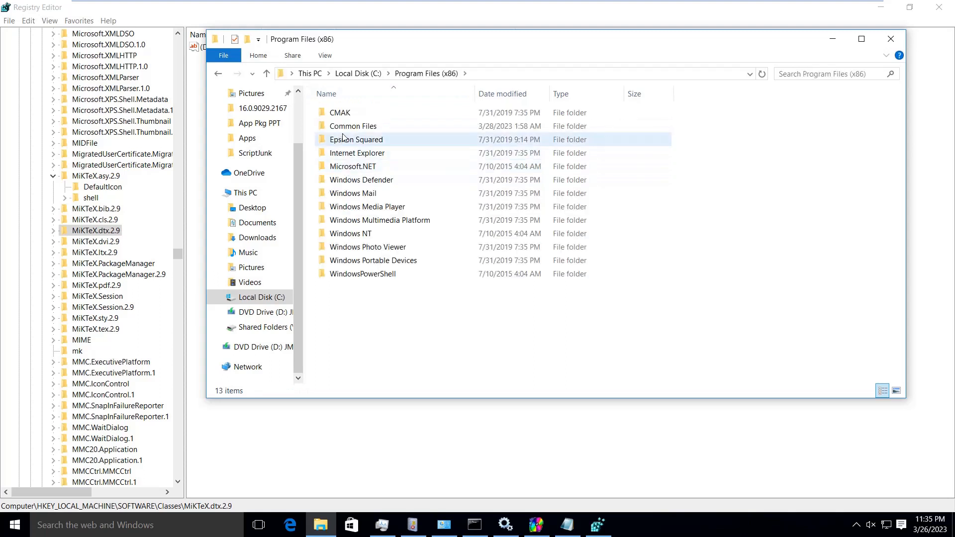
{"action": "double_click", "coordinate": [346, 141]}
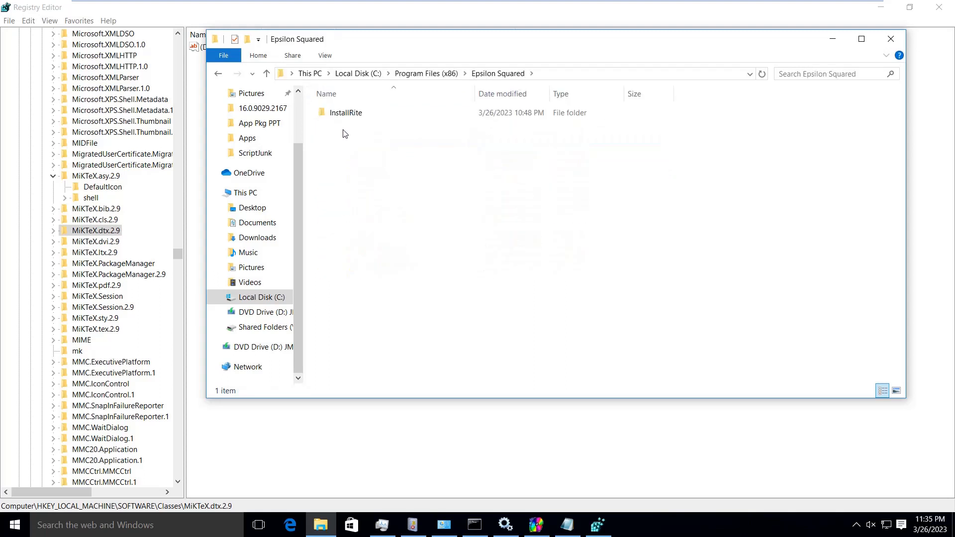
{"action": "double_click", "coordinate": [343, 112]}
{"action": "left_click", "coordinate": [347, 114]}
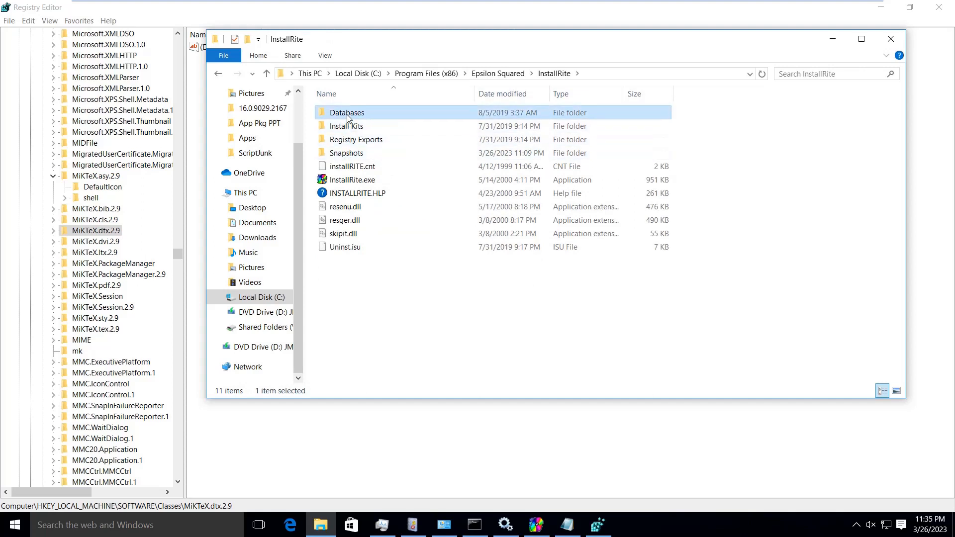
{"action": "double_click", "coordinate": [347, 115]}
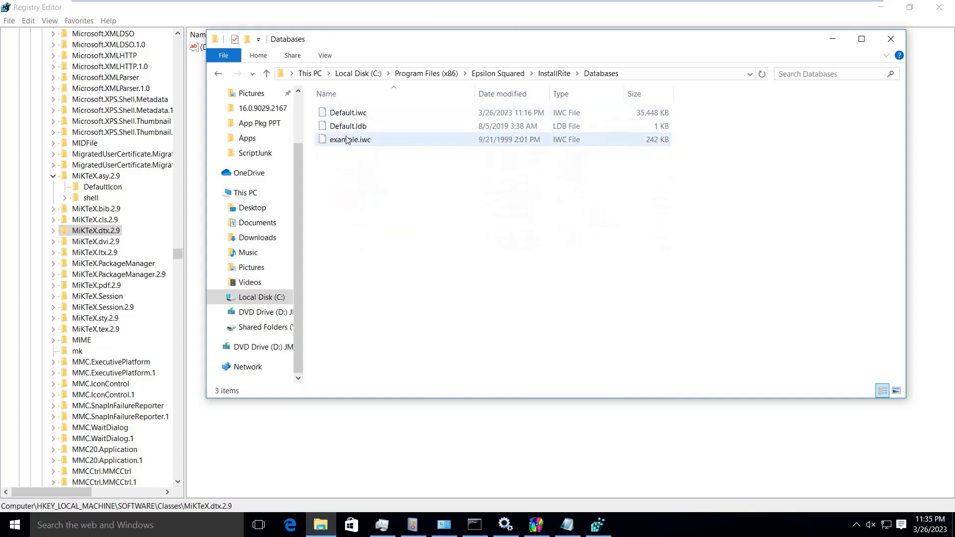
Copy the Databases folder from the InstallRite folder into C:\Apps.
{"action": "left_click", "coordinate": [552, 73]}
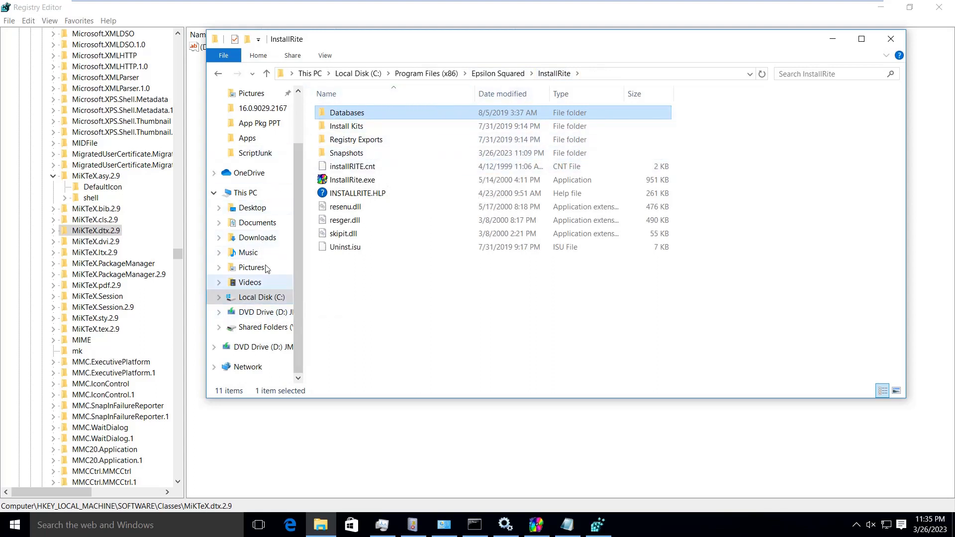
{"action": "left_click", "coordinate": [234, 193]}
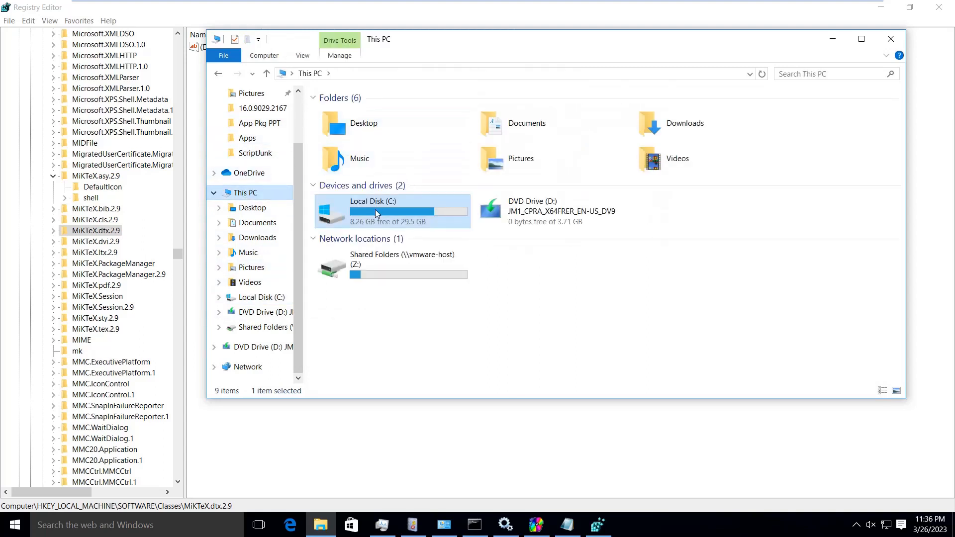
{"action": "double_click", "coordinate": [375, 210]}
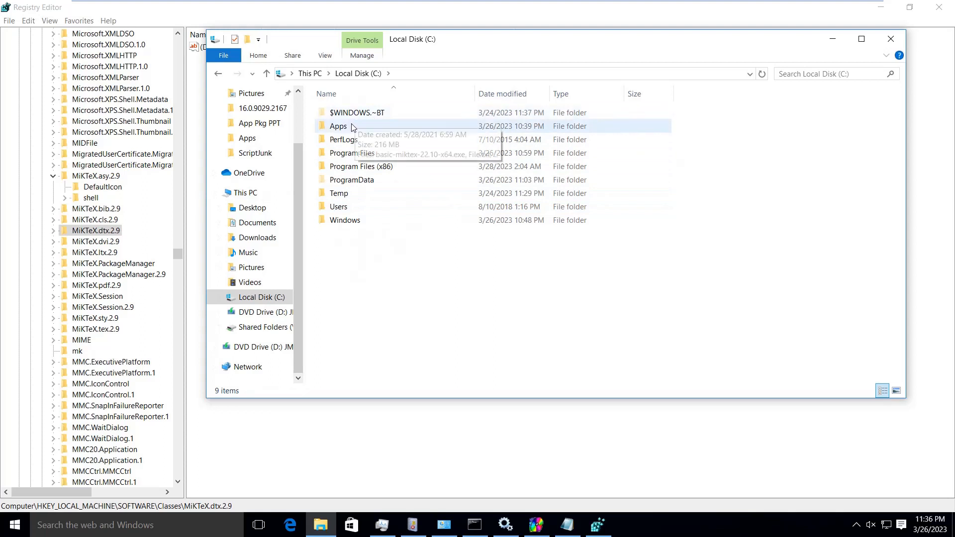
{"action": "double_click", "coordinate": [351, 125]}
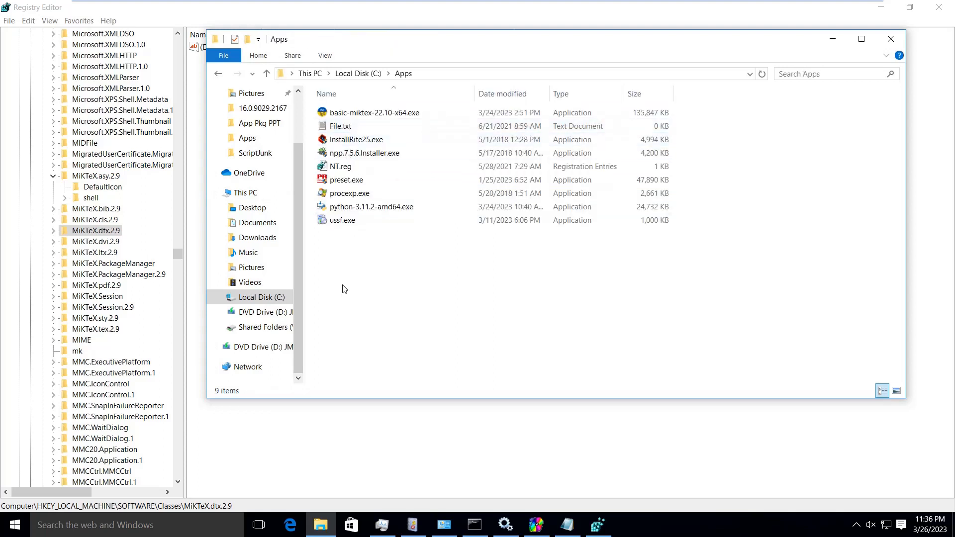
{"action": "key", "text": "ctrl+v"}
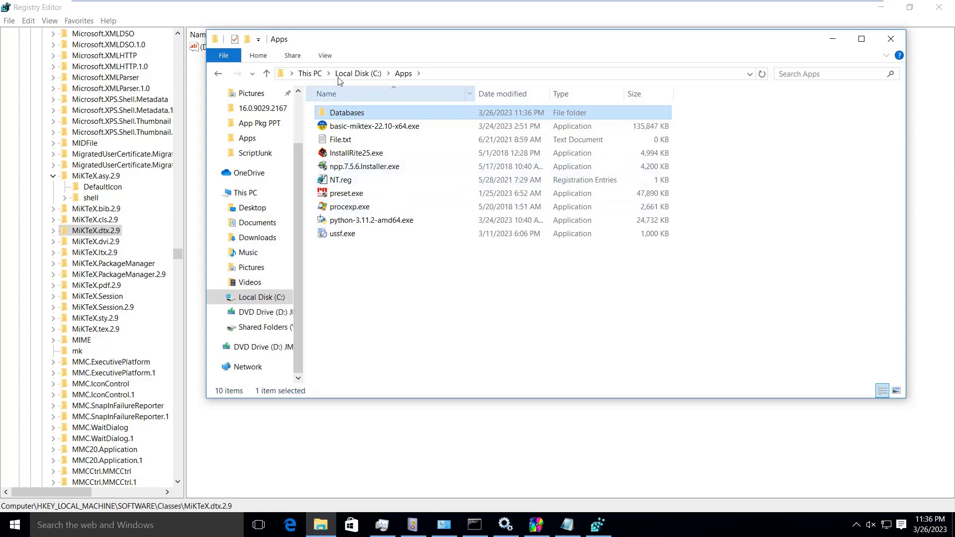
Minimize Registry Editor and the virtual machine to return to 1.docx in Word.
{"action": "mouse_move", "coordinate": [425, 3]}
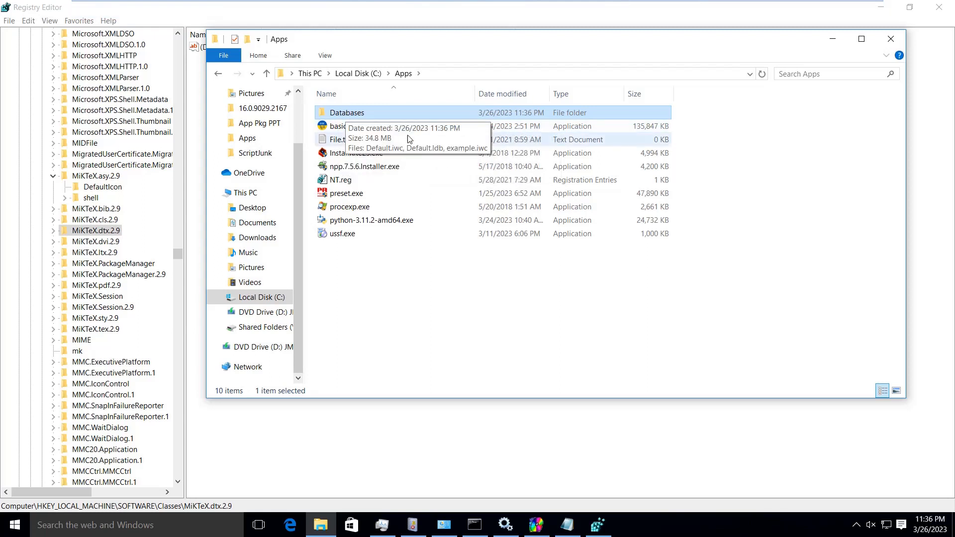
{"action": "left_click", "coordinate": [881, 9]}
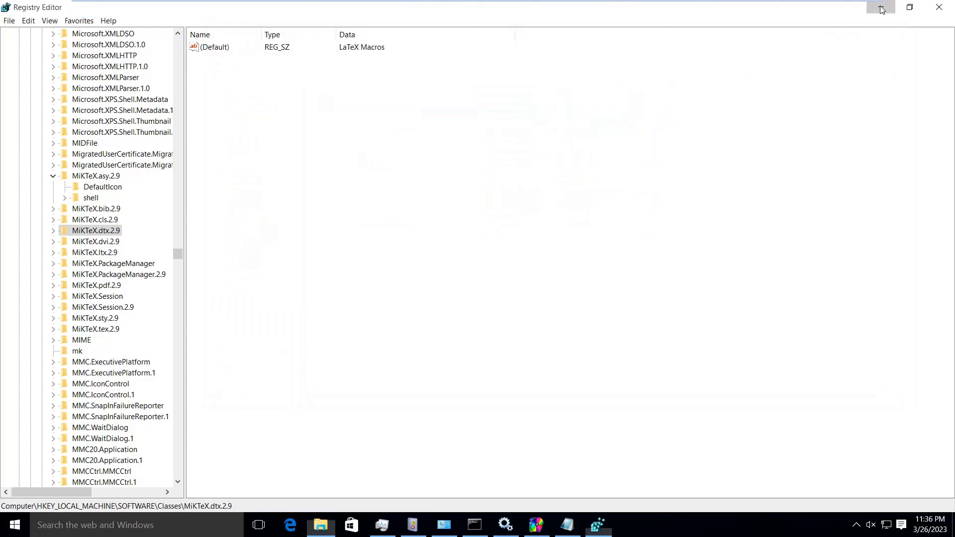
{"action": "mouse_move", "coordinate": [787, 2]}
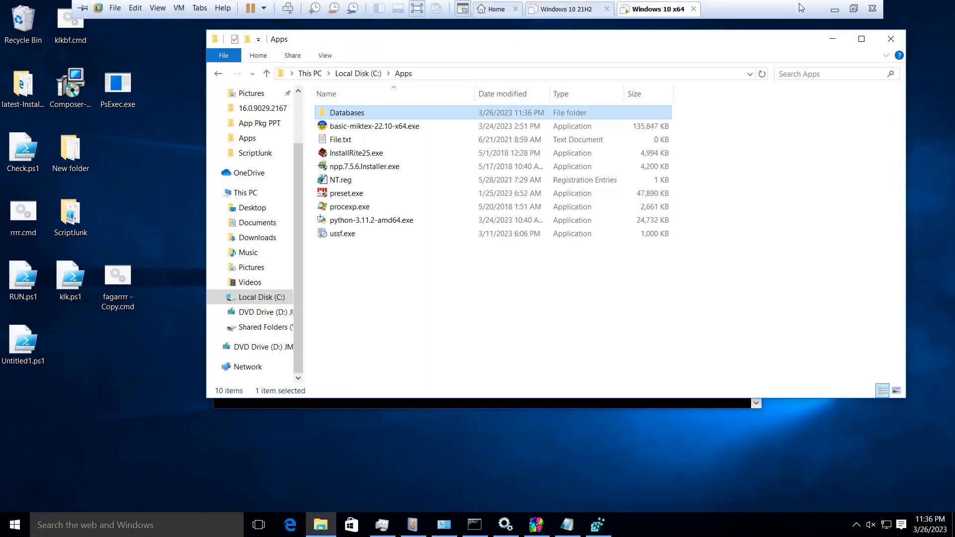
{"action": "left_click", "coordinate": [835, 10]}
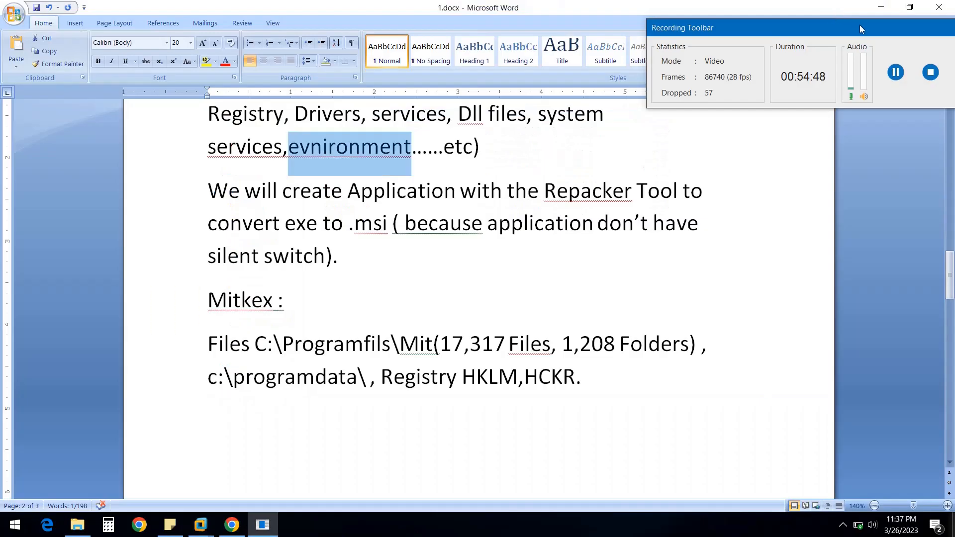
Review the Installrite usage, application data and Repacker Tool notes together with the Mitkex file and registry notes.
{"action": "left_click_drag", "start_coordinate": [860, 24], "coordinate": [678, 26]}
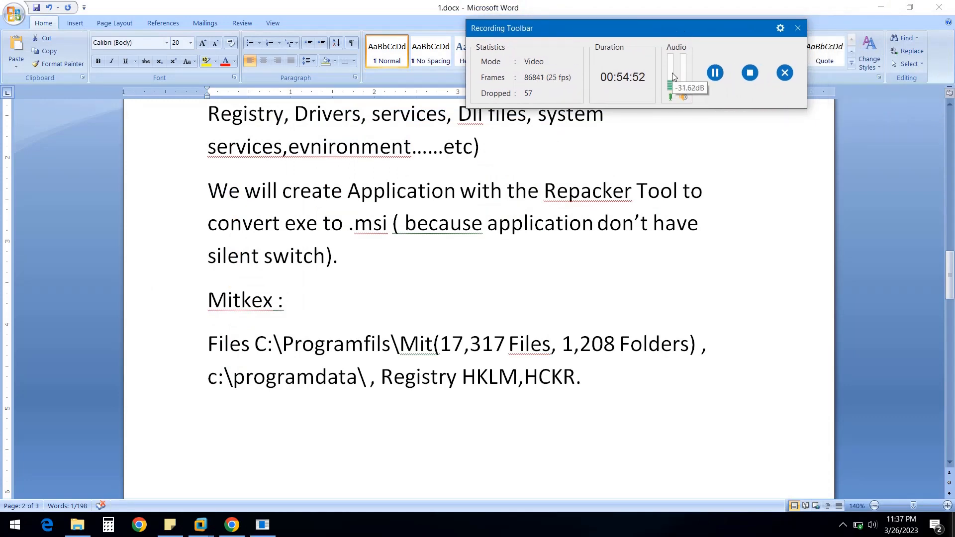
{"action": "scroll", "coordinate": [592, 257], "scroll_direction": "up", "scroll_amount": 4}
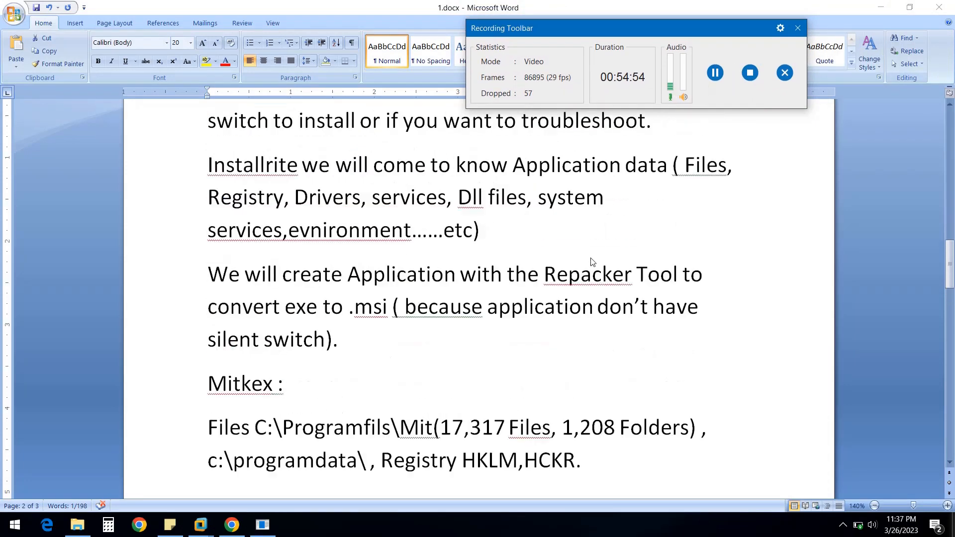
{"action": "scroll", "coordinate": [592, 262], "scroll_direction": "up", "scroll_amount": 1}
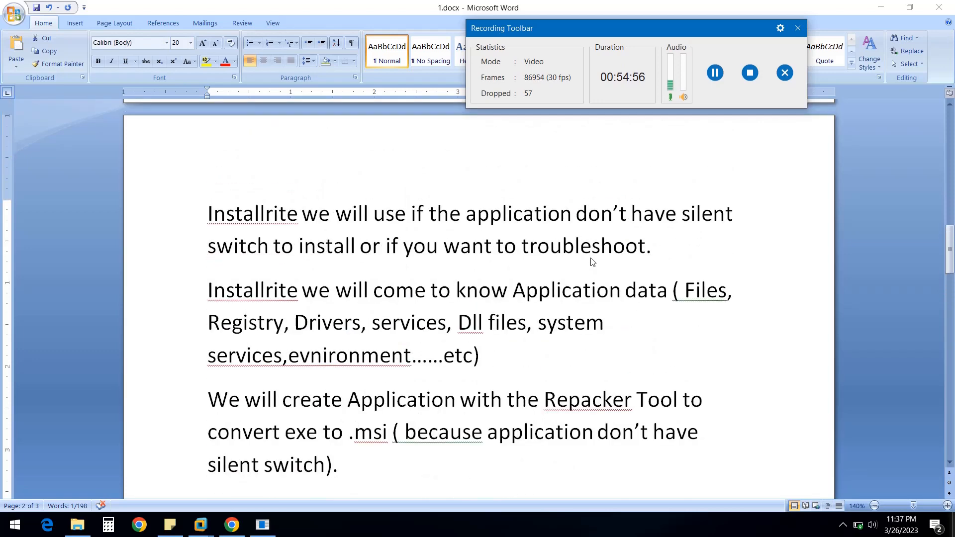
{"action": "scroll", "coordinate": [593, 262], "scroll_direction": "down", "scroll_amount": 6}
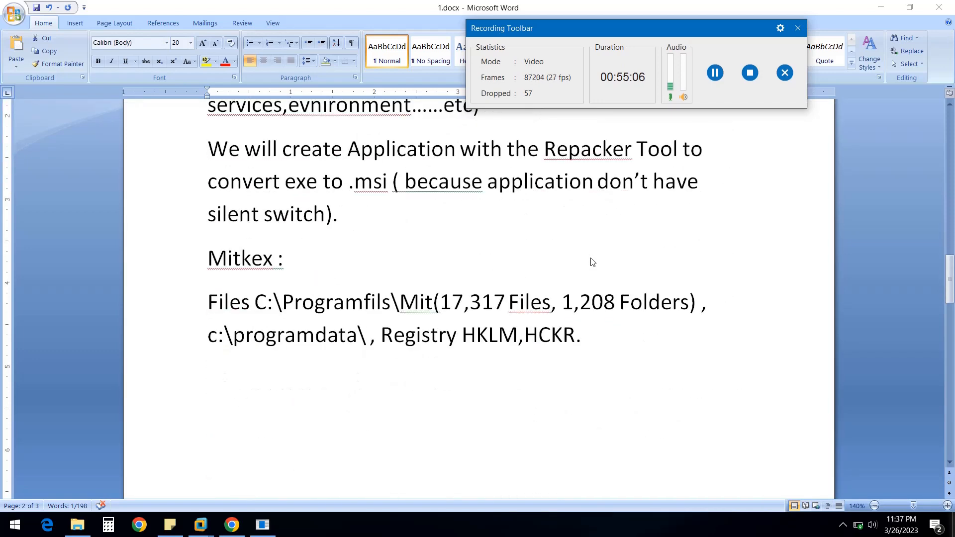
{"action": "scroll", "coordinate": [593, 262], "scroll_direction": "down", "scroll_amount": 1}
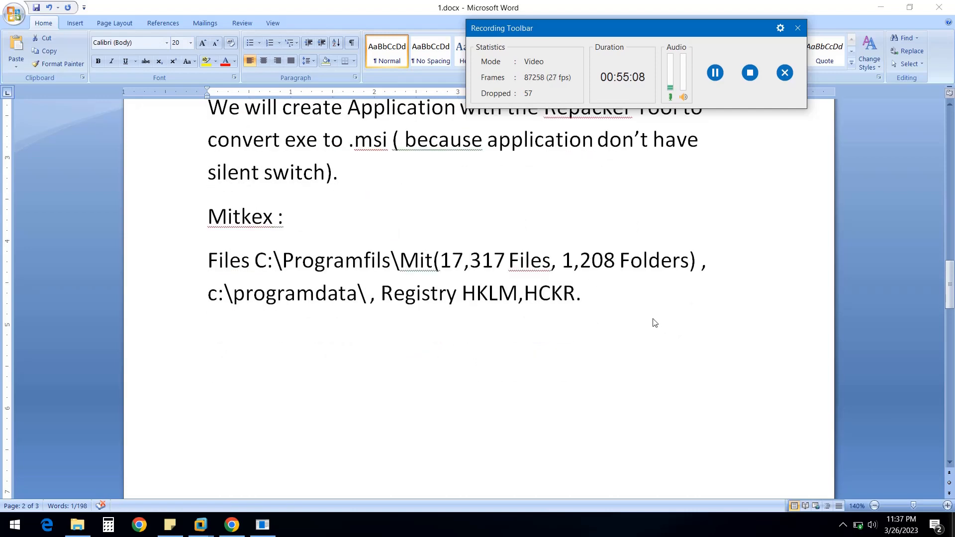
{"action": "scroll", "coordinate": [663, 310], "scroll_direction": "up", "scroll_amount": 3}
{"action": "scroll", "coordinate": [663, 310], "scroll_direction": "up", "scroll_amount": 4}
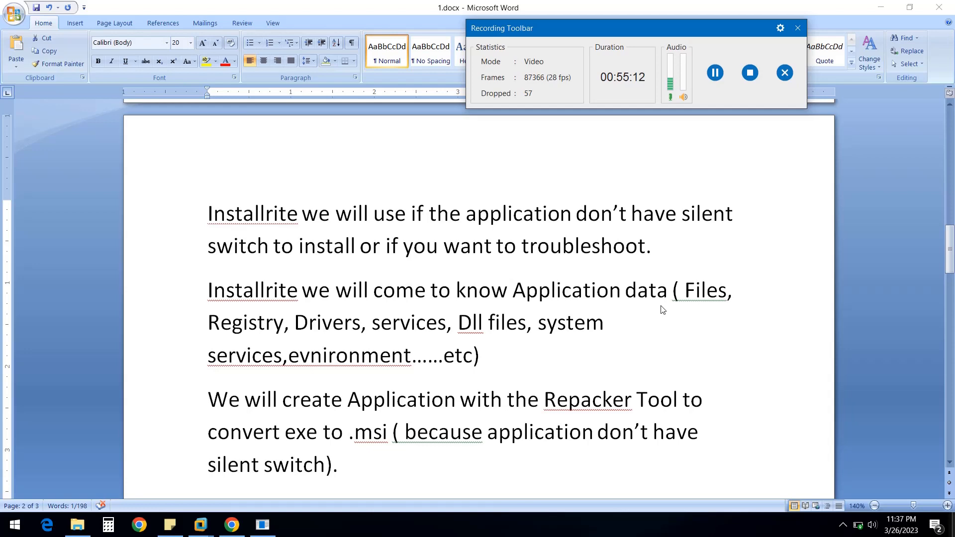
{"action": "scroll", "coordinate": [663, 310], "scroll_direction": "up", "scroll_amount": 3}
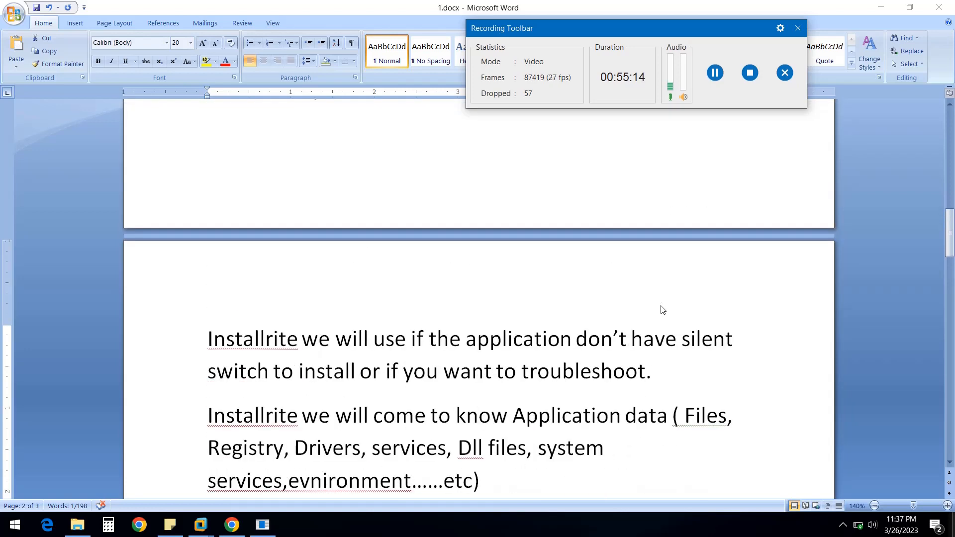